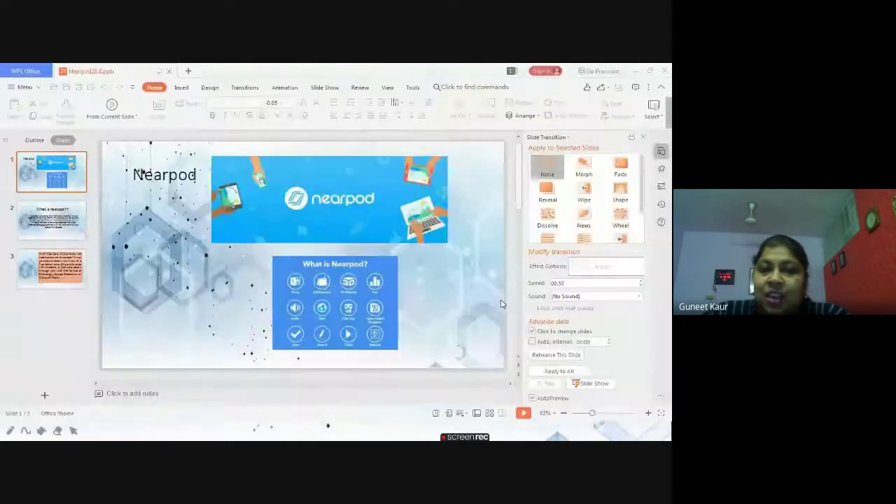
# Exit the slide show and switch to the Google Meet window in Chrome.
pyautogui.press('Escape')
pyautogui.click(417, 432)
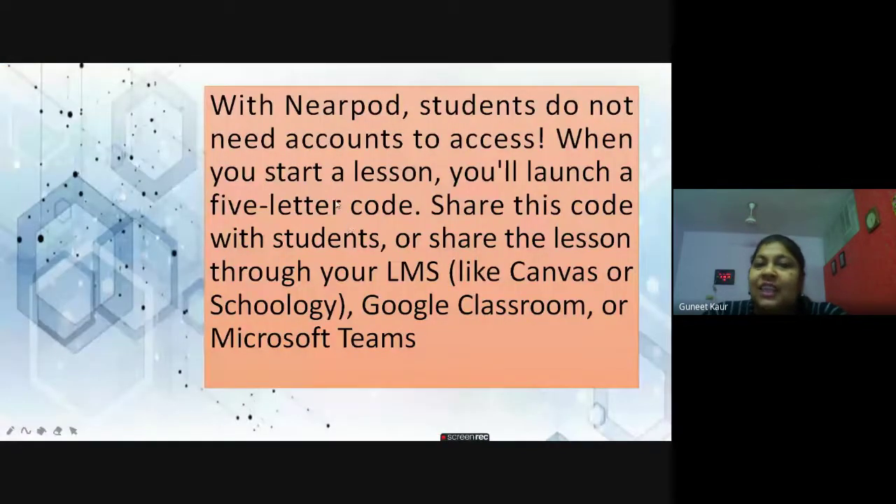
pyautogui.press('Escape')
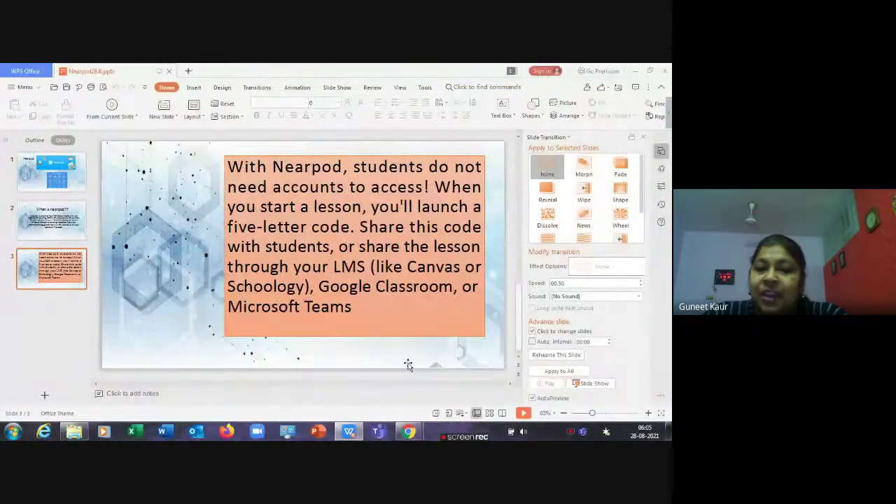
pyautogui.moveTo(409, 431)
pyautogui.click(370, 387)
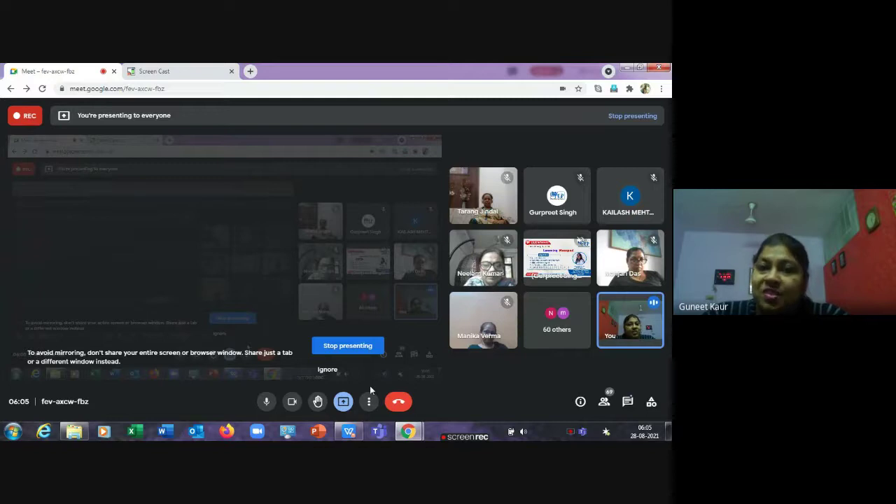
# Open nearpod.com in a new browser tab and place that tab directly beside the Meet tab.
pyautogui.click(251, 72)
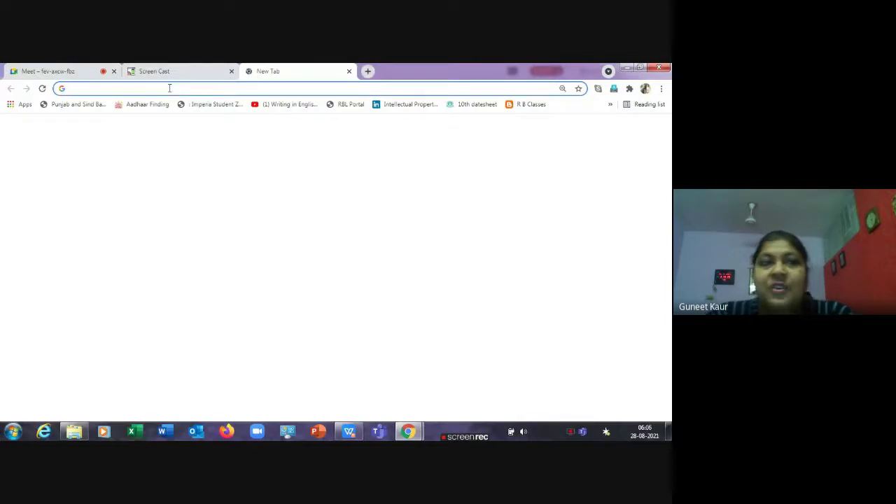
pyautogui.write('nearpod.coma')
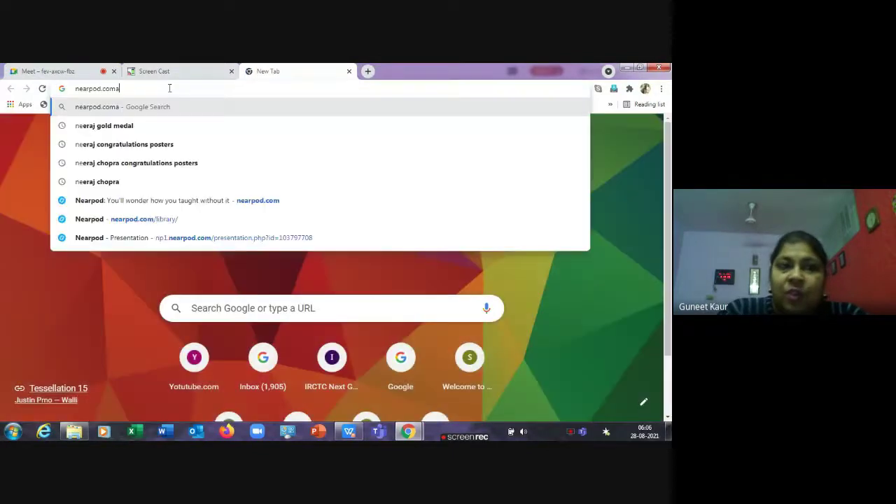
pyautogui.press('BackSpace')
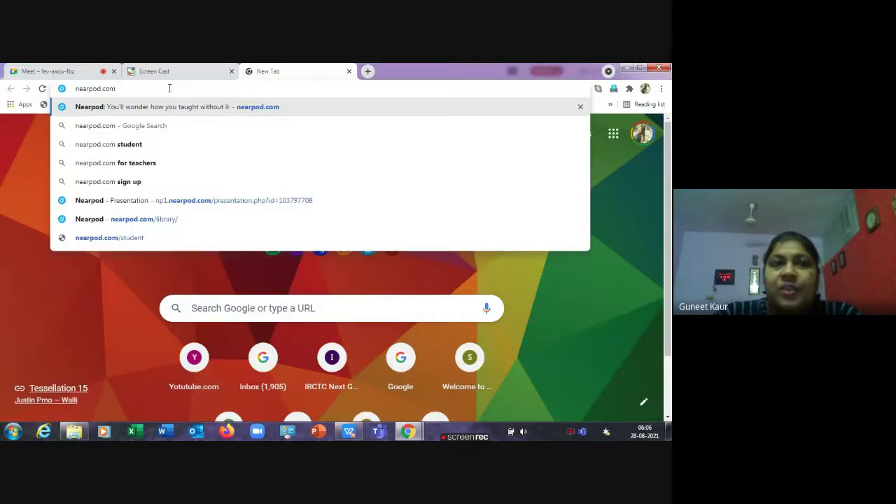
pyautogui.press('Return')
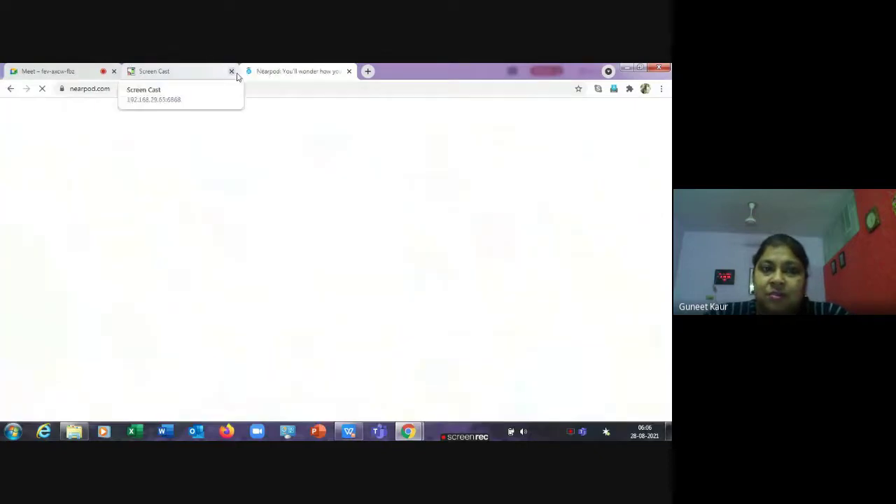
pyautogui.moveTo(266, 72); pyautogui.dragTo(168, 73)
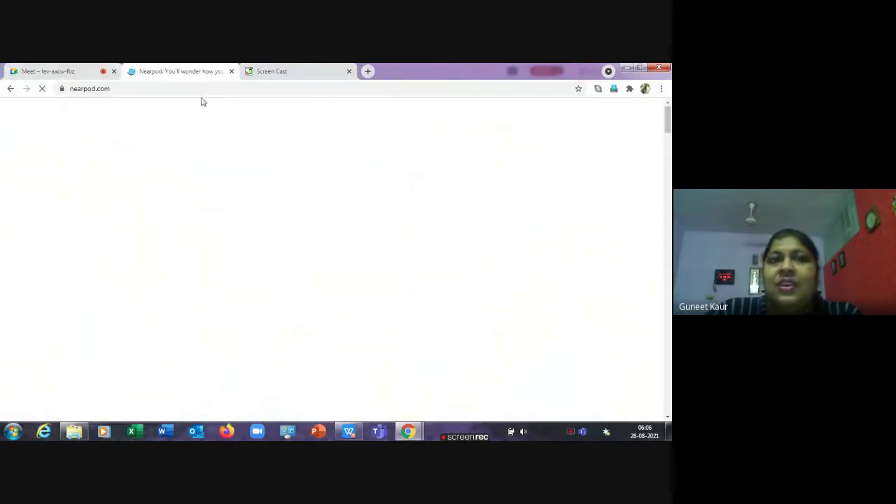
# Log in to Nearpod as a teacher using the presenter's Google account.
pyautogui.click(63, 73)
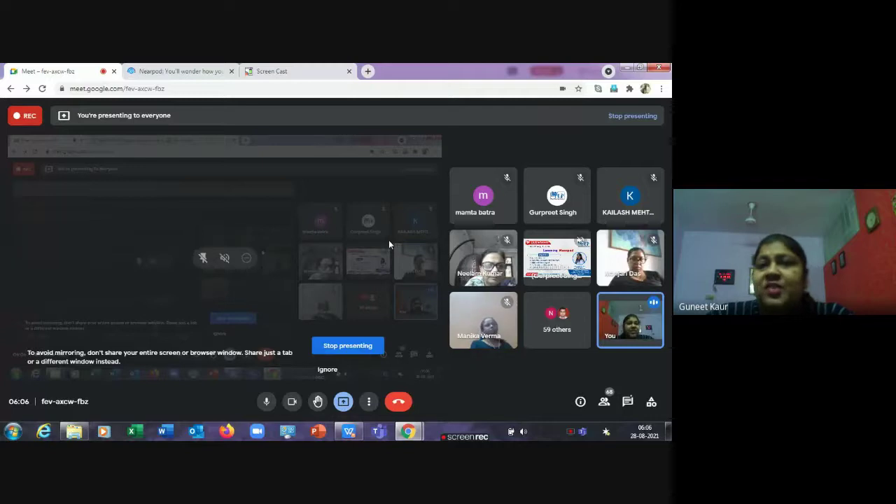
pyautogui.click(180, 73)
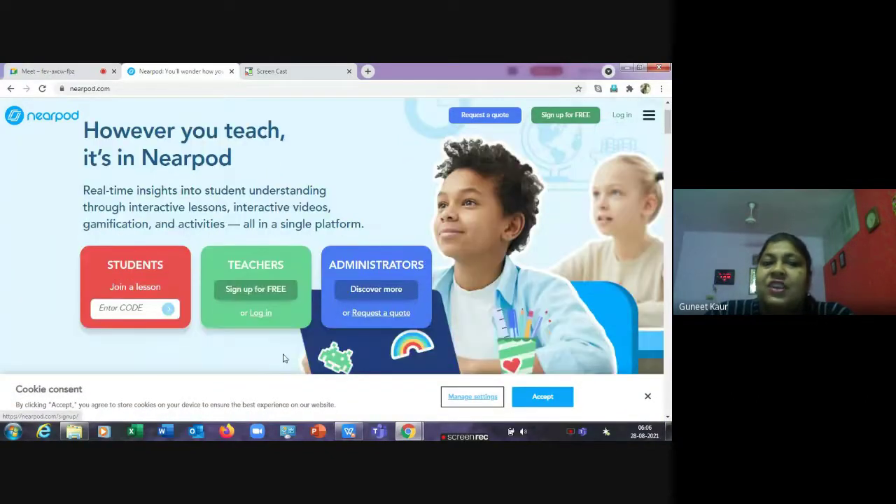
pyautogui.scroll(-1, 259, 316)
pyautogui.click(259, 315)
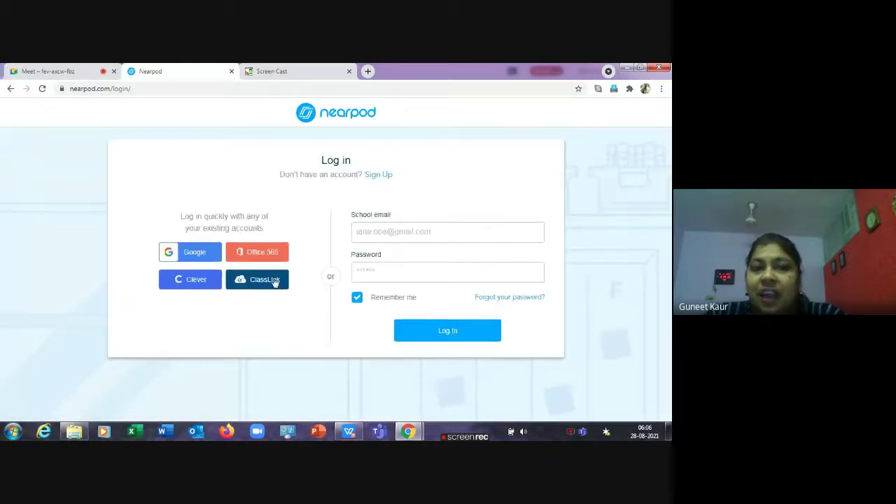
pyautogui.click(196, 251)
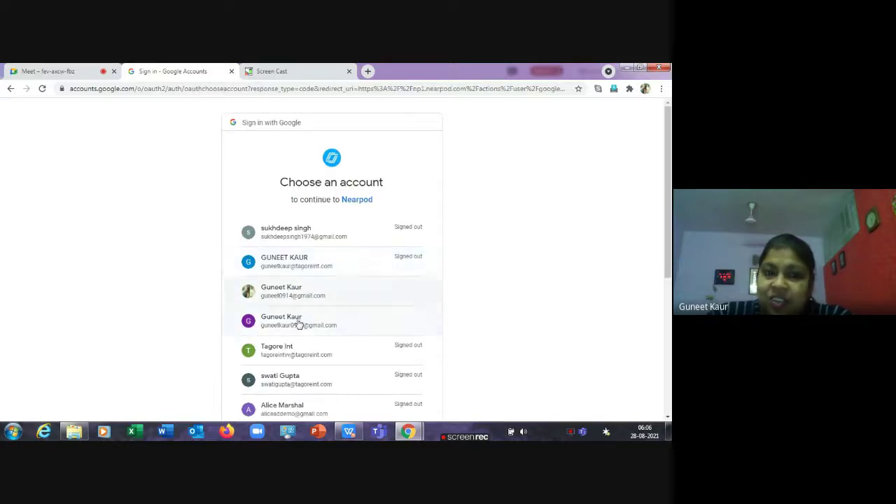
pyautogui.click(299, 329)
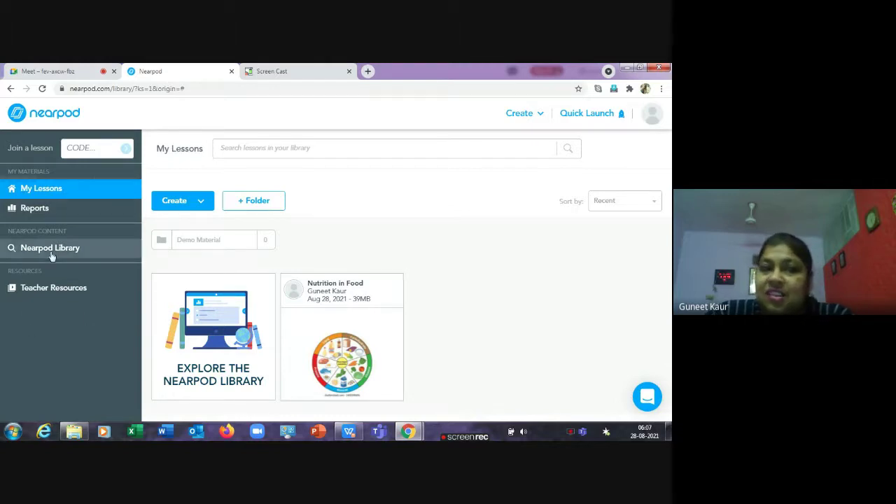
# Create a new Nearpod lesson from My Lessons.
pyautogui.click(202, 204)
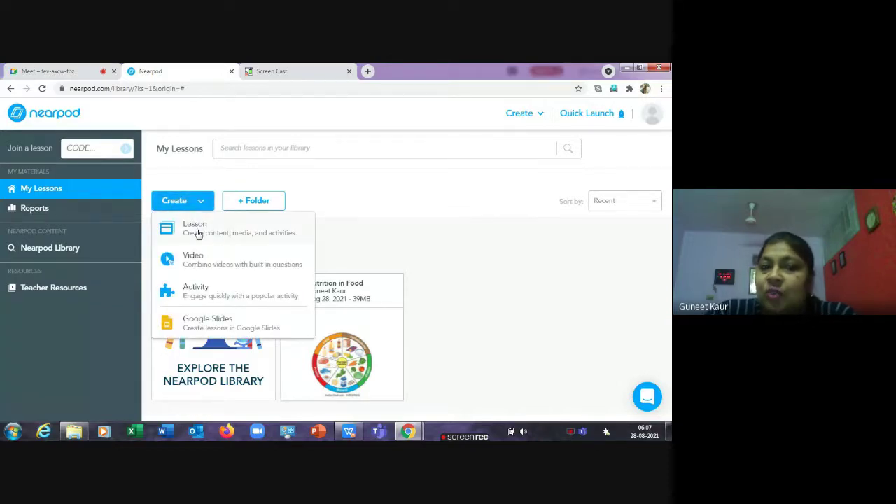
pyautogui.click(199, 233)
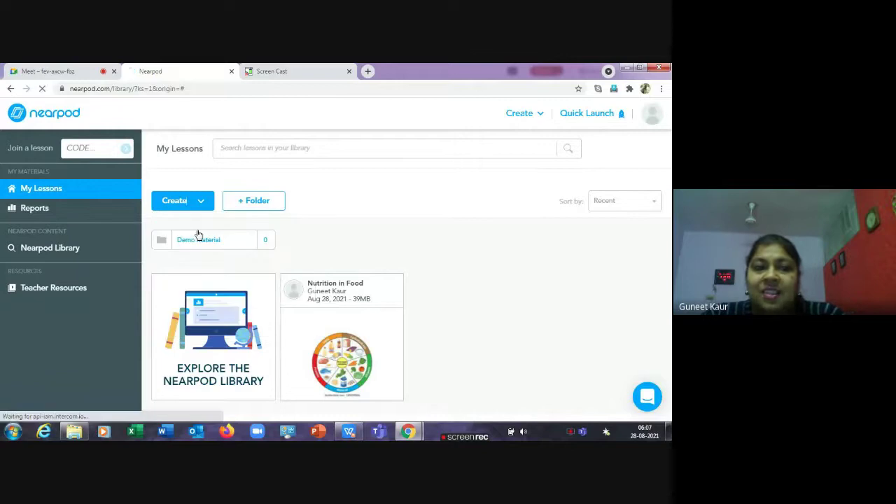
pyautogui.click(66, 72)
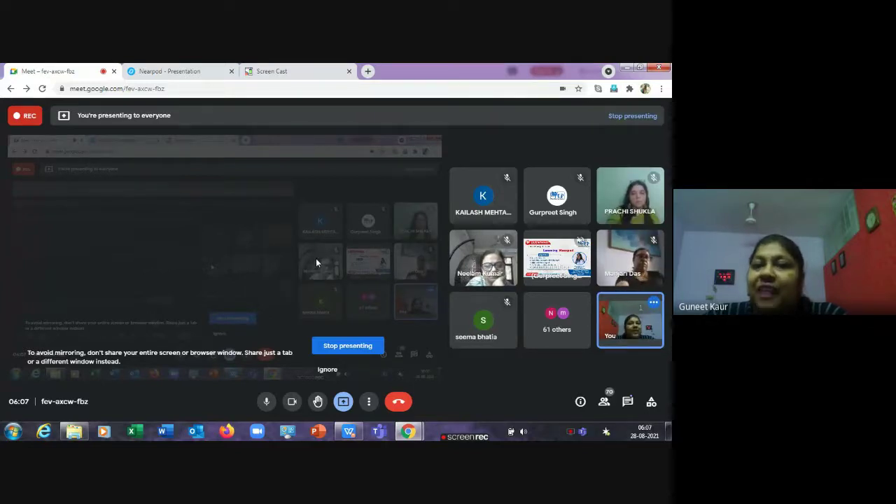
pyautogui.click(175, 72)
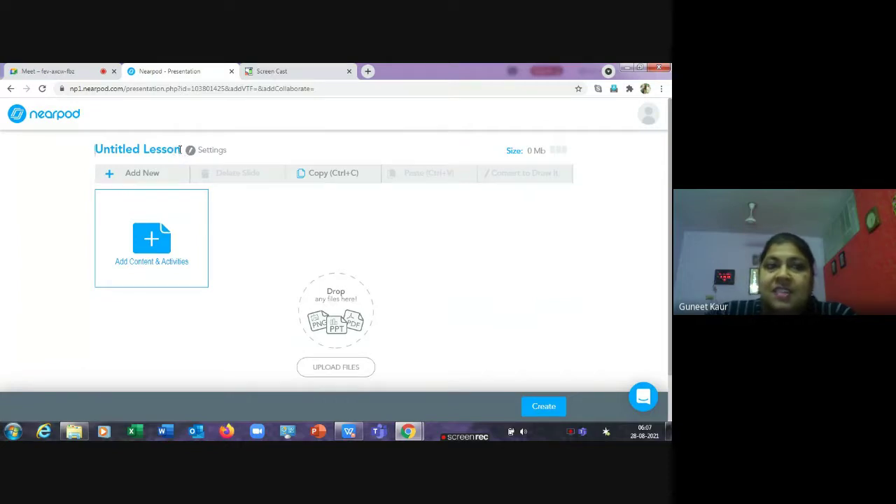
# Rename the untitled lesson as "NearPod Lesson1".
pyautogui.moveTo(181, 149); pyautogui.dragTo(68, 152)
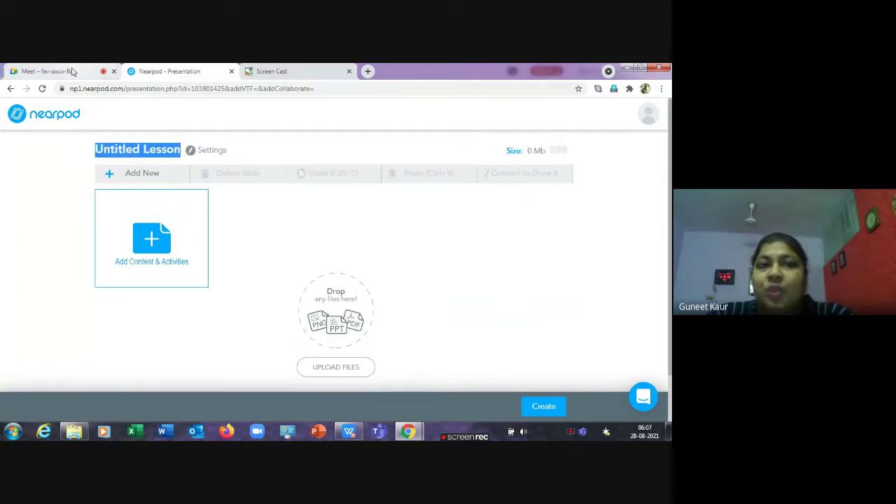
pyautogui.click(49, 71)
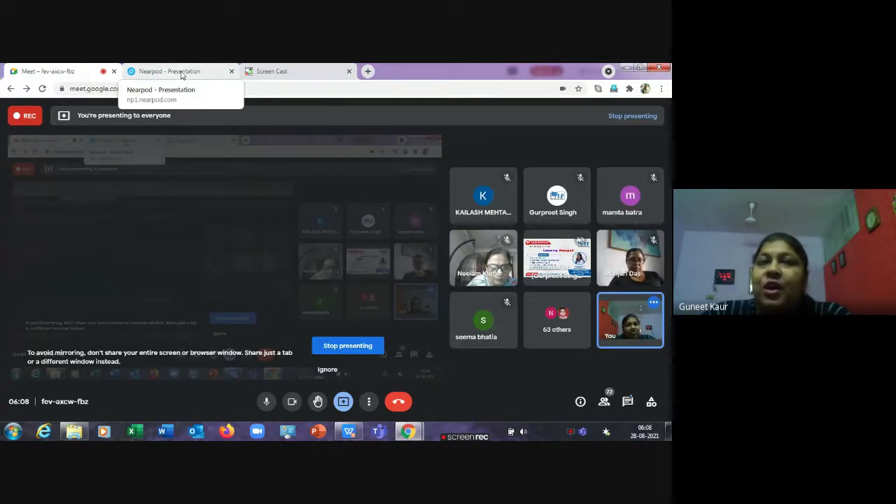
pyautogui.click(180, 72)
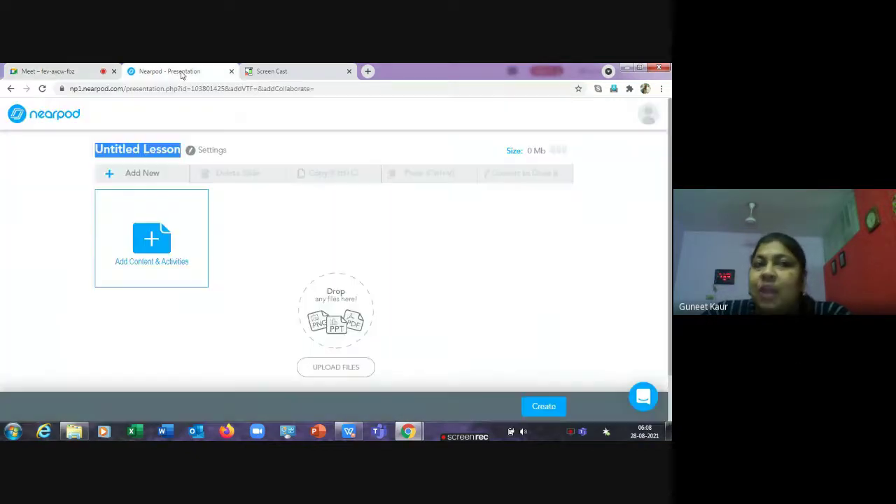
pyautogui.click(180, 151)
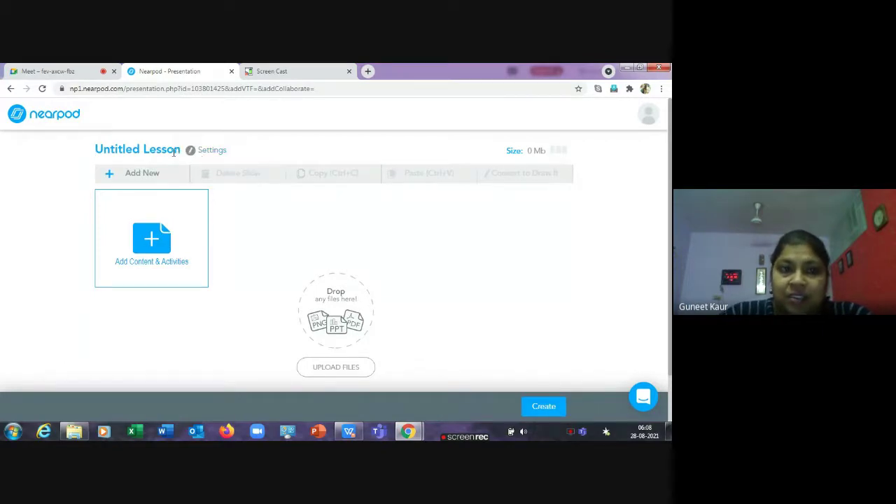
pyautogui.click(180, 151)
pyautogui.write('N')
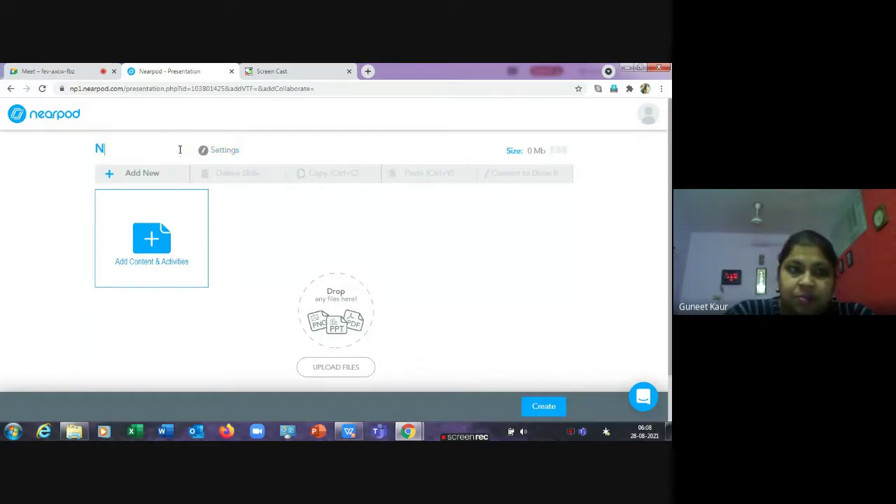
pyautogui.write('earPod Lesson1')
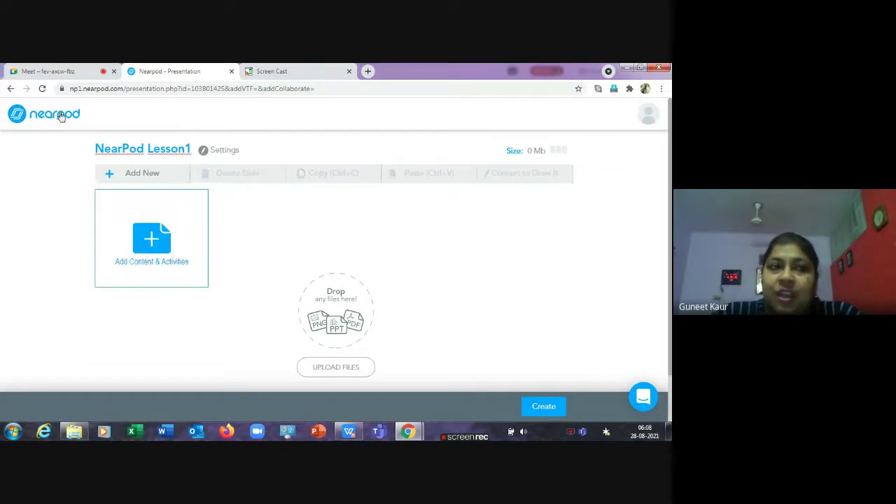
# Check the Meet call and view the lesson's options for uploading images or presentations.
pyautogui.click(42, 70)
pyautogui.moveTo(247, 248)
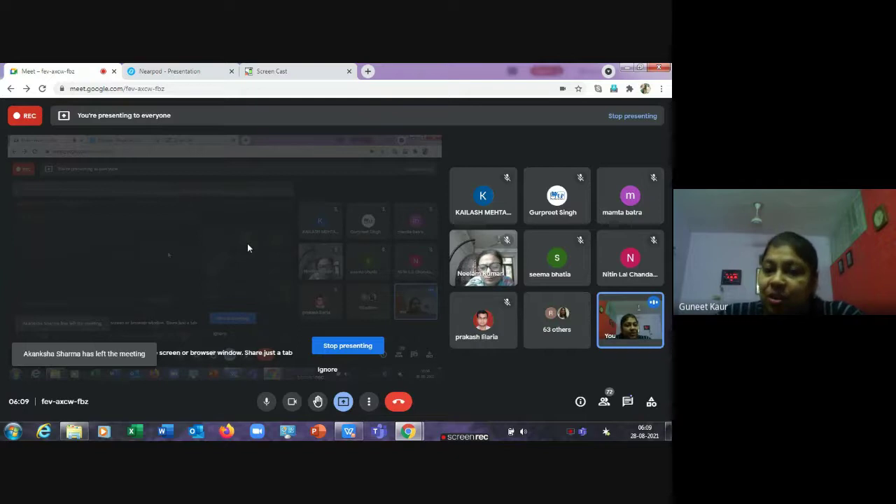
pyautogui.click(149, 72)
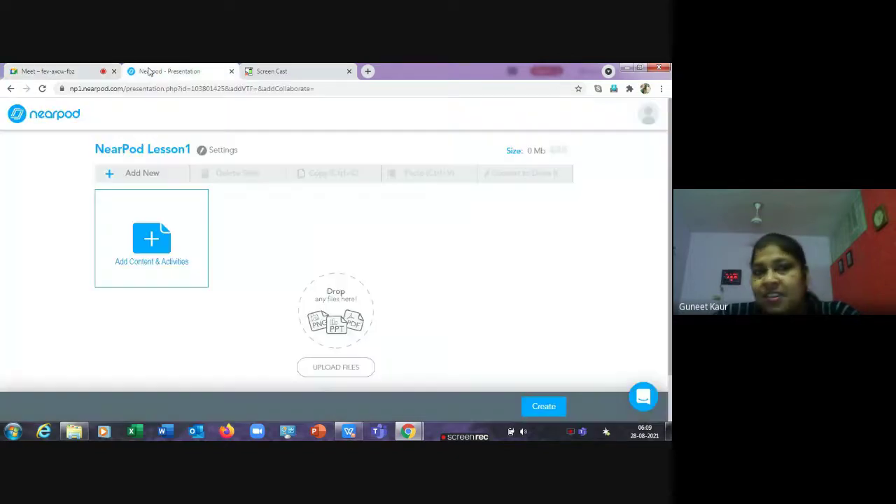
pyautogui.click(328, 369)
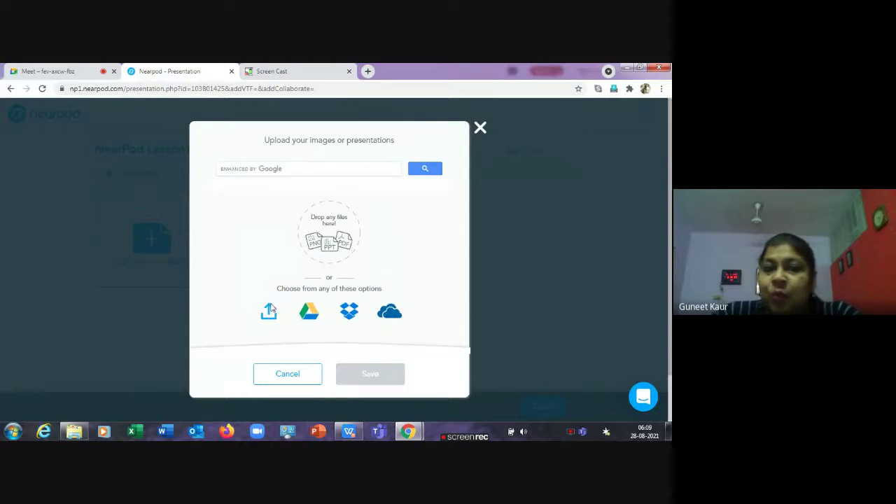
pyautogui.click(480, 130)
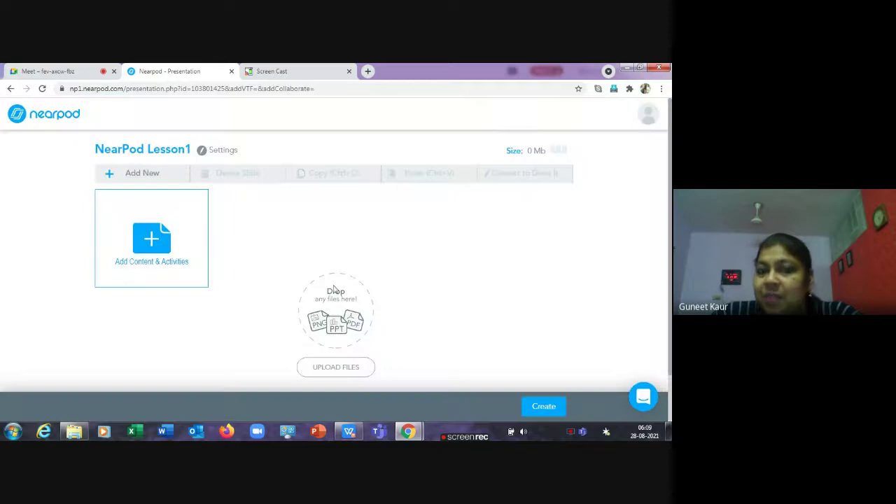
# Add a Slides (classic) content slide to the lesson.
pyautogui.click(166, 240)
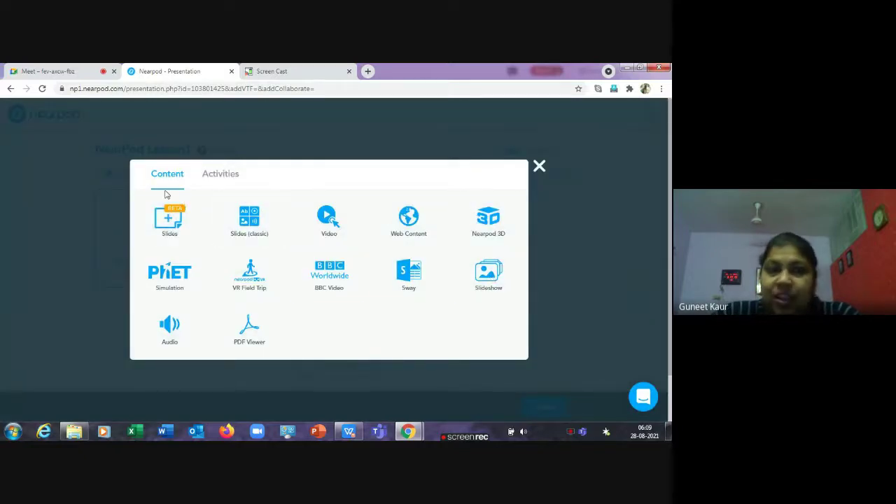
pyautogui.click(254, 226)
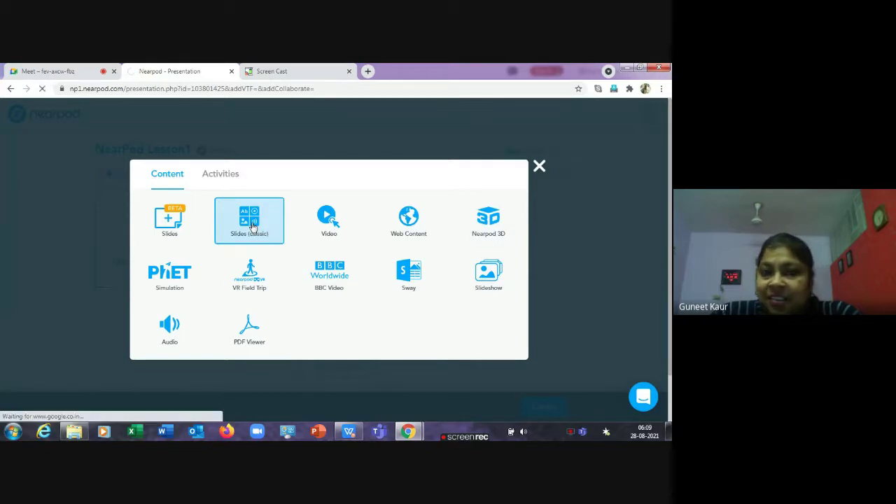
pyautogui.click(60, 74)
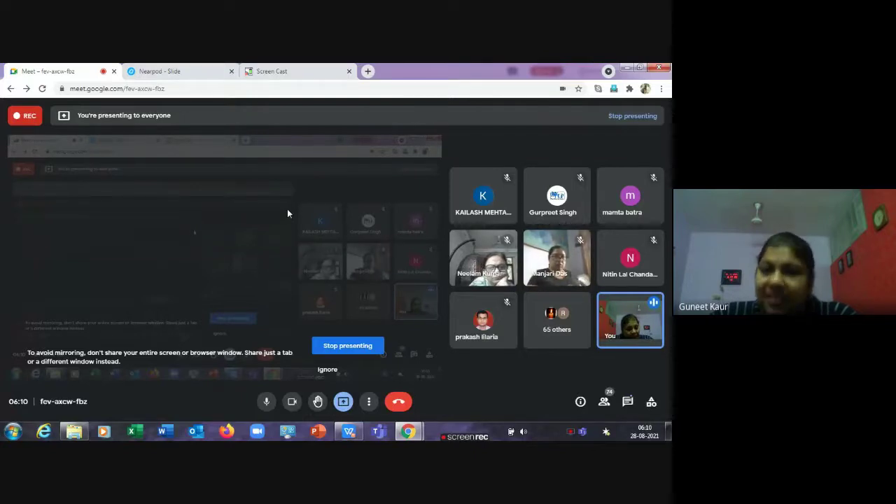
pyautogui.moveTo(253, 171)
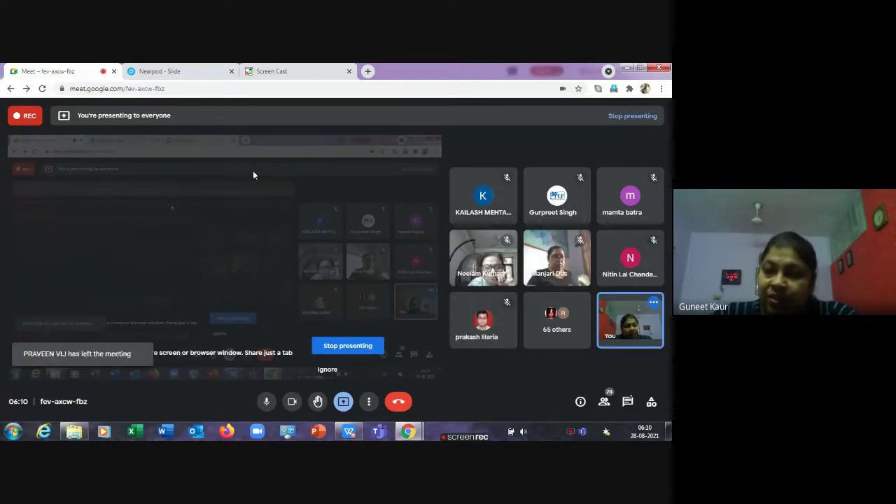
pyautogui.click(179, 72)
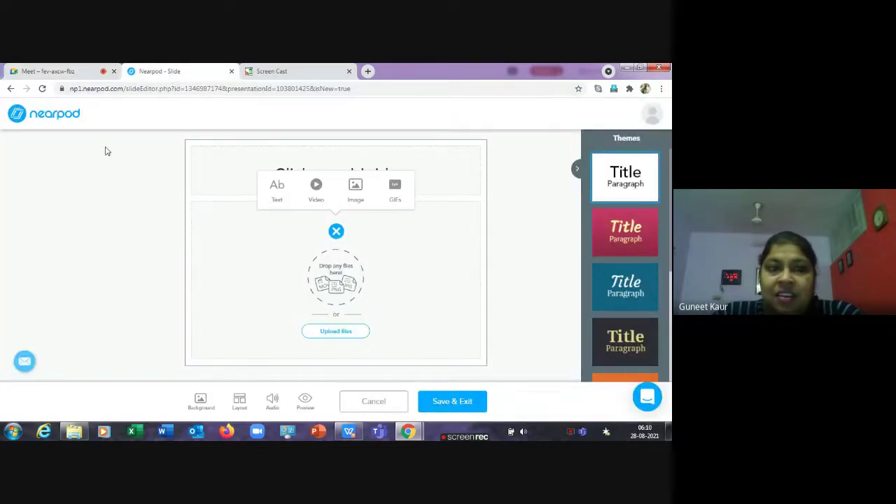
# Search for "Nutrients" images and insert the round food-group picture, fourth in the first row of results, into the slide's content area.
pyautogui.click(336, 231)
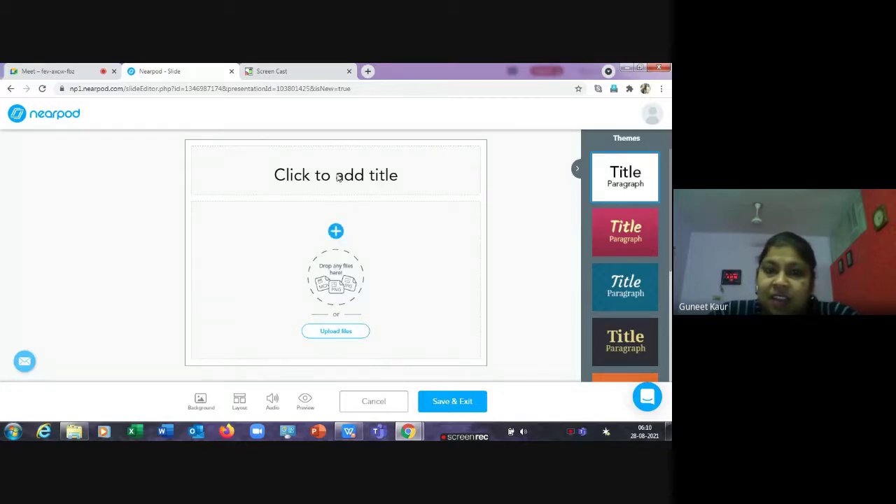
pyautogui.click(336, 232)
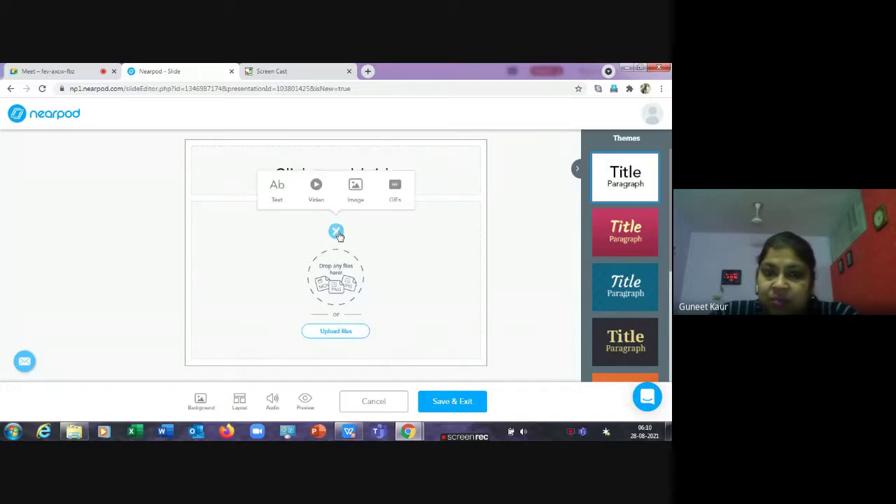
pyautogui.click(353, 191)
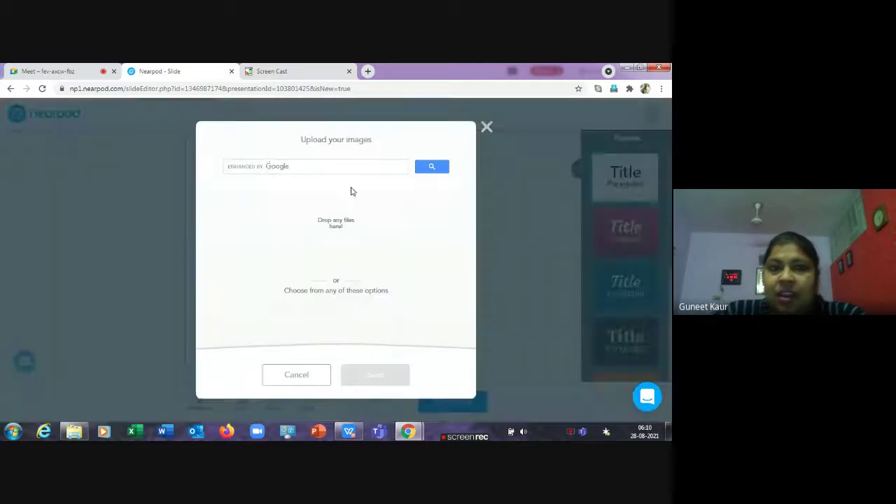
pyautogui.click(296, 168)
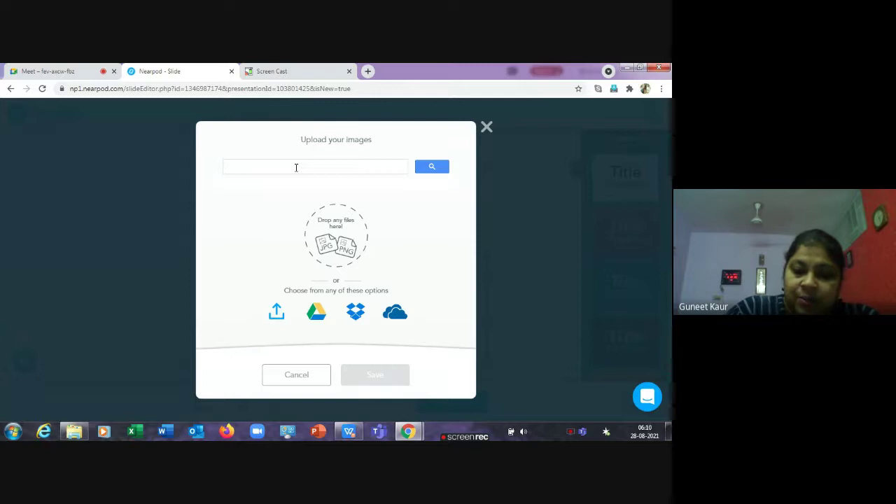
pyautogui.write('f')
pyautogui.press('BackSpace')
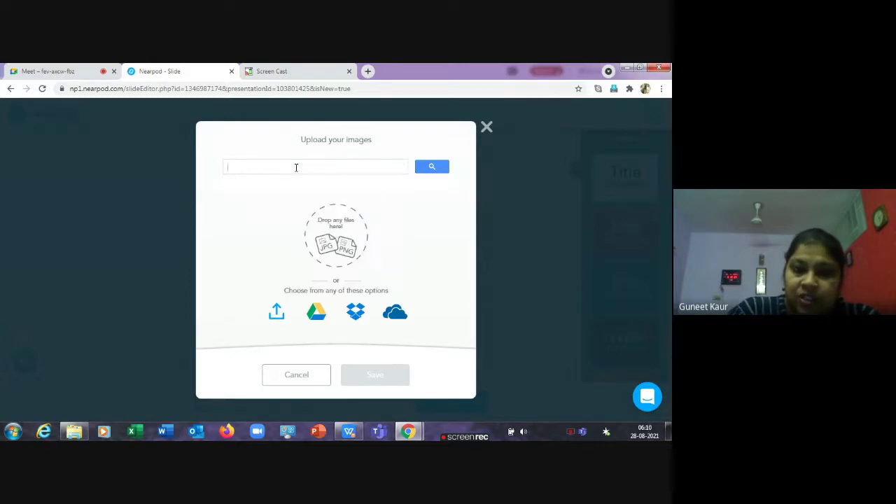
pyautogui.write('Nutrient')
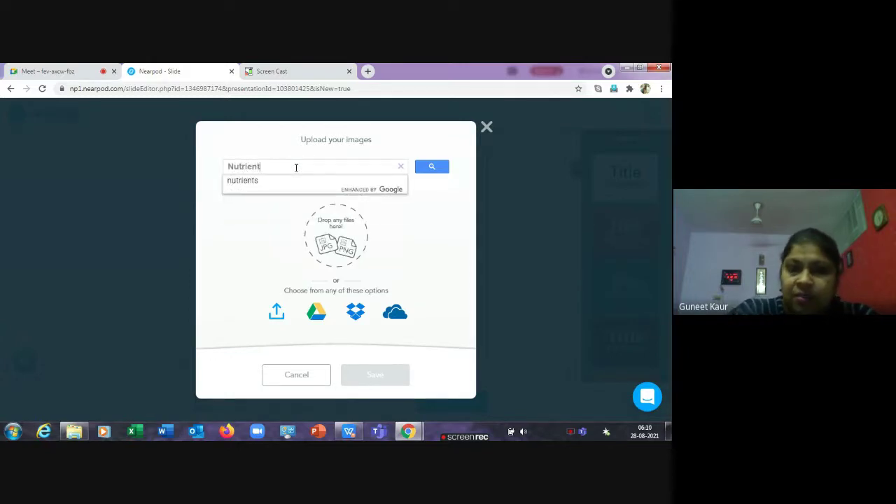
pyautogui.write('s')
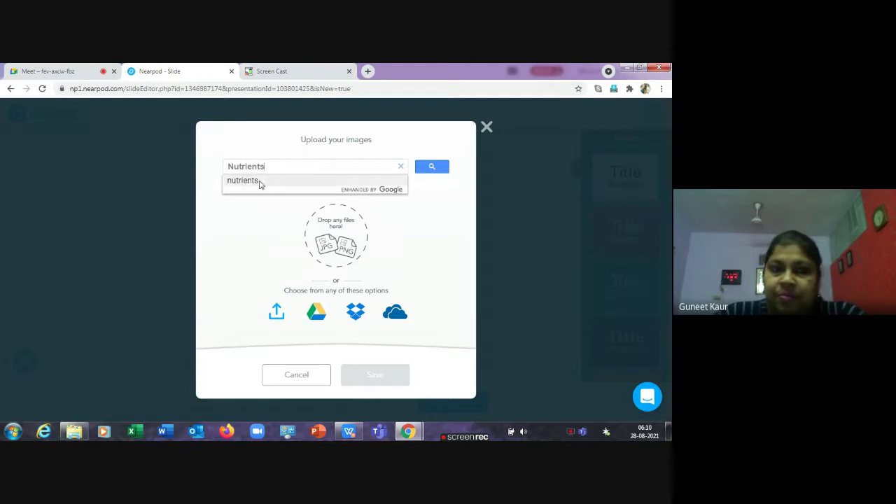
pyautogui.click(328, 180)
pyautogui.click(424, 171)
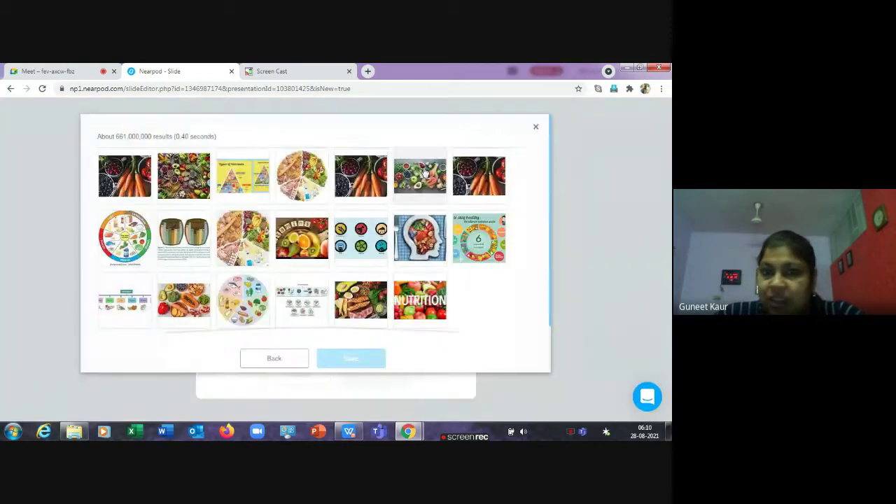
pyautogui.click(301, 175)
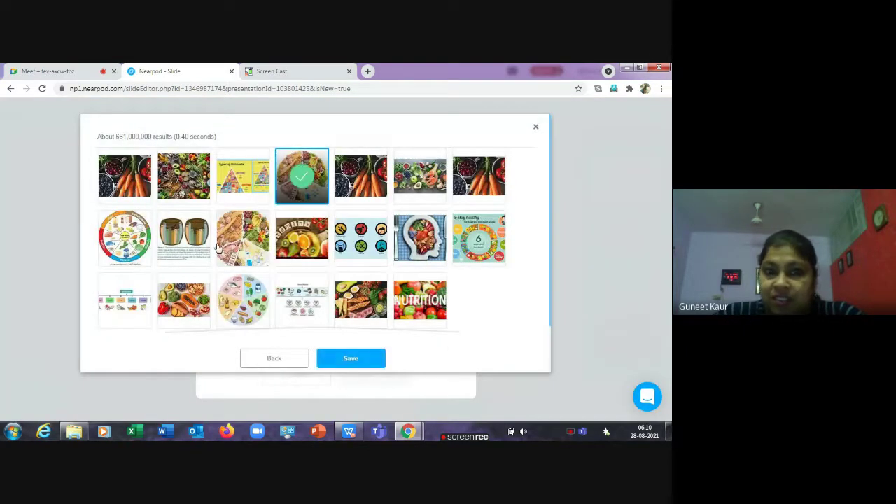
pyautogui.click(349, 357)
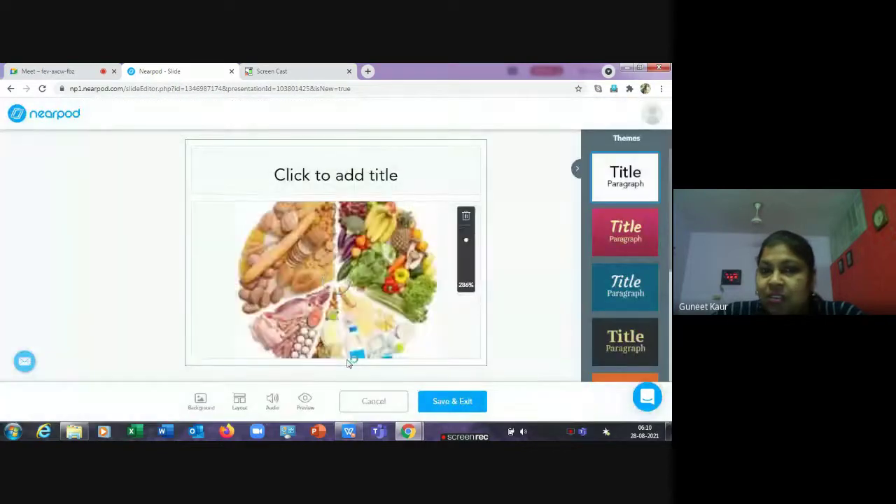
# Enter "Nutrients in Food" as the slide's title.
pyautogui.click(330, 183)
pyautogui.write('Food')
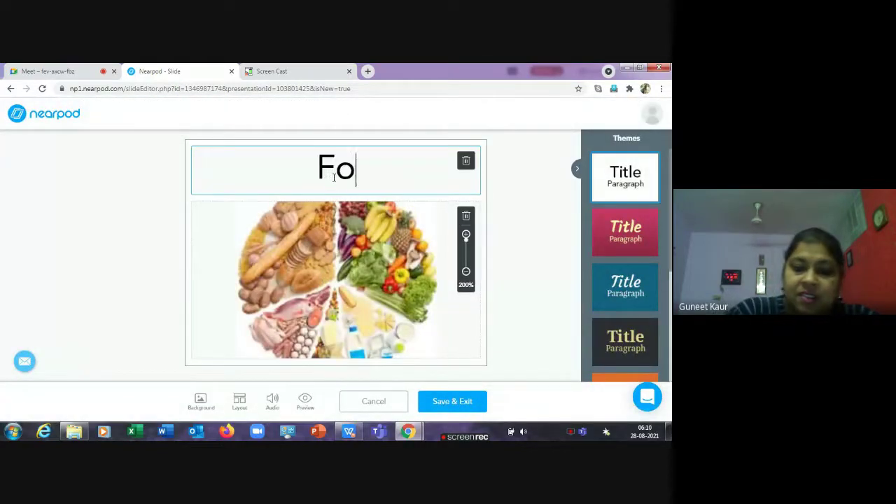
pyautogui.press('BackSpace')
pyautogui.press('BackSpace')
pyautogui.press('BackSpace')
pyautogui.press('BackSpace')
pyautogui.write('Nutrients in Food')
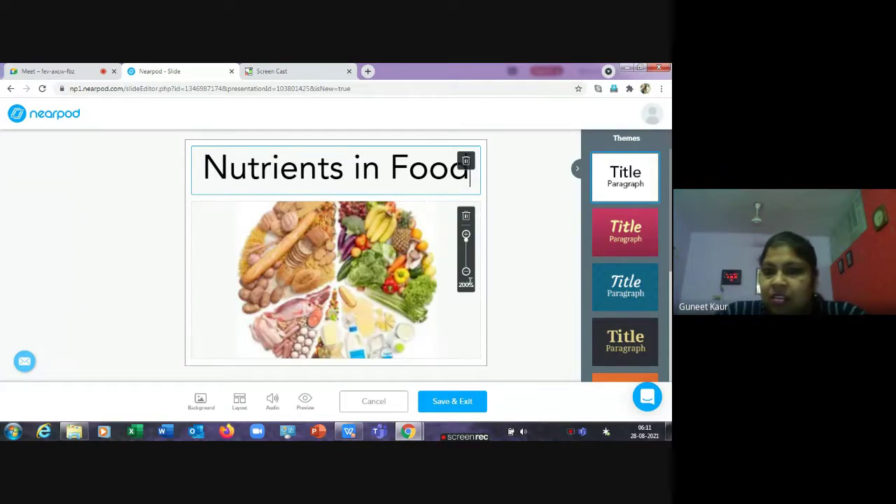
pyautogui.click(431, 326)
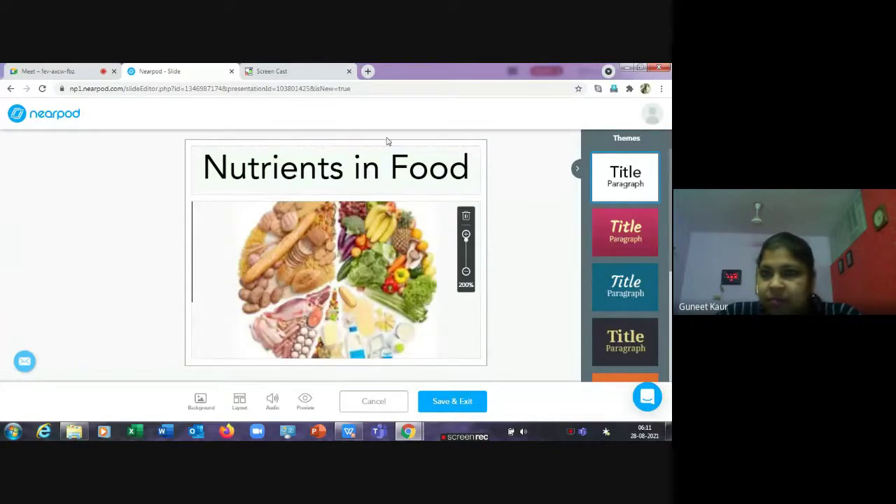
# Apply the crimson theme with italic yellow text, then save and exit the slide, accepting the theme change for the whole lesson.
pyautogui.click(628, 238)
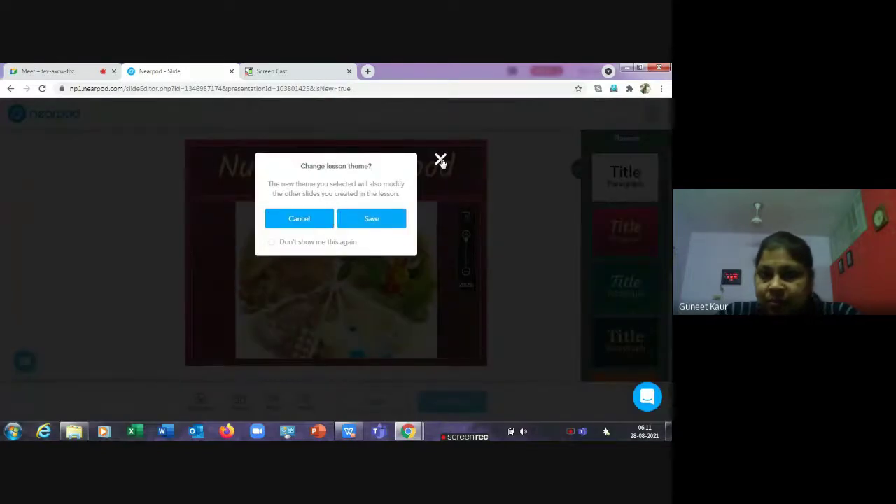
pyautogui.click(441, 160)
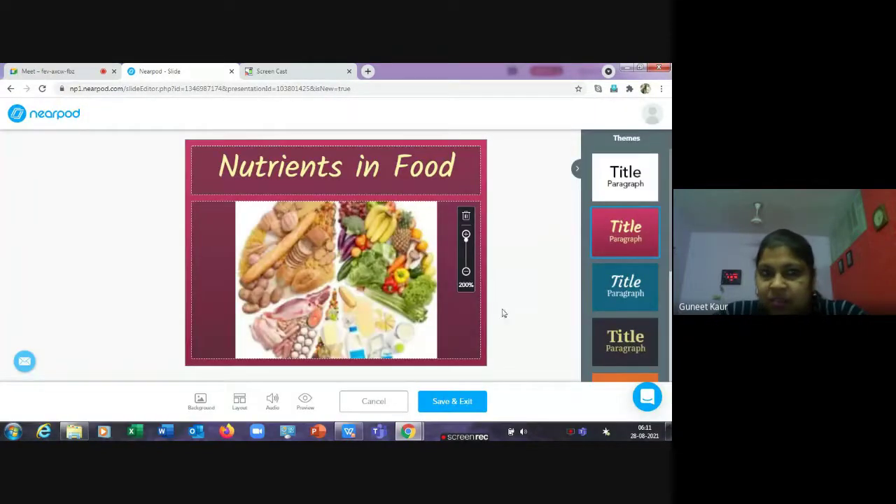
pyautogui.click(441, 402)
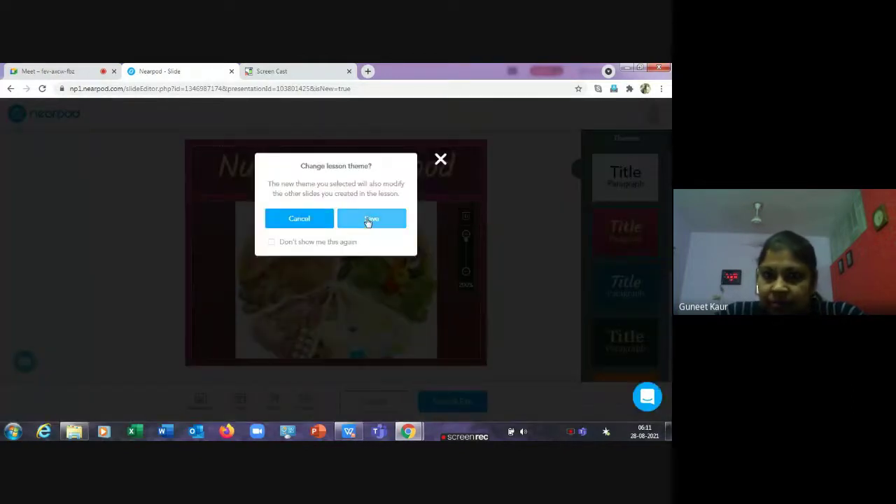
pyautogui.click(369, 219)
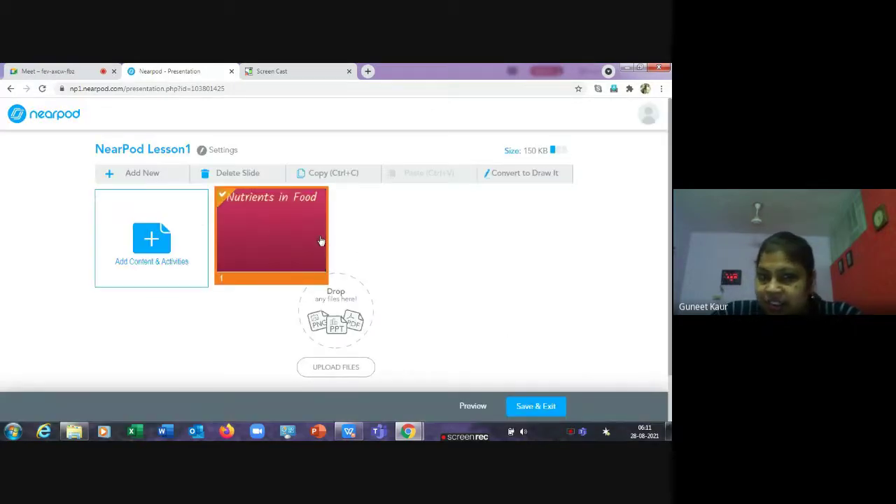
# Start adding video content to the lesson and browse the Video Library's Science videos for 8th grade.
pyautogui.click(147, 240)
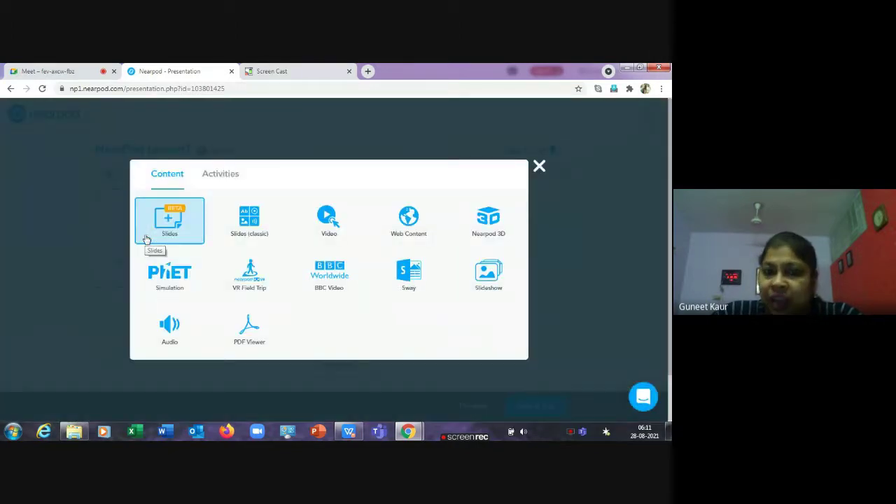
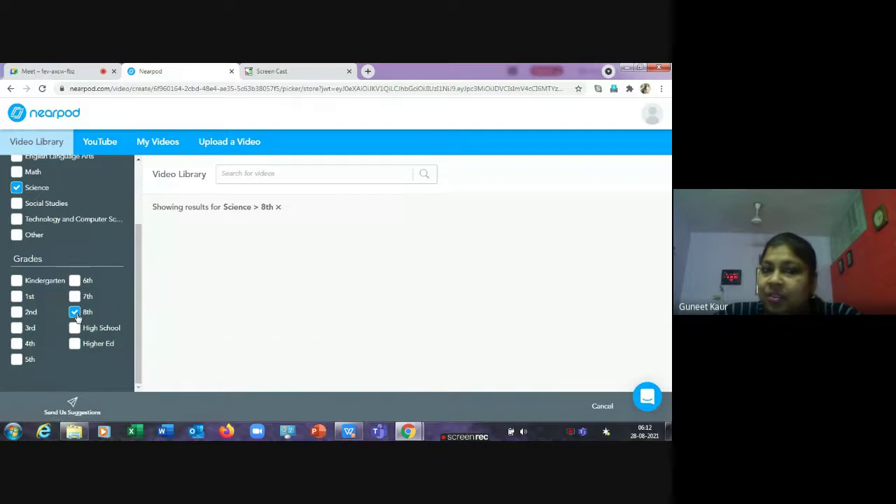
pyautogui.scroll(-2, 284, 289)
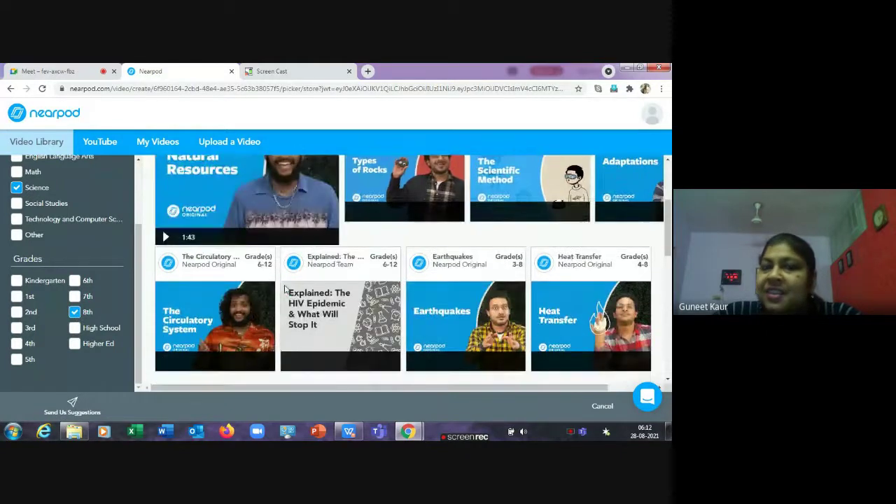
pyautogui.scroll(-3, 284, 289)
pyautogui.scroll(-4, 286, 290)
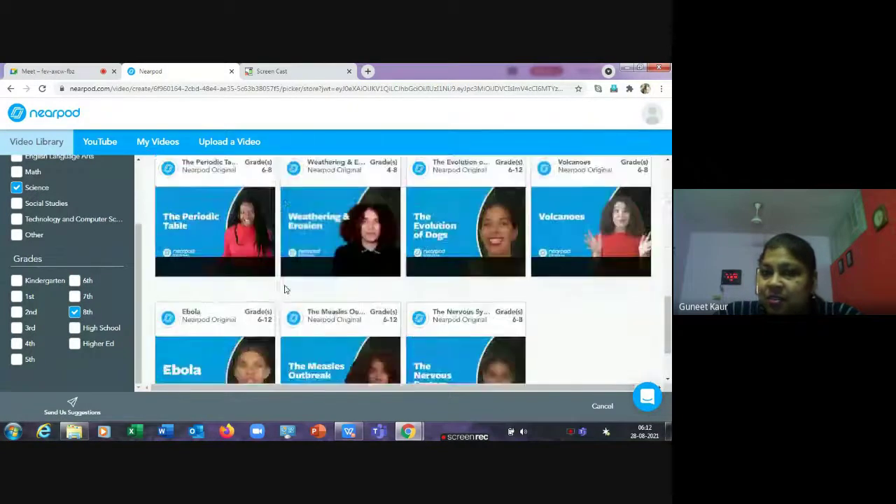
pyautogui.scroll(8, 285, 301)
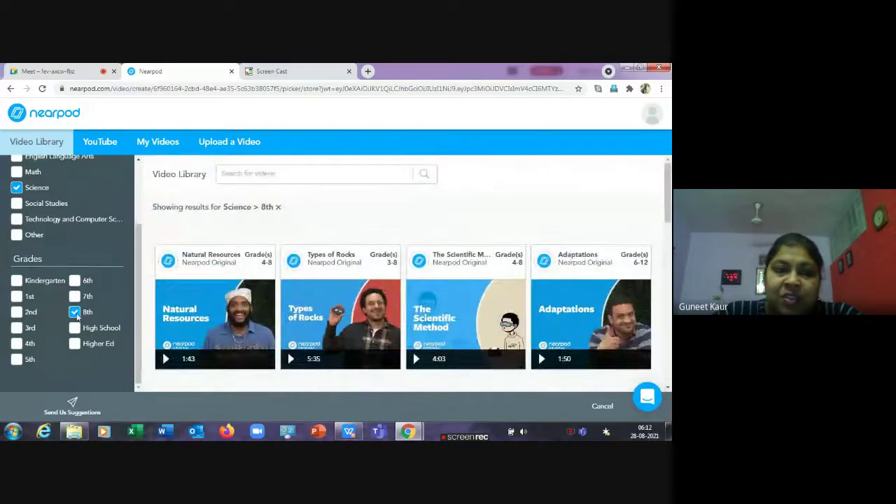
# Clear the 8th grade and Science filters and search the Video Library for "digestion".
pyautogui.click(75, 312)
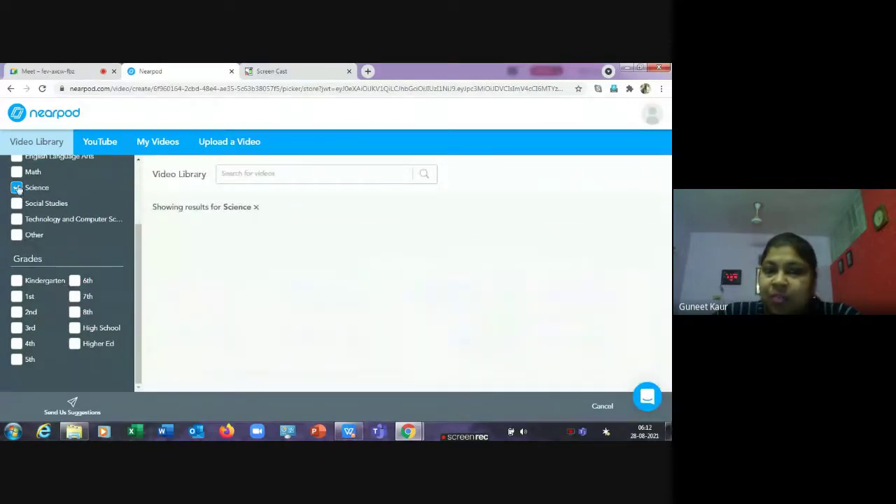
pyautogui.click(17, 189)
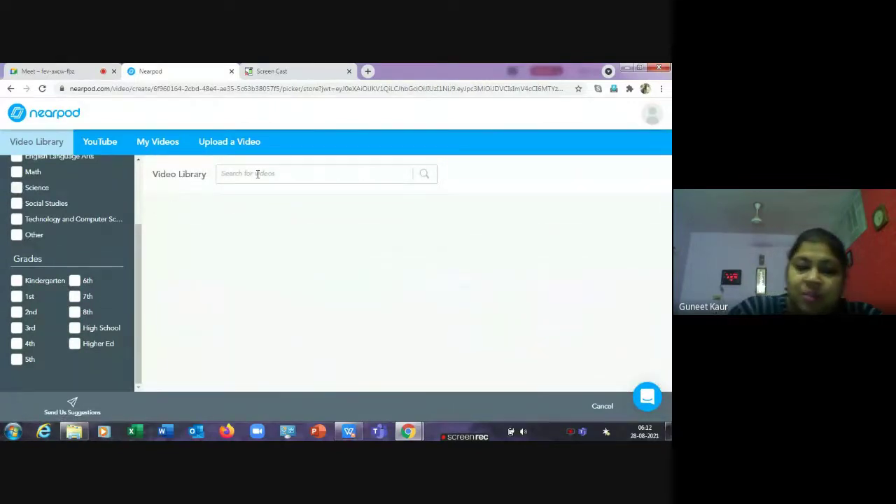
pyautogui.click(257, 174)
pyautogui.write('digestion')
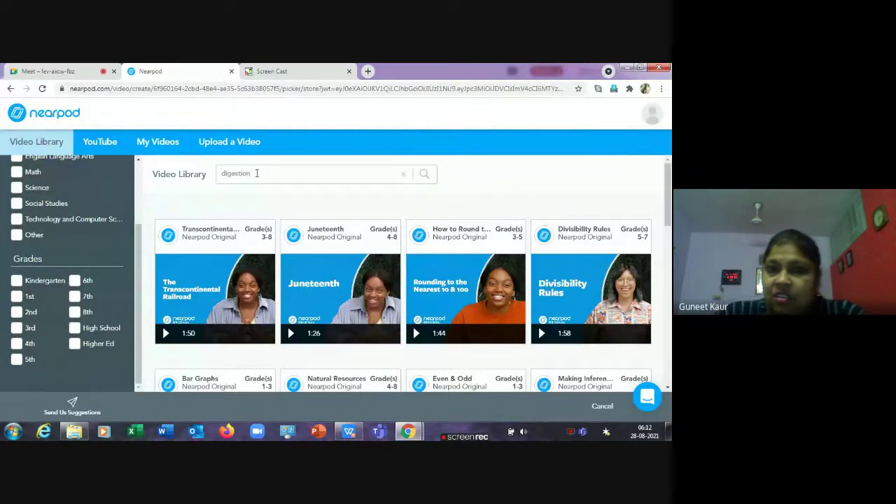
pyautogui.click(424, 175)
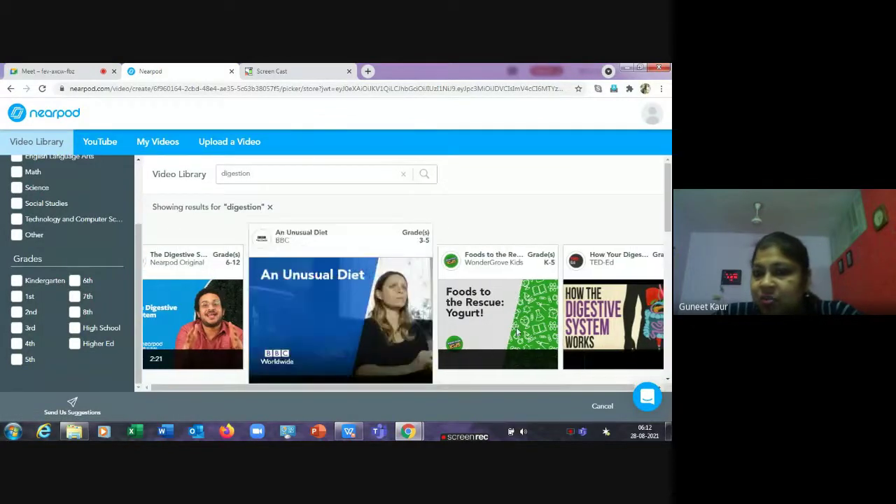
# Browse the digestion videos and choose "Foods to the Rescue: Yogurt!" by WonderGrove Kids for the lesson.
pyautogui.scroll(-2, 567, 322)
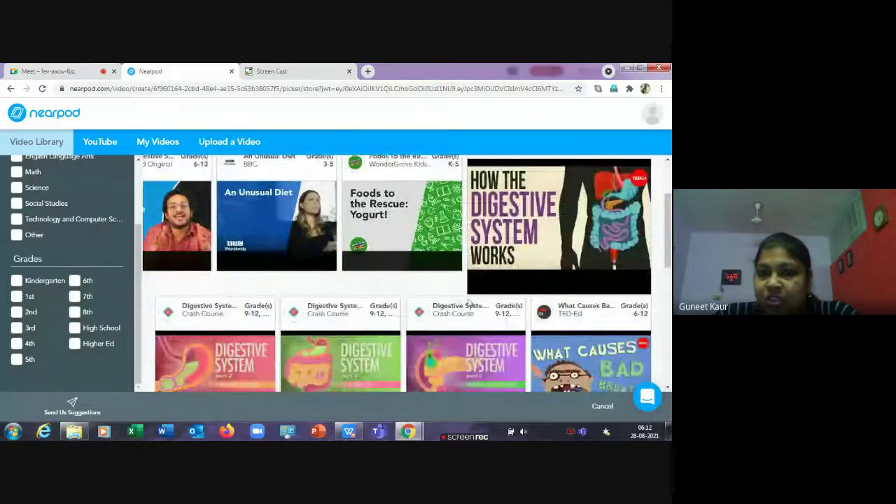
pyautogui.scroll(-1, 462, 352)
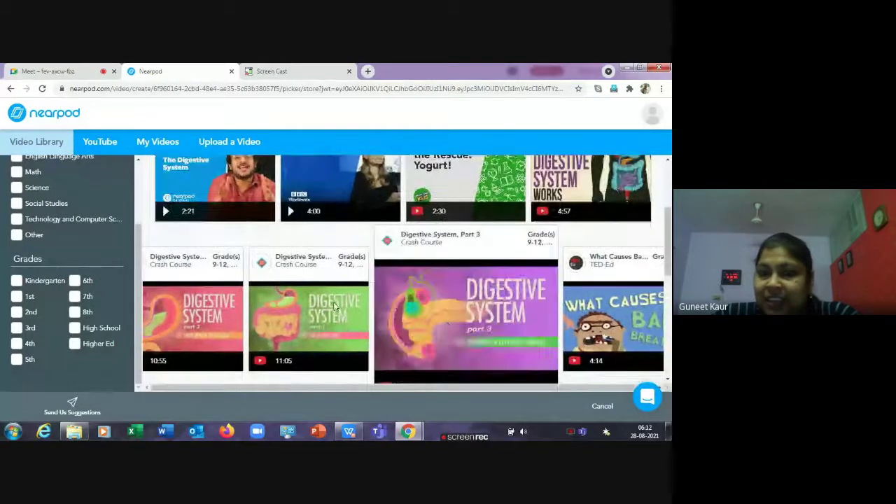
pyautogui.scroll(1, 447, 238)
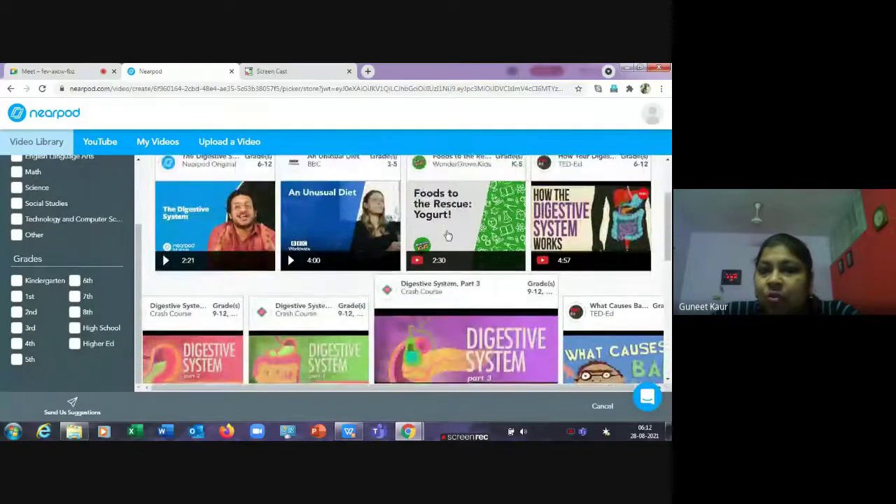
pyautogui.moveTo(448, 236)
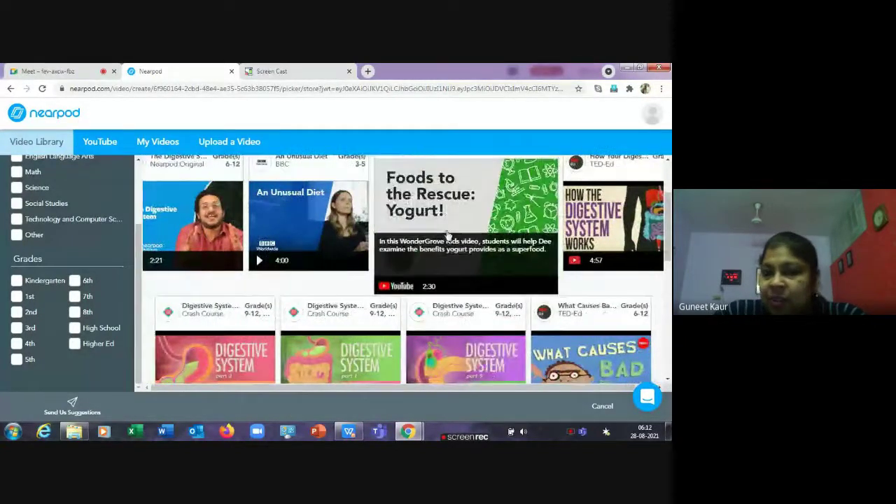
pyautogui.scroll(1, 454, 231)
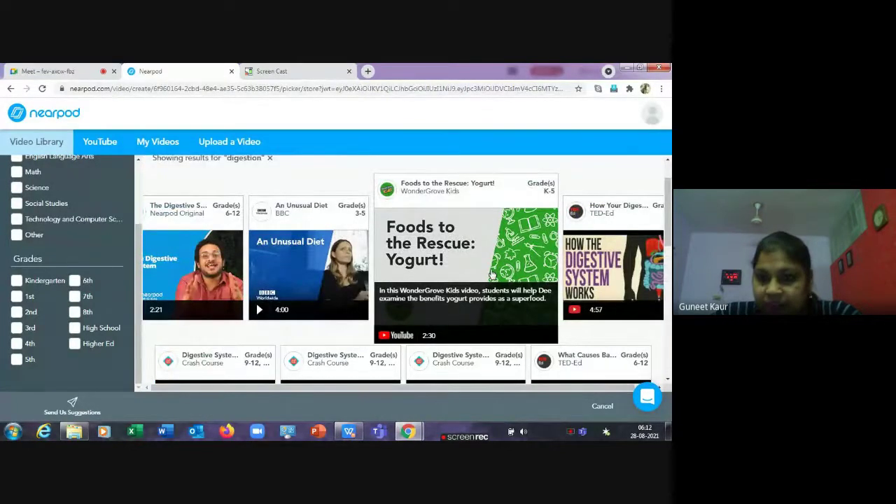
pyautogui.scroll(-1, 492, 274)
pyautogui.click(476, 233)
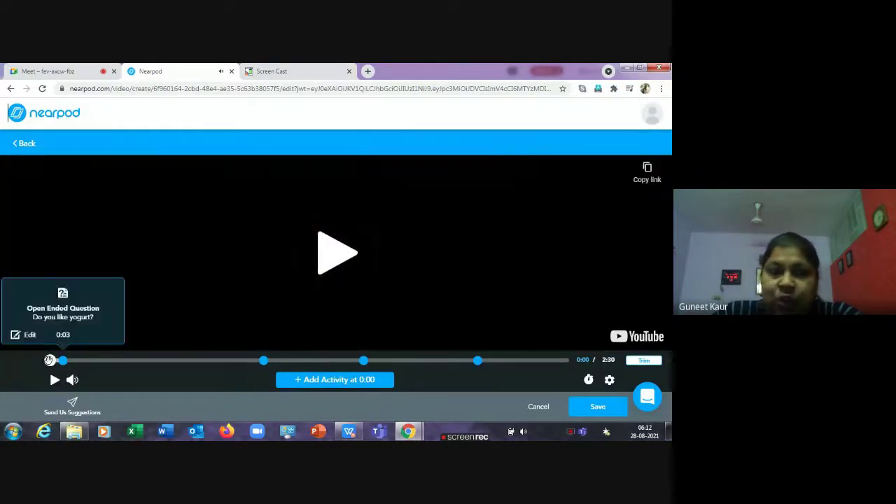
# Preview the open-ended question at 0:03 on the video timeline and open the multiple choice question at 1:01 for editing.
pyautogui.moveTo(63, 365)
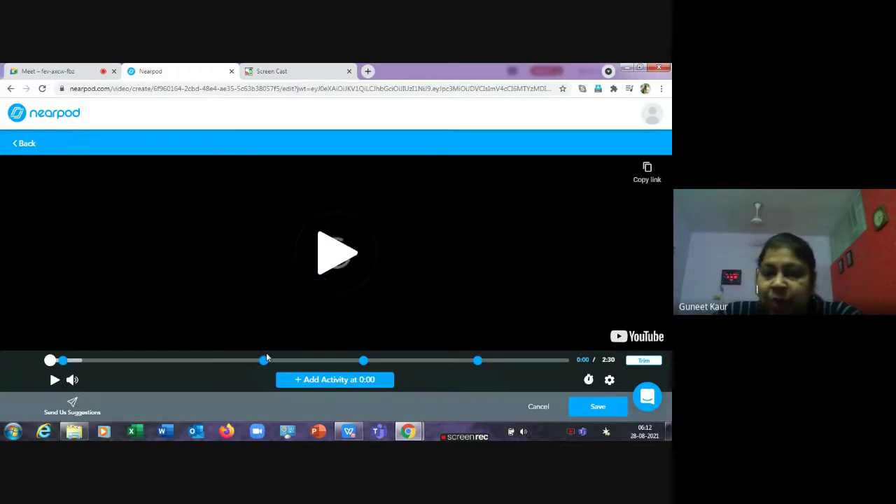
pyautogui.moveTo(265, 366)
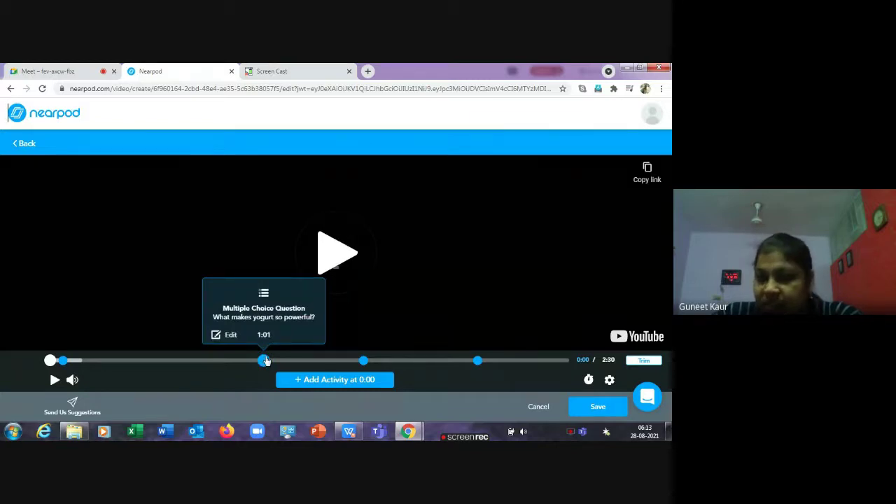
pyautogui.click(231, 336)
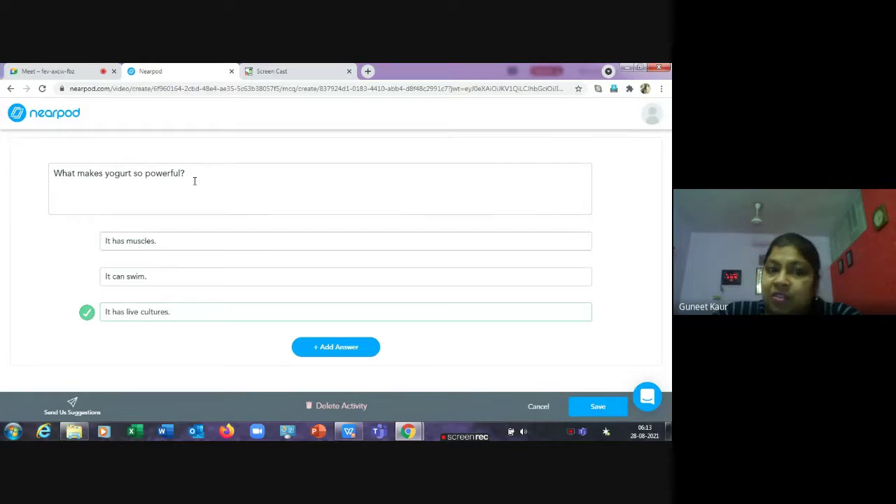
# Review the multiple choice question "What makes yogurt so powerful?" and check the Google Meet participants in between.
pyautogui.click(72, 72)
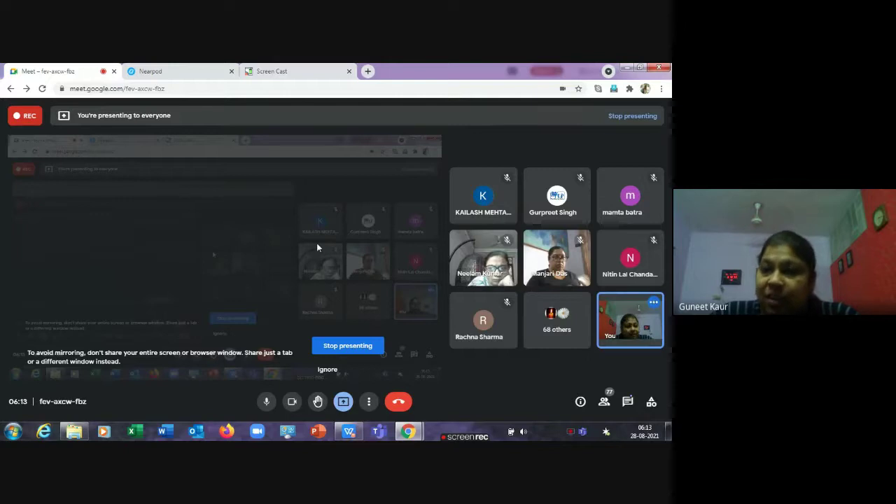
pyautogui.click(148, 74)
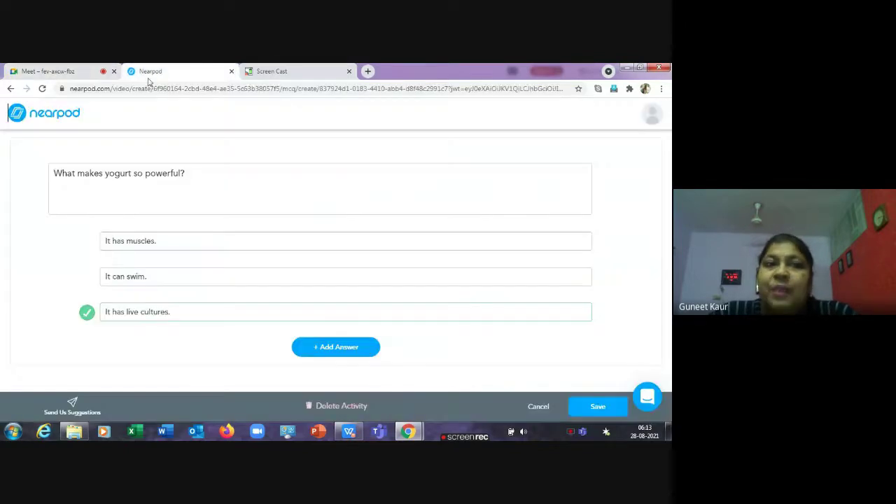
pyautogui.tripleClick(87, 174)
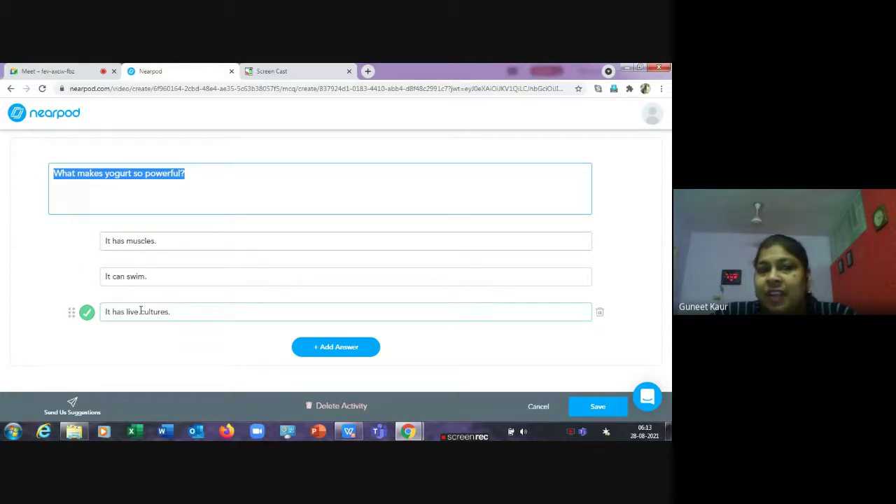
pyautogui.click(237, 178)
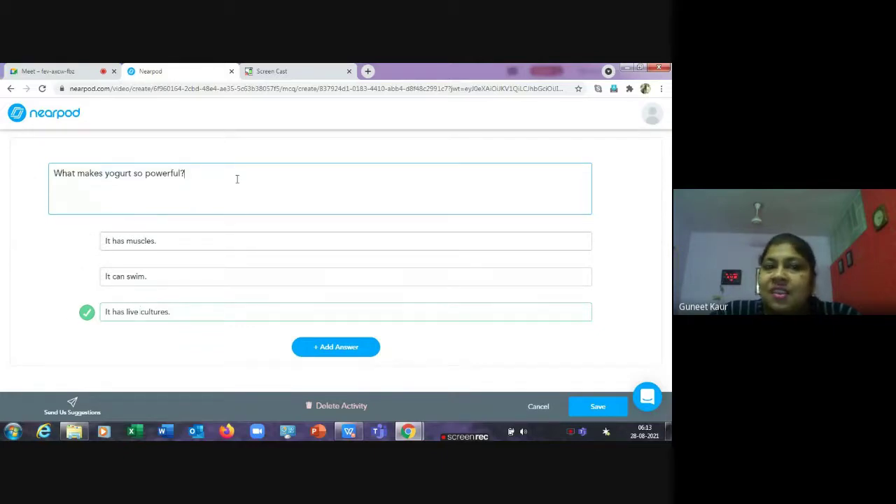
pyautogui.click(59, 72)
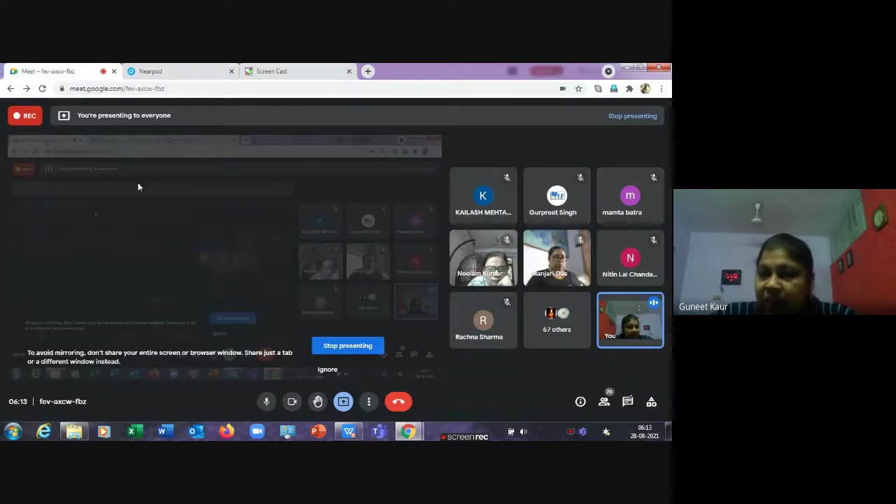
pyautogui.moveTo(222, 253)
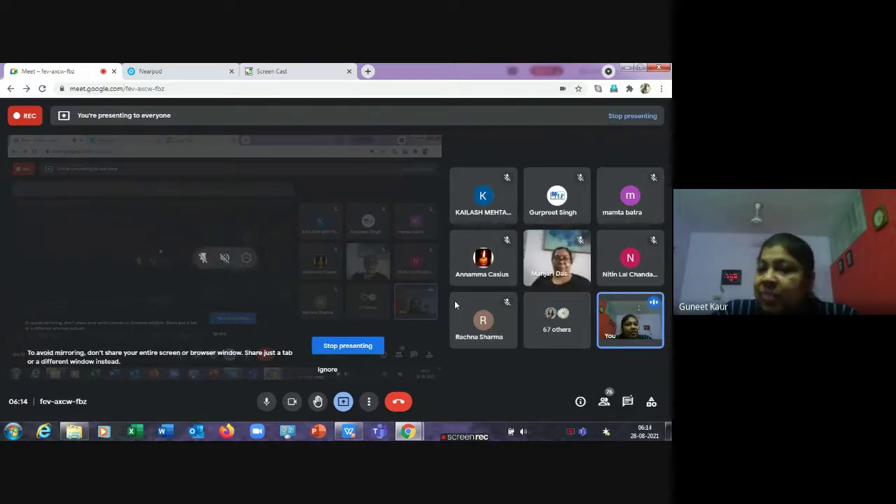
pyautogui.moveTo(466, 321)
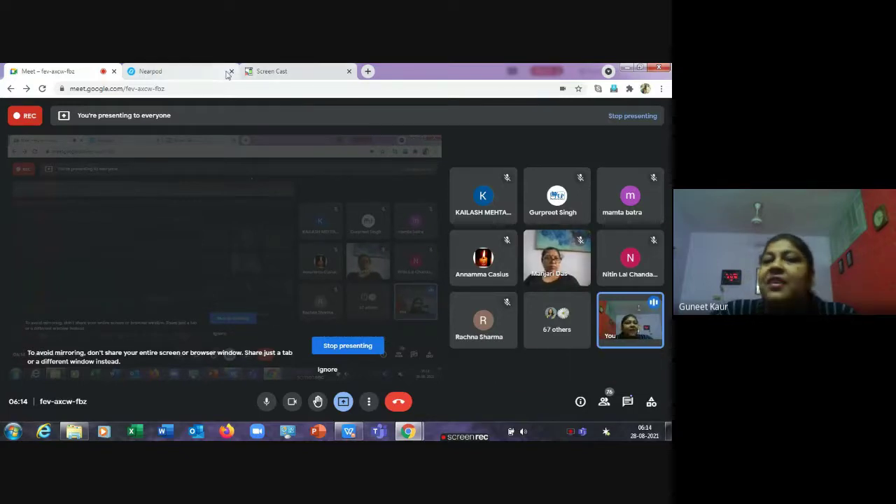
pyautogui.click(184, 70)
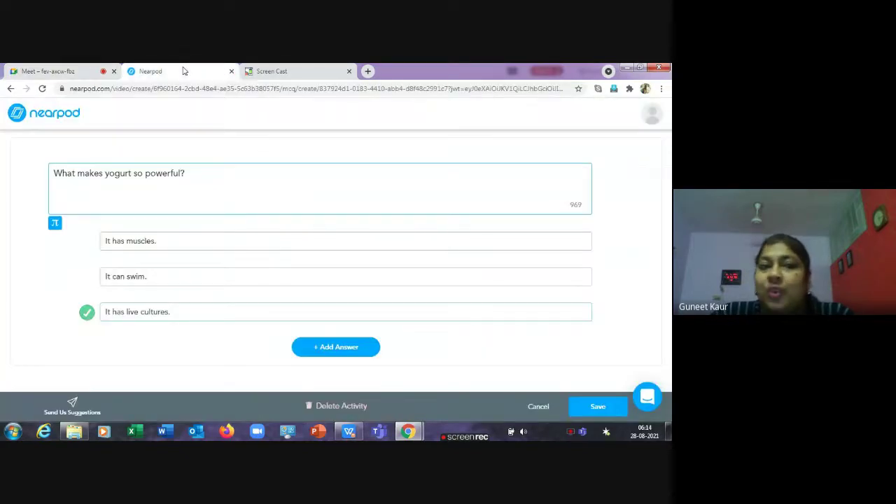
pyautogui.click(42, 72)
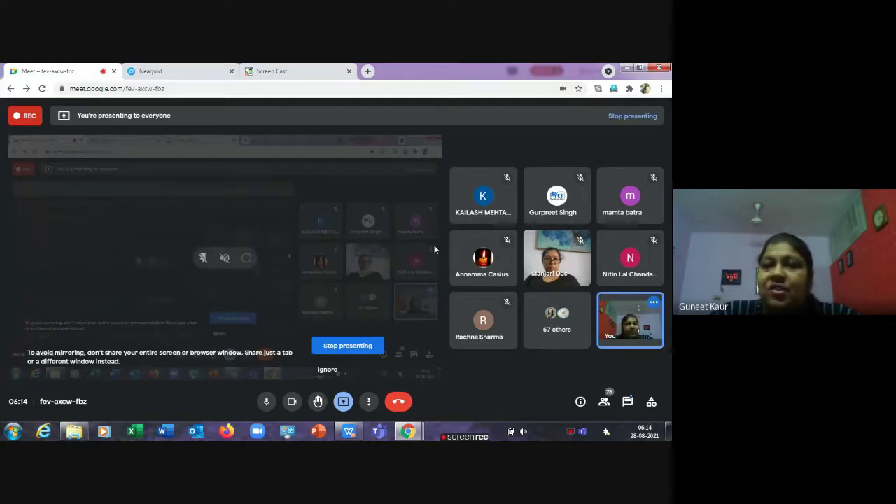
pyautogui.click(147, 71)
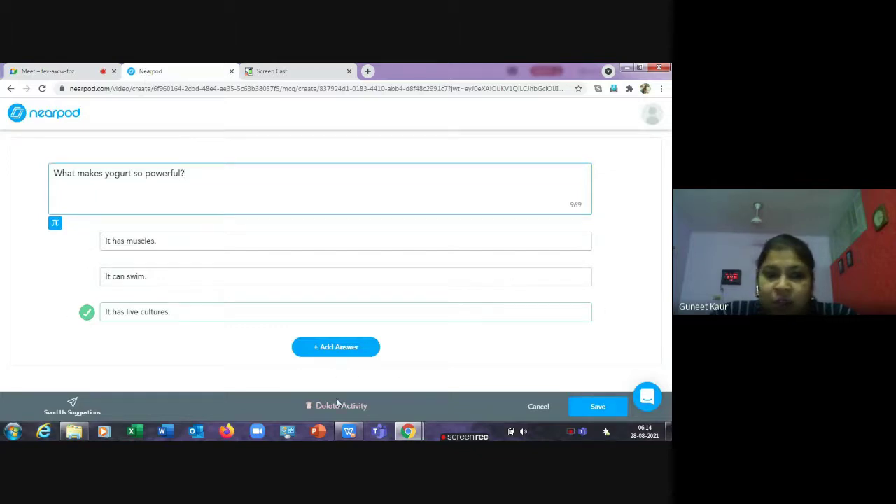
# Leave the multiple choice question without saving and try to save the yogurt video to the lesson.
pyautogui.click(540, 410)
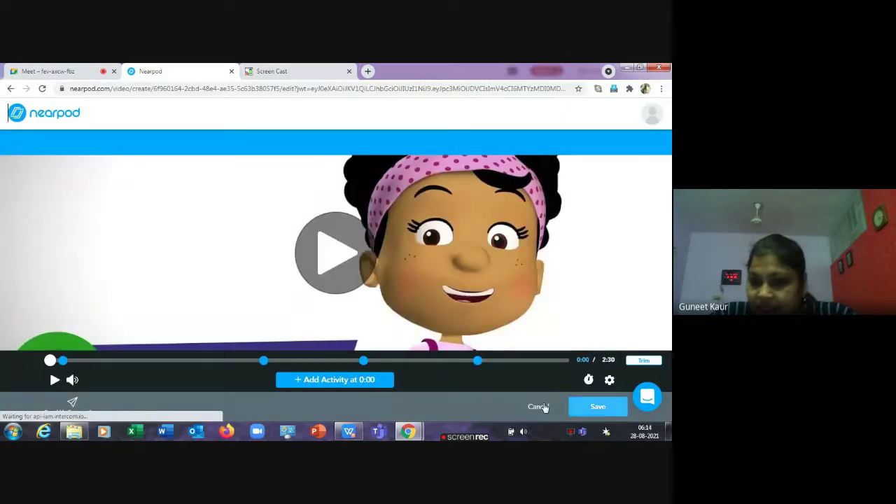
pyautogui.click(541, 408)
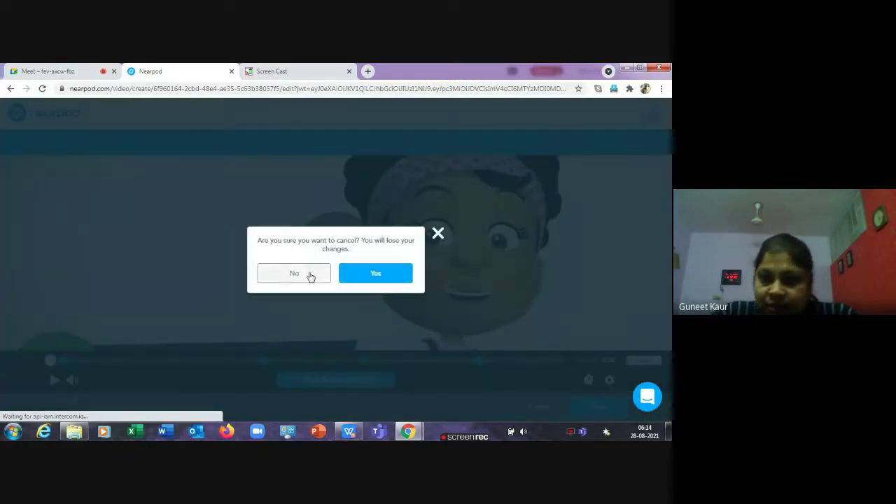
pyautogui.click(350, 274)
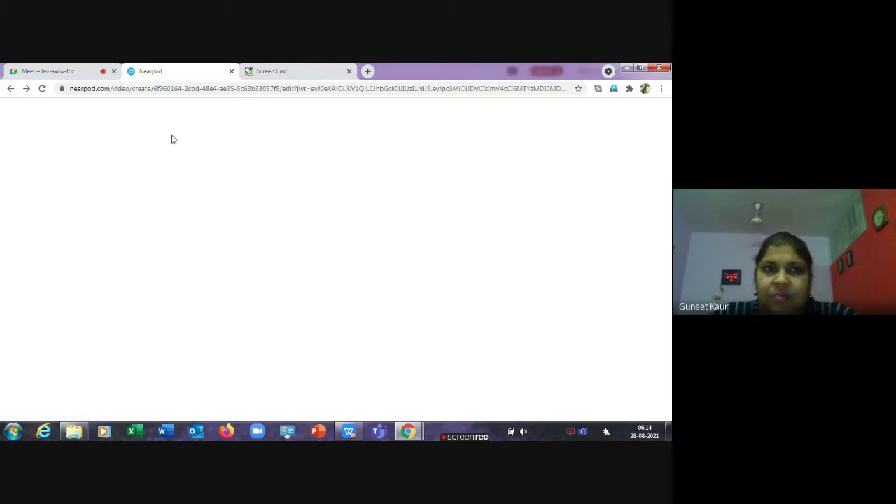
pyautogui.click(602, 402)
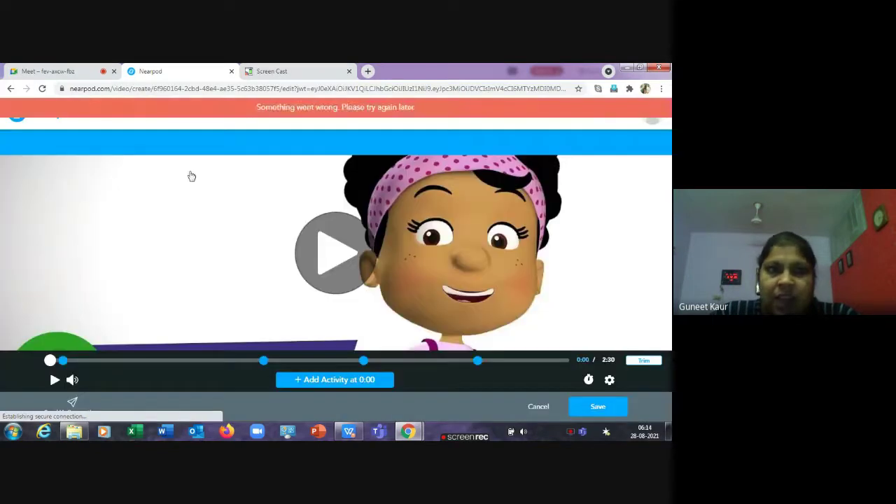
pyautogui.click(603, 406)
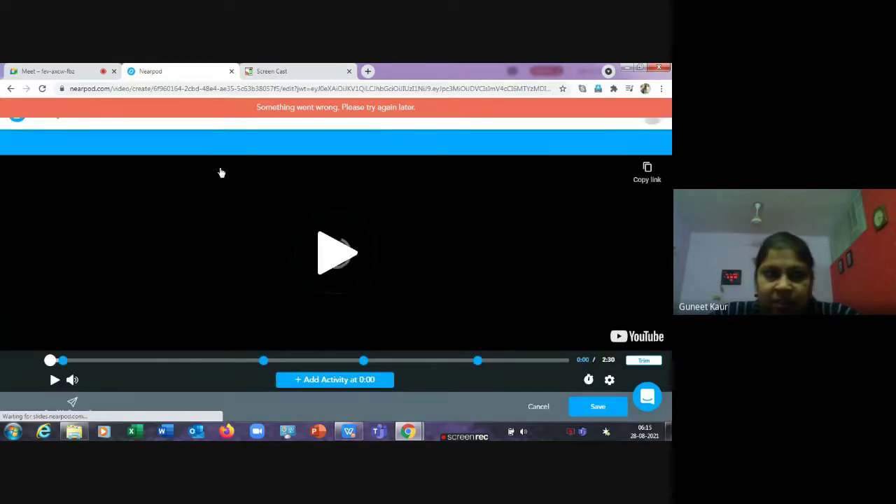
pyautogui.click(10, 91)
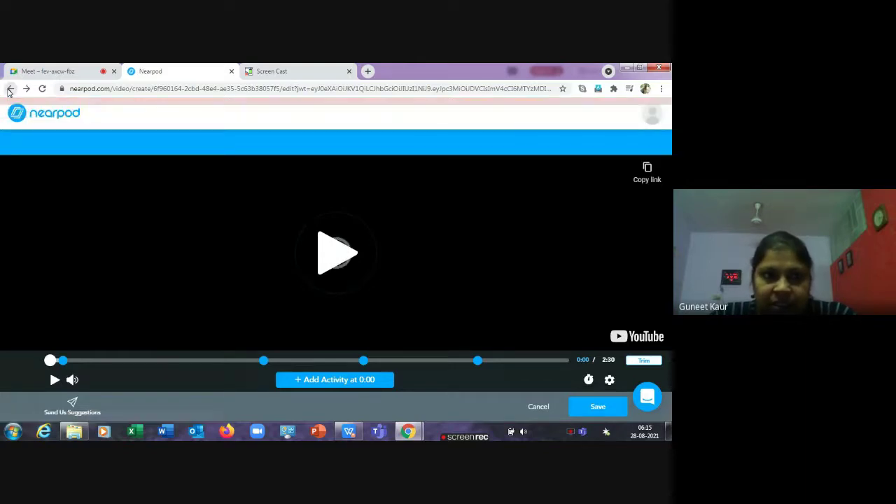
# Discard the yogurt video and start adding a different video to NearPod Lesson1.
pyautogui.click(538, 409)
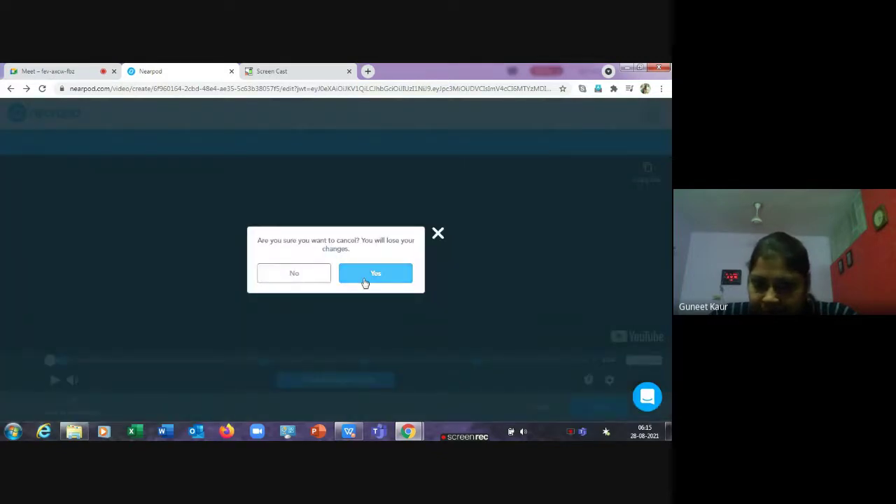
pyautogui.click(362, 282)
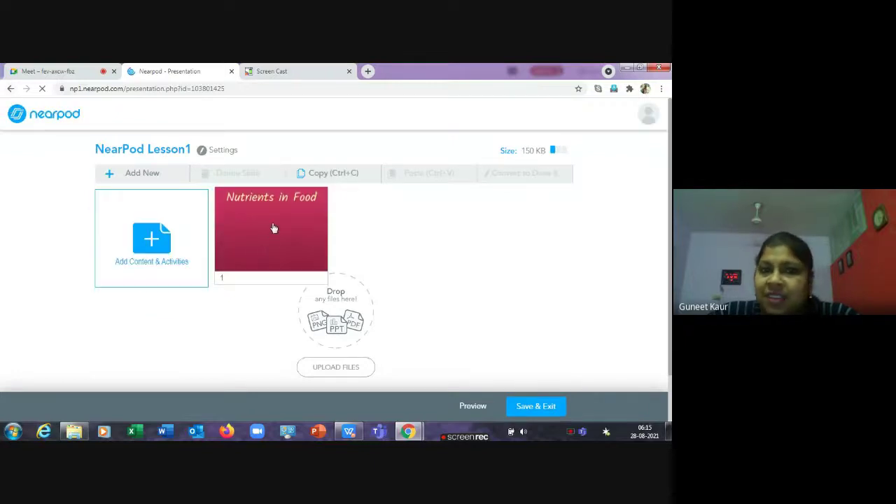
pyautogui.click(158, 243)
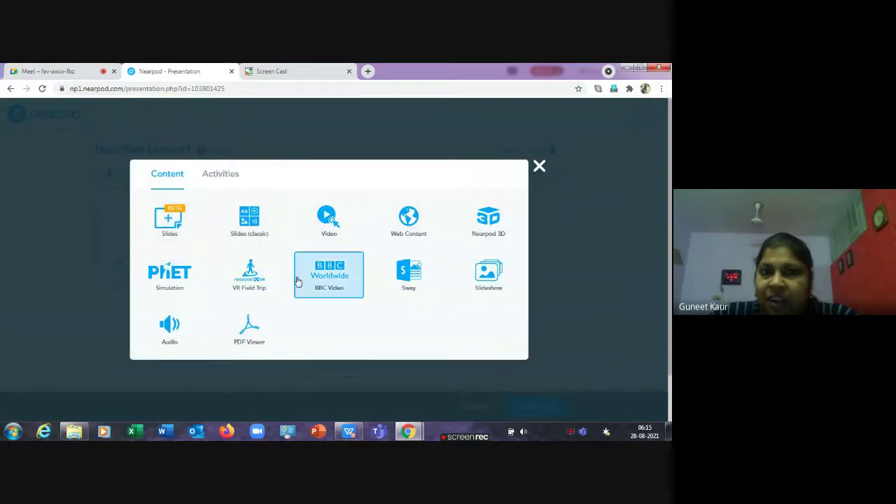
pyautogui.click(331, 223)
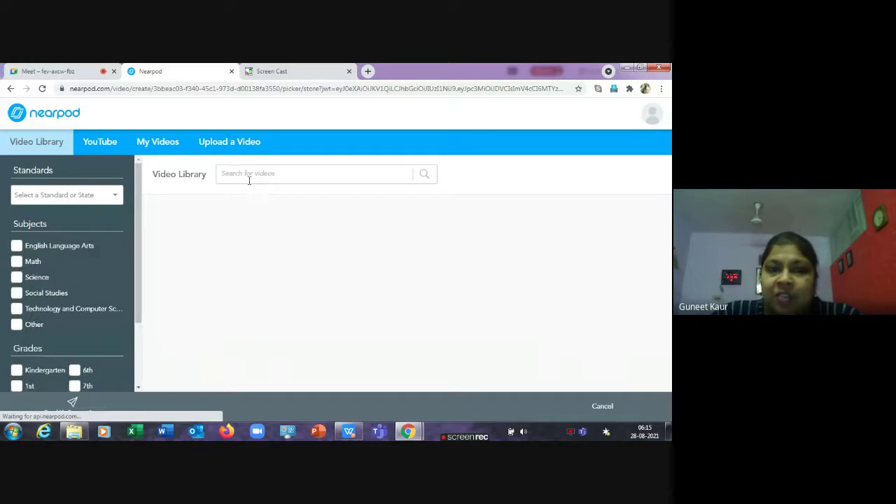
# Search the Video Library for the suggested term "digestive system".
pyautogui.click(248, 175)
pyautogui.write('digetsio')
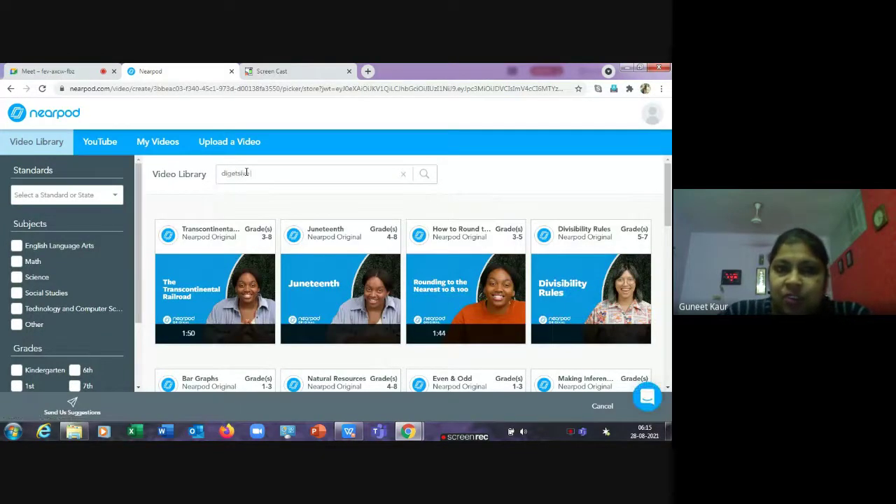
pyautogui.press('BackSpace')
pyautogui.press('BackSpace')
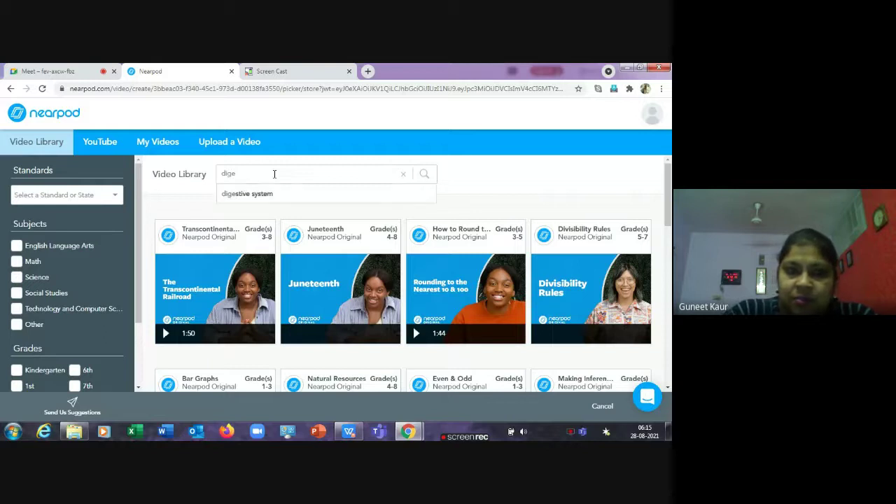
pyautogui.click(250, 202)
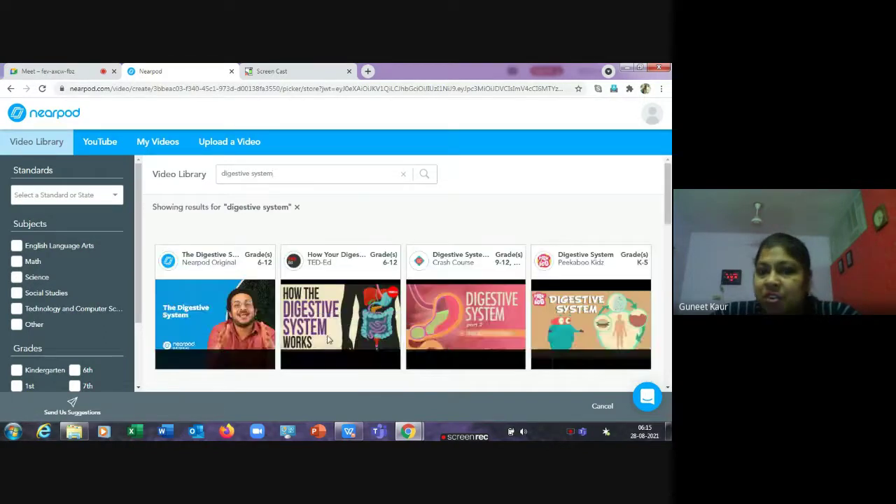
# Browse the digestive system videos and choose "Digestive System" by Peekaboo Kidz for the lesson.
pyautogui.moveTo(503, 306)
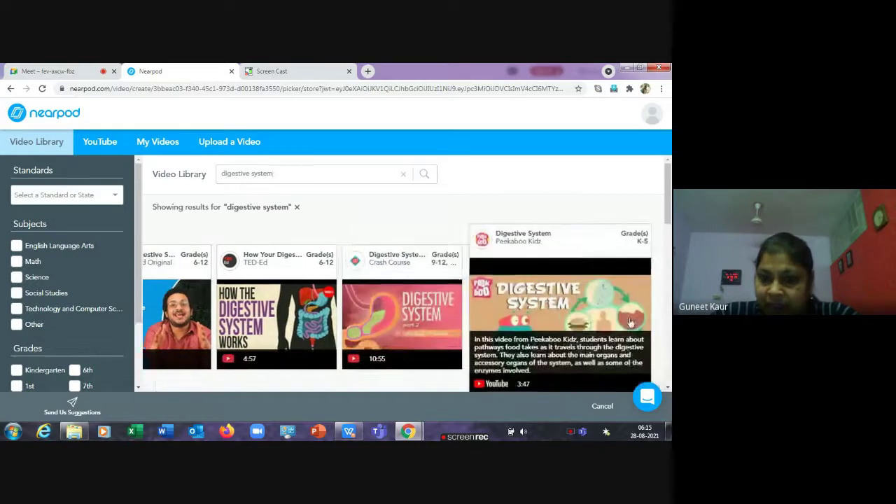
pyautogui.scroll(-1, 503, 307)
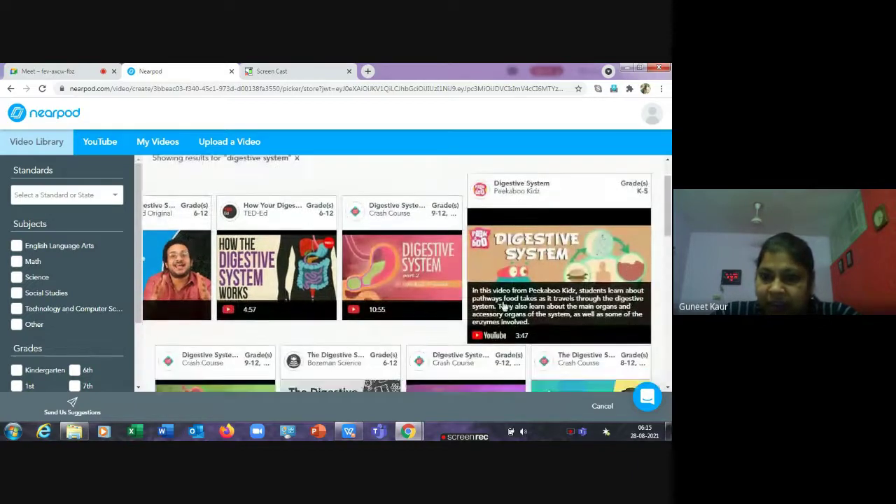
pyautogui.click(548, 263)
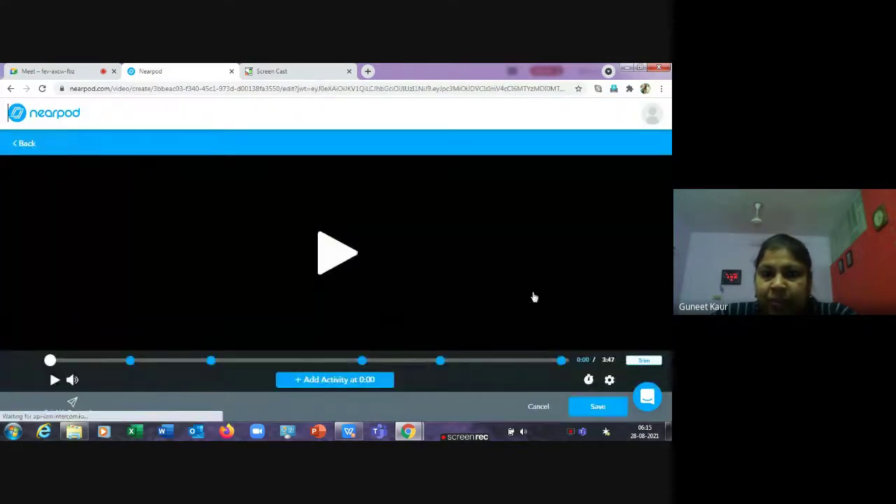
# Preview the questions along the Digestive System video's timeline and save the video to the lesson.
pyautogui.moveTo(563, 365)
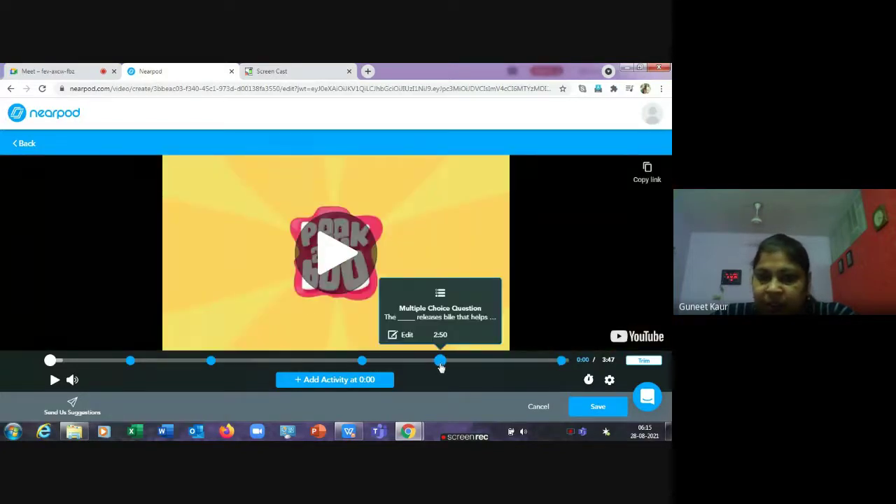
pyautogui.moveTo(362, 368)
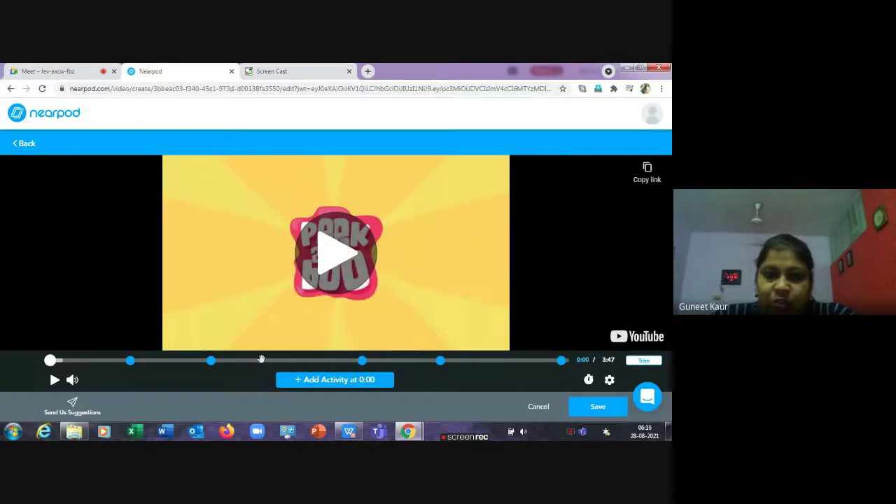
pyautogui.moveTo(211, 368)
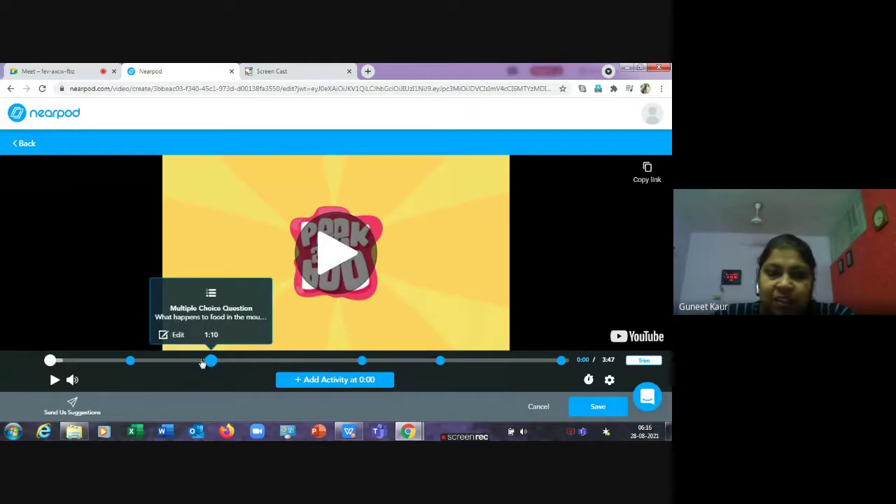
pyautogui.moveTo(133, 368)
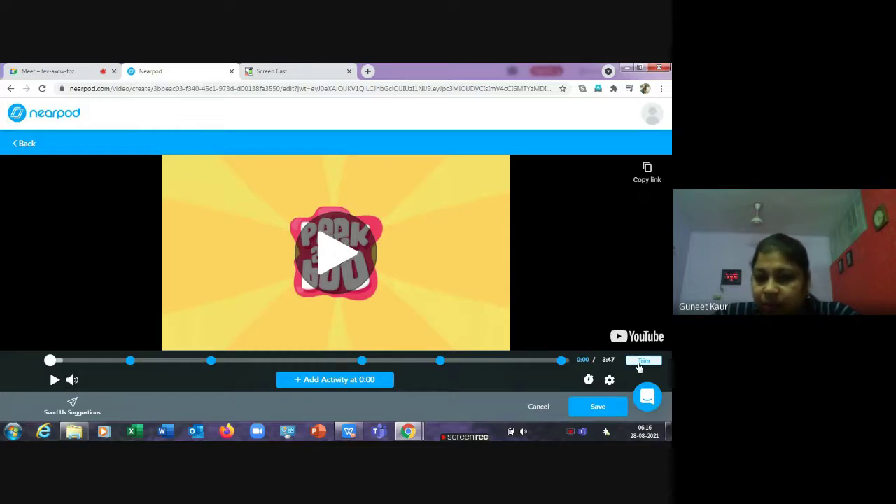
pyautogui.click(598, 407)
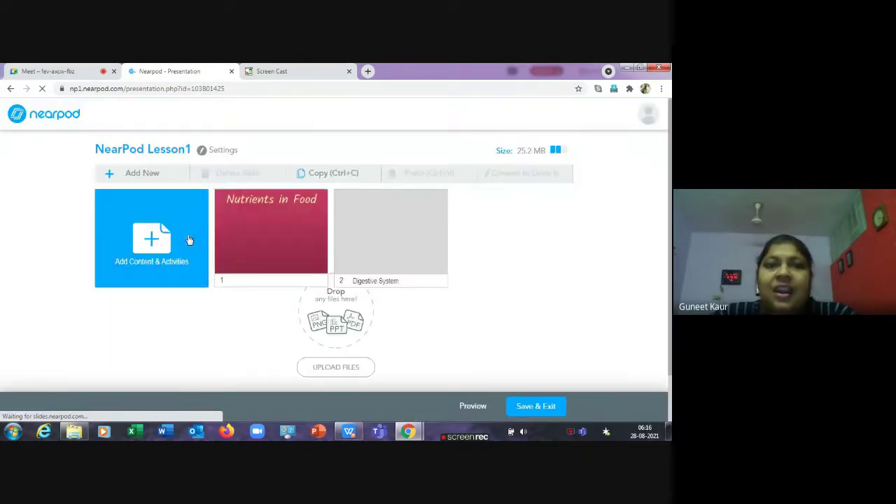
# Open the YouTube website in a new browser tab by searching for it.
pyautogui.click(366, 71)
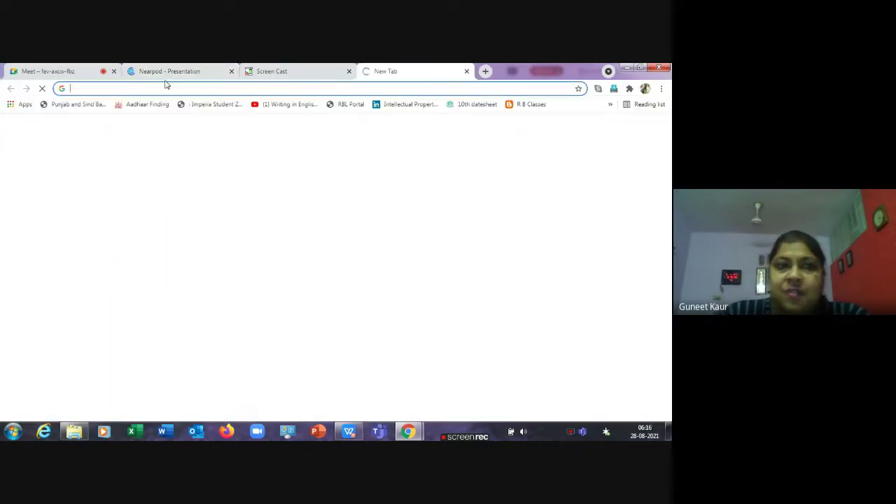
pyautogui.write('youtube.com')
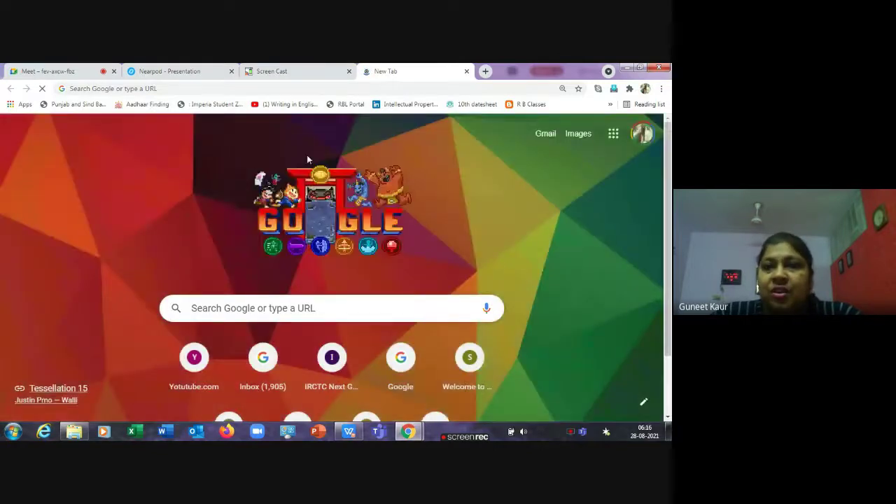
pyautogui.click(170, 88)
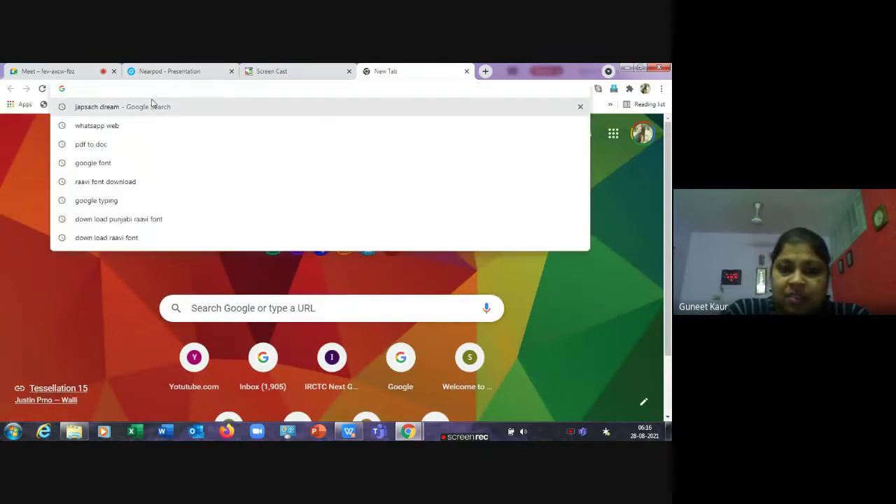
pyautogui.write('y')
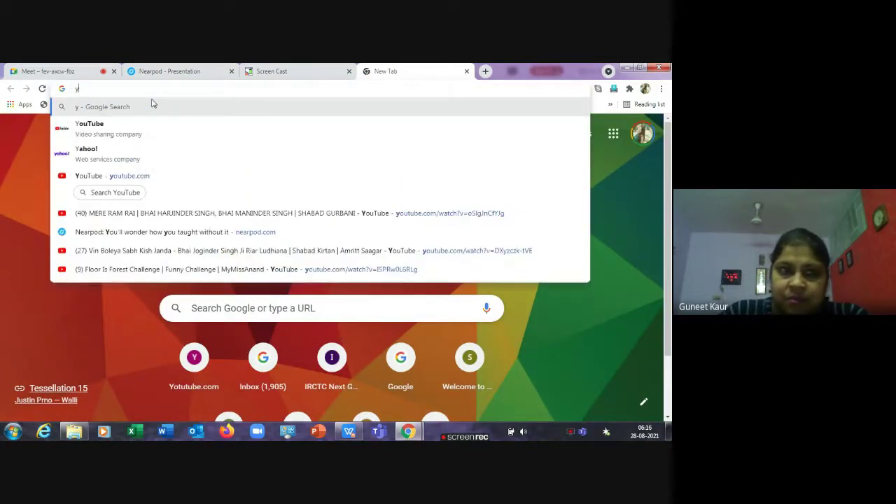
pyautogui.click(129, 120)
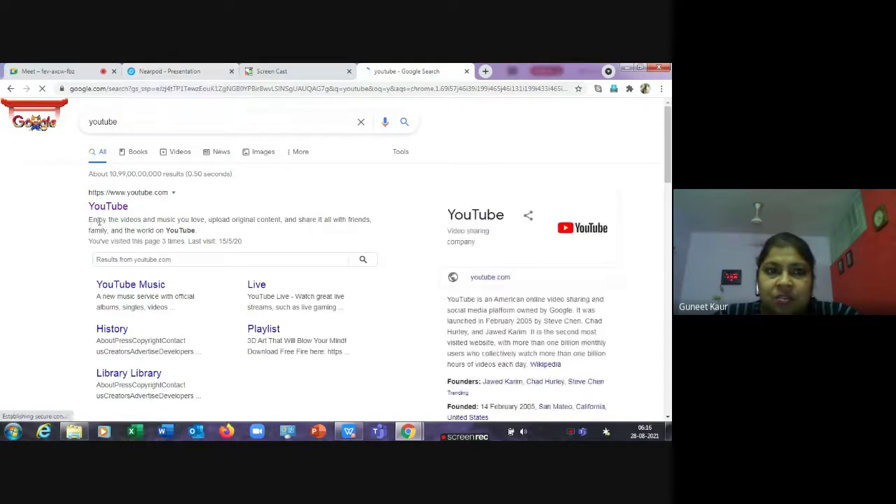
pyautogui.click(108, 207)
# Return to the Nearpod lesson, open the choices for adding content, and check on the Google Meet call.
pyautogui.click(151, 77)
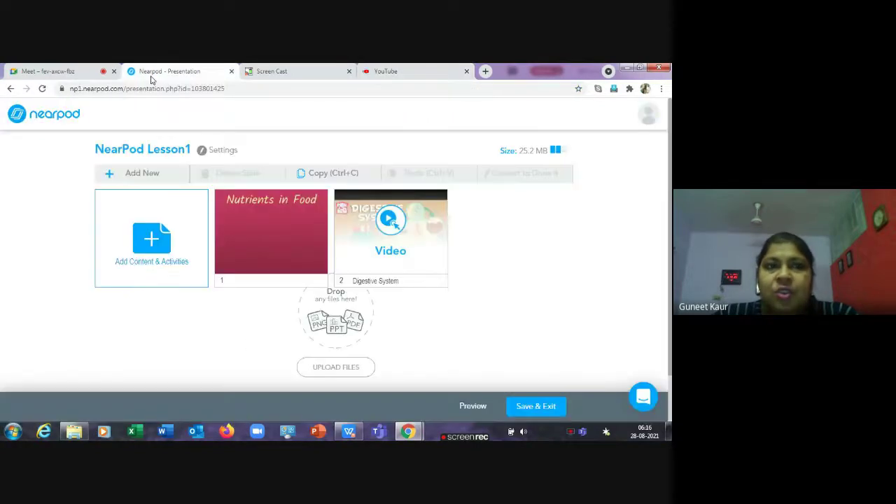
pyautogui.click(145, 239)
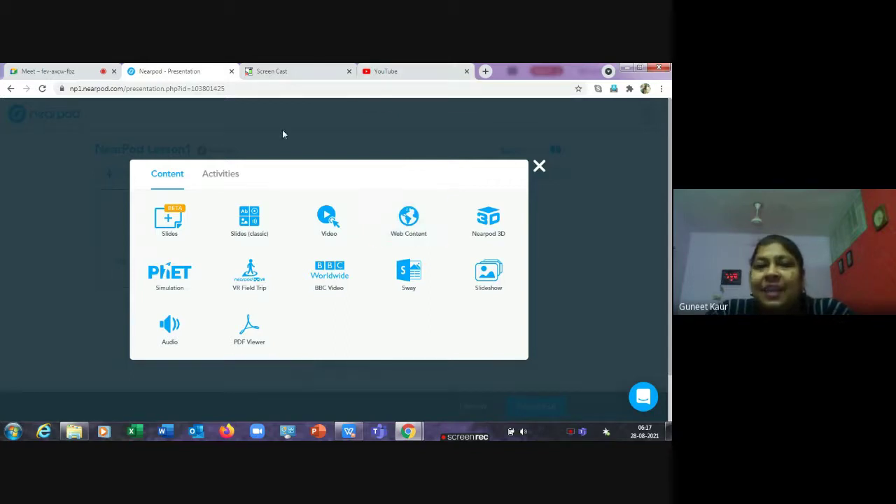
pyautogui.click(66, 71)
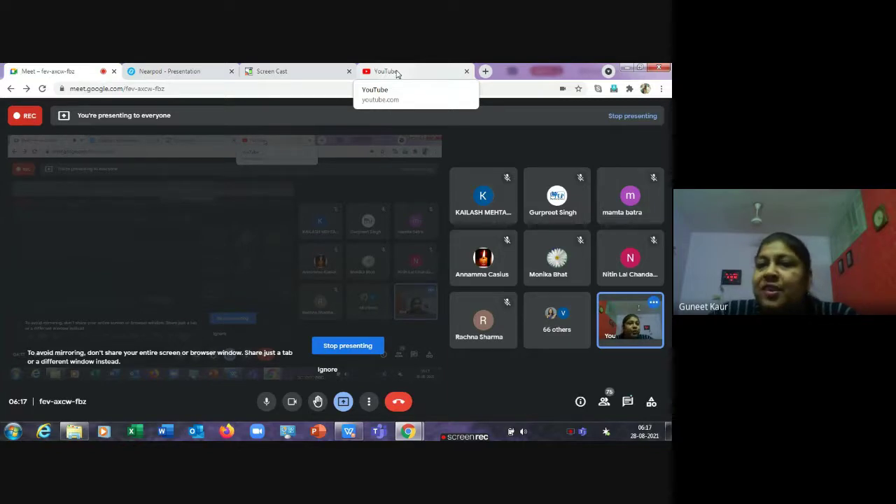
# Replace the YouTube page with google.co.in and search Google for "digestive system".
pyautogui.click(395, 73)
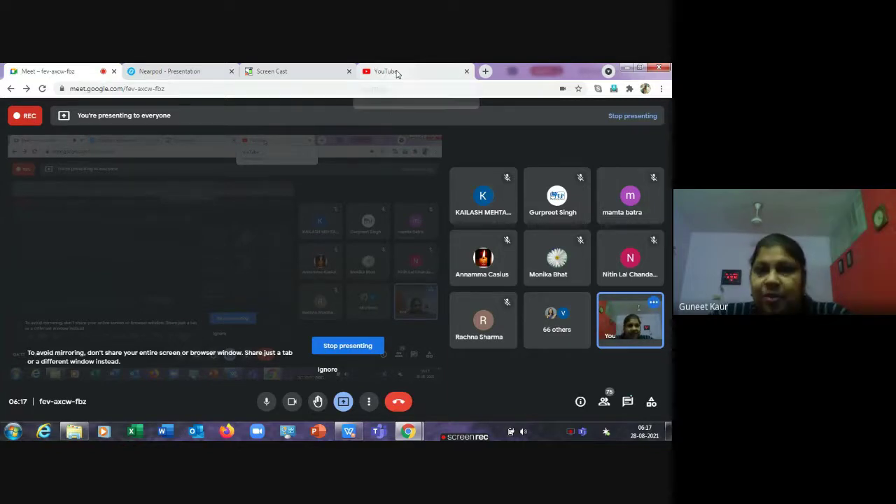
pyautogui.click(113, 89)
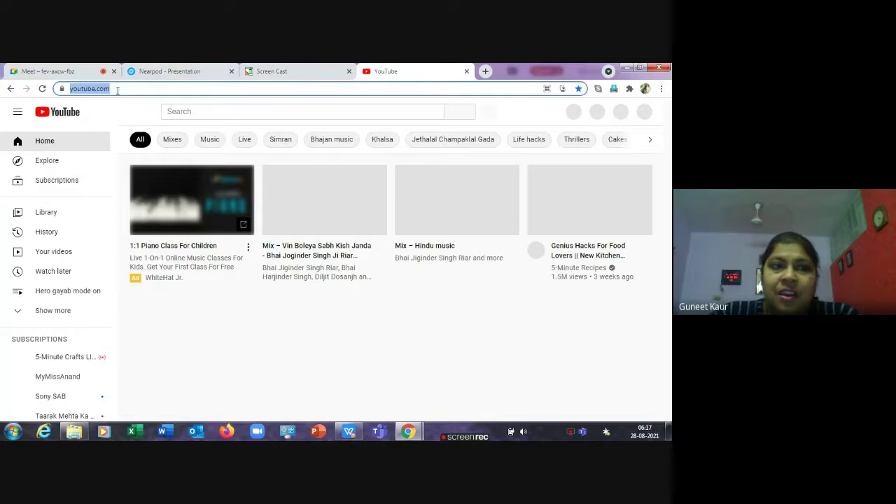
pyautogui.write('g')
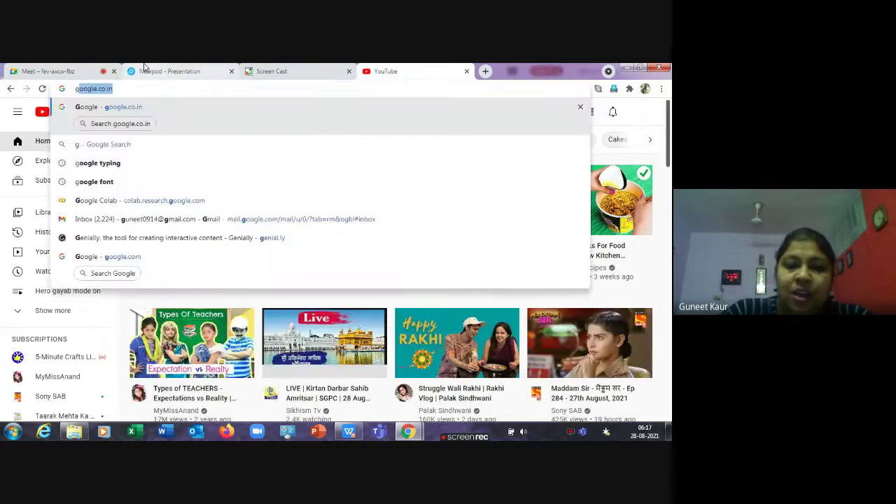
pyautogui.click(143, 71)
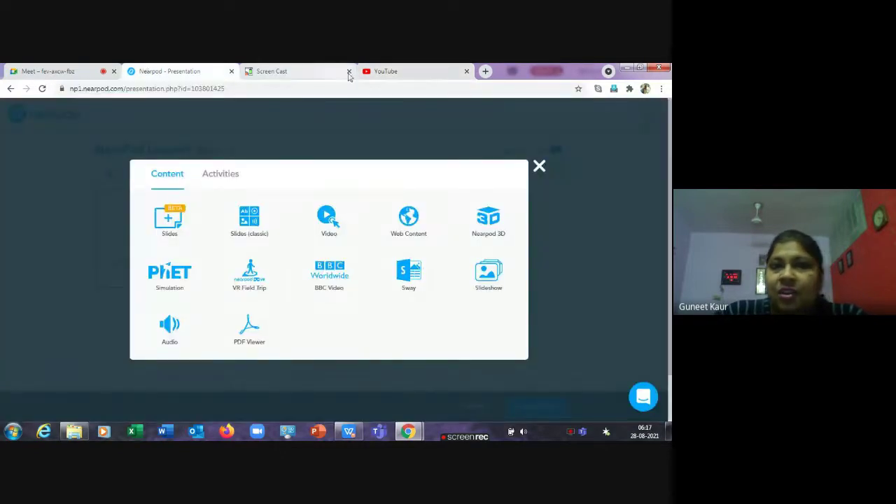
pyautogui.click(391, 71)
pyautogui.press('Return')
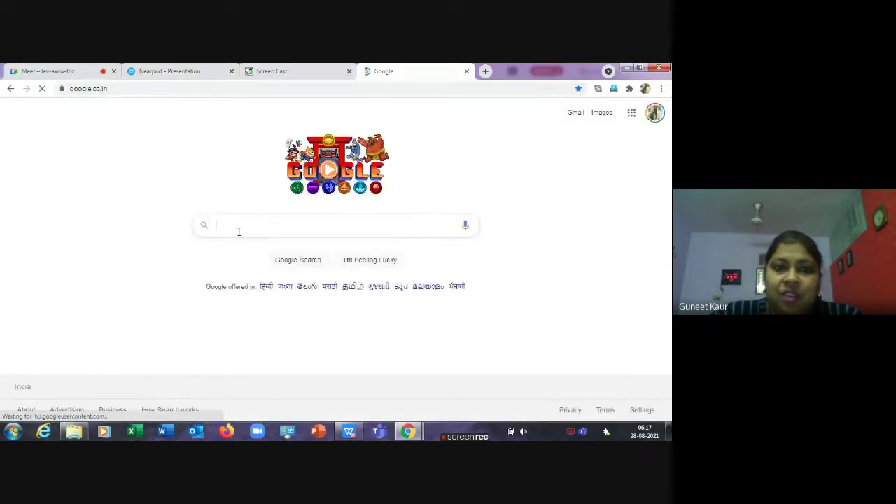
pyautogui.write('digestive')
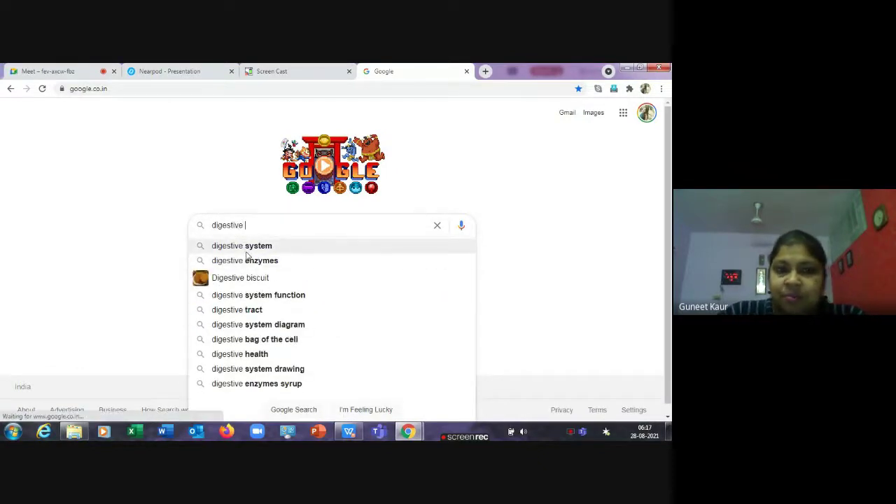
pyautogui.click(246, 249)
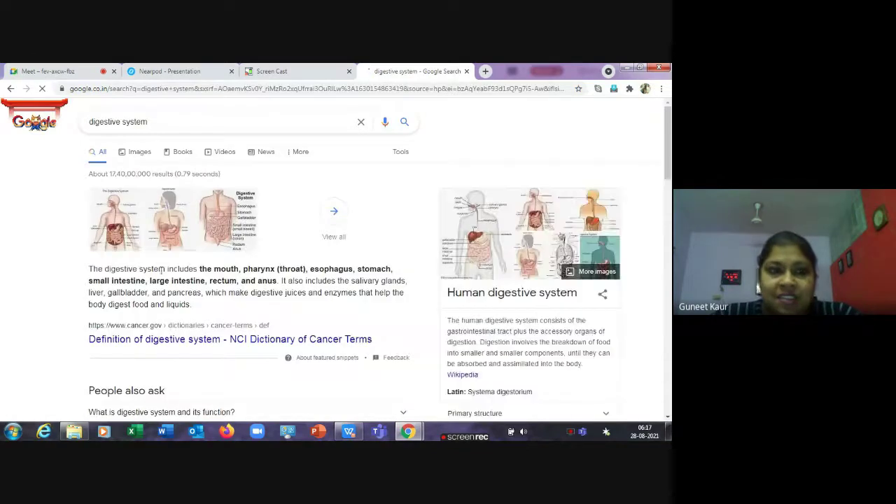
# View the NCI Dictionary of Cancer Terms page on the digestive system and return to the search results.
pyautogui.scroll(-2, 180, 306)
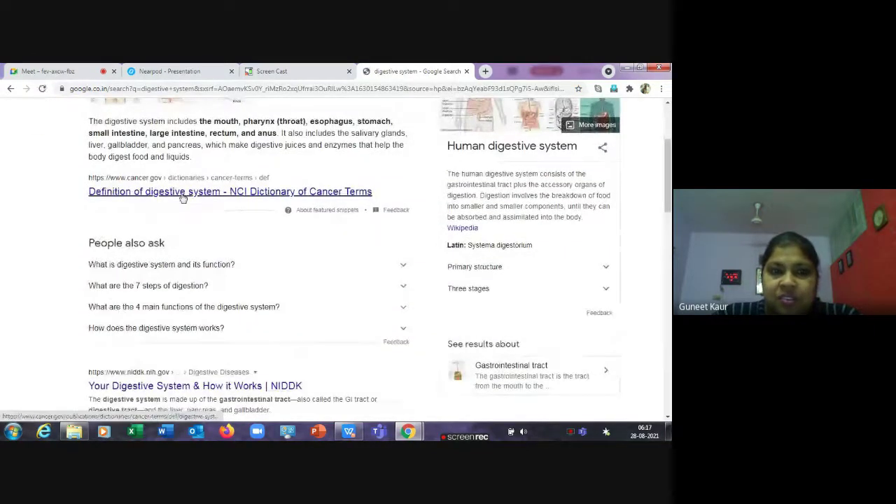
pyautogui.click(183, 195)
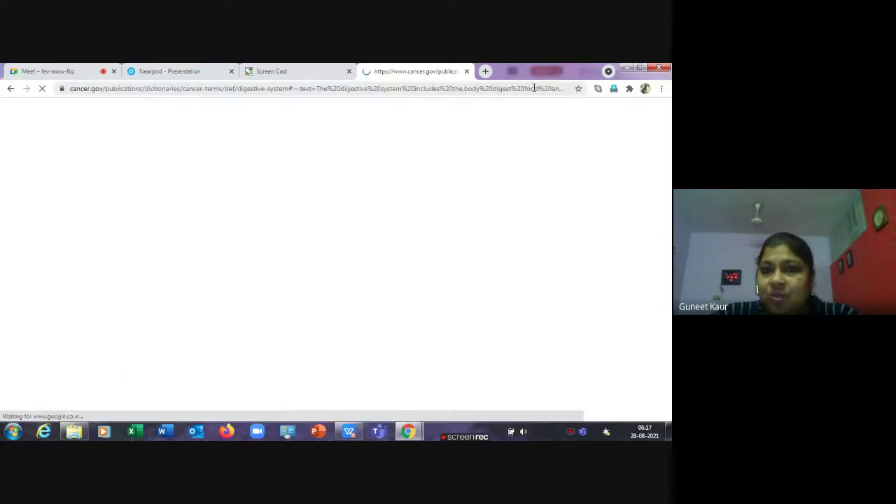
pyautogui.scroll(-5, 385, 250)
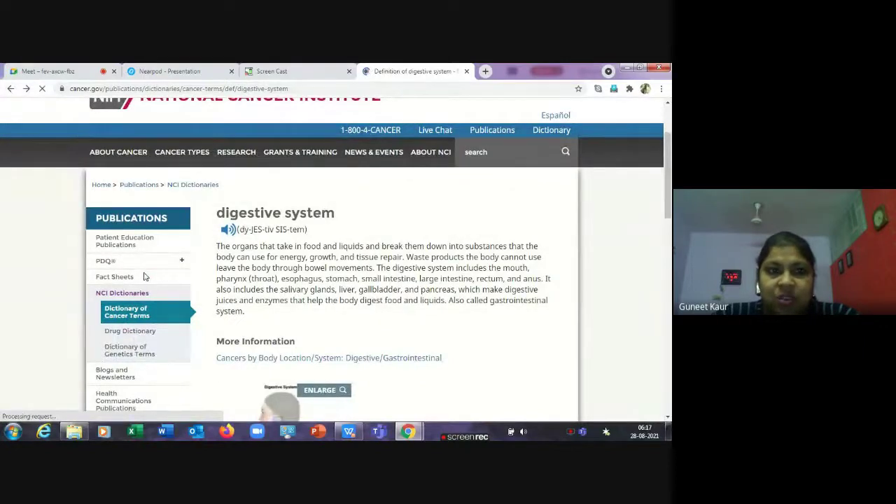
pyautogui.hotkey('alt', 'Left')
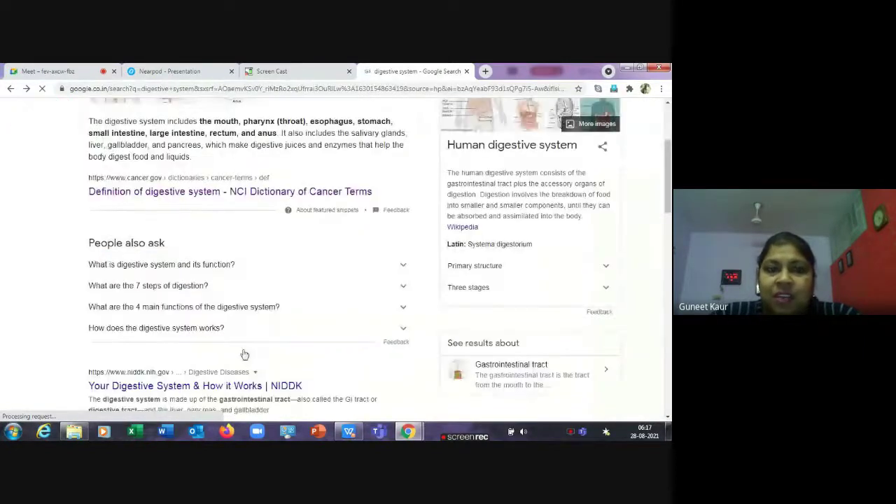
# Open the NIDDK result "Your Digestive System & How it Works" and copy its web address.
pyautogui.scroll(-1, 245, 355)
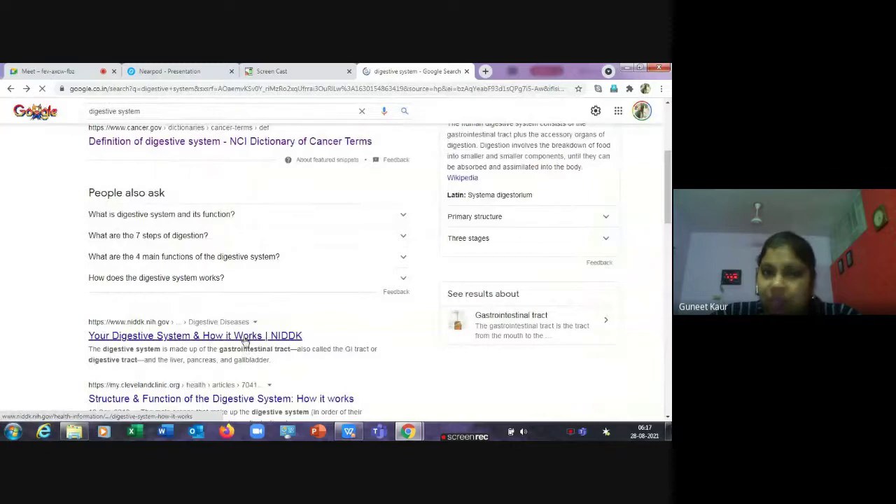
pyautogui.click(244, 339)
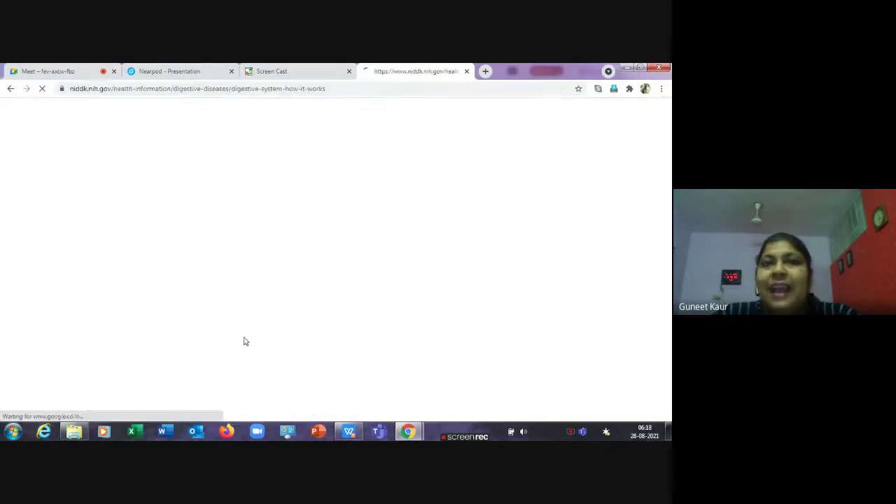
pyautogui.click(378, 89)
pyautogui.hotkey('ctrl', 'c')
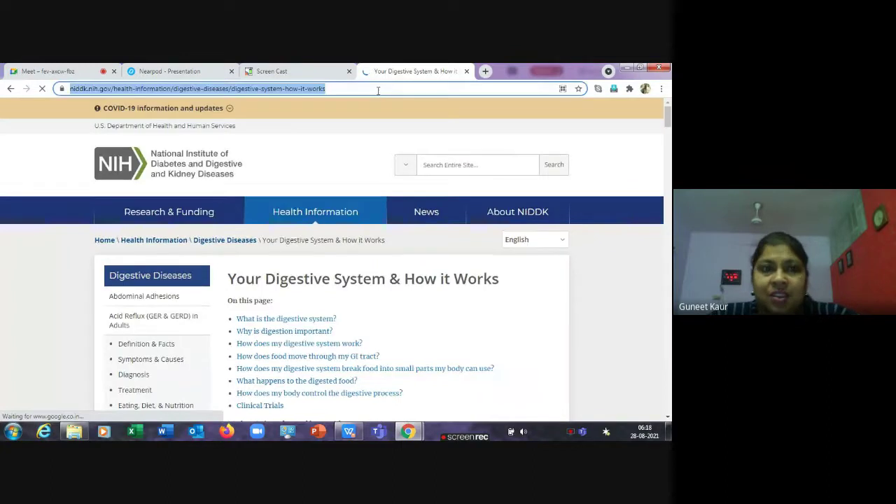
# Add the copied NIDDK page address to the Nearpod lesson as Web Content and save it.
pyautogui.click(169, 71)
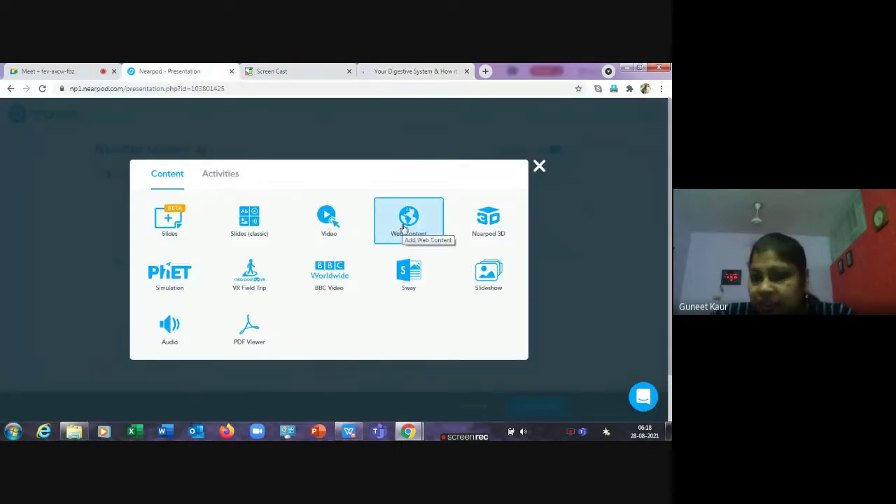
pyautogui.click(404, 229)
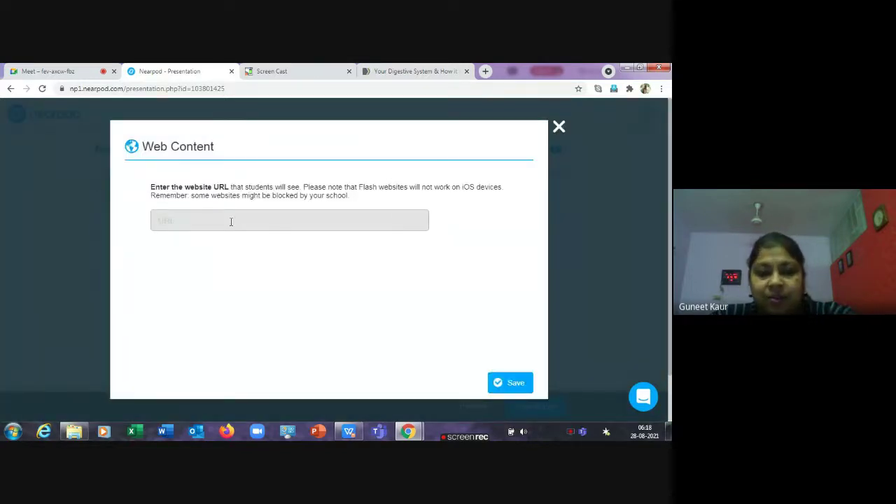
pyautogui.hotkey('ctrl', 'v')
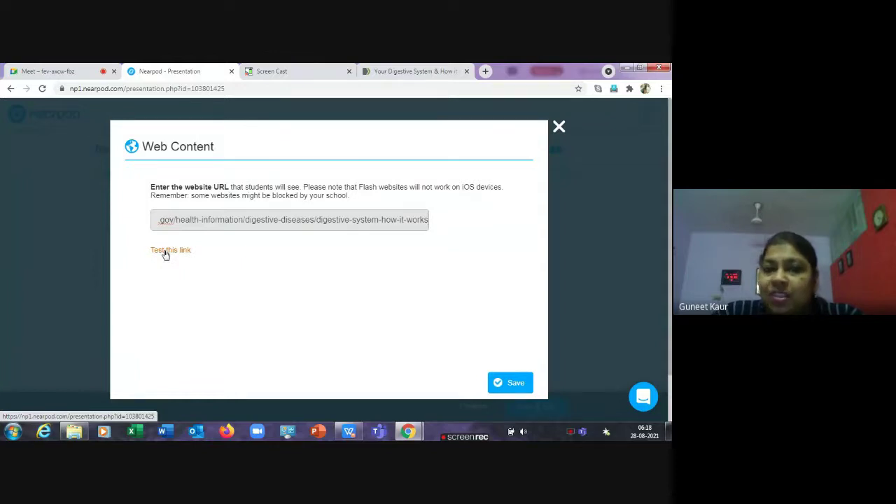
pyautogui.click(519, 386)
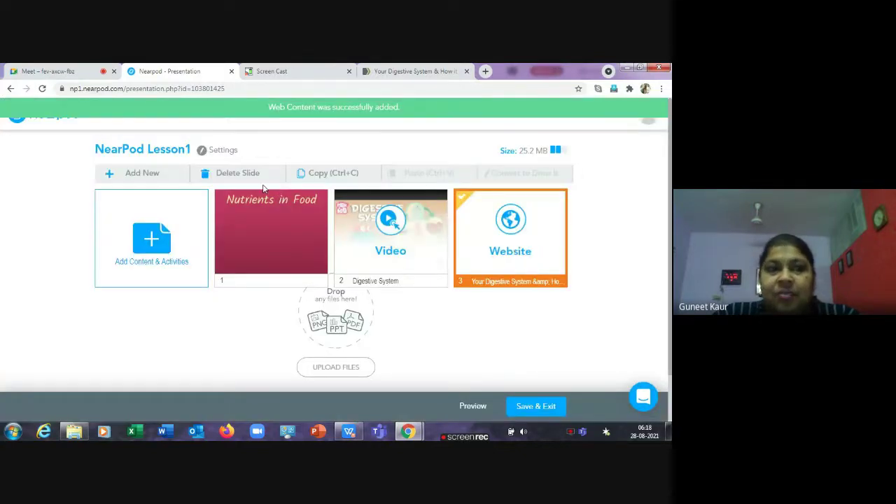
# Start adding Nearpod 3D content to the lesson and look through its model categories from Amazing Places & Things to Microscopic.
pyautogui.click(148, 228)
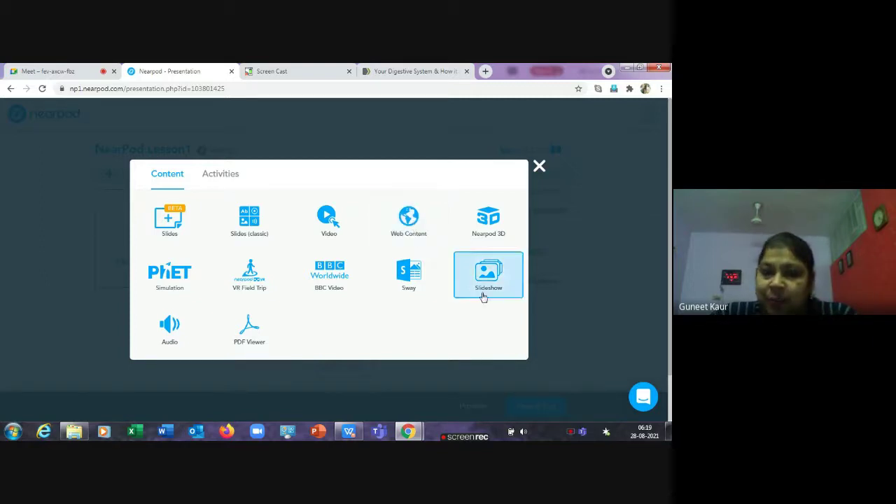
pyautogui.click(490, 226)
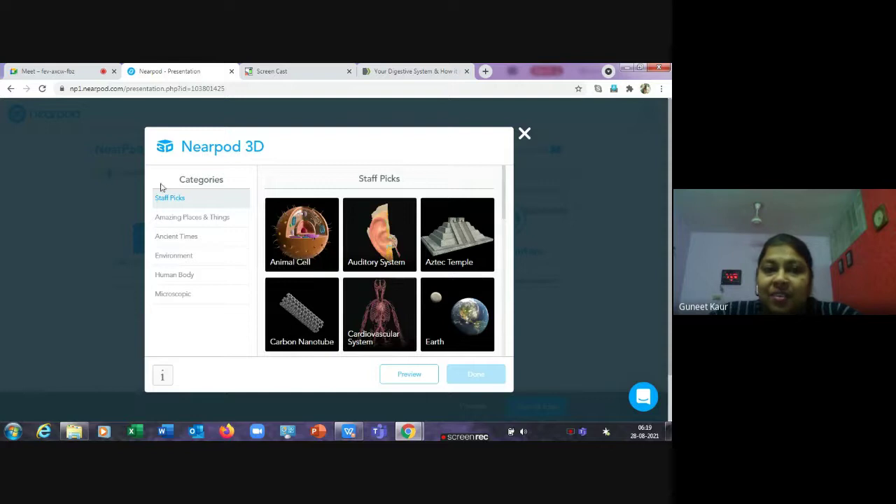
pyautogui.click(188, 219)
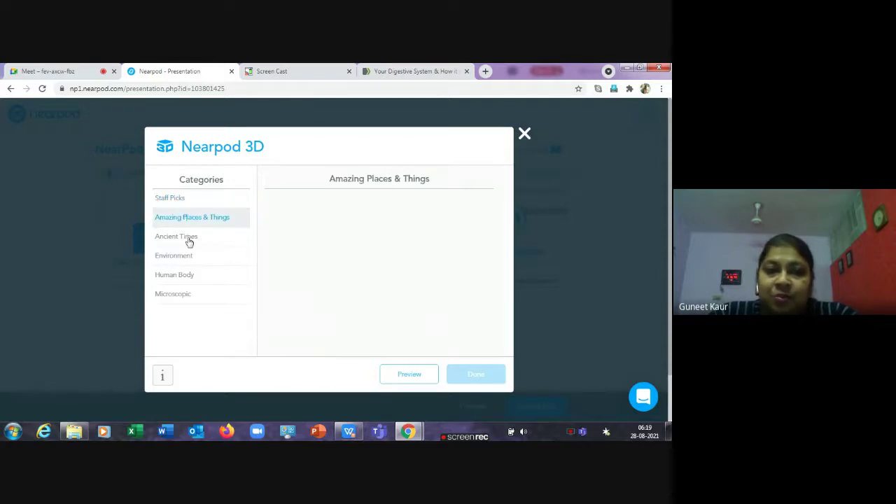
pyautogui.click(188, 238)
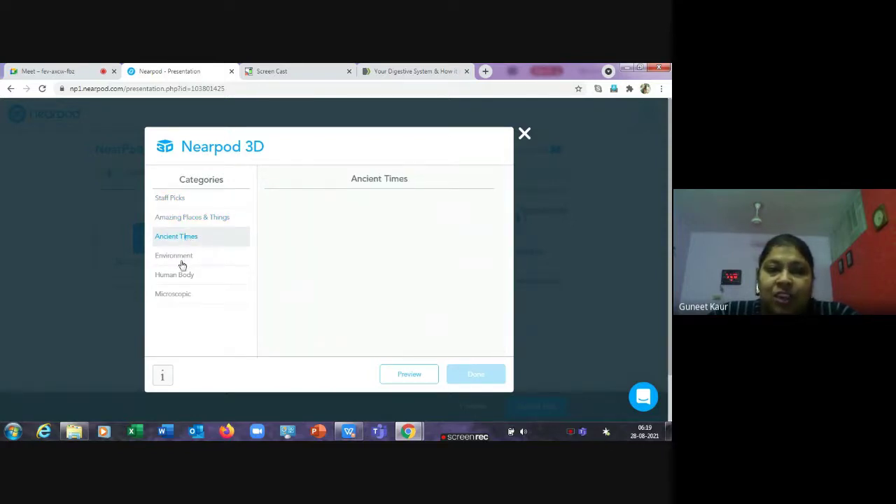
pyautogui.click(182, 261)
pyautogui.click(184, 277)
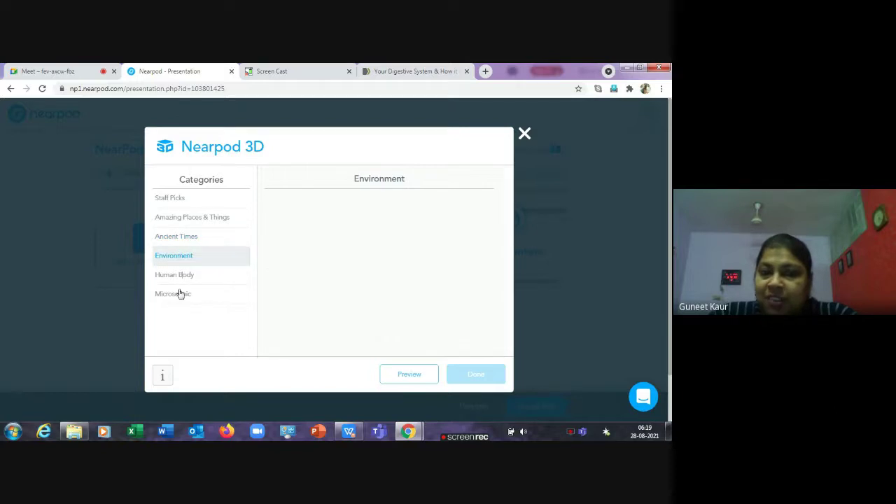
pyautogui.click(179, 296)
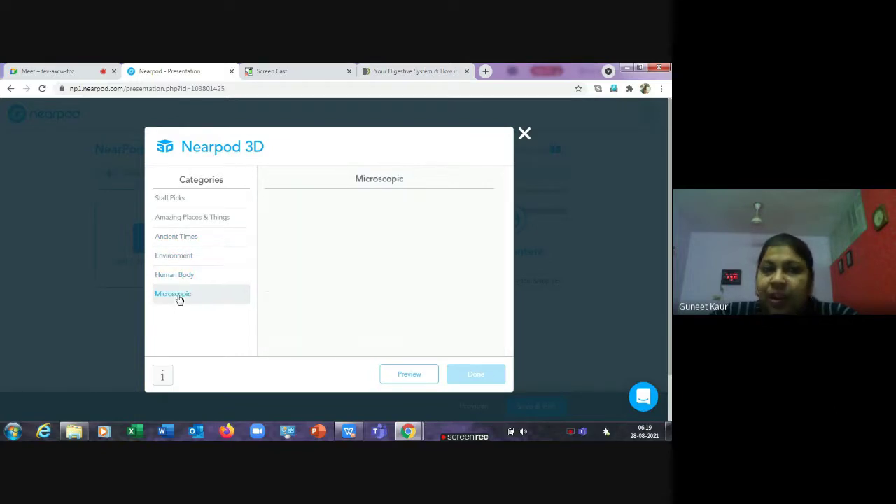
# Add the Digestive System 3D model from the Human Body category to the lesson.
pyautogui.click(176, 257)
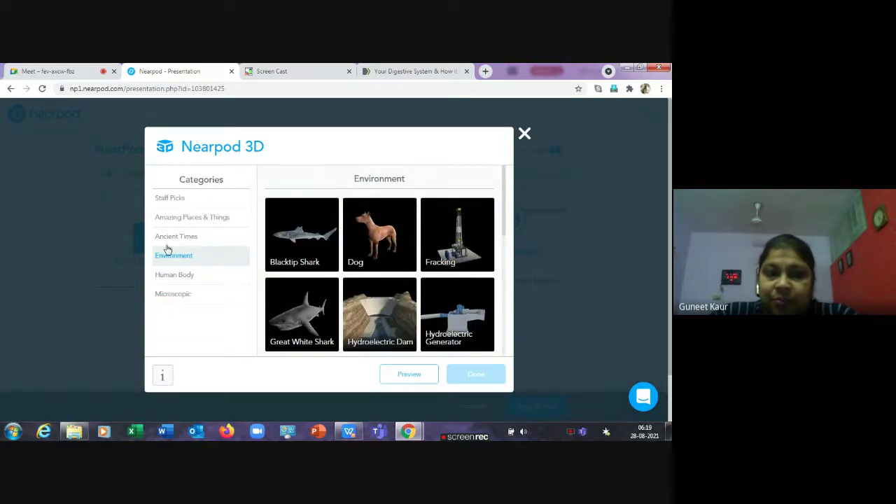
pyautogui.click(175, 274)
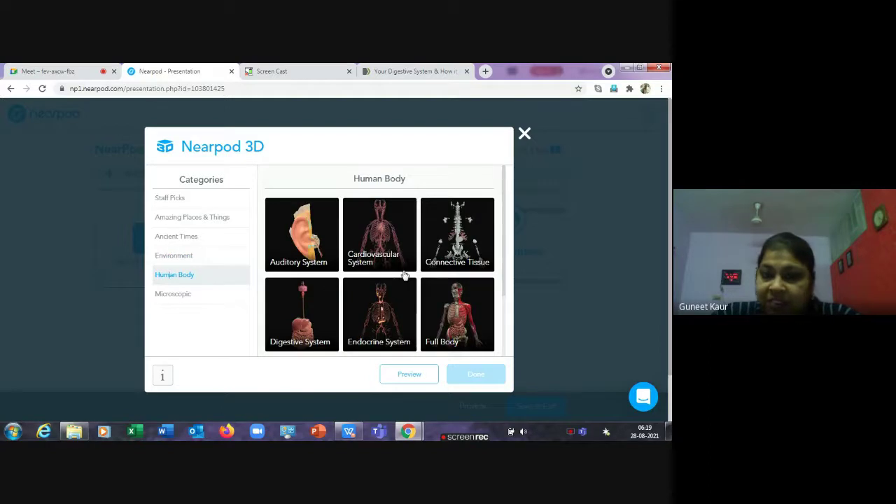
pyautogui.scroll(-1, 420, 280)
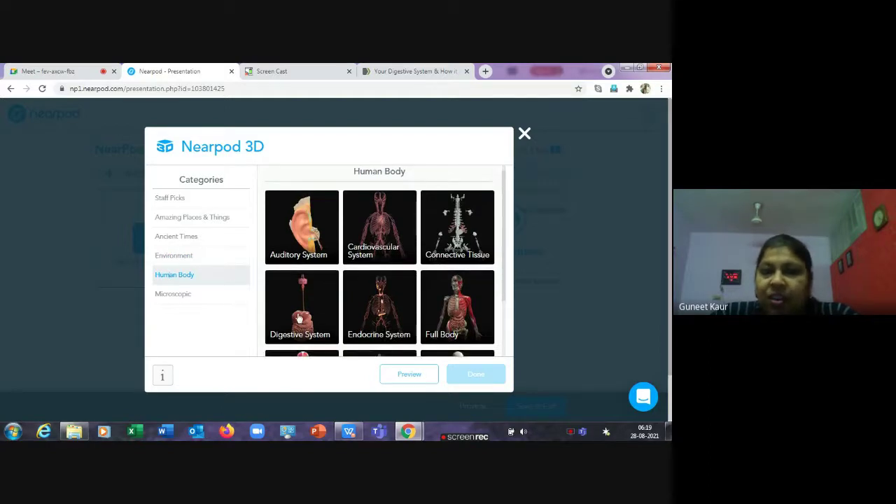
pyautogui.click(299, 318)
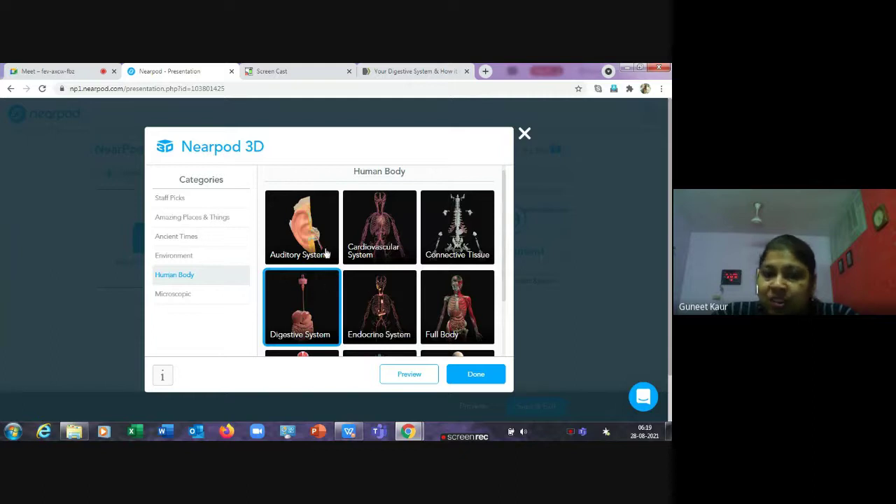
pyautogui.click(488, 378)
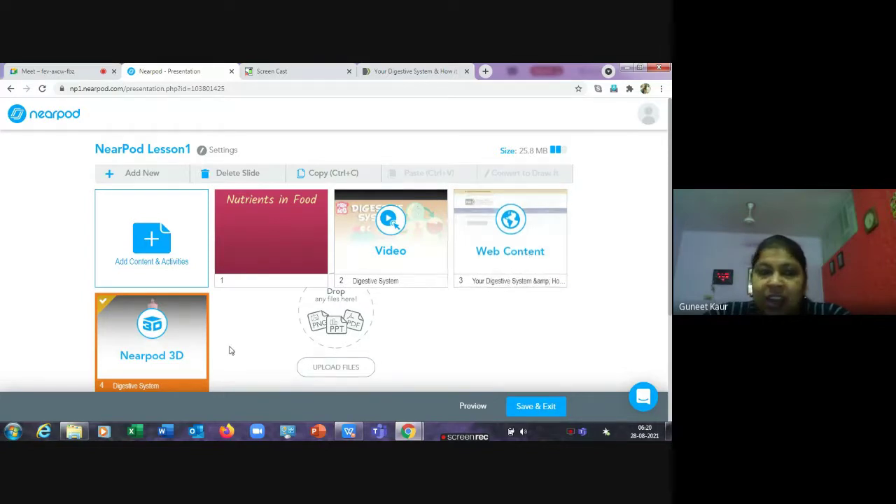
pyautogui.scroll(-2, 224, 348)
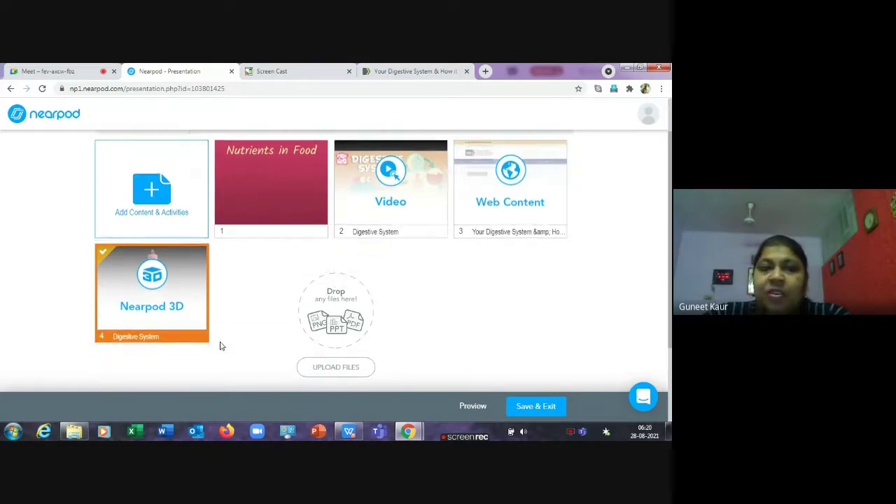
pyautogui.click(50, 71)
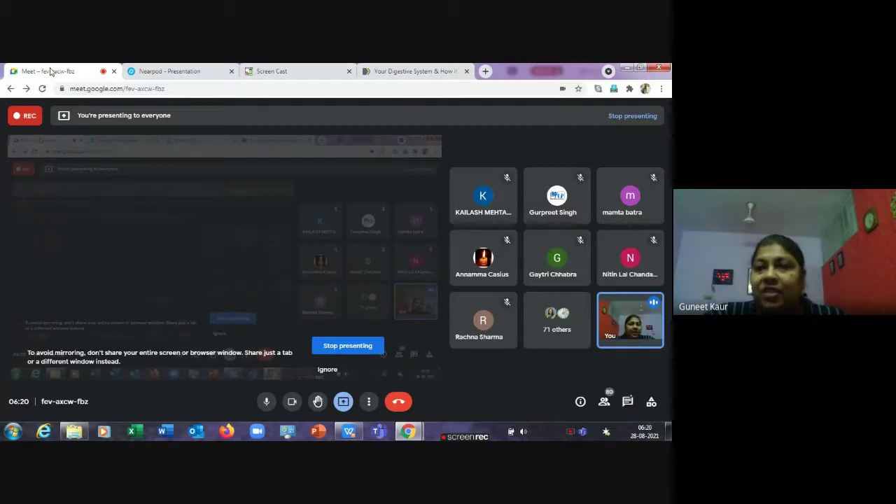
pyautogui.click(161, 76)
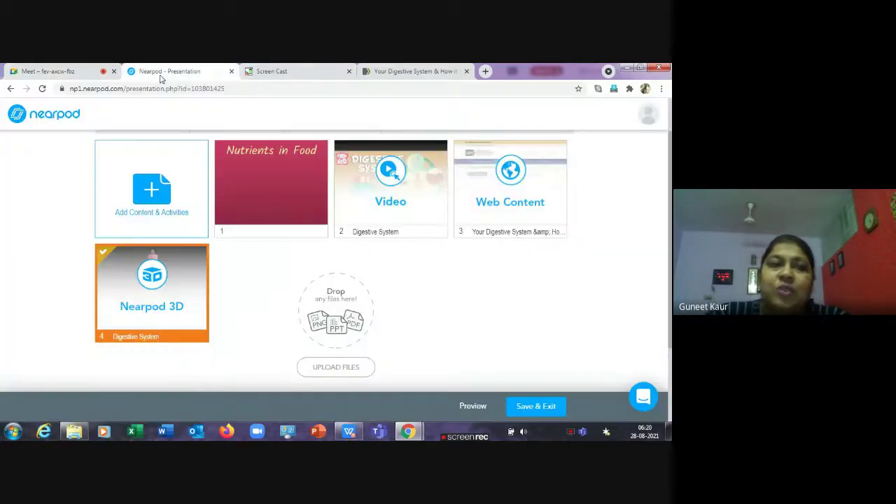
# Start adding a Time to Climb activity to the lesson.
pyautogui.click(136, 191)
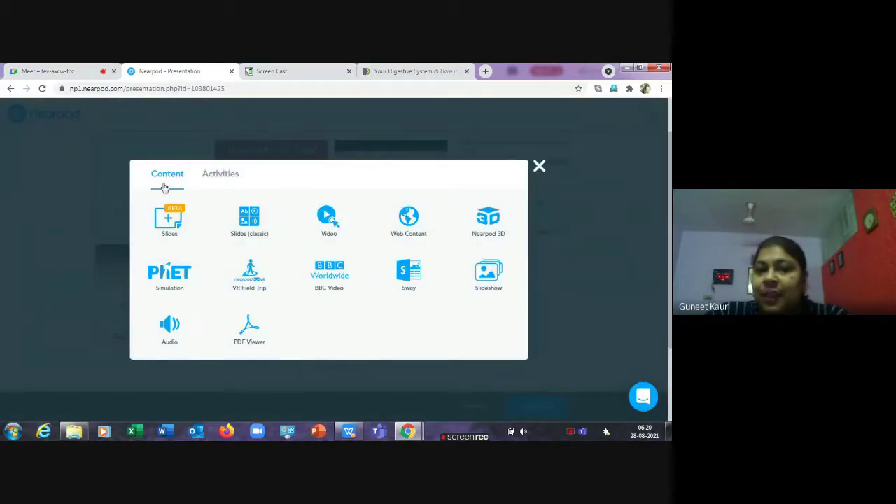
pyautogui.click(218, 180)
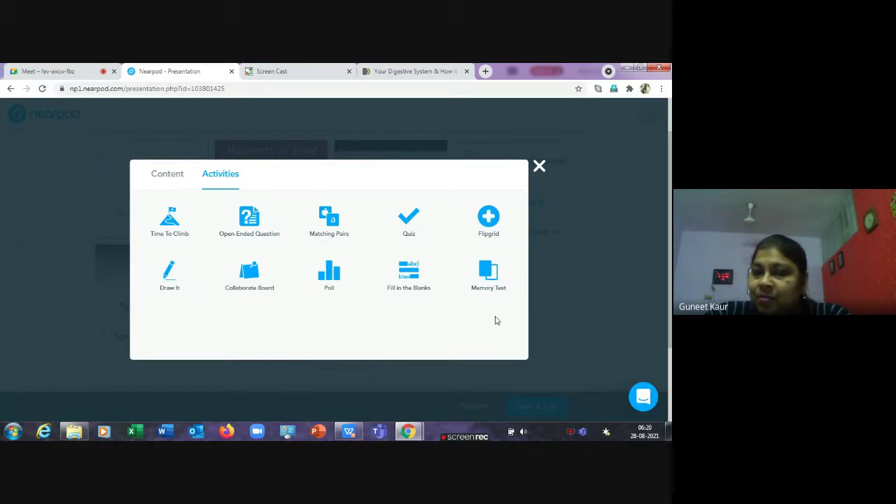
pyautogui.click(163, 229)
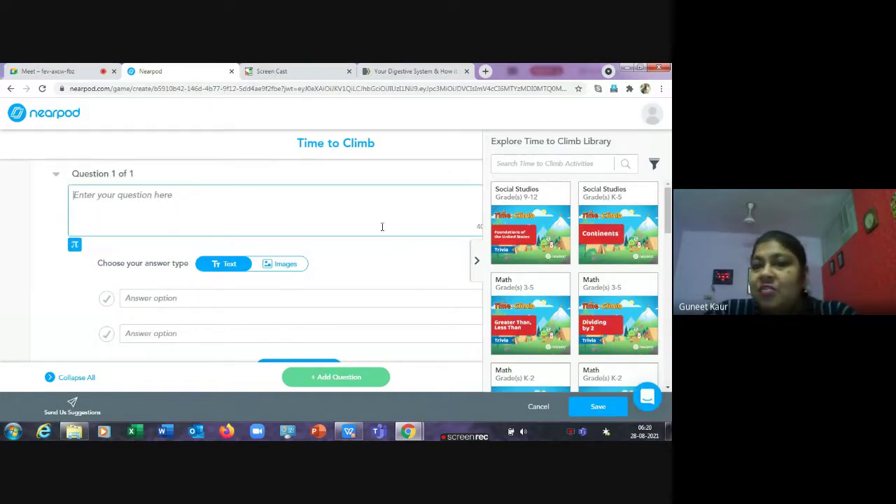
# Write the first question as "The process of breaking down complex food particles in simple form is called ________________.".
pyautogui.click(129, 201)
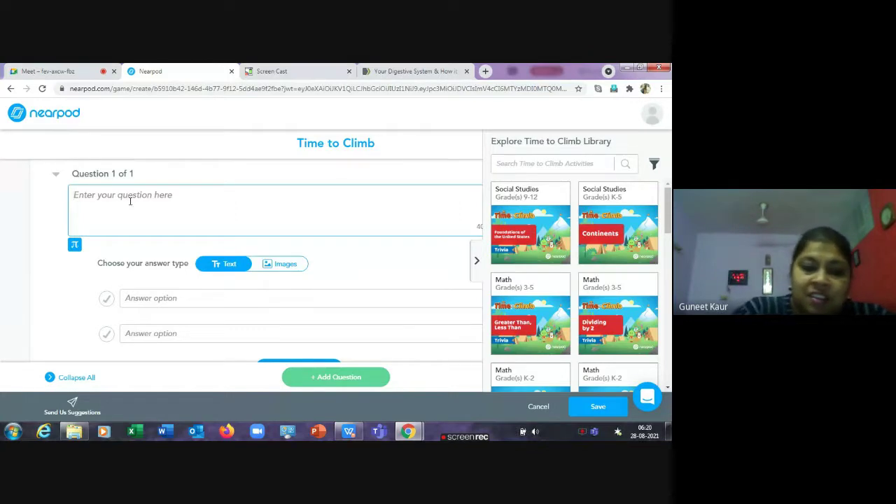
pyautogui.write('The proces')
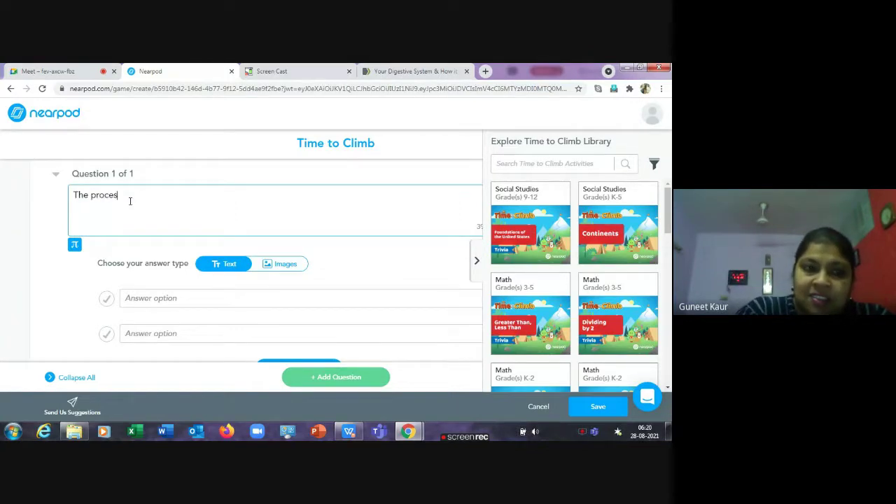
pyautogui.write('s of brea')
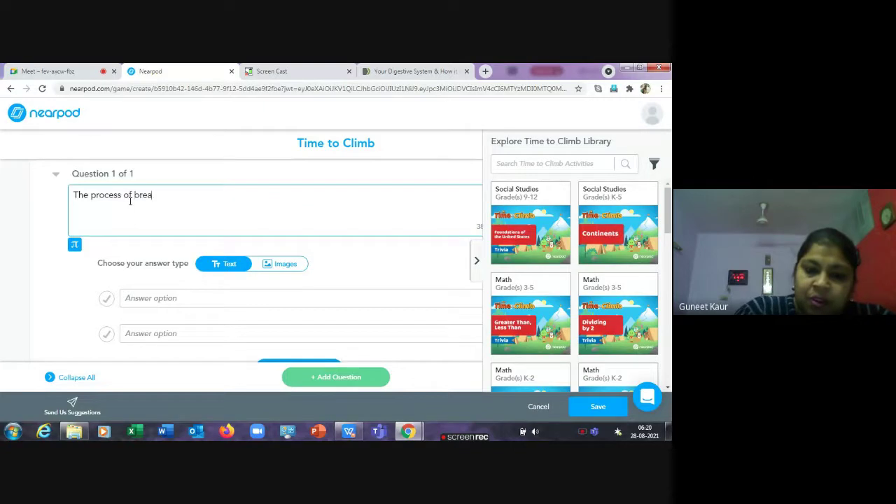
pyautogui.write('king dow')
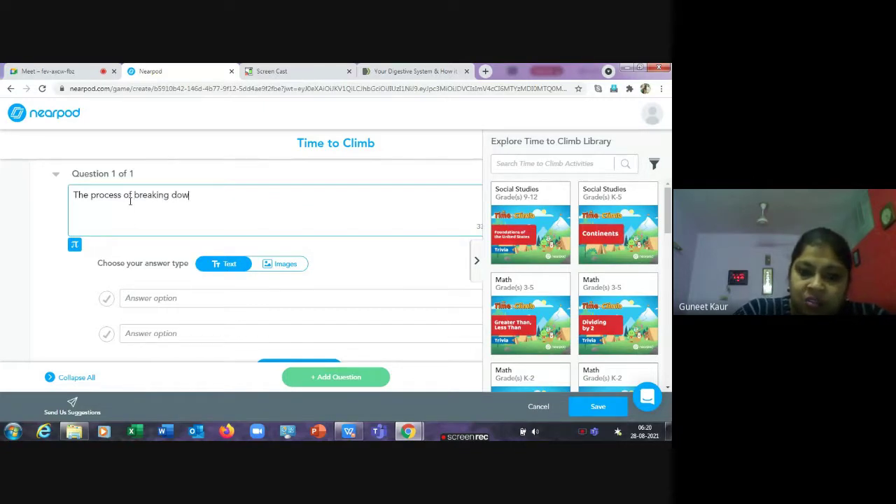
pyautogui.write('n smal')
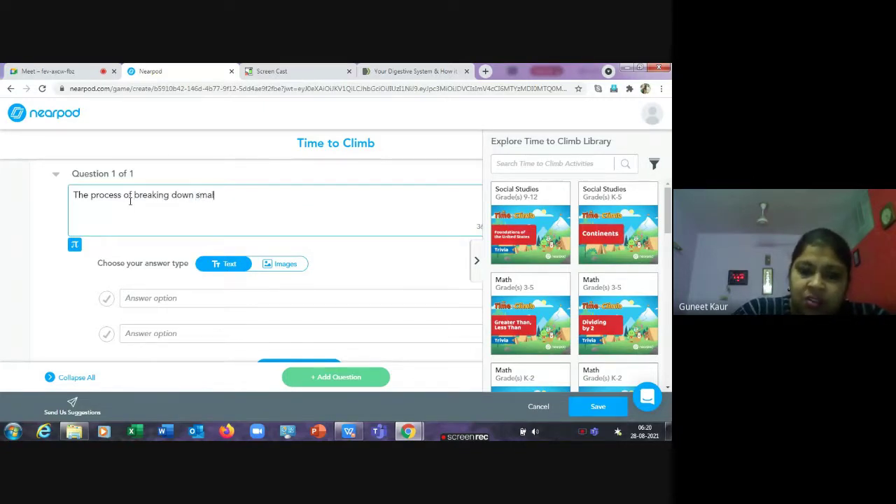
pyautogui.press('BackSpace')
pyautogui.press('BackSpace')
pyautogui.press('BackSpace')
pyautogui.press('BackSpace')
pyautogui.write('comp')
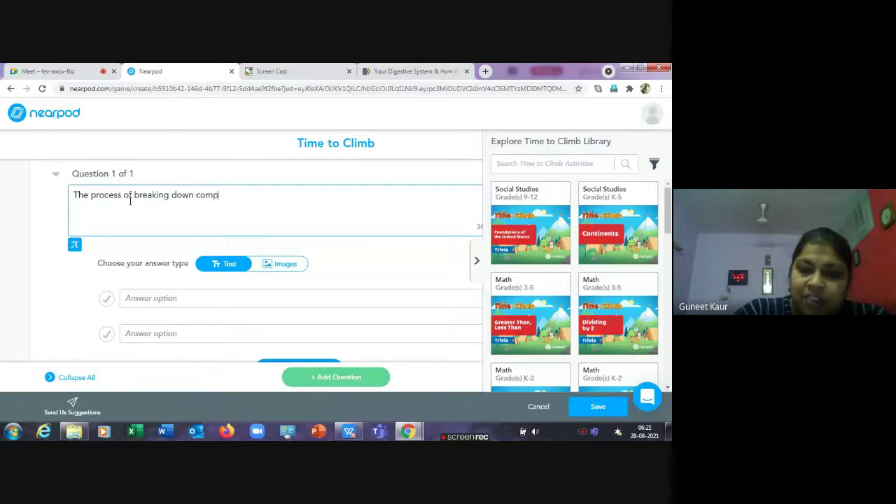
pyautogui.write('lex food pa')
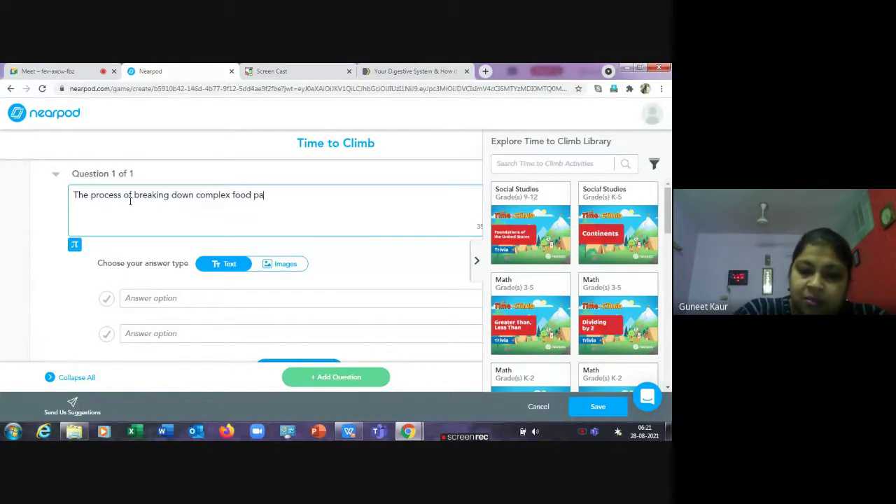
pyautogui.write('rticles ')
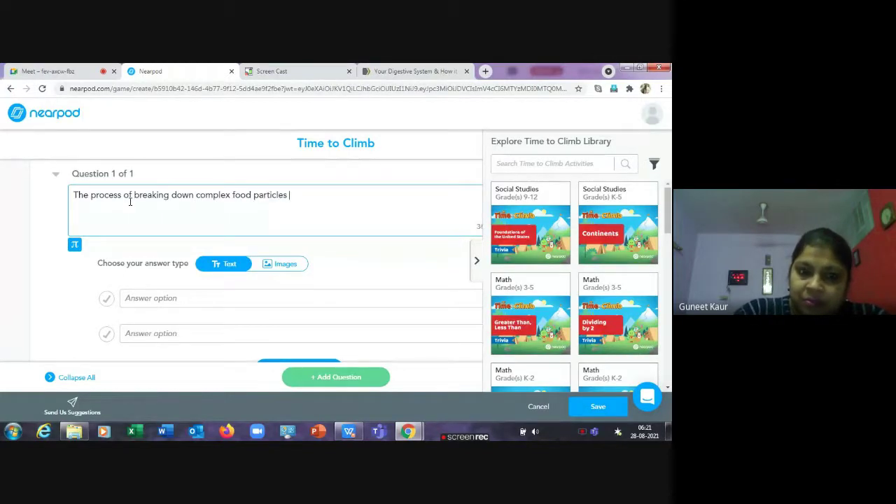
pyautogui.write('in simple ')
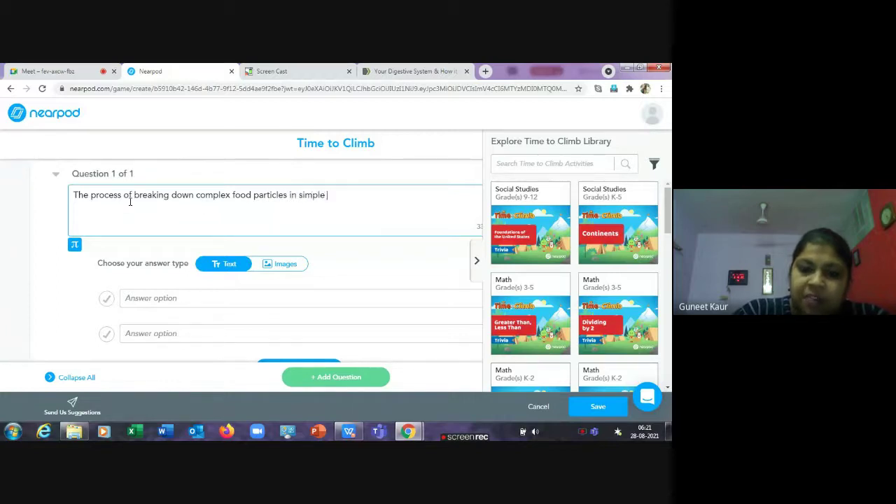
pyautogui.write('form is calle')
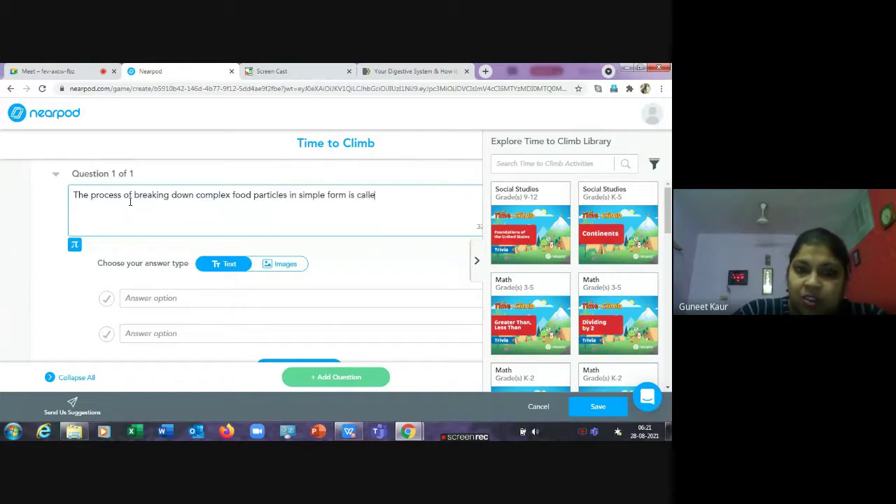
pyautogui.write('d')
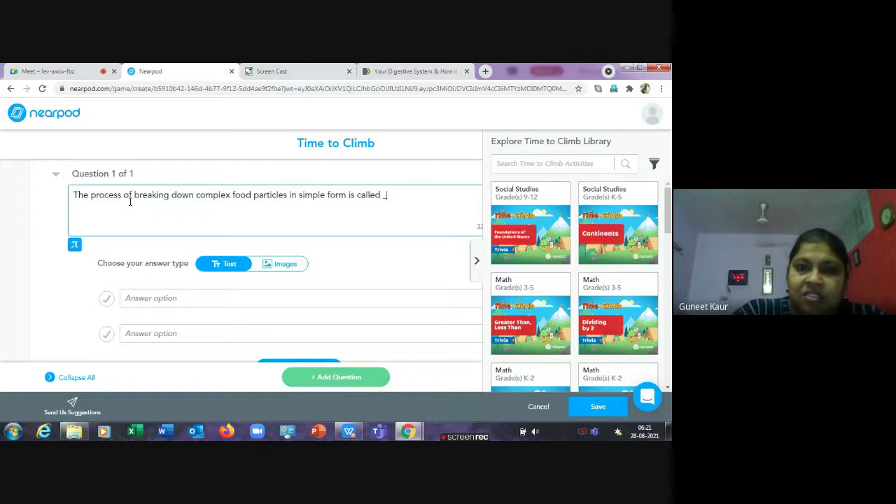
pyautogui.write(' ________________')
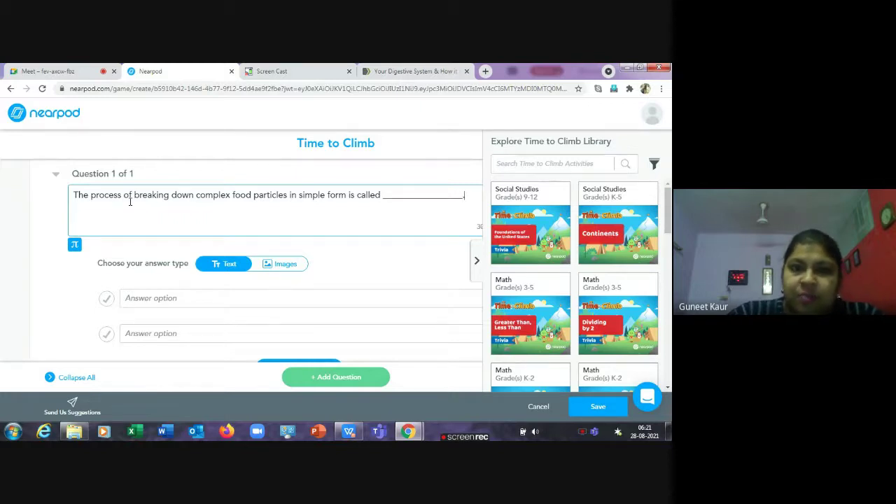
# Fill in the first question's two text answer options with "Respiration" and "Digestion".
pyautogui.scroll(-1, 161, 286)
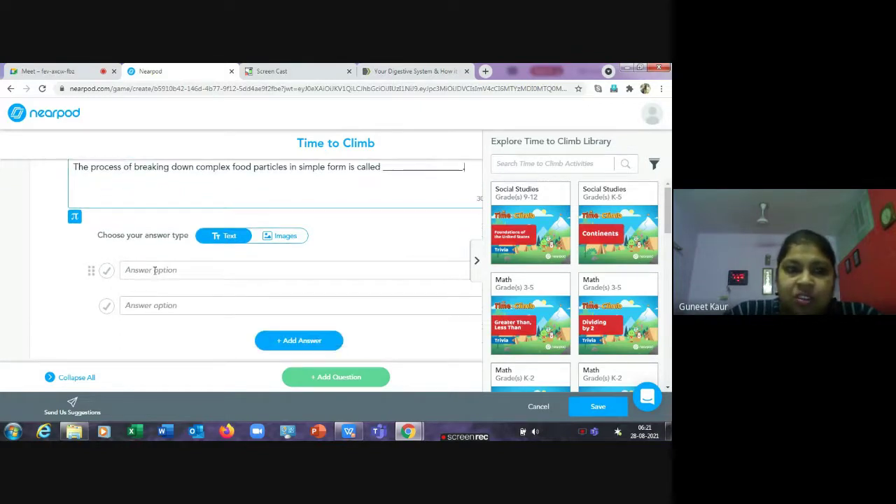
pyautogui.click(152, 271)
pyautogui.write('Respir')
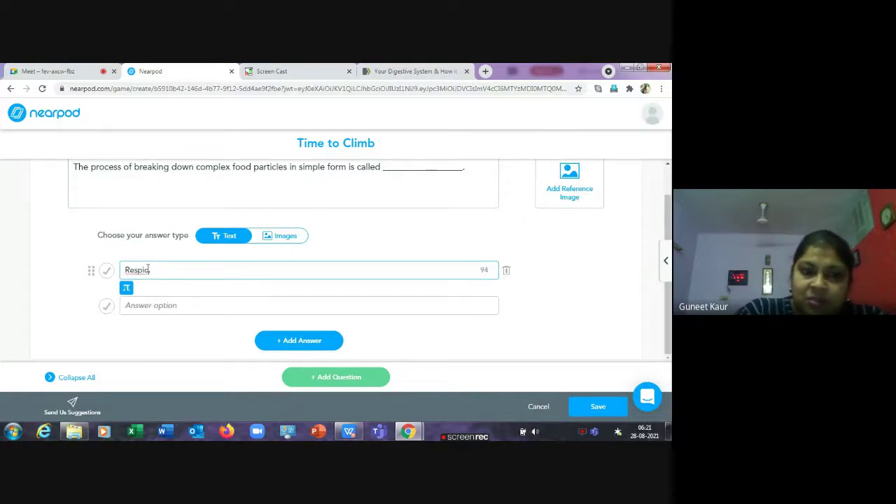
pyautogui.press('BackSpace')
pyautogui.write('ration')
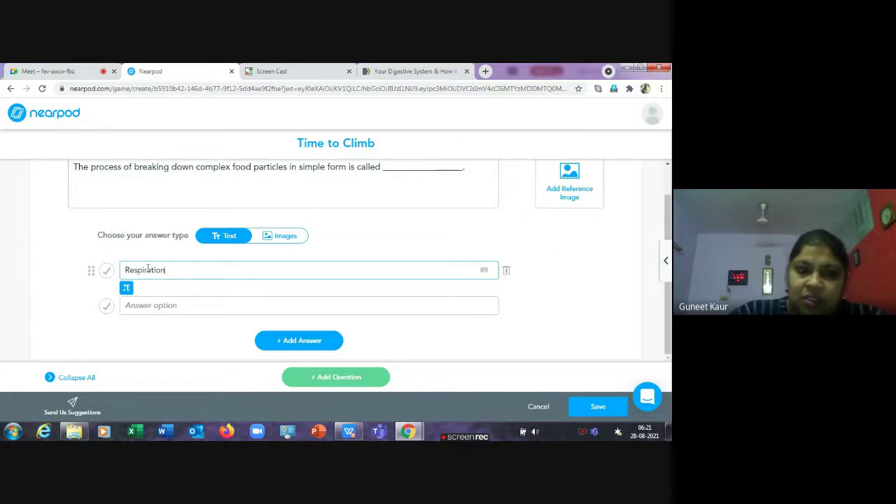
pyautogui.click(149, 306)
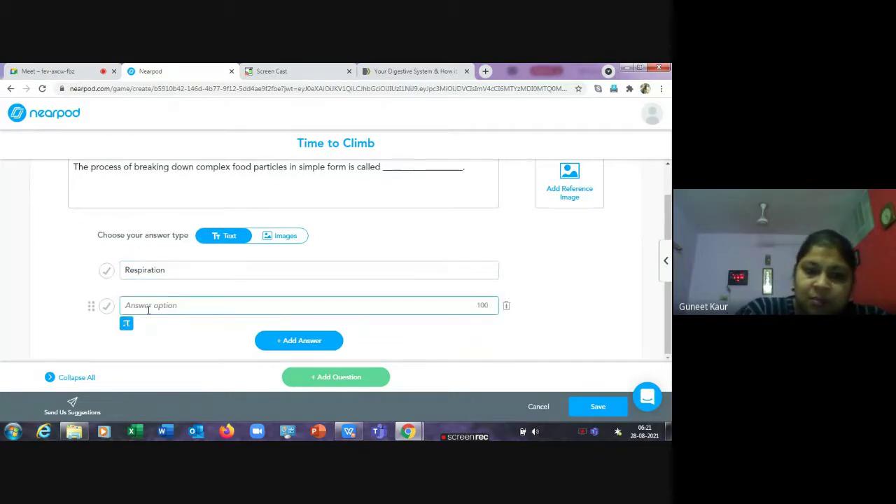
pyautogui.write('Digestion')
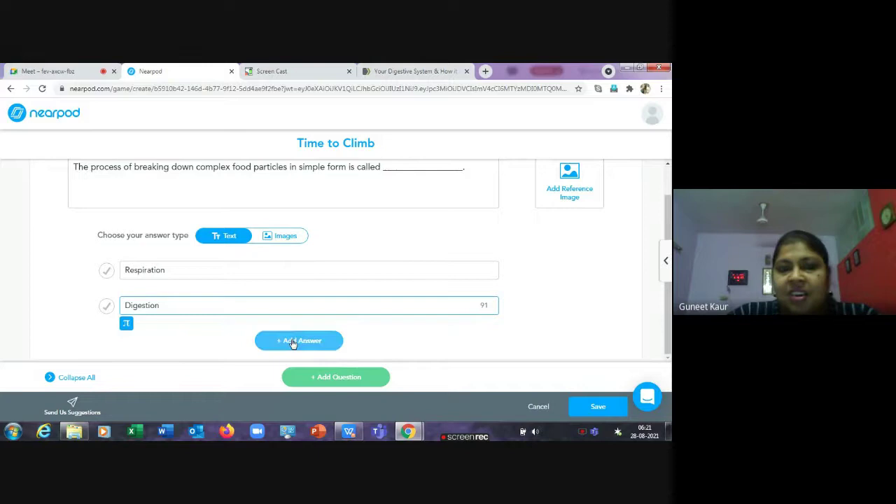
# Add a third answer option "Circulation" and mark "Digestion" as the correct answer.
pyautogui.click(292, 342)
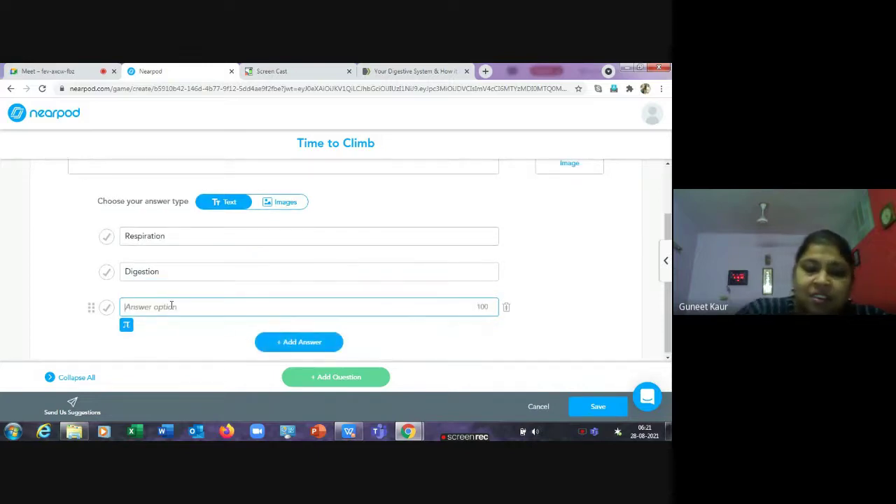
pyautogui.write('Circula')
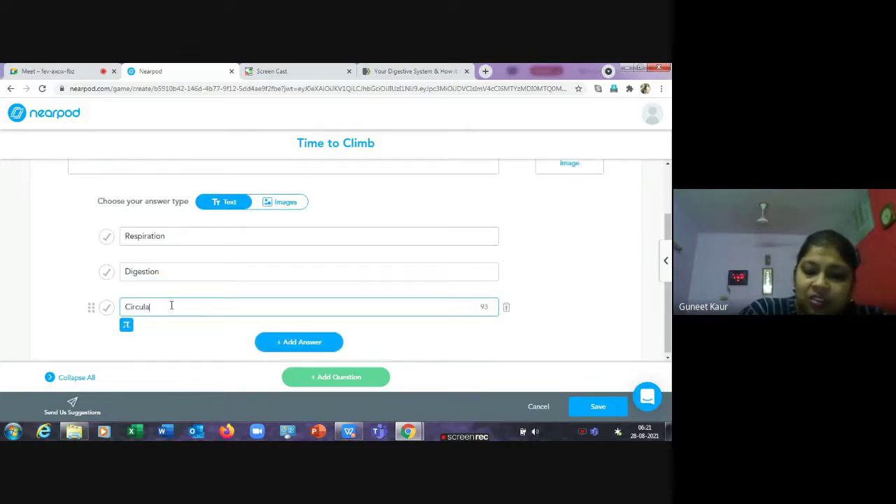
pyautogui.write('tion')
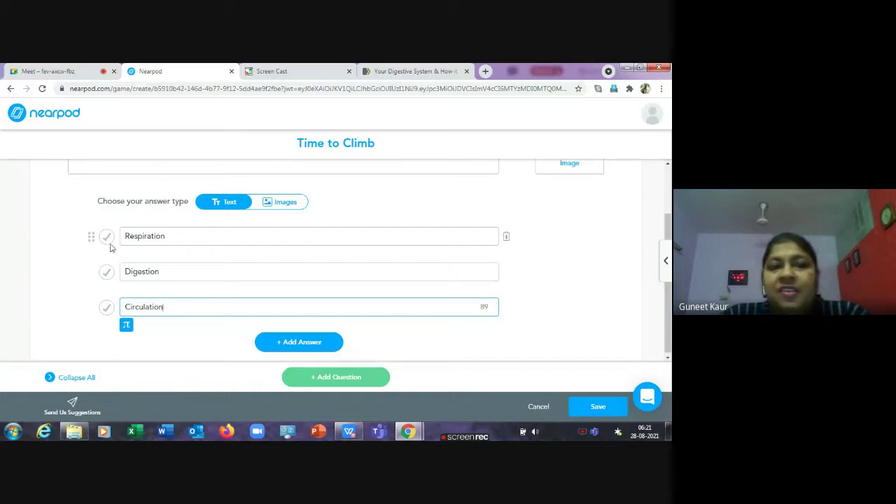
pyautogui.click(105, 273)
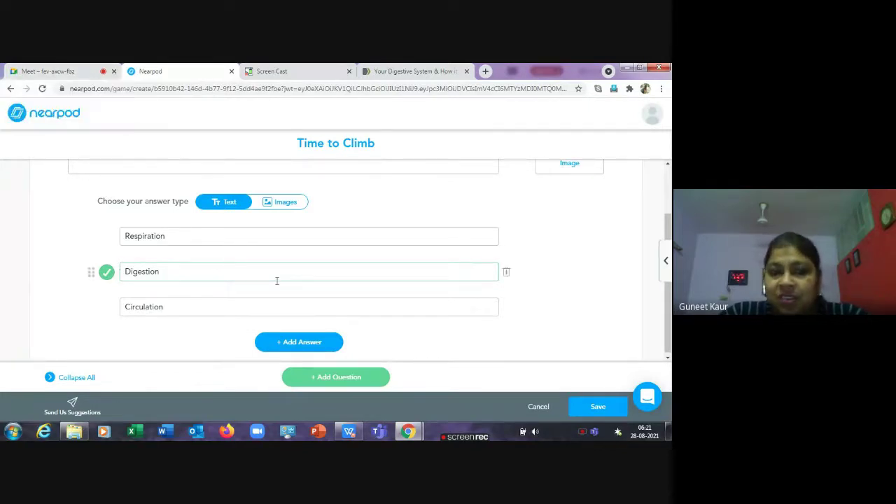
# Add a second question reading "The process of digestion starts from ____________________.".
pyautogui.click(348, 379)
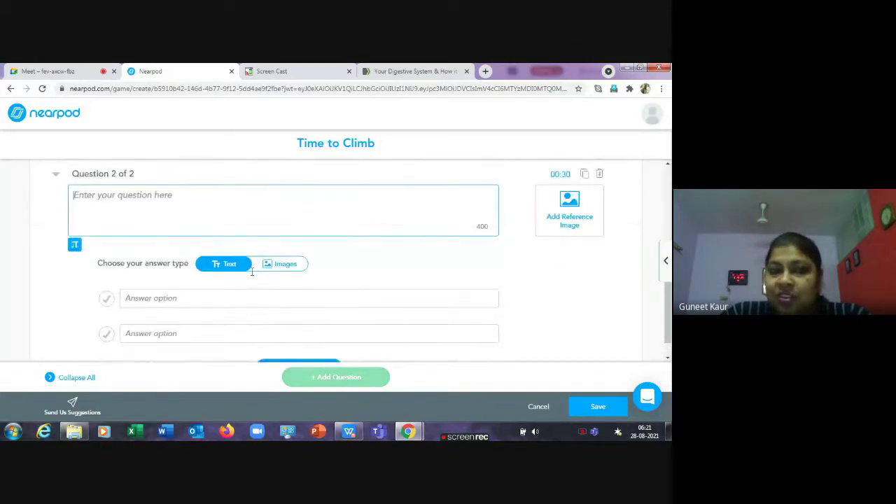
pyautogui.click(115, 195)
pyautogui.write('Th')
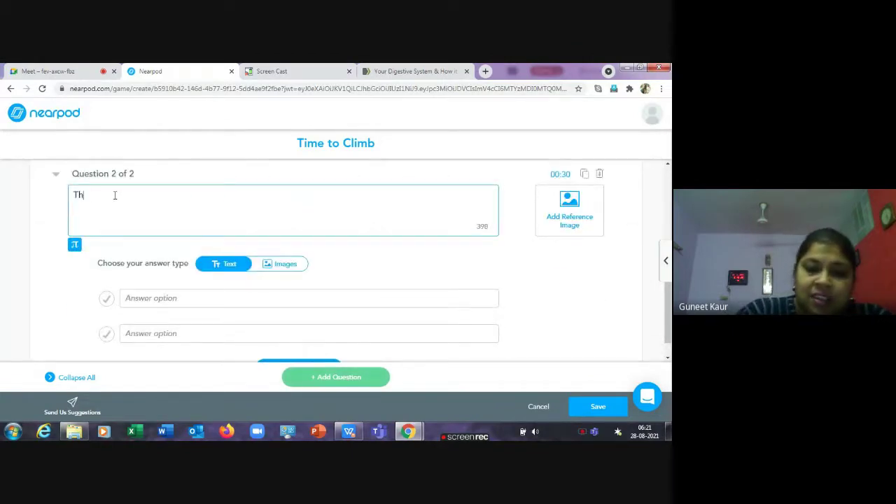
pyautogui.write('e process ')
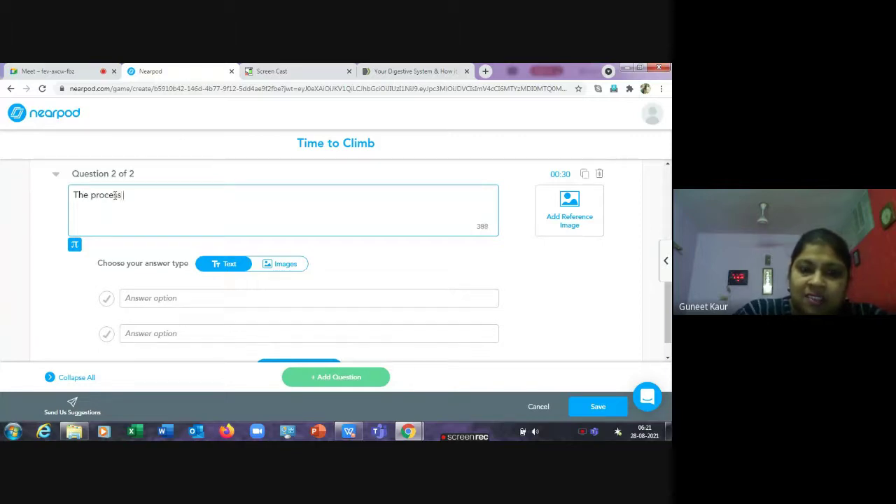
pyautogui.write('of diges')
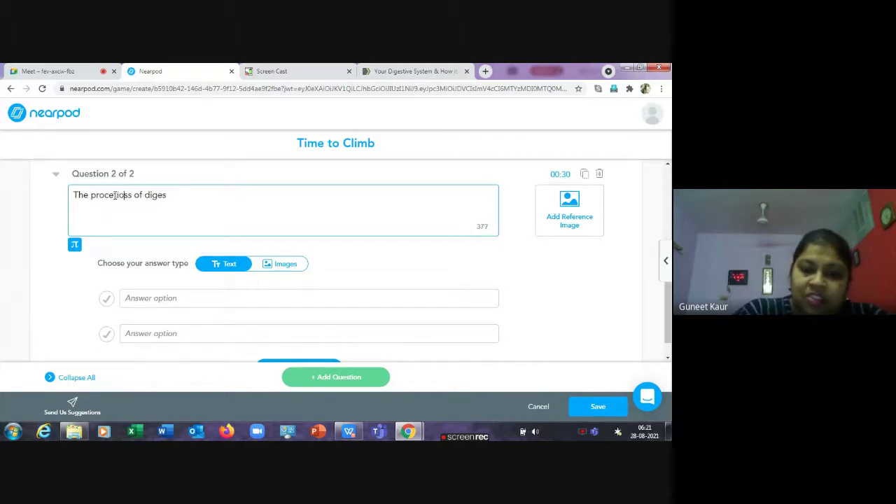
pyautogui.click(116, 196)
pyautogui.write('ssion starts')
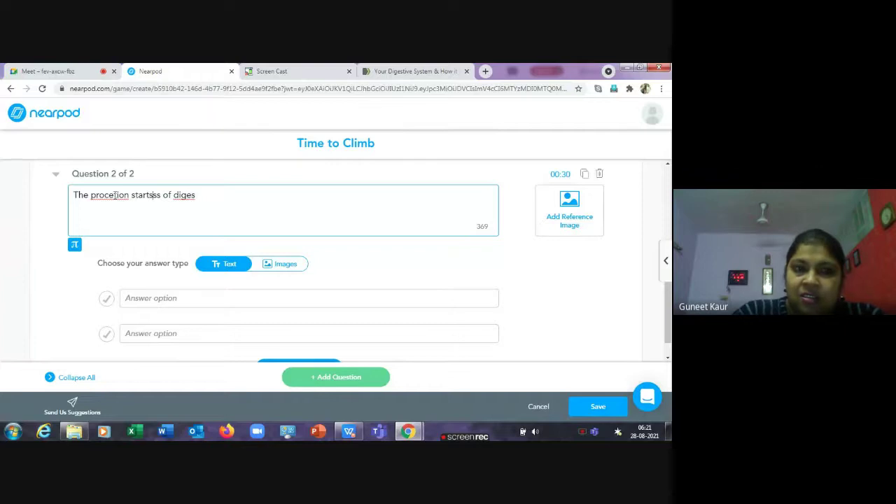
pyautogui.press('BackSpace')
pyautogui.press('BackSpace')
pyautogui.press('BackSpace')
pyautogui.press('BackSpace')
pyautogui.press('BackSpace')
pyautogui.press('BackSpace')
pyautogui.press('BackSpace')
pyautogui.press('BackSpace')
pyautogui.press('BackSpace')
pyautogui.press('BackSpace')
pyautogui.press('BackSpace')
pyautogui.press('BackSpace')
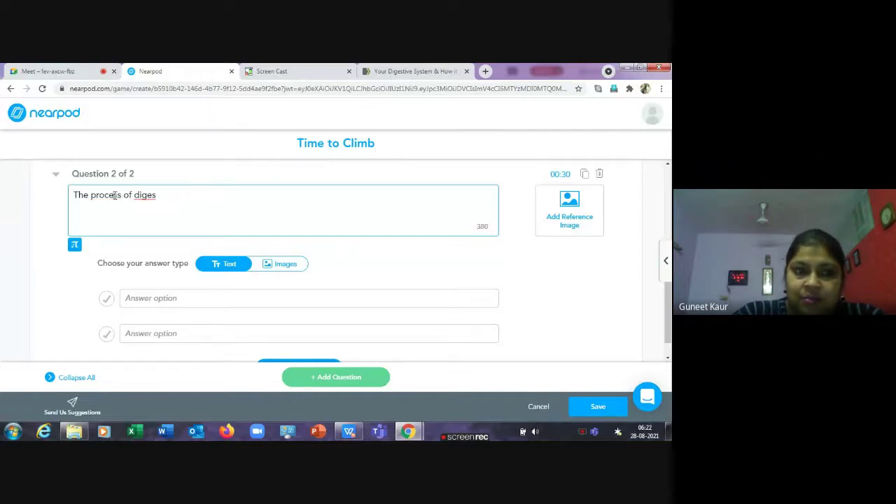
pyautogui.click(166, 196)
pyautogui.write('tion starts from')
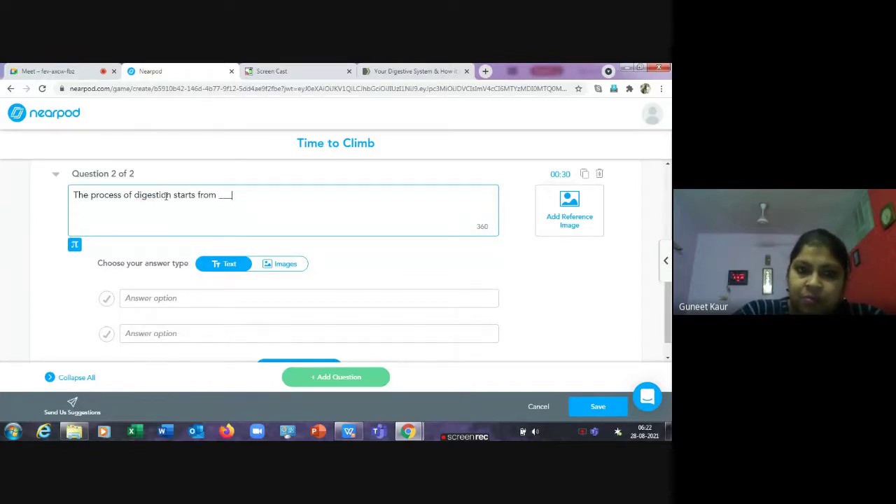
pyautogui.write('_________________.')
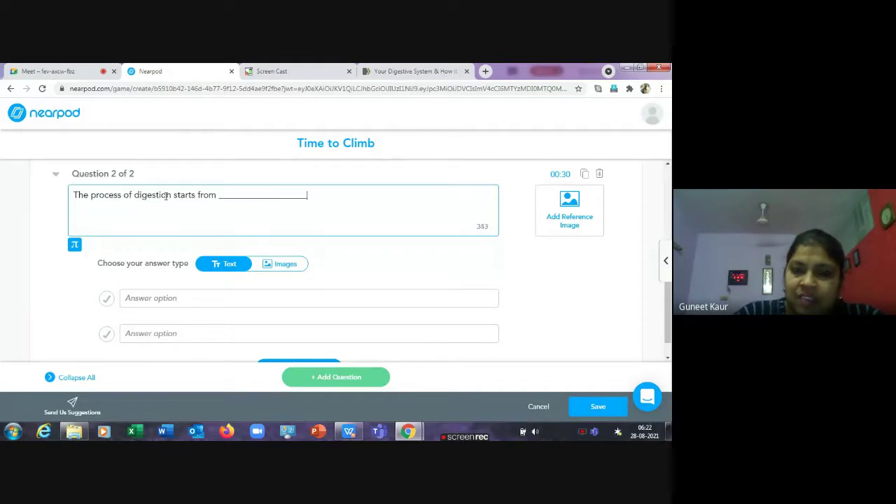
# Give the second question the text answers "Mouth", "Liver" and "stomach", and mark "Mouth" as correct.
pyautogui.click(150, 299)
pyautogui.write('Mouth')
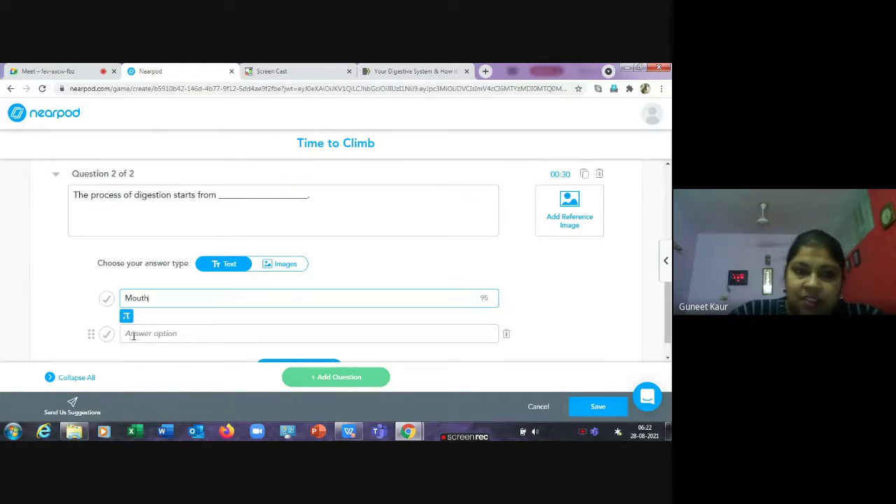
pyautogui.click(133, 335)
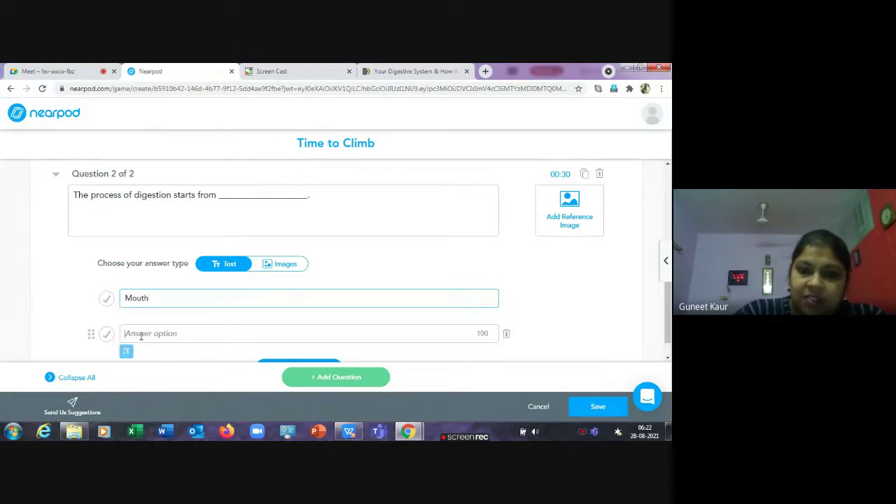
pyautogui.write('Liver')
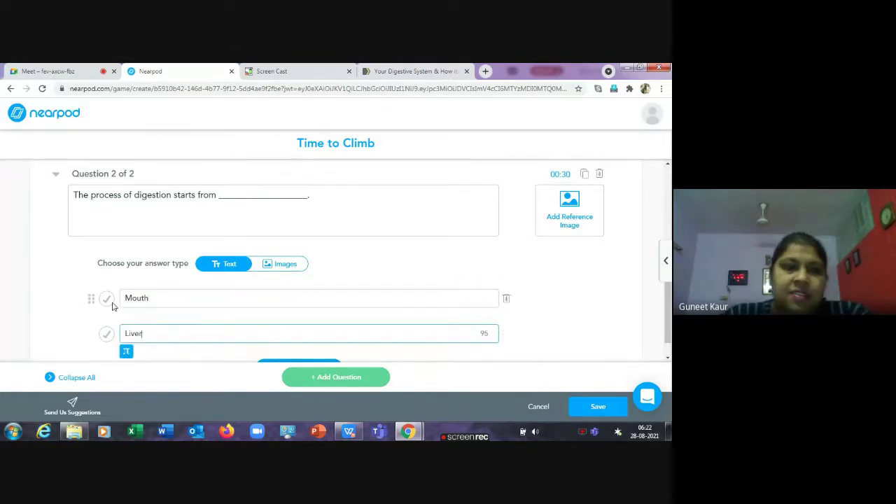
pyautogui.scroll(-1, 219, 290)
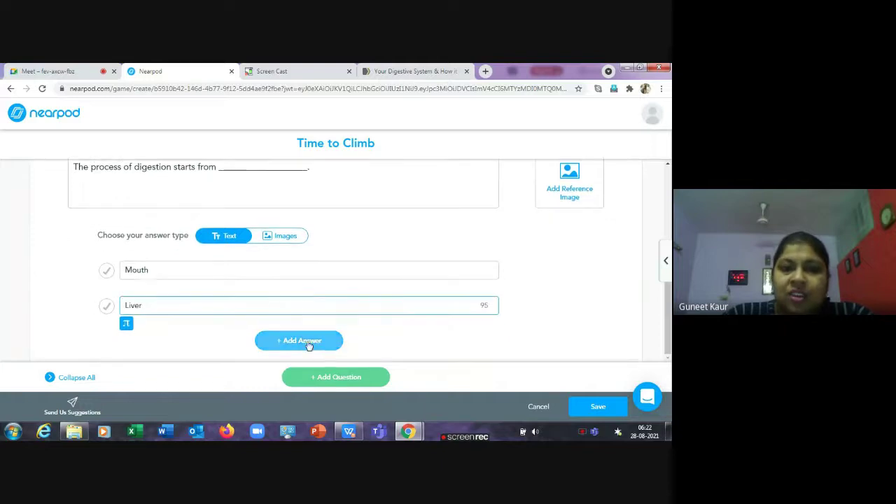
pyautogui.click(299, 342)
pyautogui.write('stomach')
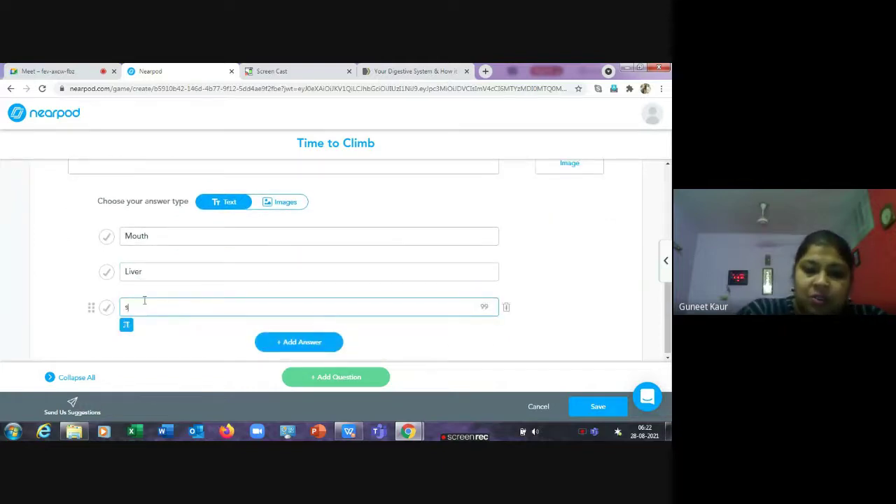
pyautogui.click(108, 237)
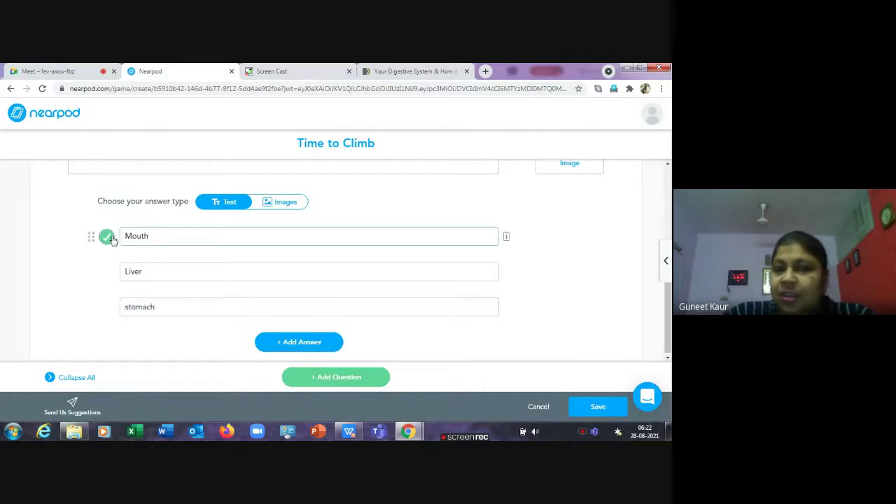
# Add a third question reading "There are ________ kinds of teeth.".
pyautogui.click(335, 378)
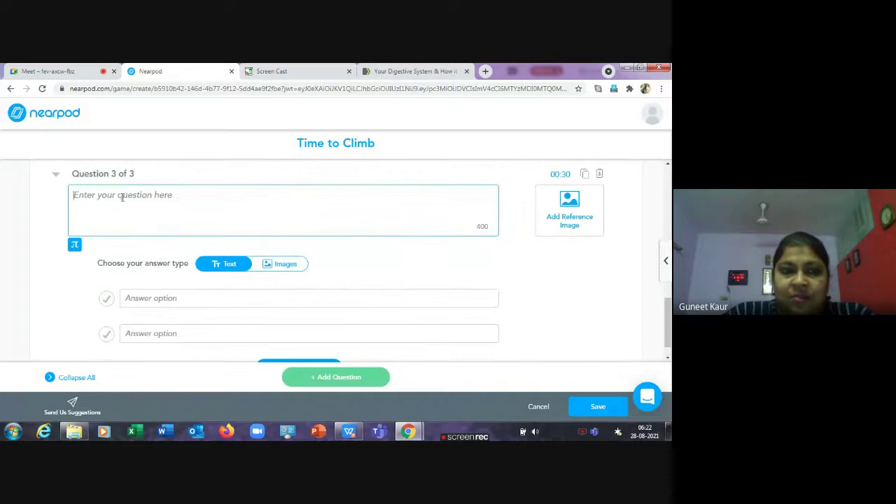
pyautogui.write('There are ____')
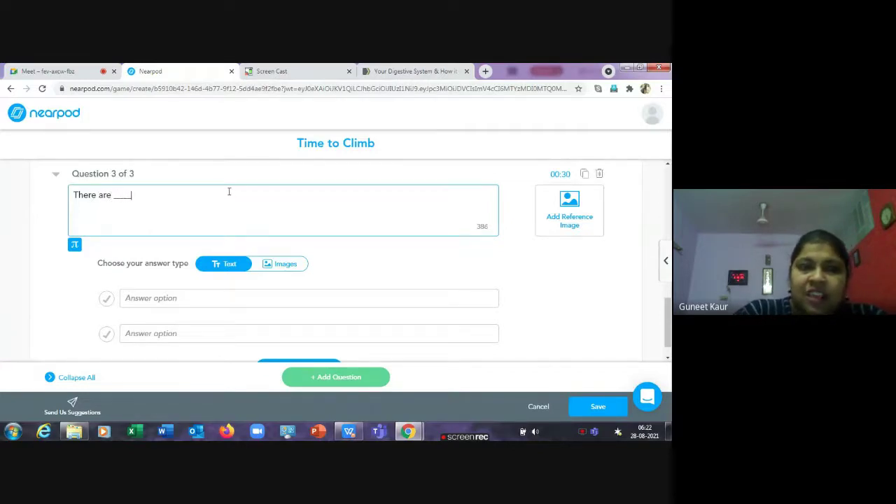
pyautogui.write('kinds of teeth.')
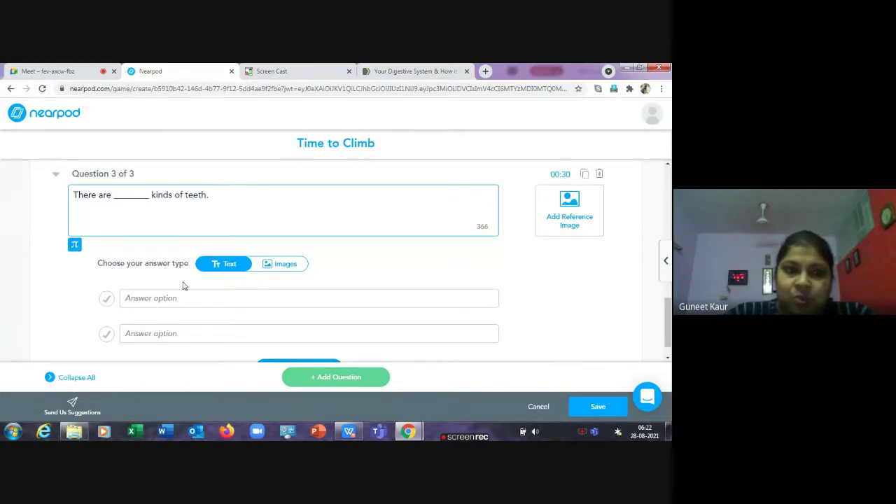
# Give the third question the text answers 3, 4 and 2, and mark 4 as the correct one.
pyautogui.click(171, 298)
pyautogui.write('3')
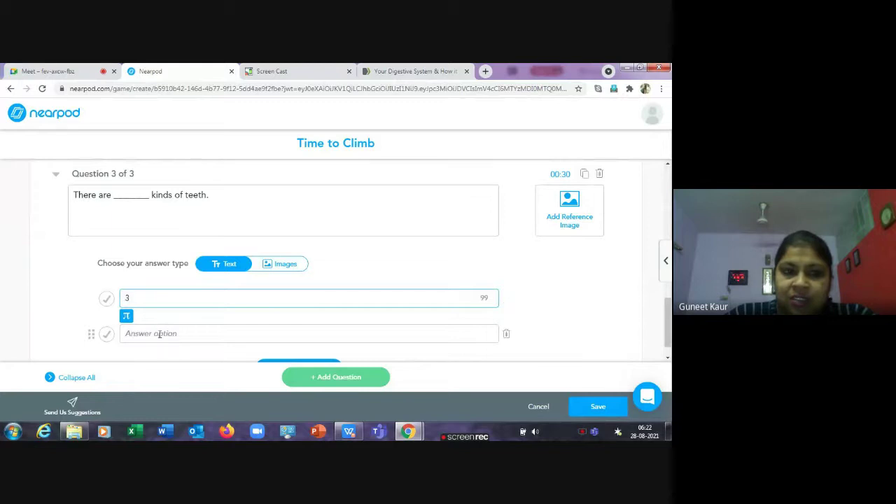
pyautogui.click(160, 334)
pyautogui.write('4')
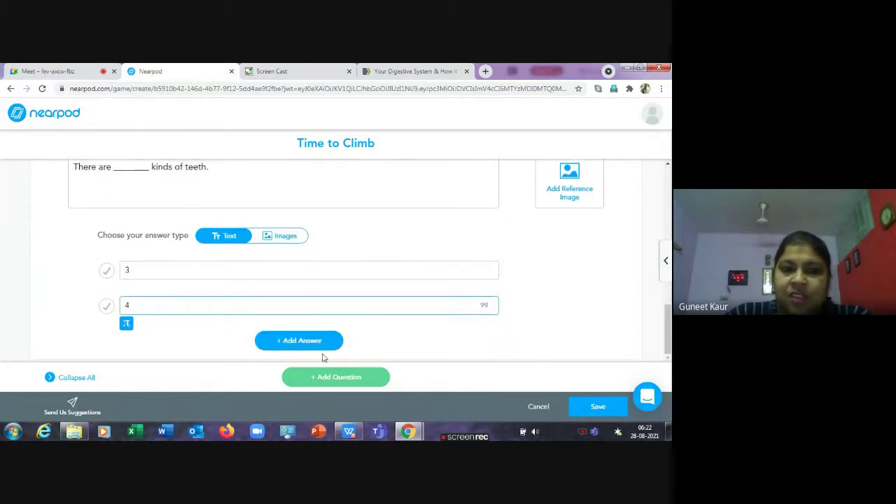
pyautogui.click(286, 340)
pyautogui.write('2')
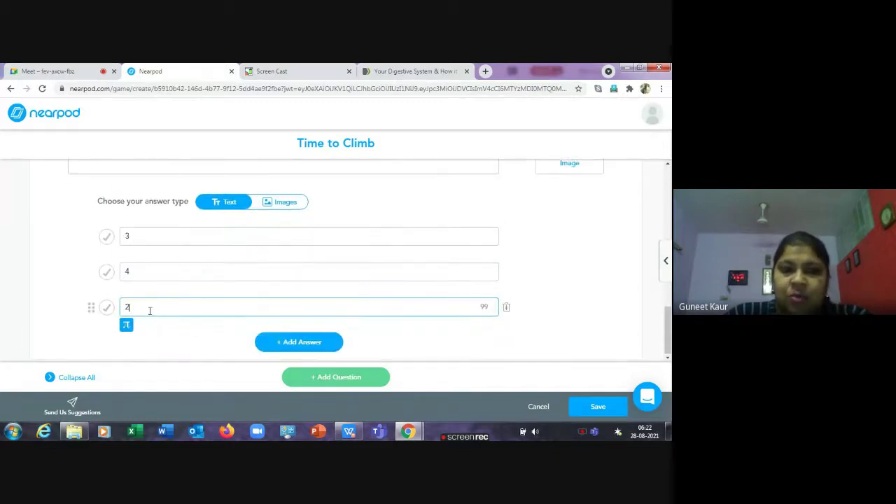
pyautogui.click(107, 273)
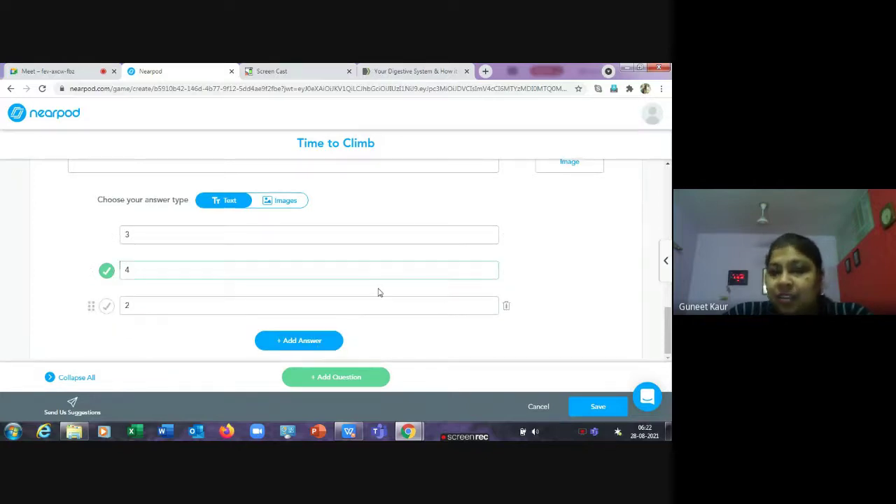
# Add further blank questions up to question 5 and write "Identify the image" as question 5's text.
pyautogui.scroll(1, 536, 210)
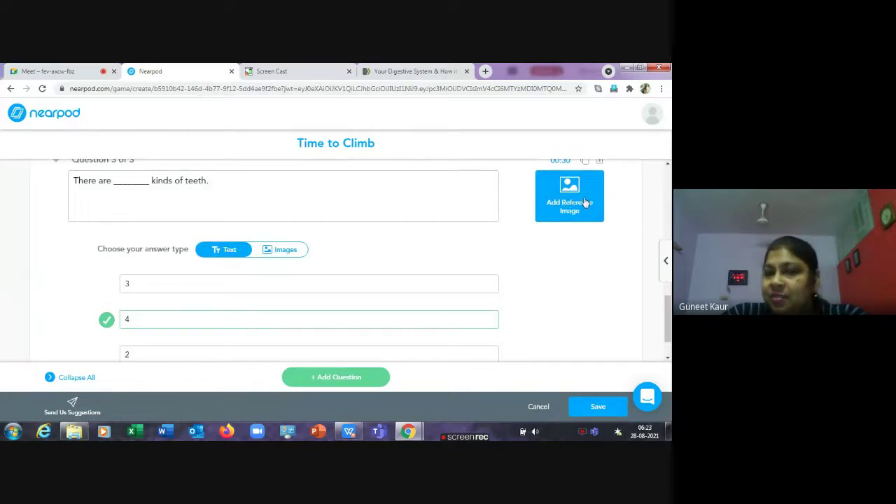
pyautogui.scroll(-1, 556, 220)
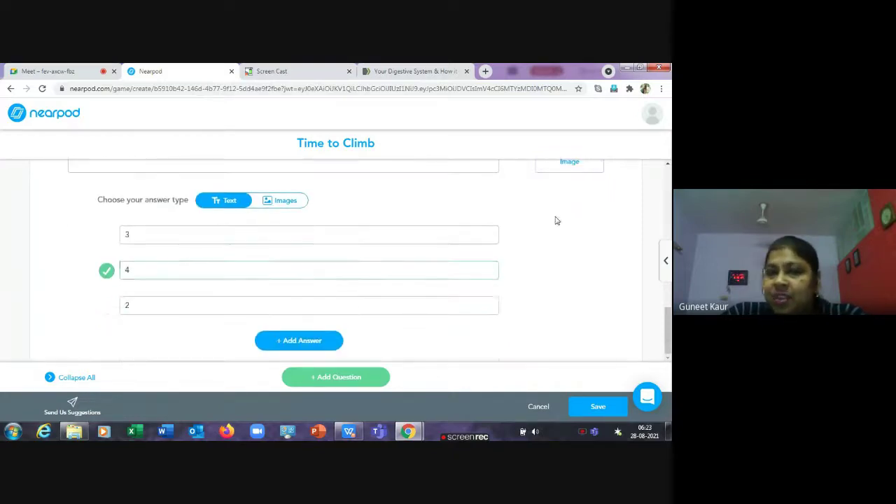
pyautogui.click(330, 382)
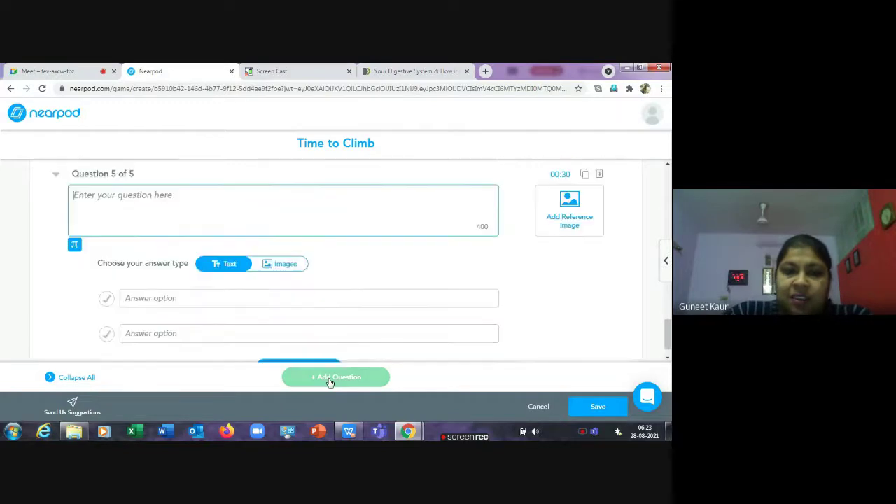
pyautogui.click(136, 193)
pyautogui.write('Ident')
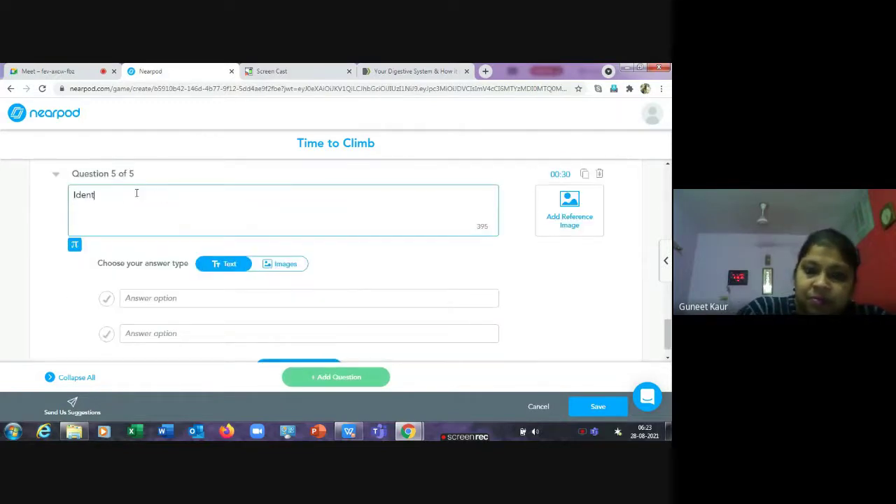
pyautogui.write('ify the image')
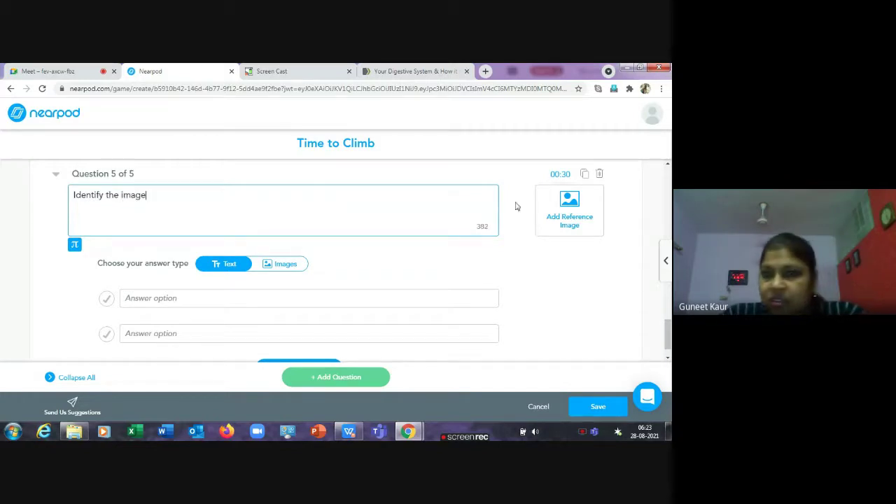
# Search the web images for "liver" and attach the liver picture with blue vessels as question 5's reference image.
pyautogui.click(563, 212)
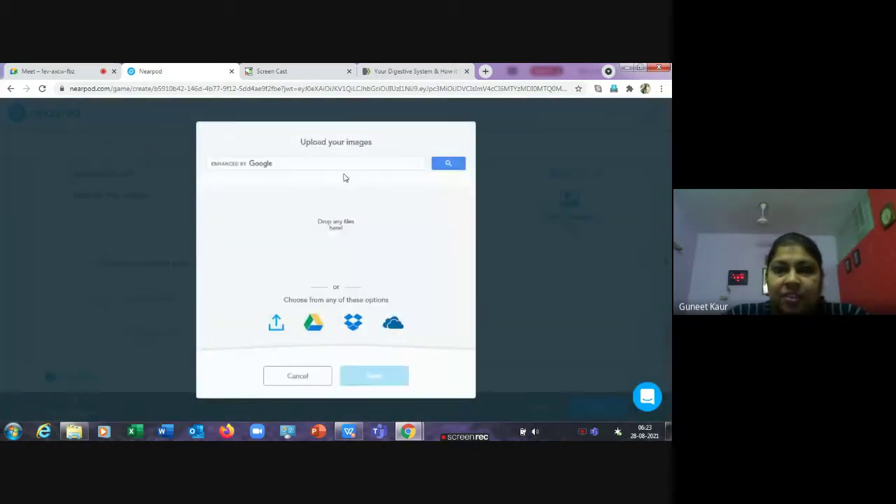
pyautogui.click(284, 163)
pyautogui.write('Liver')
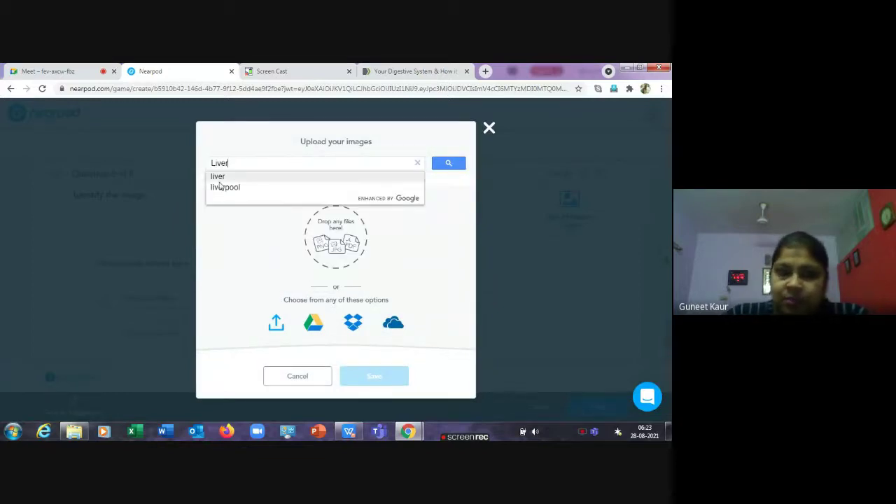
pyautogui.click(221, 180)
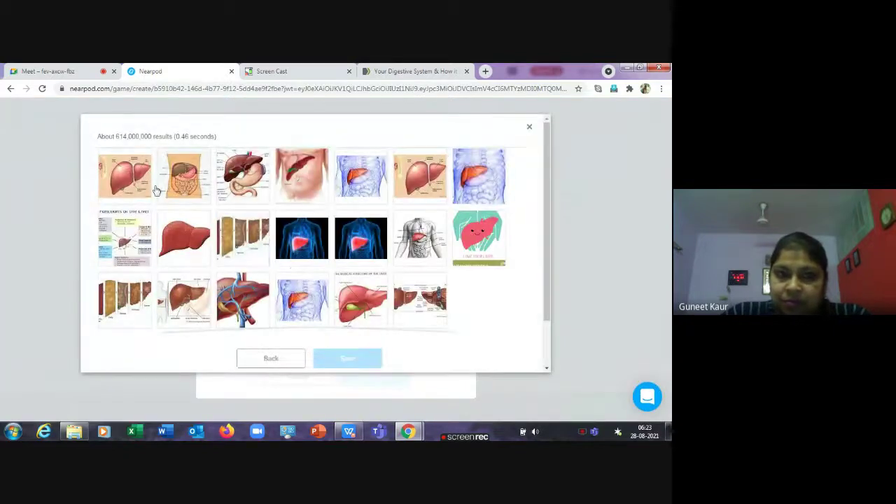
pyautogui.click(129, 183)
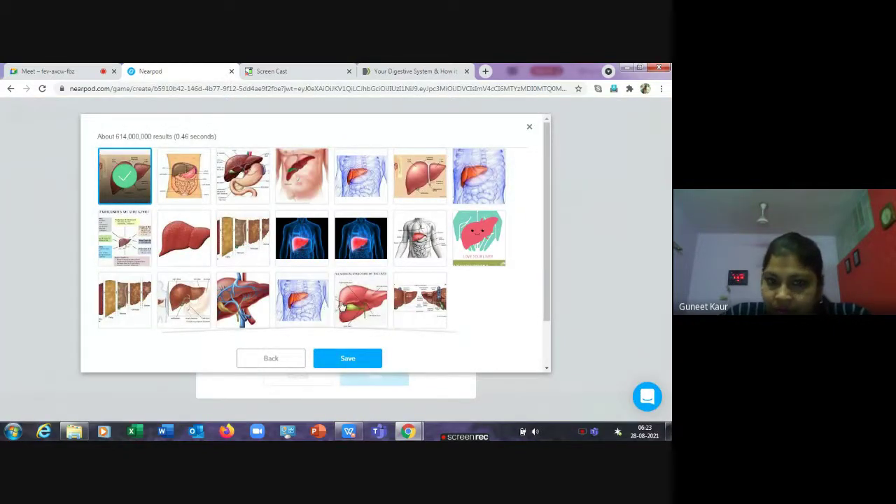
pyautogui.click(243, 300)
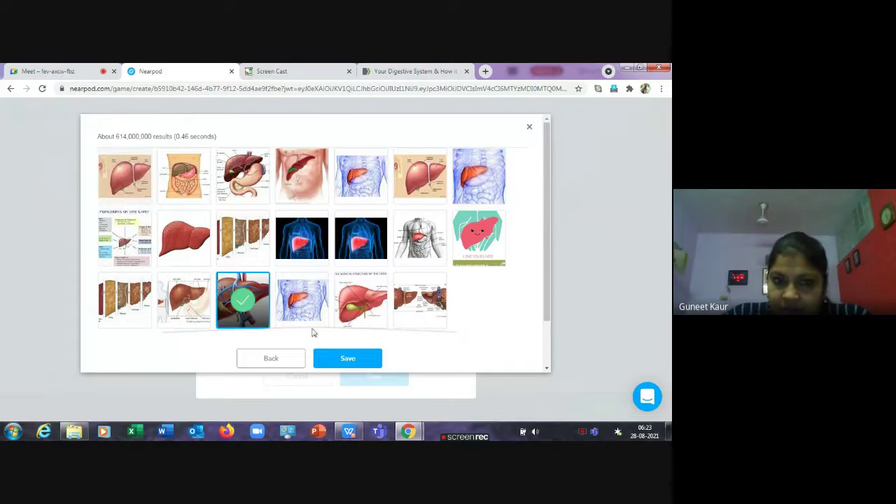
pyautogui.click(338, 361)
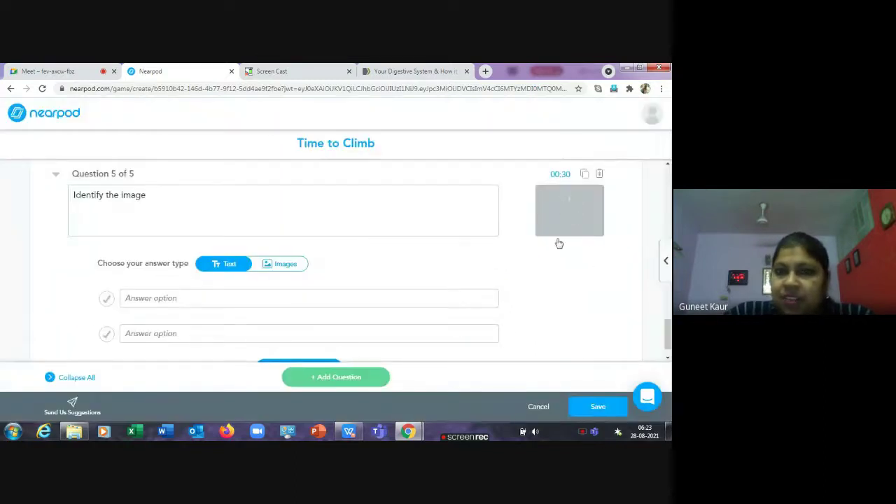
# Fill in question 5's first two text answer options with "stomach" and "liver".
pyautogui.click(208, 300)
pyautogui.write('stomach')
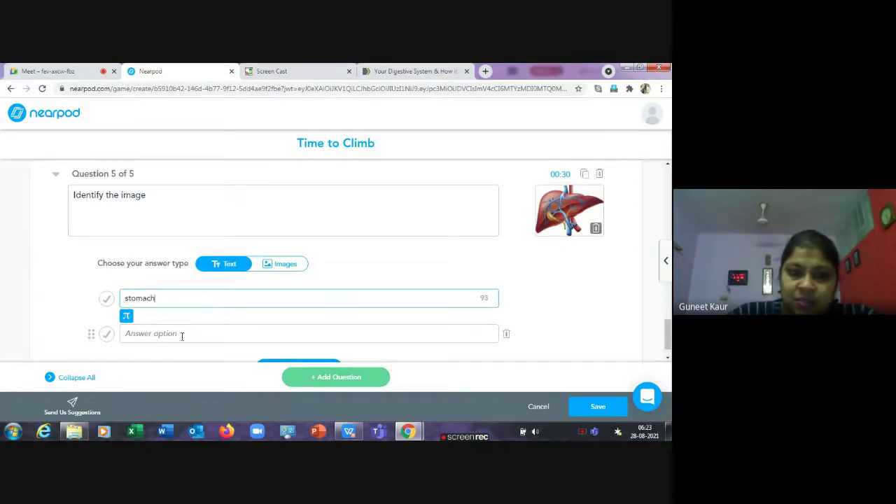
pyautogui.click(181, 336)
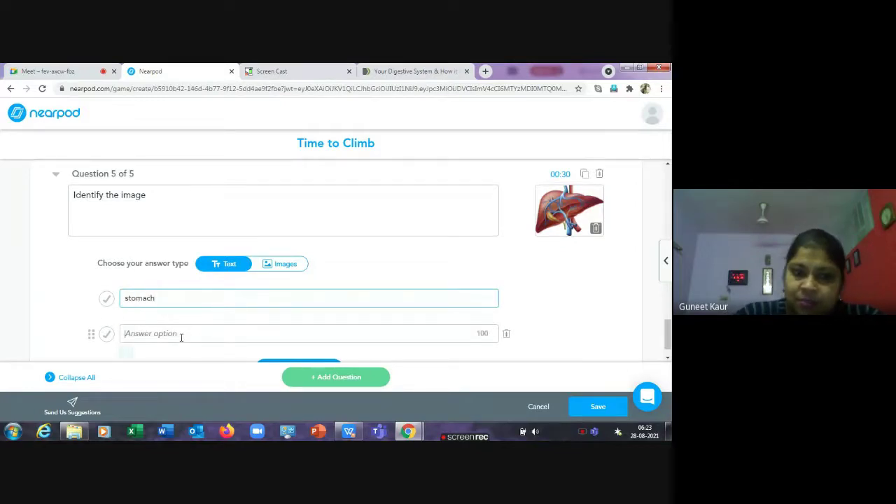
pyautogui.write('liver')
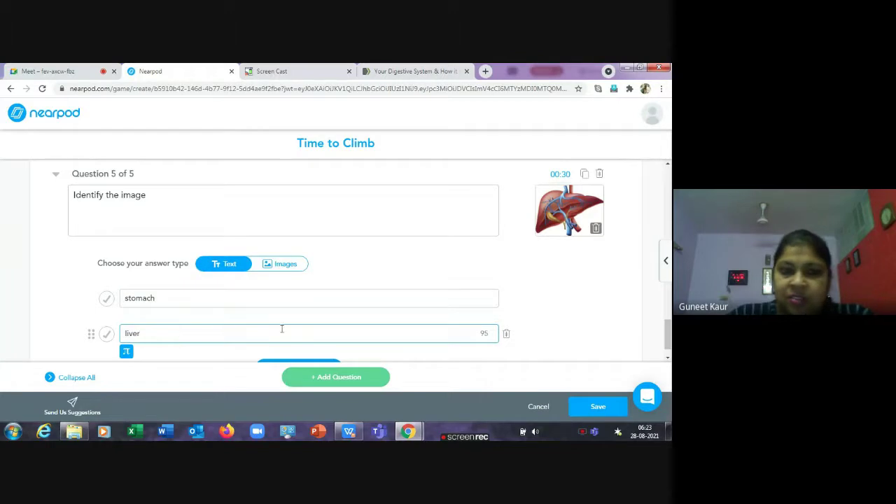
# Add "brain" as question 5's third text answer and mark "liver" as the correct one.
pyautogui.scroll(-1, 287, 350)
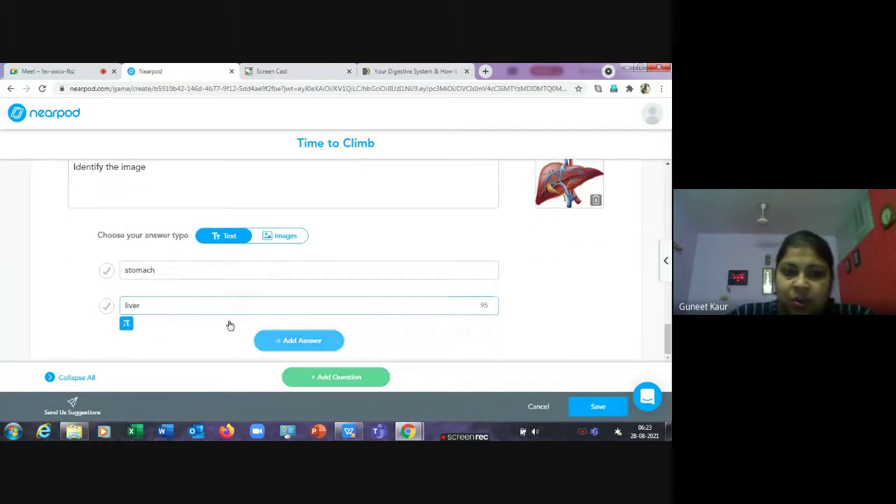
pyautogui.press('Return')
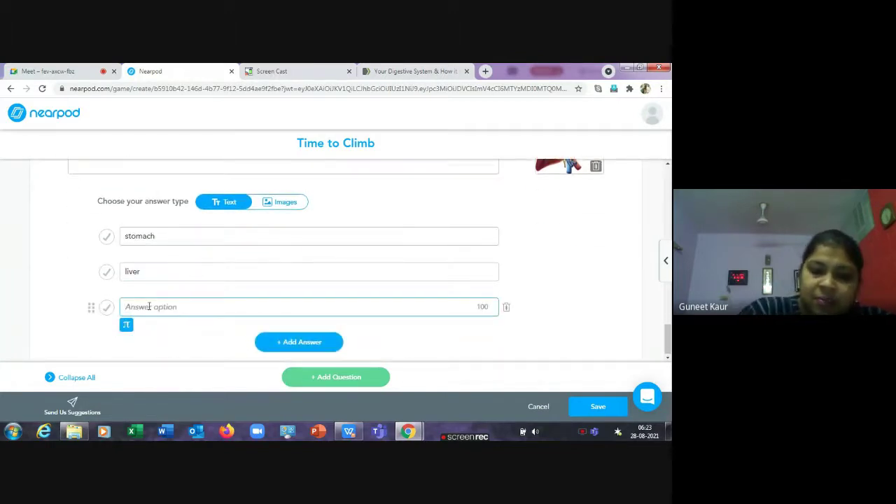
pyautogui.write('b')
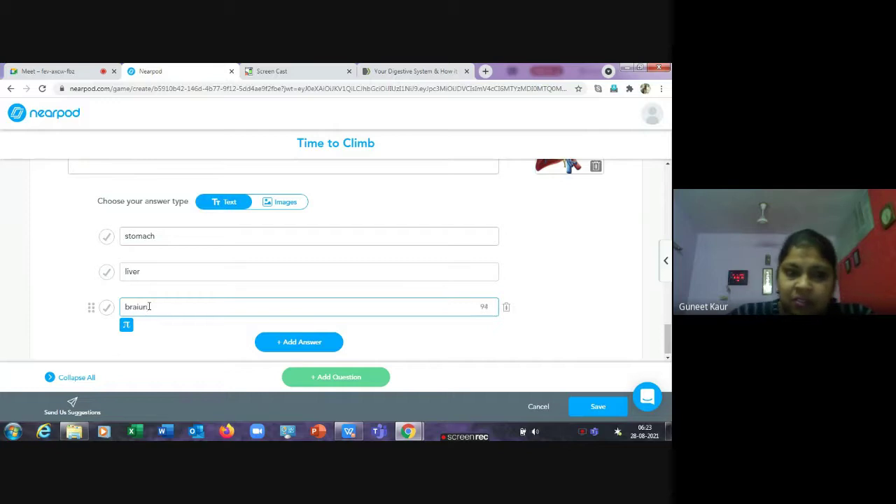
pyautogui.write('raiun')
pyautogui.press('BackSpace')
pyautogui.press('BackSpace')
pyautogui.write('bn')
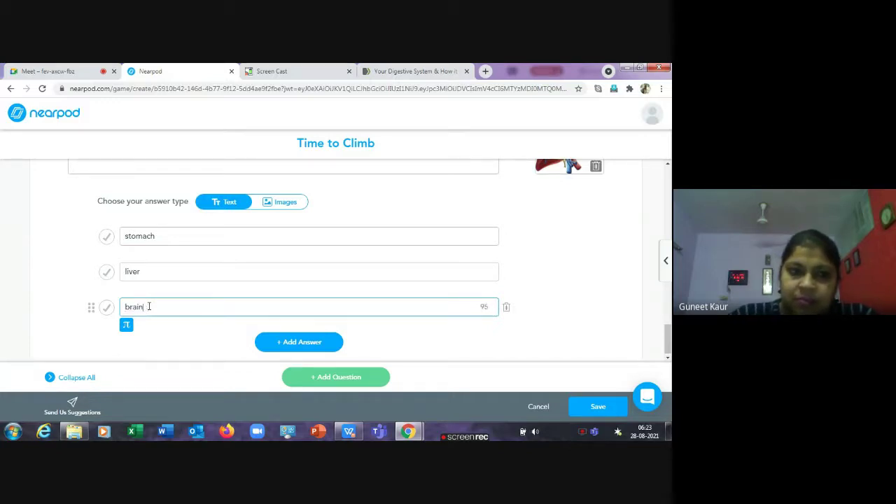
pyautogui.click(107, 272)
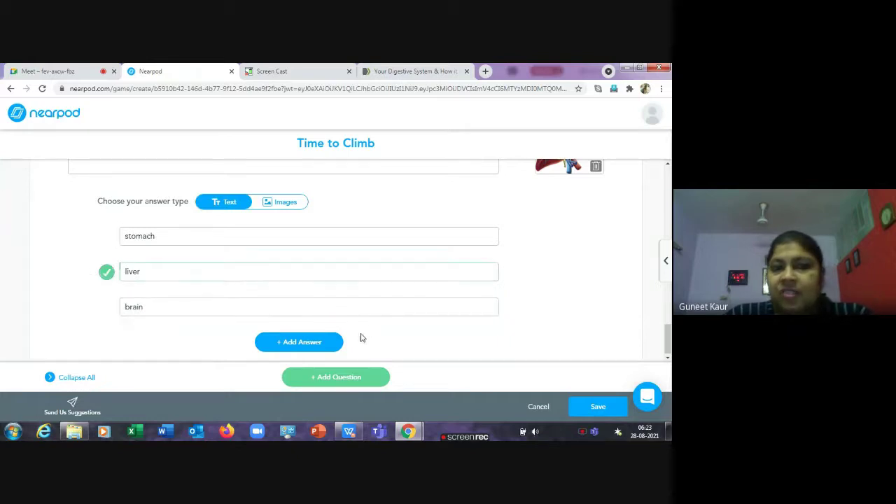
pyautogui.scroll(1, 278, 304)
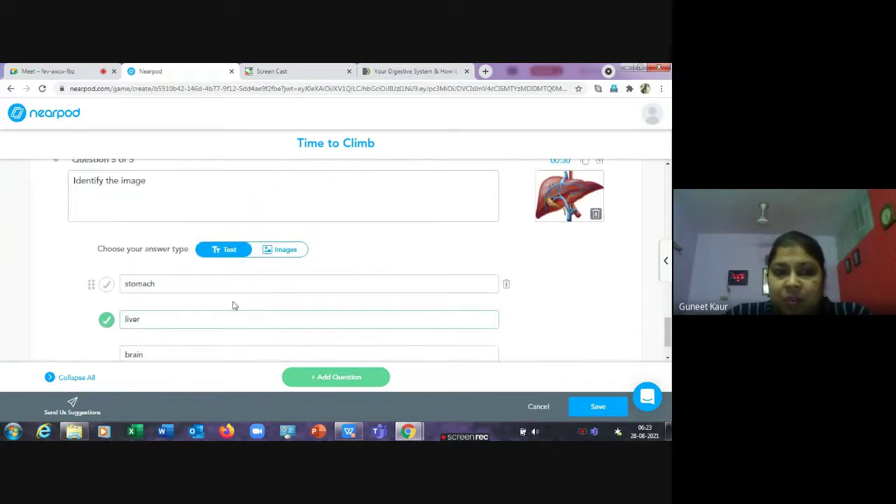
pyautogui.scroll(5, 235, 305)
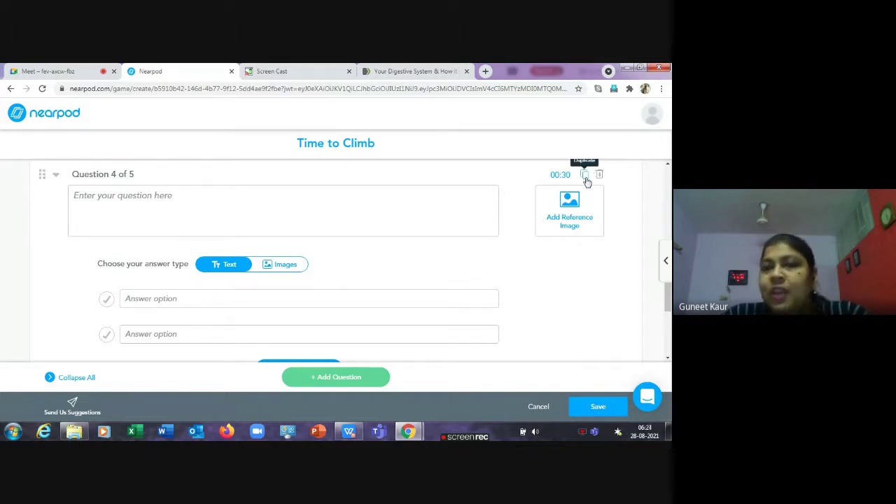
pyautogui.scroll(1, 585, 180)
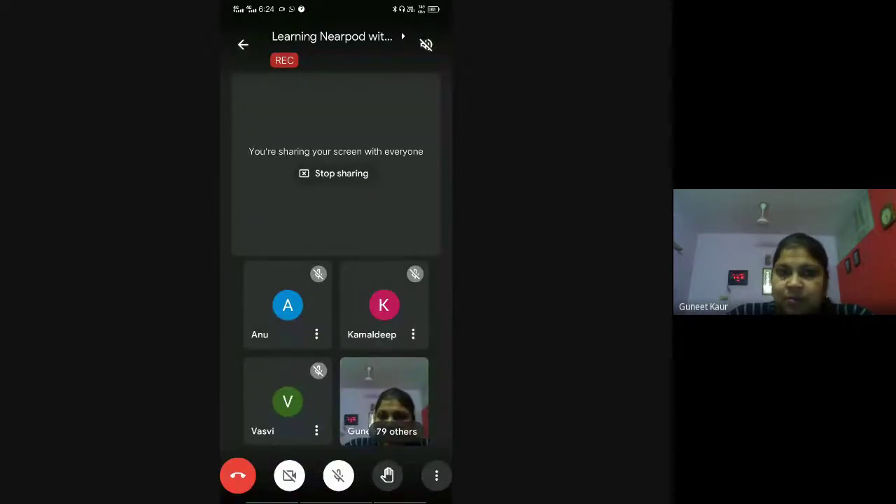
pyautogui.press('XF86AudioRaiseVolume')
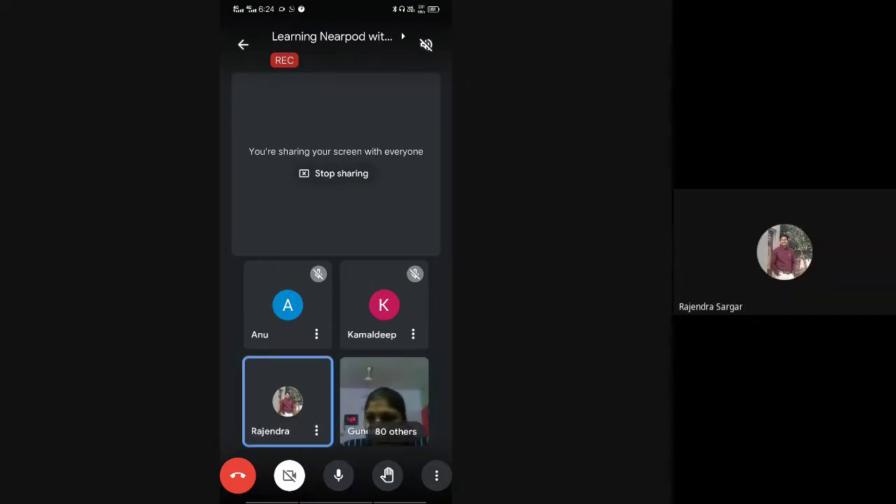
pyautogui.moveTo(336, 7); pyautogui.dragTo(335, 280)
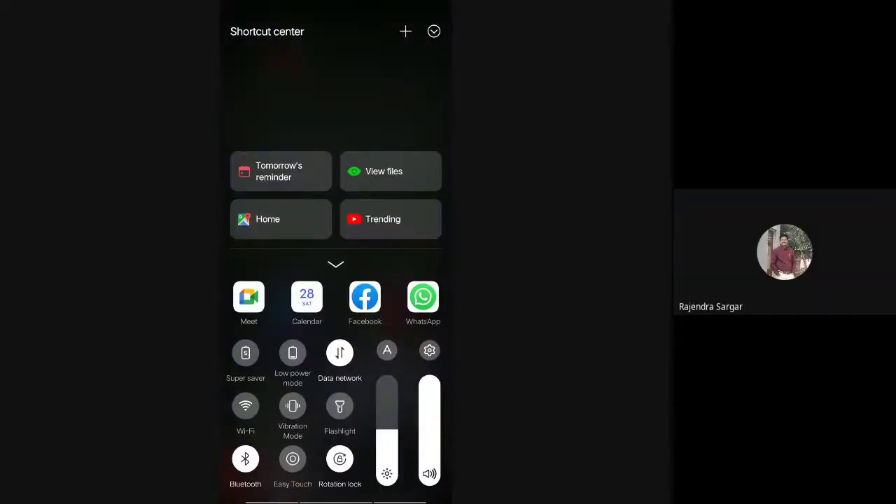
pyautogui.moveTo(336, 420); pyautogui.dragTo(336, 70)
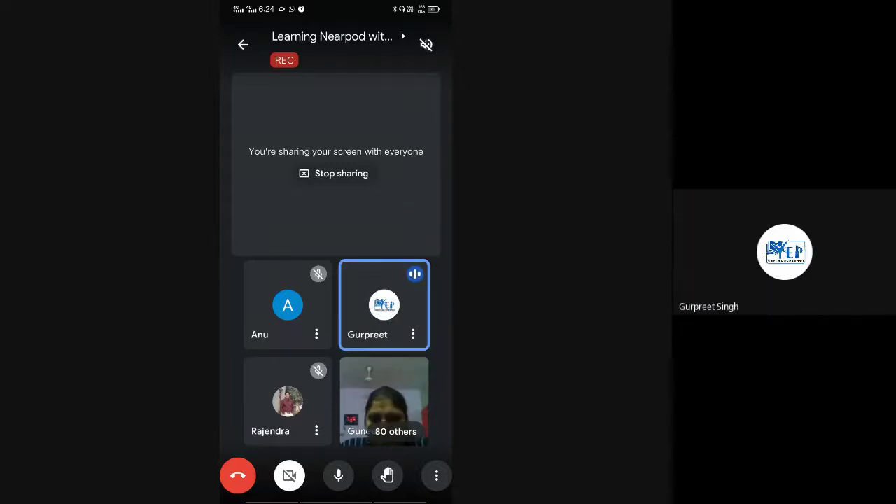
pyautogui.click(436, 475)
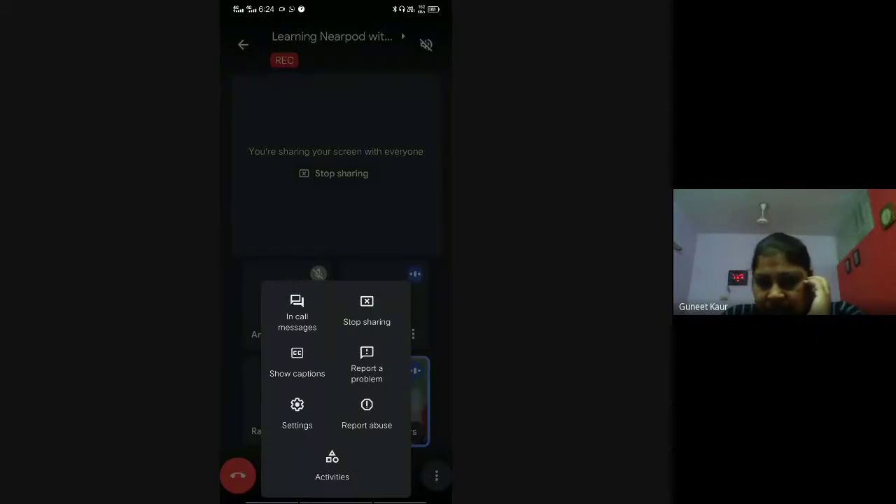
pyautogui.press('Escape')
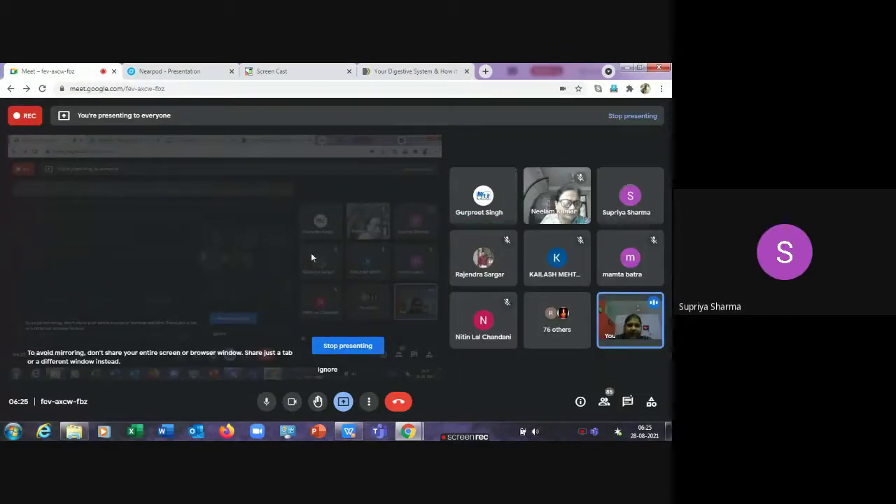
# Switch back to the Nearpod lesson and check which options the existing Time To Climb activity offers.
pyautogui.click(184, 71)
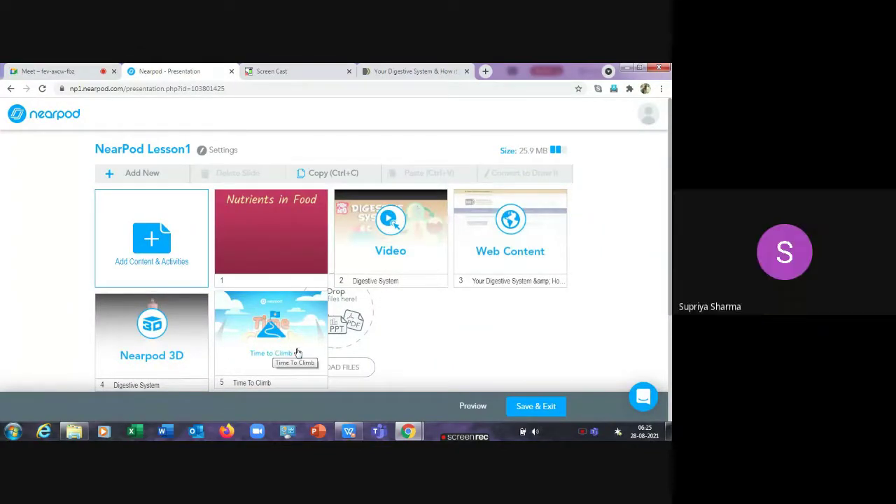
pyautogui.scroll(-1, 304, 343)
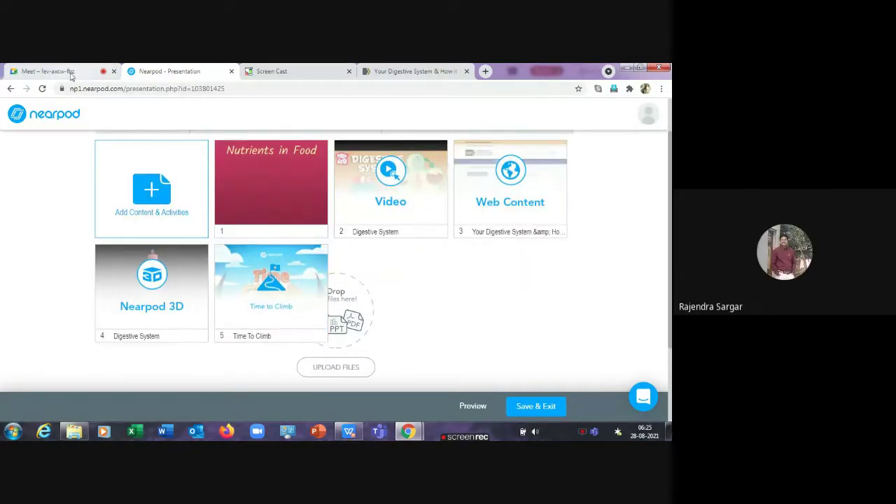
pyautogui.click(298, 276)
pyautogui.rightClick(299, 276)
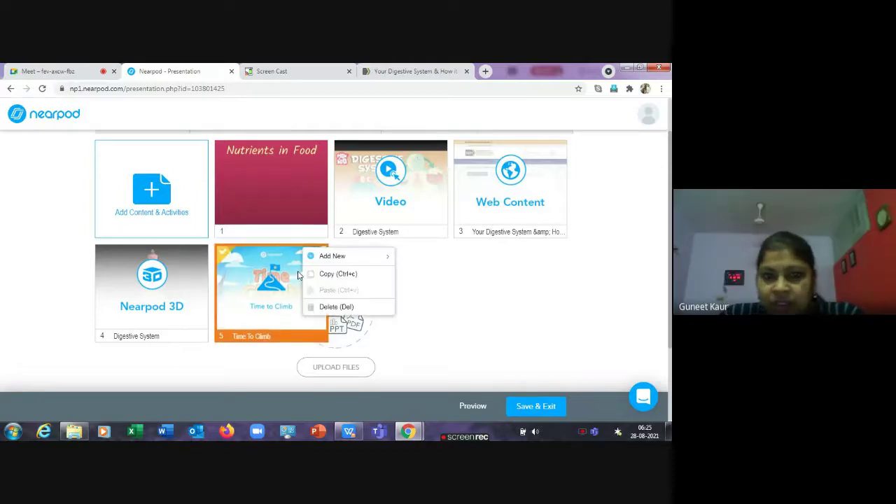
pyautogui.moveTo(326, 260)
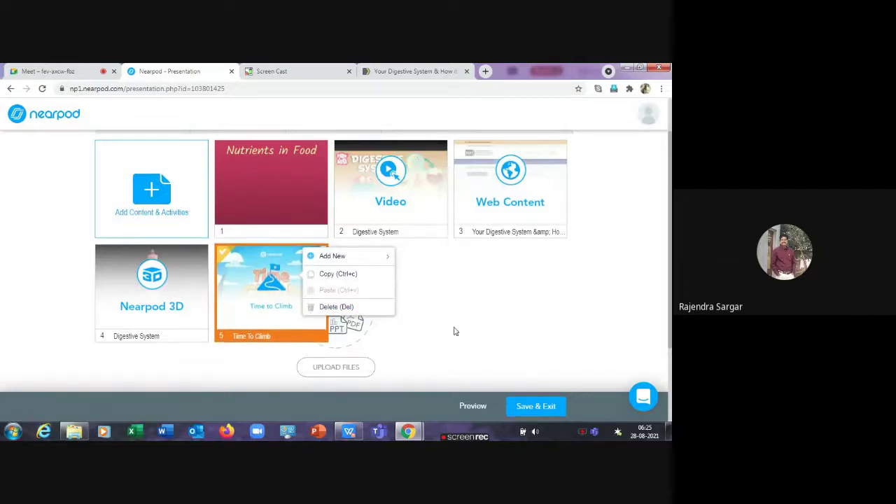
pyautogui.click(302, 314)
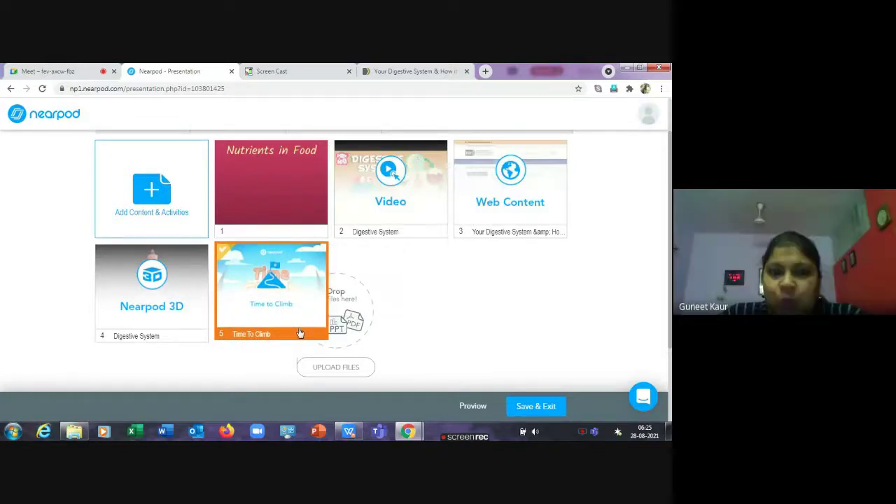
pyautogui.rightClick(292, 296)
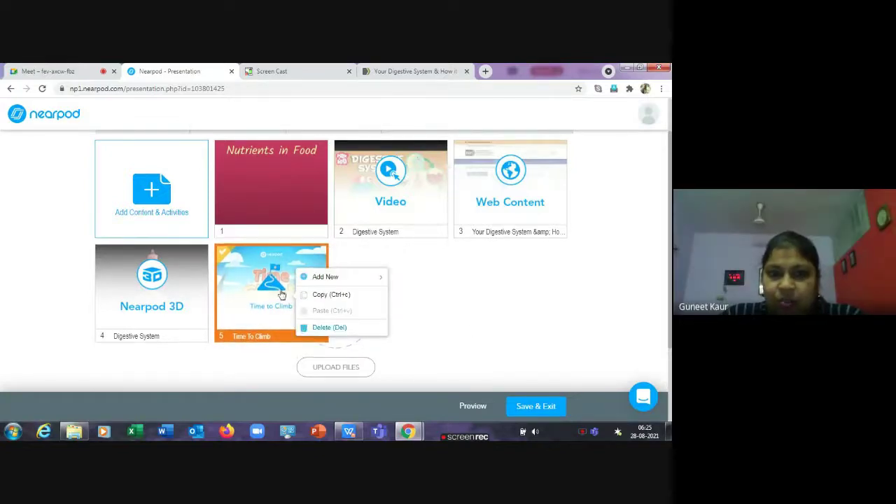
pyautogui.click(362, 230)
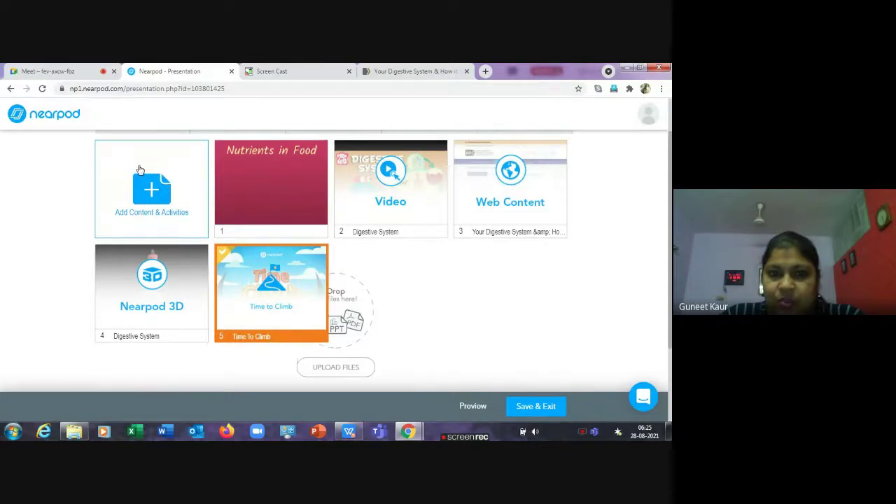
# Add a new Time To Climb activity to the lesson and enter "Identify the image" as its first question.
pyautogui.click(150, 184)
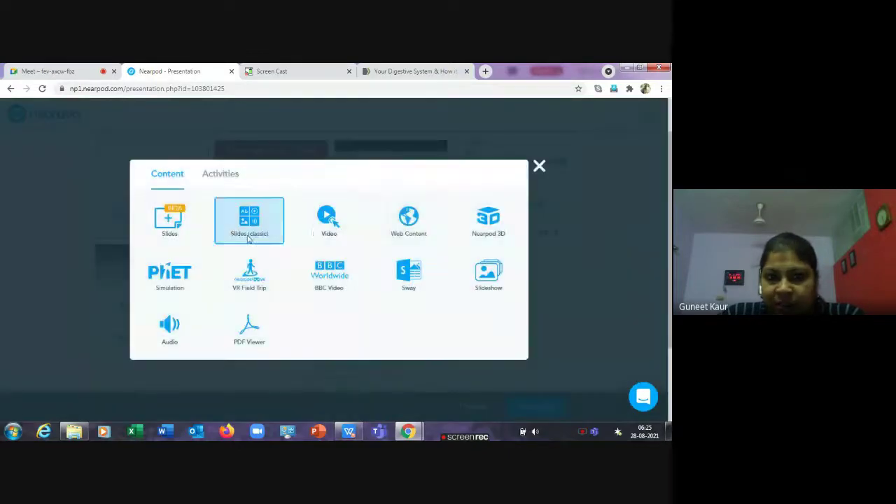
pyautogui.click(229, 183)
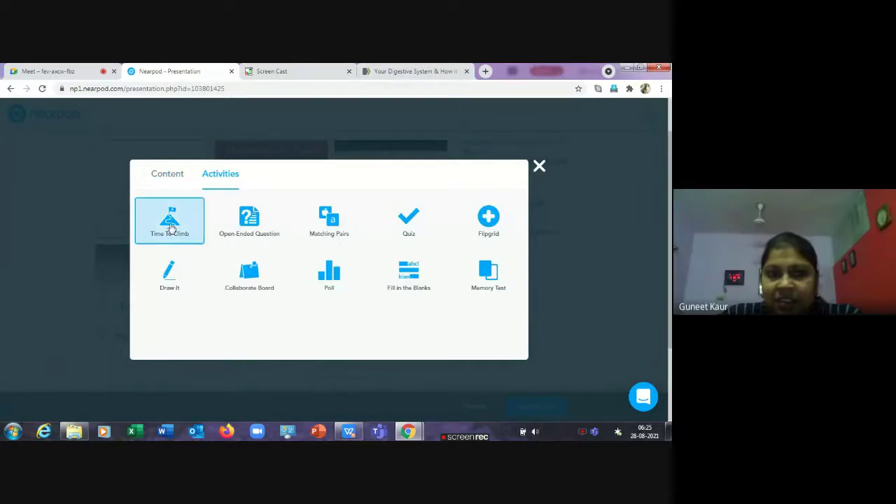
pyautogui.click(172, 228)
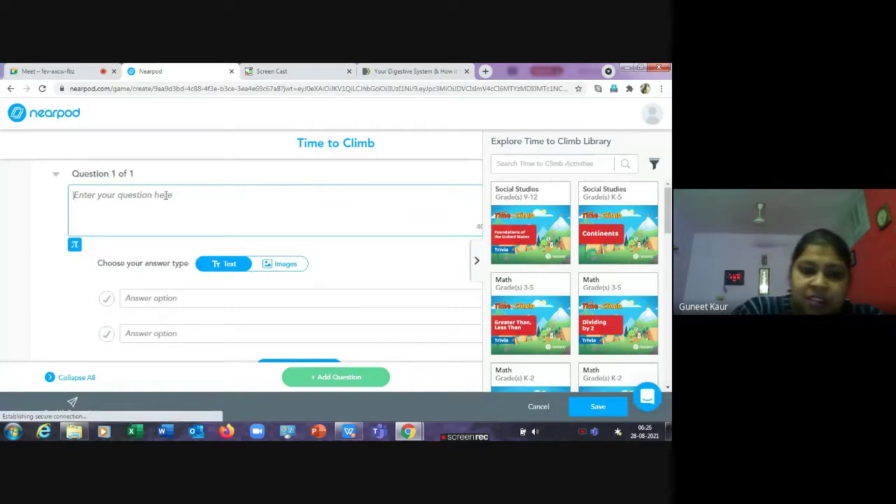
pyautogui.write('Ifde')
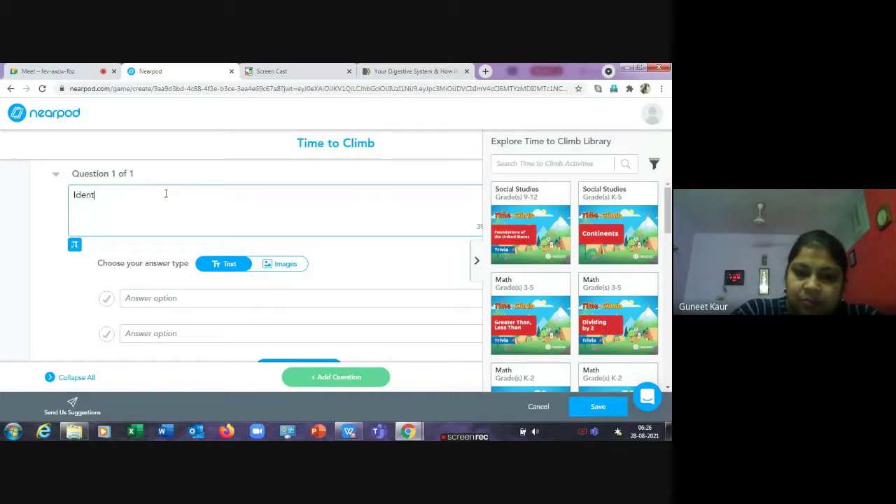
pyautogui.write('image')
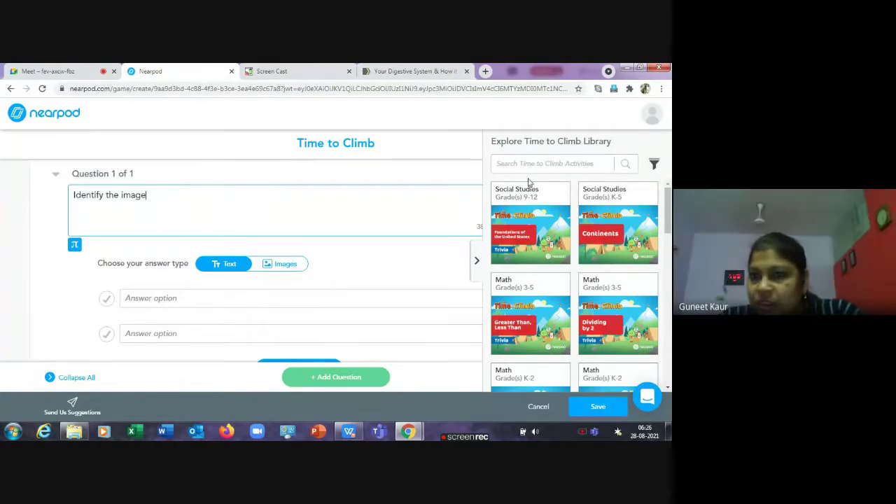
# Search the web images for "stomach" and attach the pink stomach picture with a dark background as question 1's reference image.
pyautogui.click(476, 261)
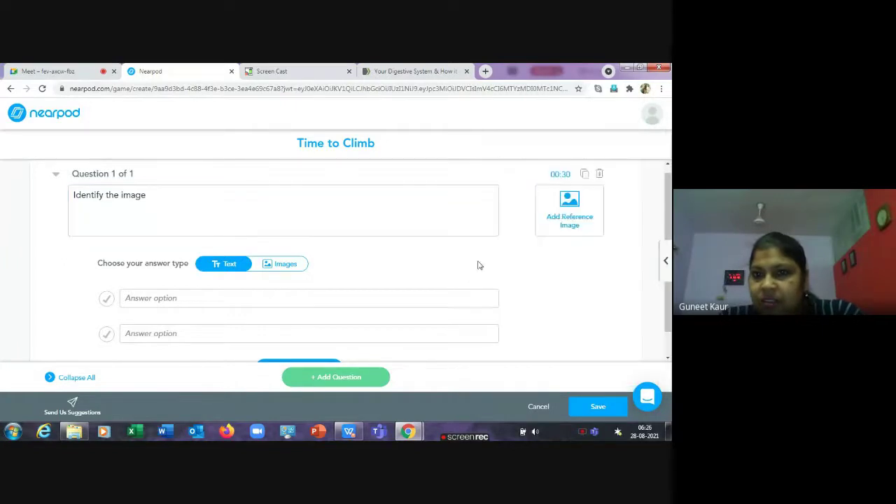
pyautogui.click(575, 213)
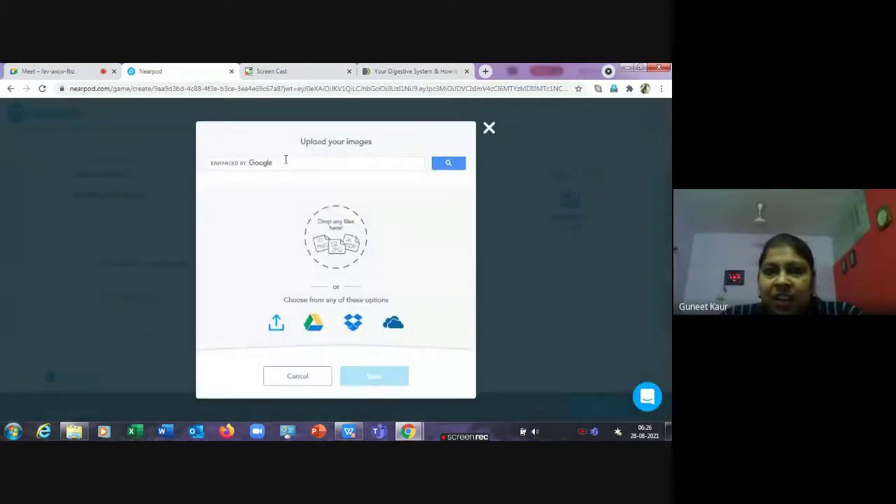
pyautogui.click(279, 163)
pyautogui.write('stomach')
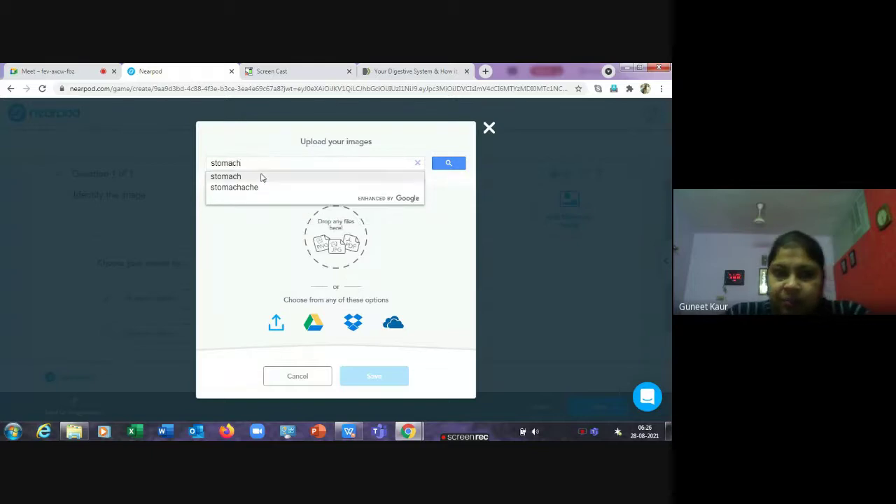
pyautogui.click(255, 179)
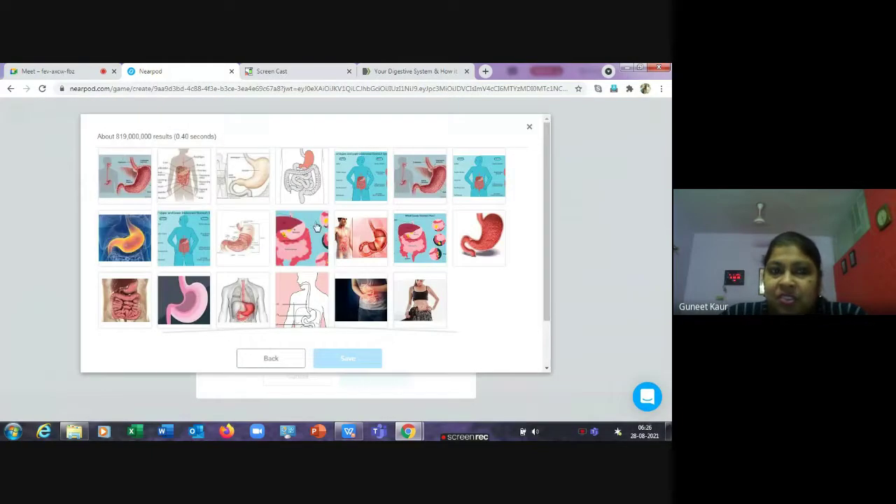
pyautogui.click(185, 298)
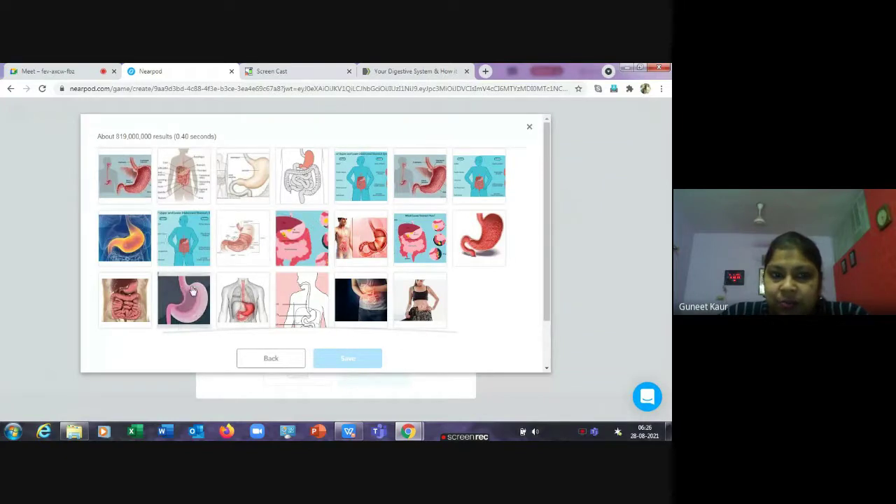
pyautogui.click(345, 361)
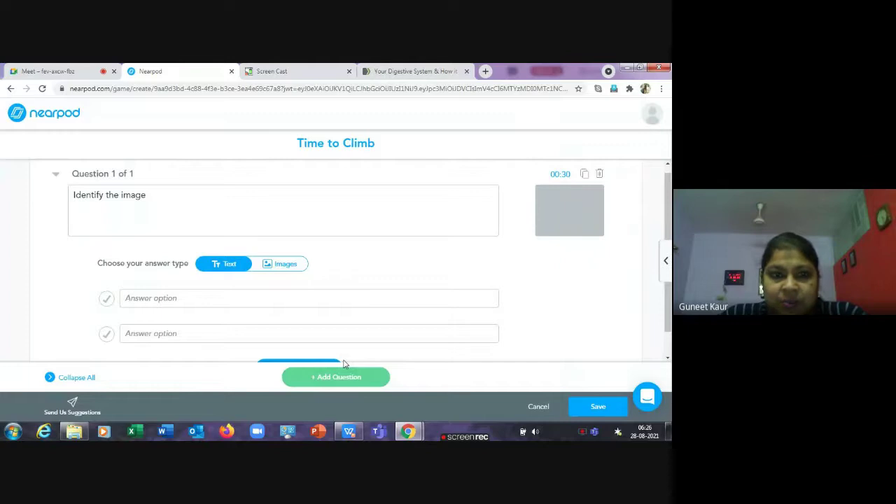
# Fill in question 1's first two text answer options with "liver" and "brain".
pyautogui.click(175, 298)
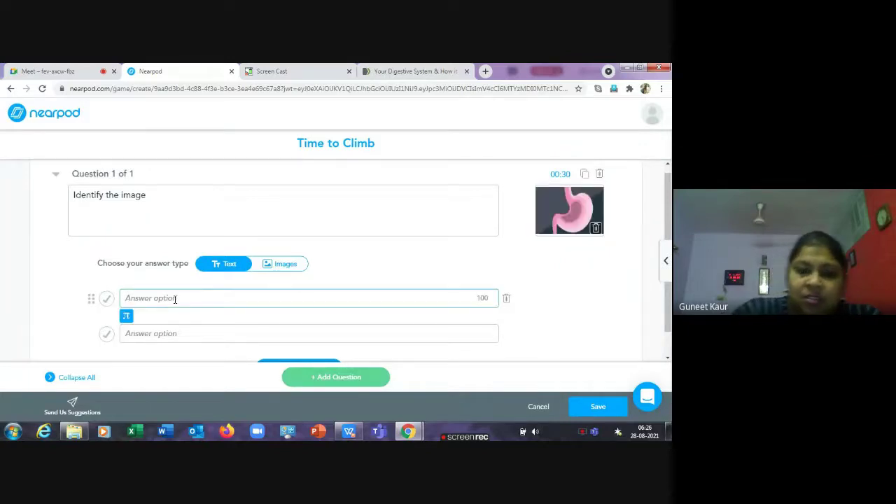
pyautogui.write('I')
pyautogui.press('BackSpace')
pyautogui.write('I')
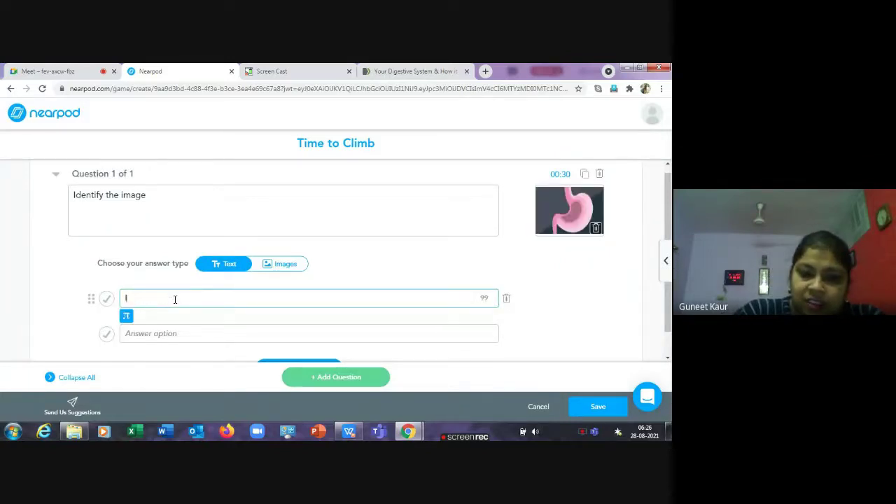
pyautogui.click(146, 334)
pyautogui.write('brain')
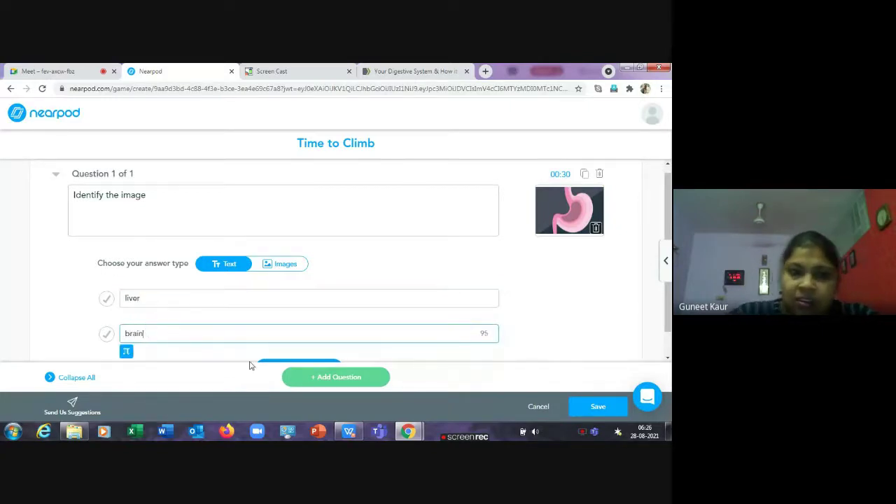
pyautogui.scroll(-1, 359, 322)
pyautogui.scroll(-2, 360, 322)
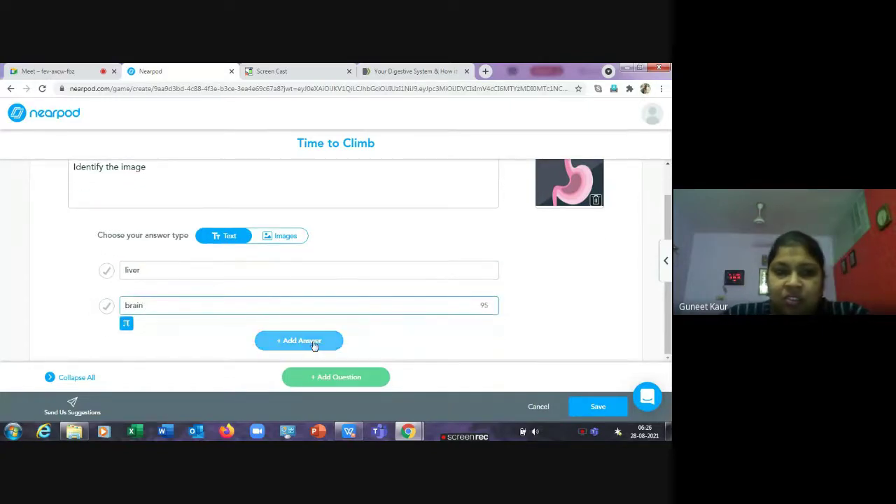
# Add a third answer option "stomach" to question 1 and mark it as the correct answer.
pyautogui.click(314, 343)
pyautogui.write('stomach')
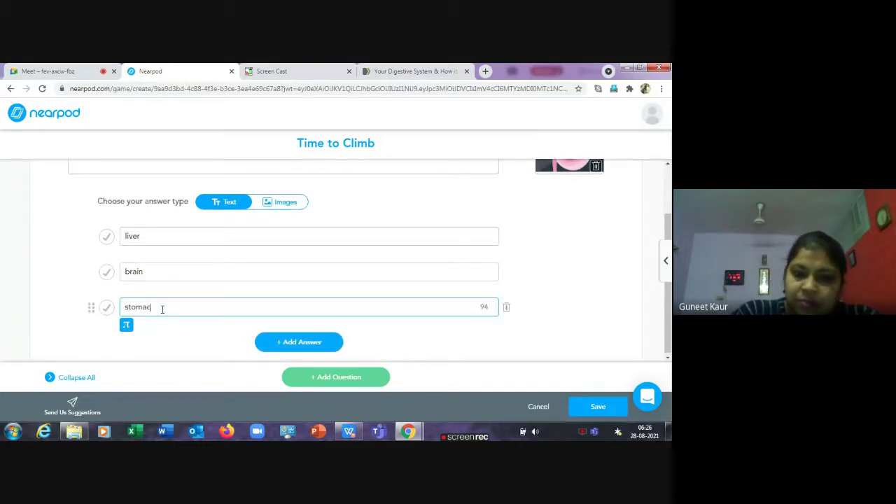
pyautogui.click(107, 308)
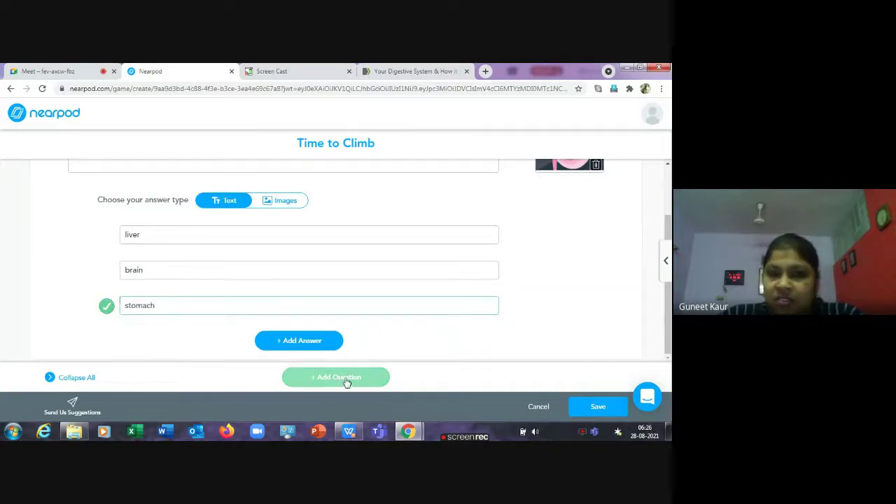
# Review question 1's reference image and answer options in the Time to Climb editor, checking the Google Meet call in between.
pyautogui.scroll(1, 337, 311)
pyautogui.scroll(-1, 336, 311)
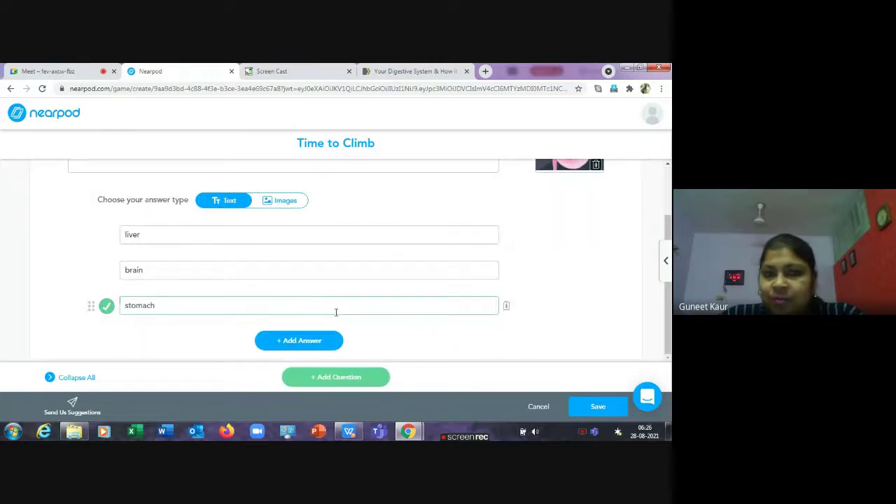
pyautogui.scroll(1, 372, 240)
pyautogui.scroll(-1, 373, 261)
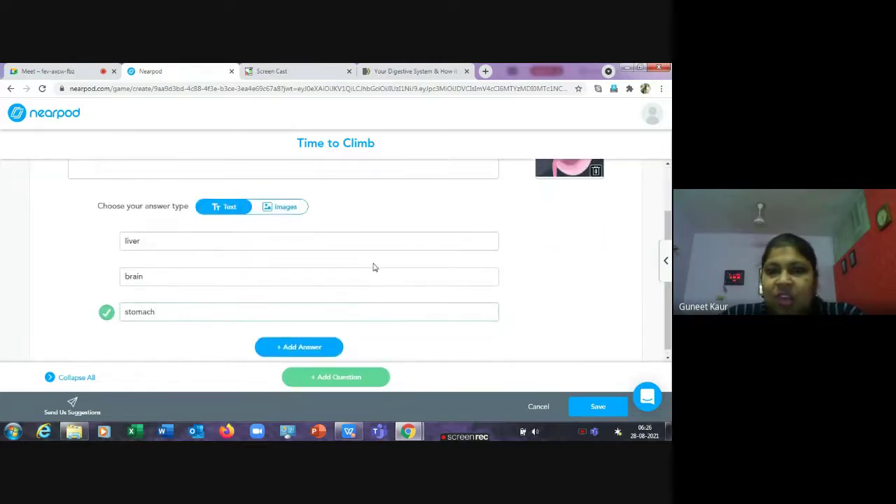
pyautogui.scroll(1, 371, 266)
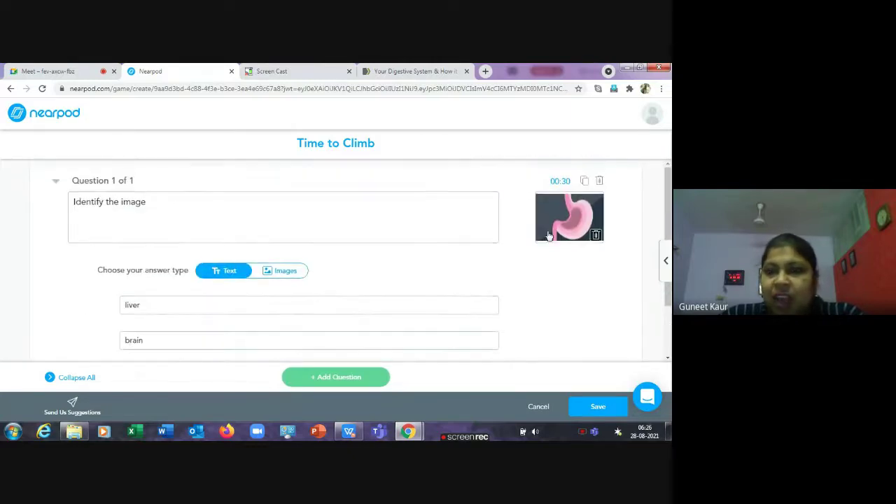
pyautogui.click(42, 71)
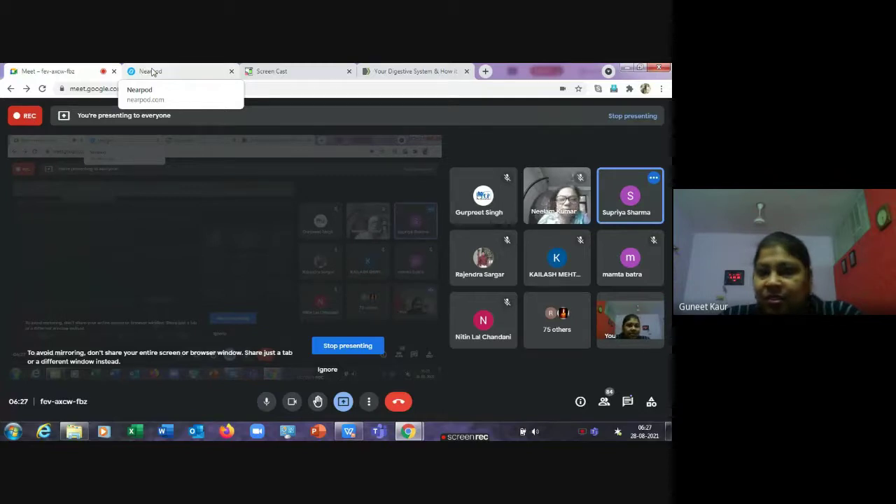
pyautogui.click(153, 73)
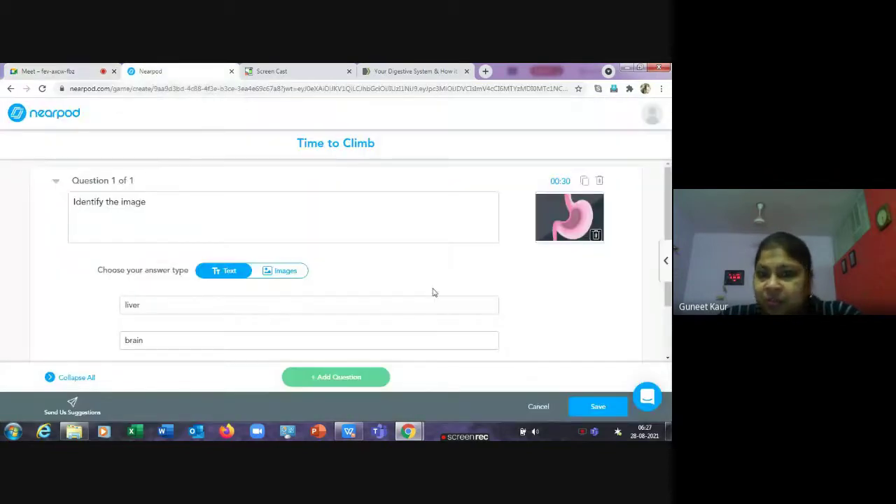
pyautogui.scroll(-1, 431, 292)
pyautogui.scroll(1, 428, 298)
pyautogui.scroll(1, 428, 298)
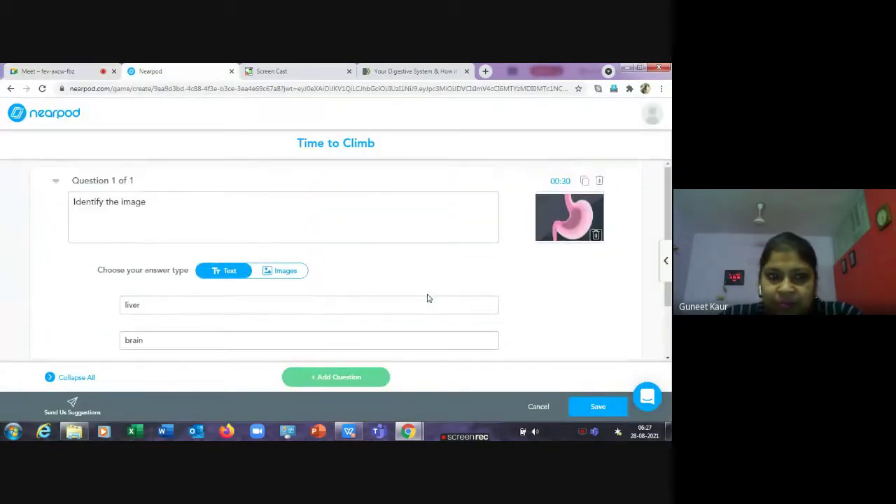
pyautogui.scroll(-2, 448, 360)
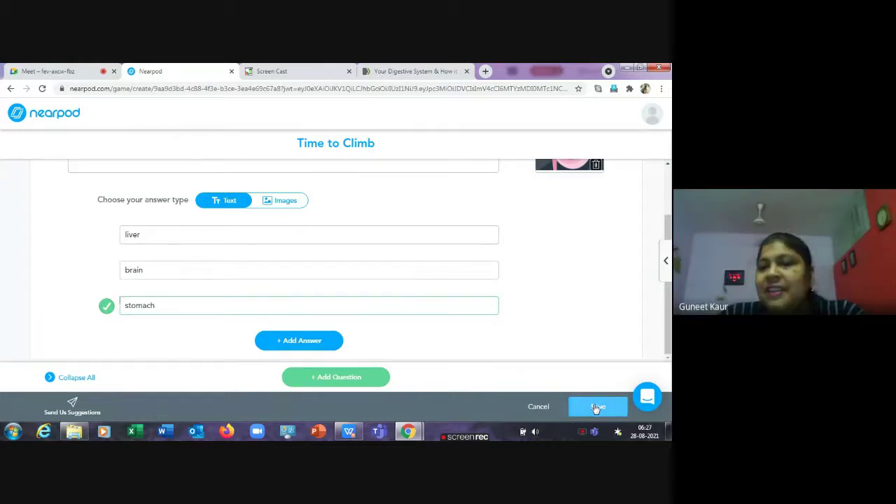
pyautogui.scroll(1, 334, 250)
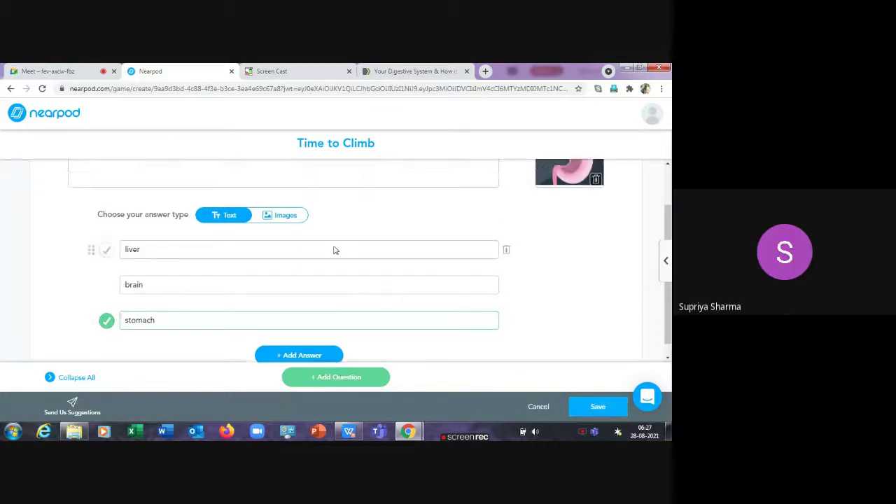
pyautogui.scroll(-1, 332, 248)
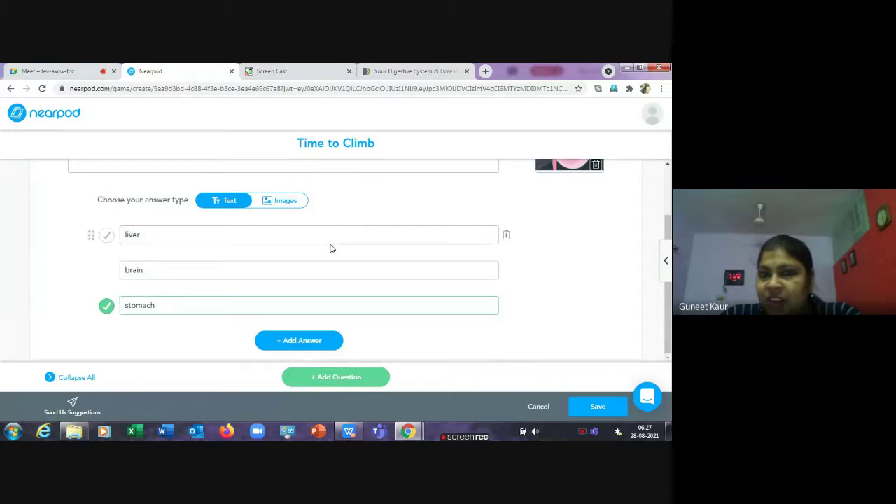
# Discard the new Time to Climb activity and return to the lesson overview.
pyautogui.click(591, 407)
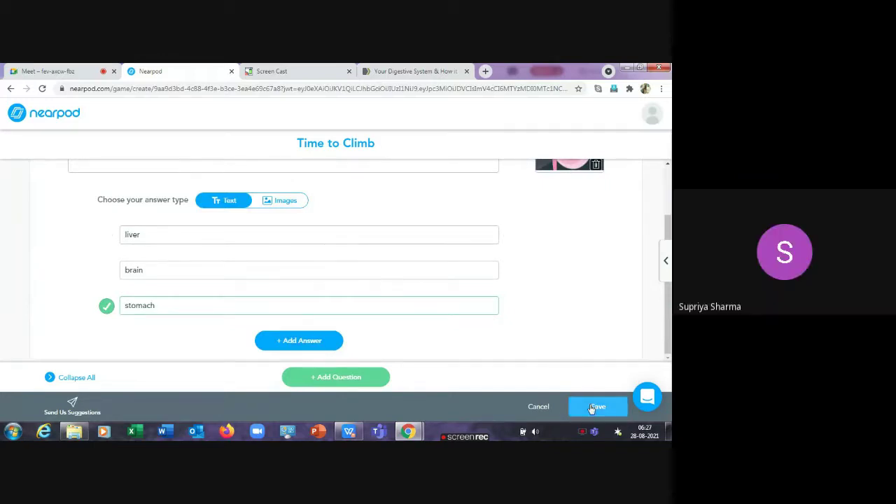
pyautogui.click(538, 408)
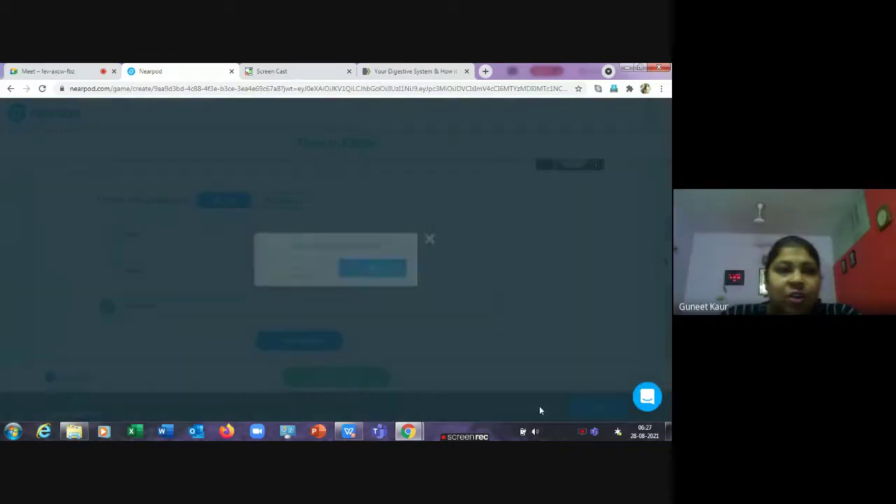
pyautogui.click(373, 271)
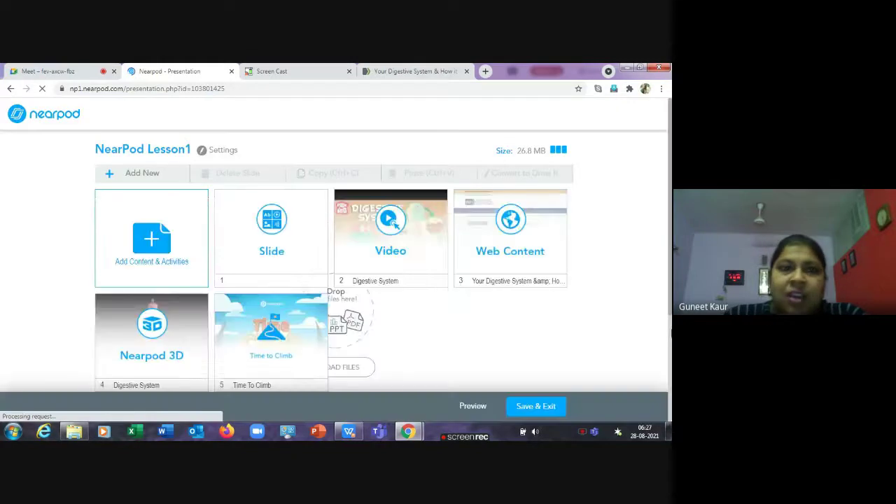
# Add the Area Builder Game from the PhET simulations' Math: Elementary School category to the lesson.
pyautogui.click(158, 257)
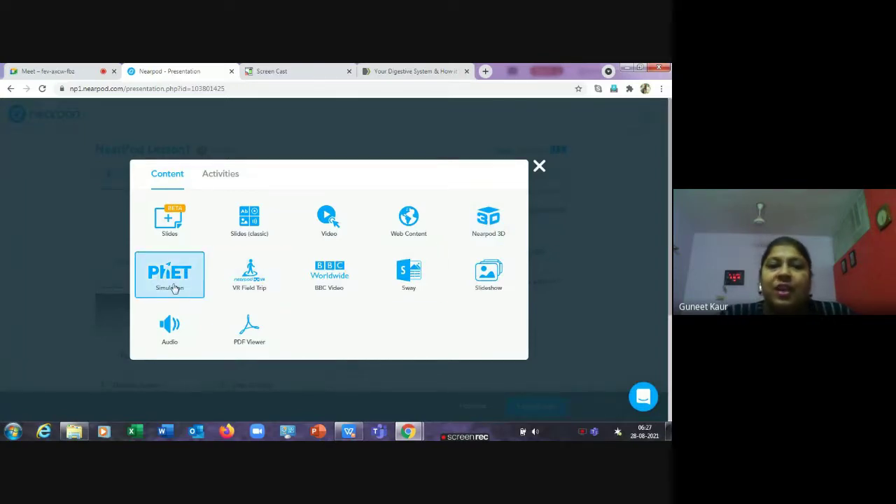
pyautogui.click(195, 280)
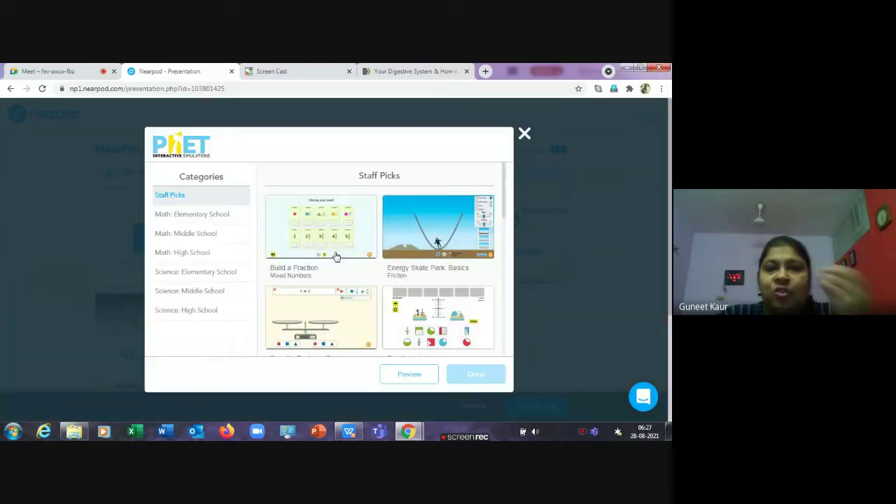
pyautogui.click(40, 72)
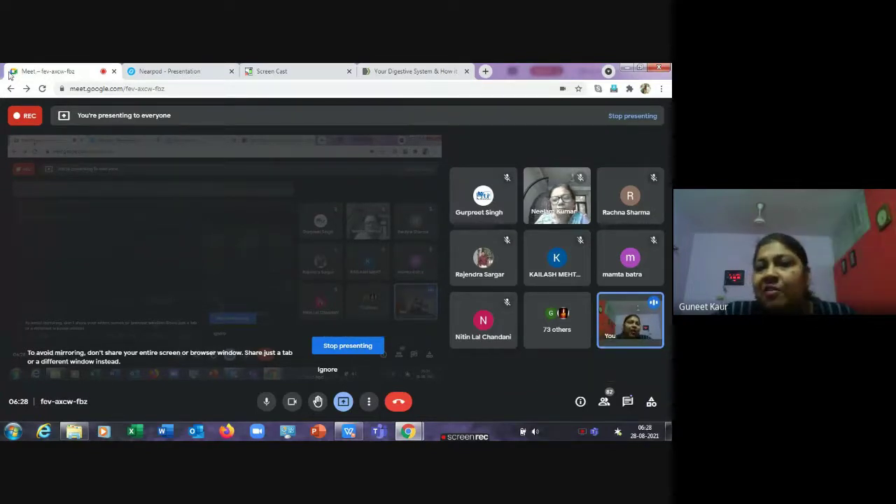
pyautogui.click(175, 71)
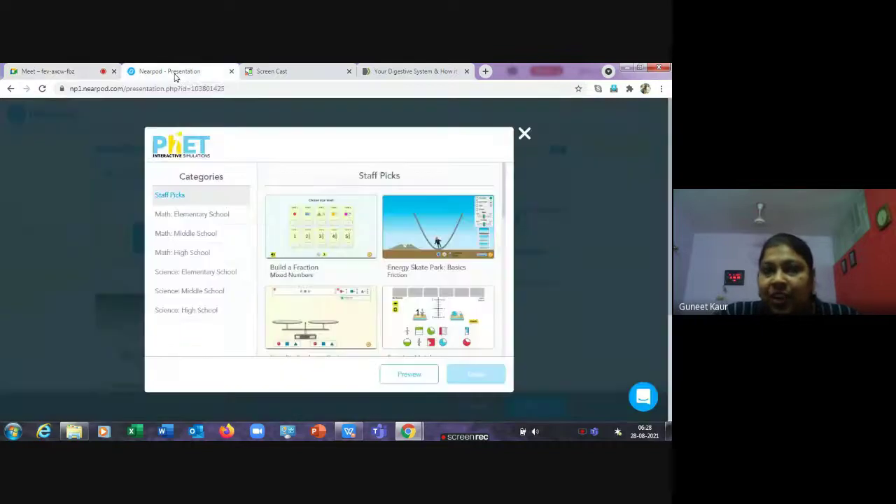
pyautogui.click(203, 216)
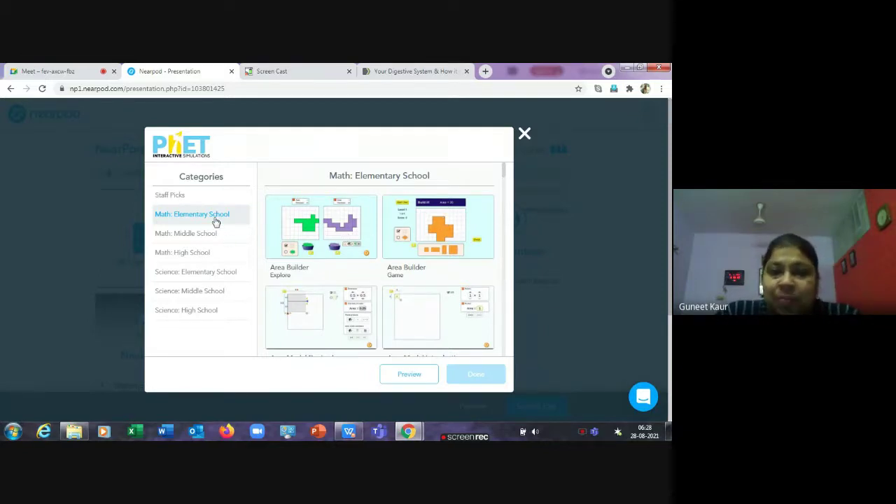
pyautogui.click(337, 231)
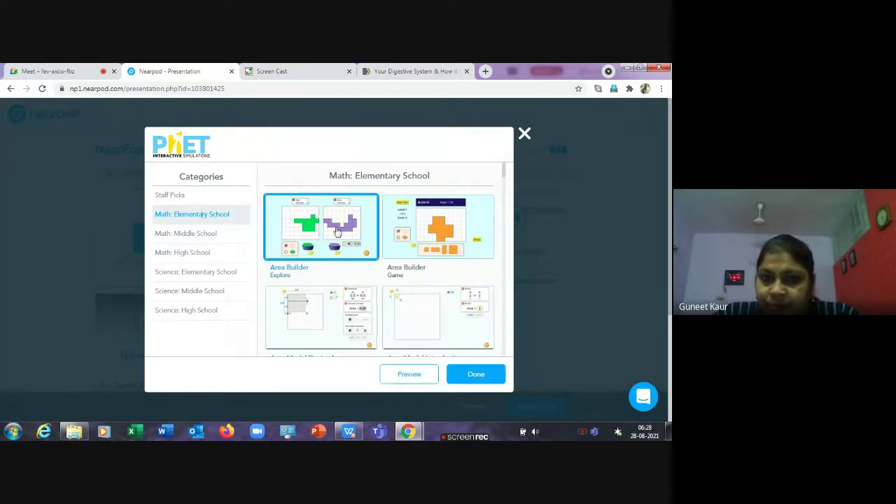
pyautogui.click(473, 238)
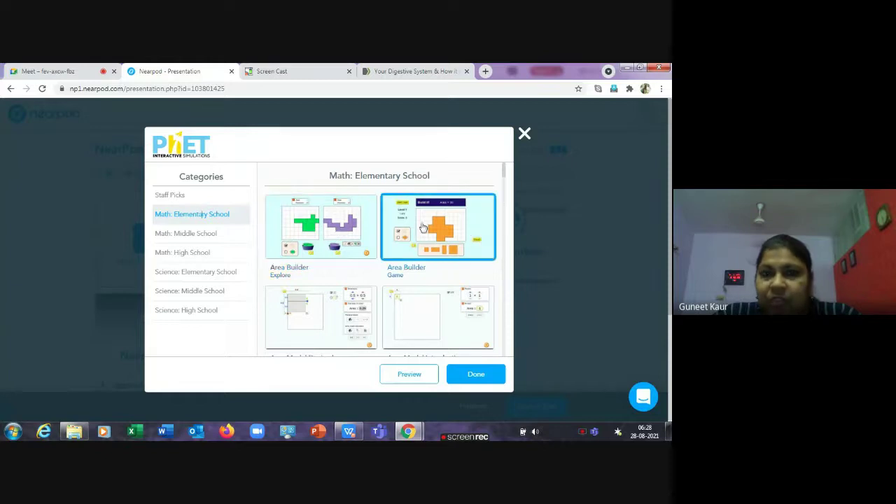
pyautogui.click(473, 374)
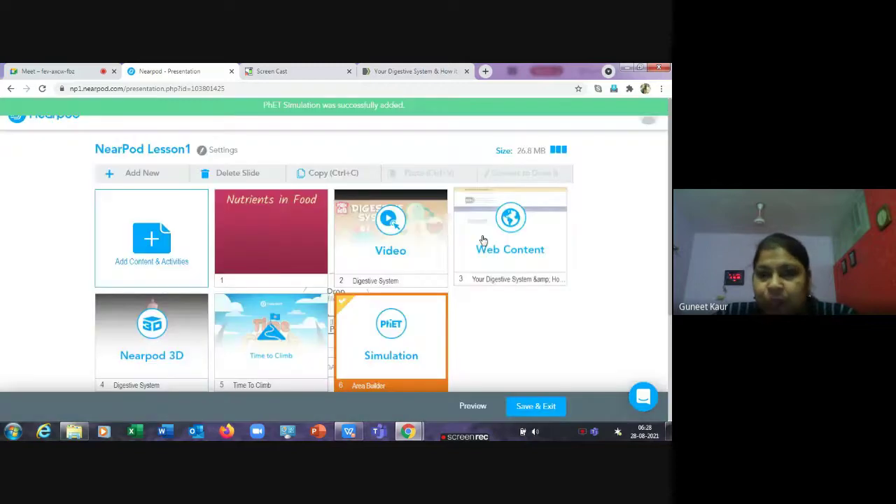
# Delete the Area Builder simulation from the lesson.
pyautogui.rightClick(407, 320)
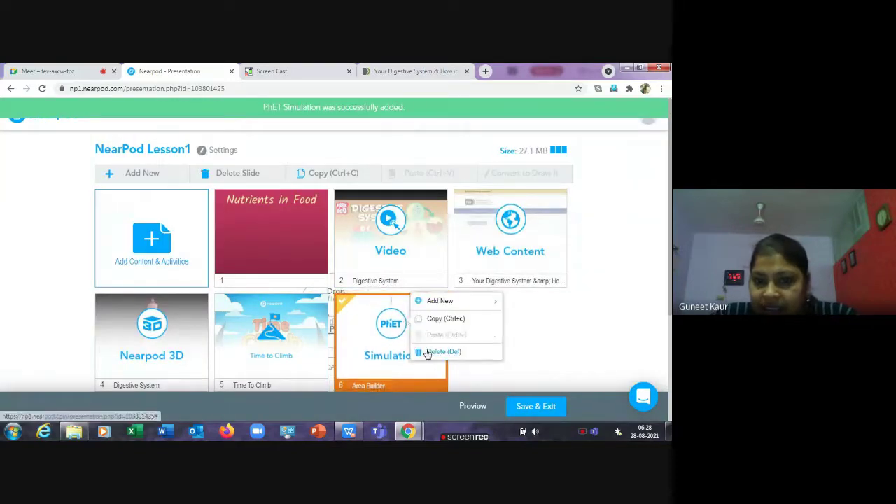
pyautogui.click(426, 351)
pyautogui.click(370, 211)
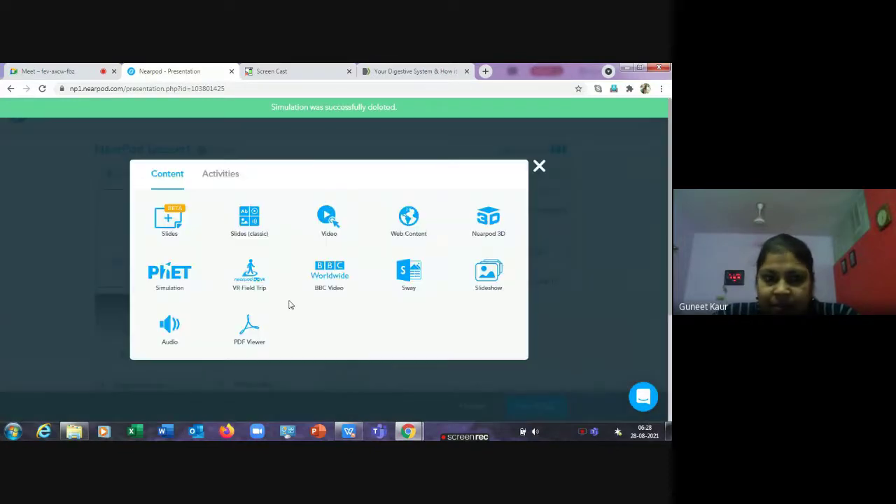
# Preview level 1 of the Area Builder Game in PhET's Math: Elementary School category, then add an Area Builder simulation to the lesson.
pyautogui.click(170, 275)
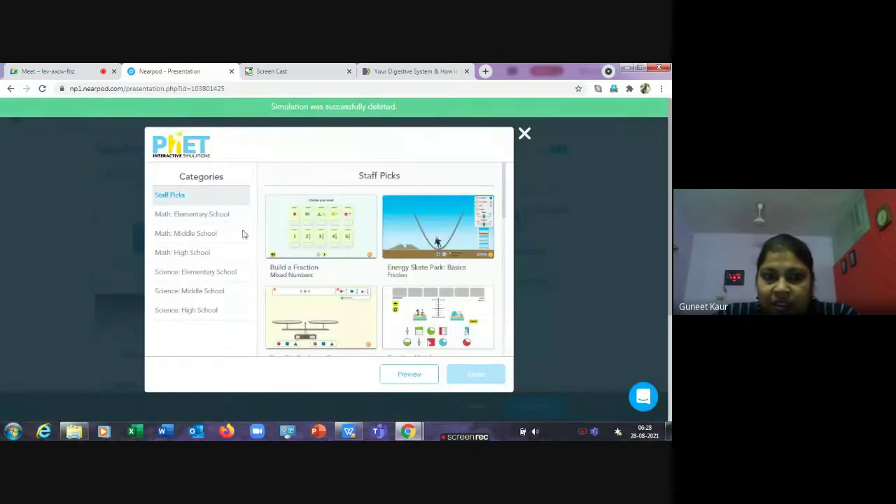
pyautogui.click(220, 216)
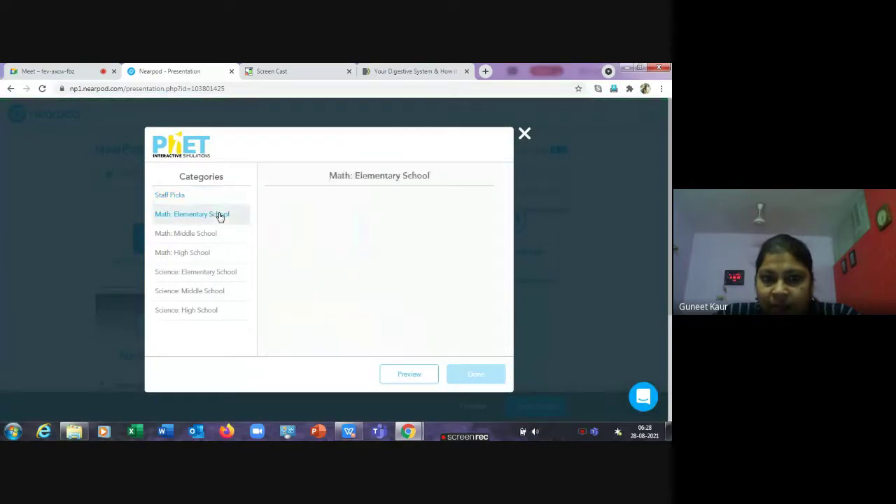
pyautogui.click(441, 240)
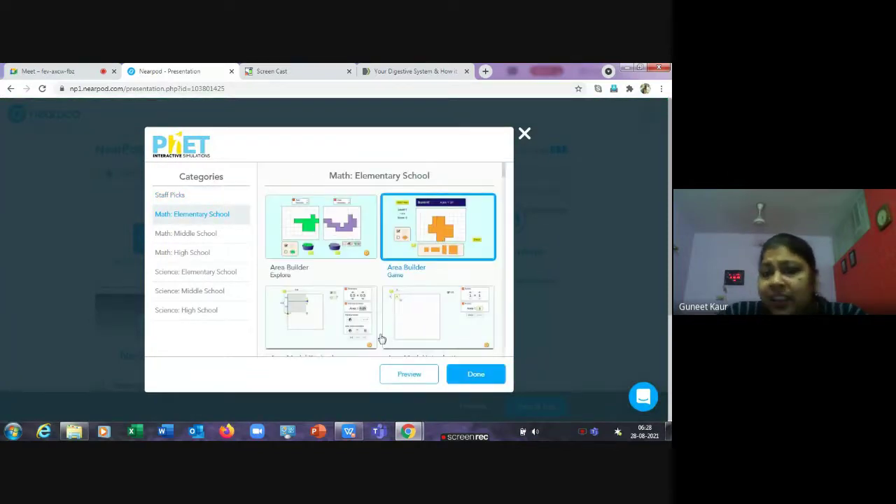
pyautogui.click(409, 375)
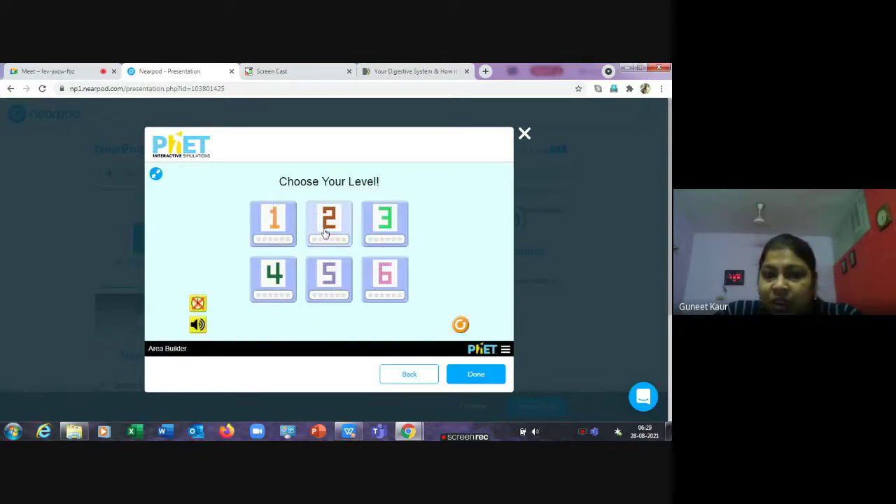
pyautogui.click(277, 225)
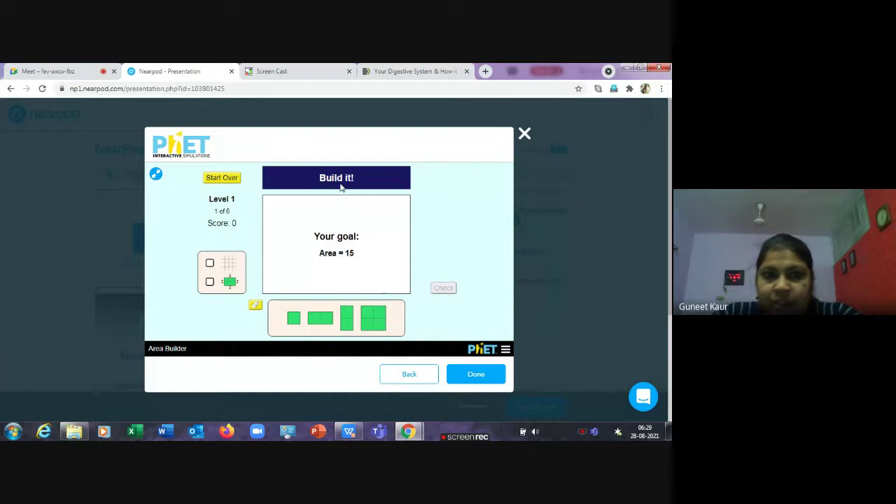
pyautogui.click(406, 376)
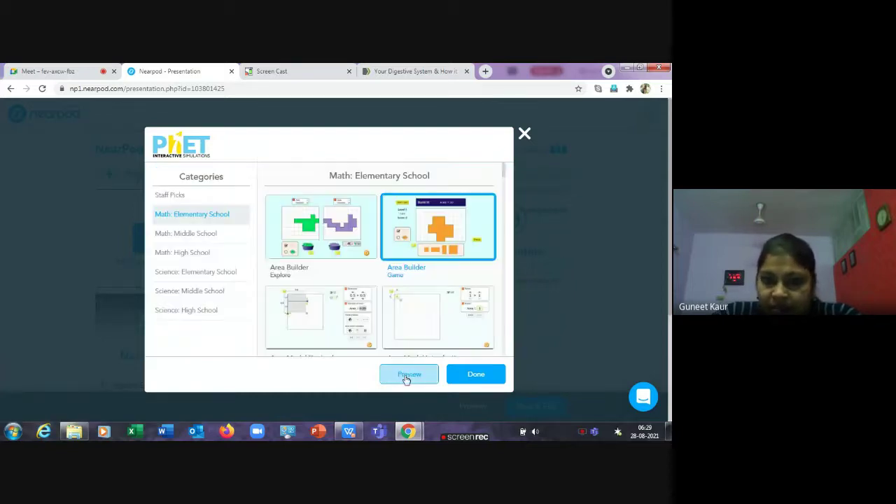
pyautogui.click(345, 258)
pyautogui.click(467, 375)
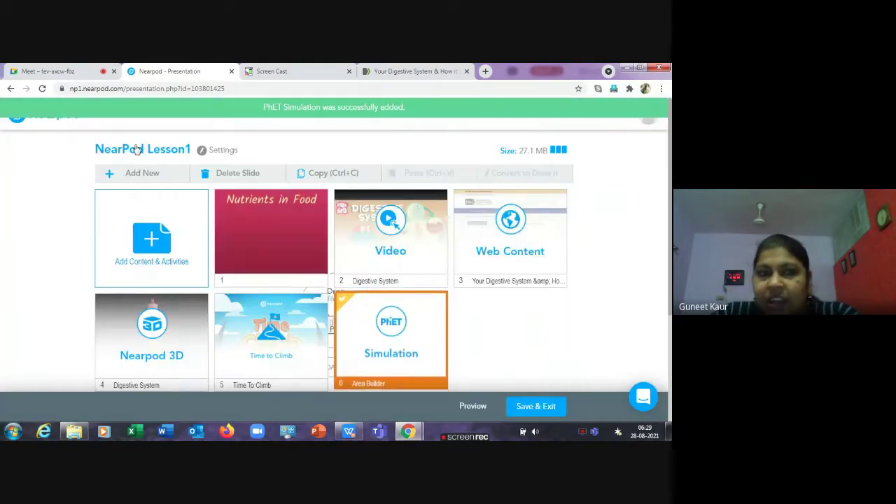
# Preview the Area Builder Explore simulation from PhET's Math: Elementary School category.
pyautogui.click(164, 222)
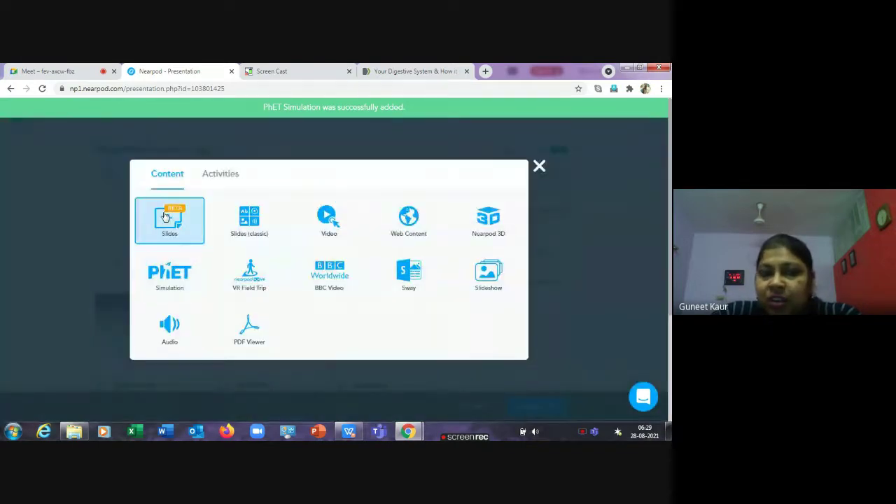
pyautogui.click(166, 277)
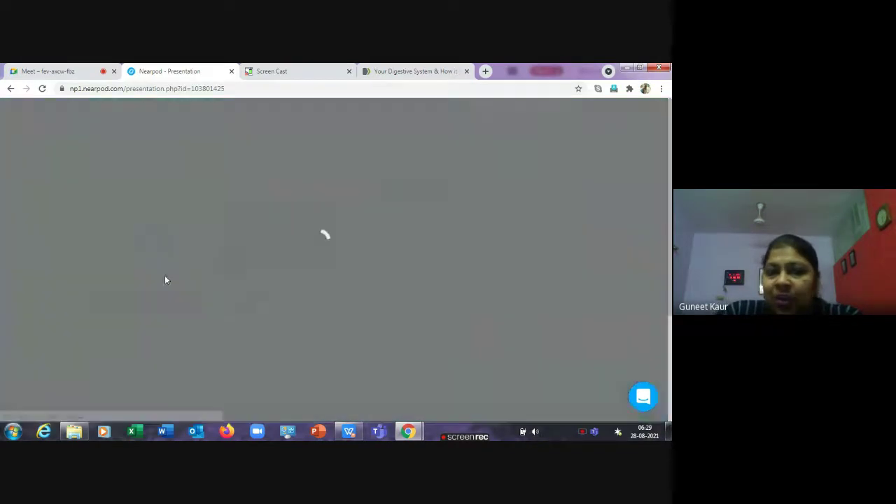
pyautogui.click(187, 219)
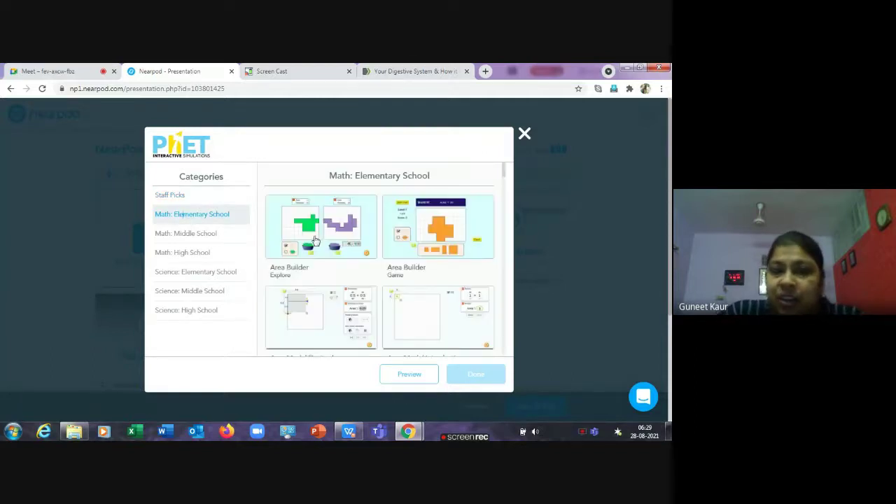
pyautogui.click(316, 238)
pyautogui.click(401, 374)
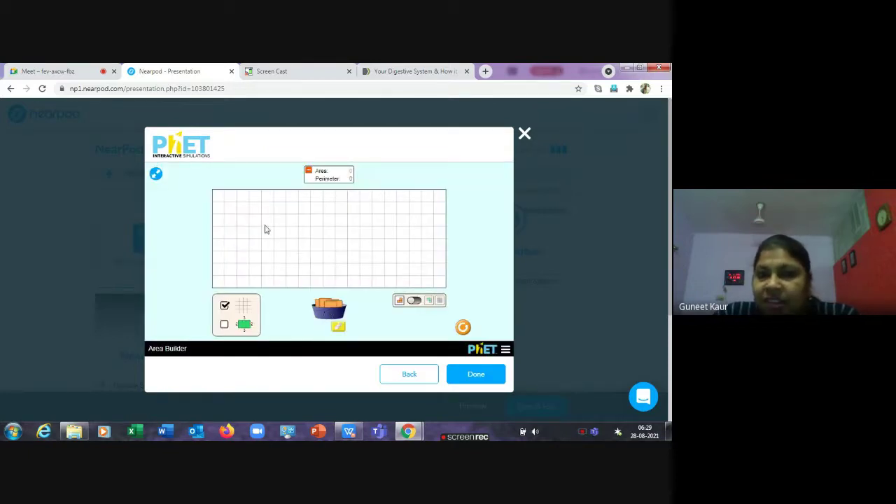
# Show Area Builder in full screen and build a shape from five orange squares: a two-by-two block with one square above its right column.
pyautogui.moveTo(320, 303); pyautogui.dragTo(279, 259)
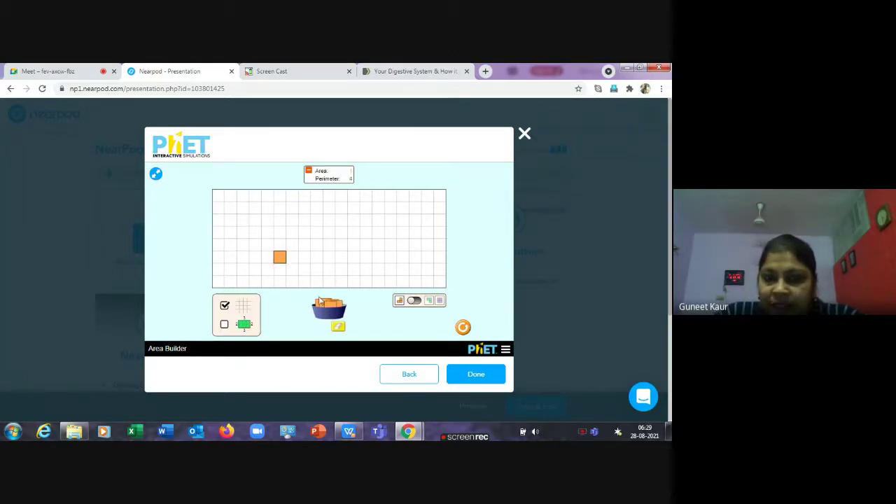
pyautogui.click(155, 174)
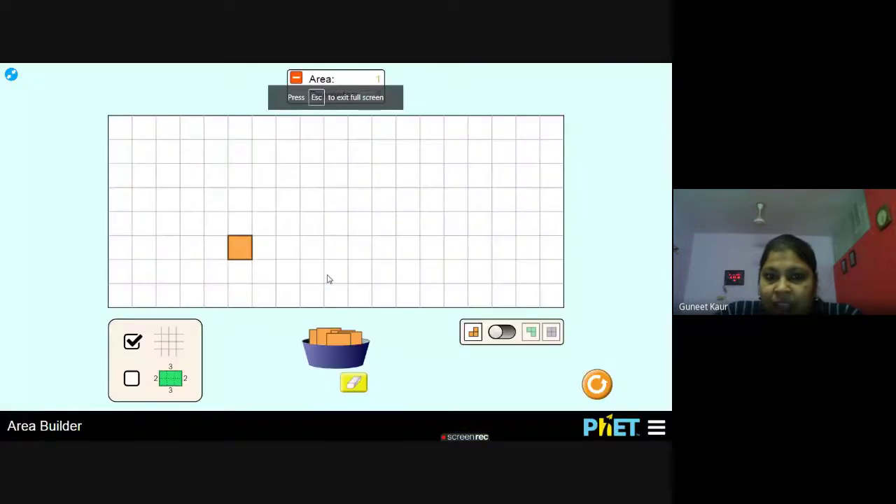
pyautogui.moveTo(336, 336); pyautogui.dragTo(263, 240)
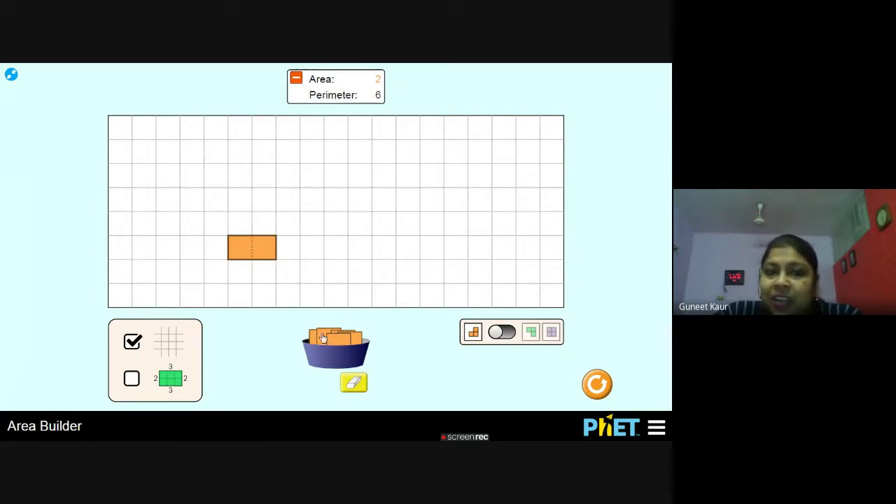
pyautogui.moveTo(329, 341); pyautogui.dragTo(238, 271)
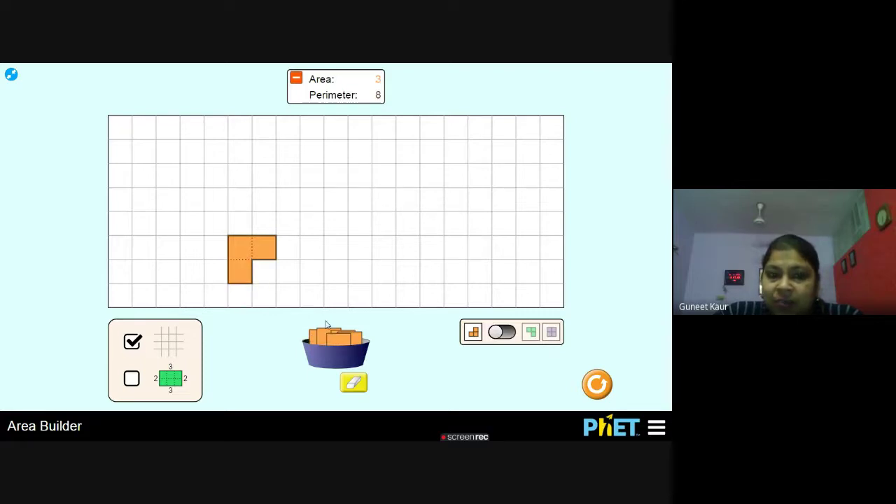
pyautogui.moveTo(338, 342); pyautogui.dragTo(271, 269)
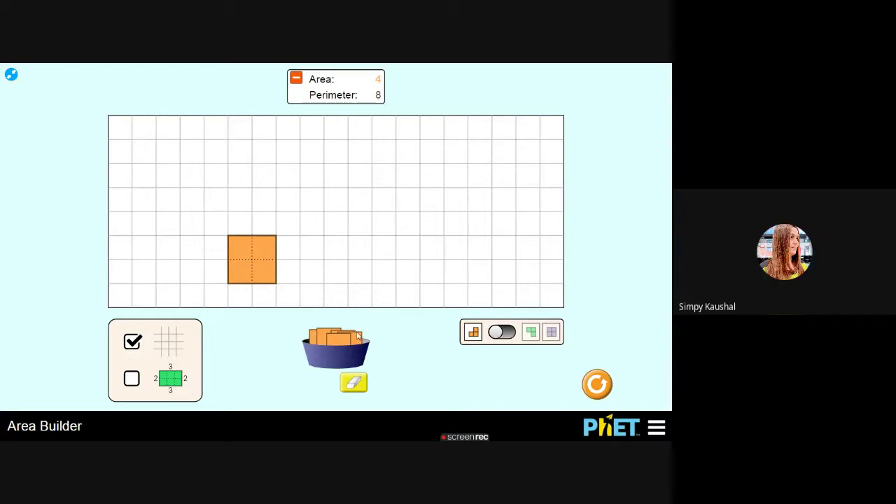
pyautogui.moveTo(346, 342); pyautogui.dragTo(292, 221)
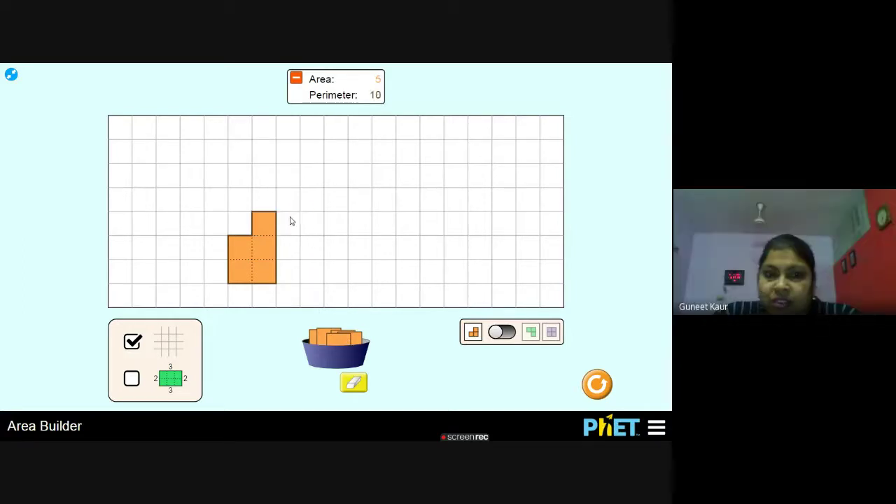
# Leave the full-screen simulation to check the participants in the Google Meet call, and return to the Nearpod presentation.
pyautogui.hotkey('alt', 'Tab')
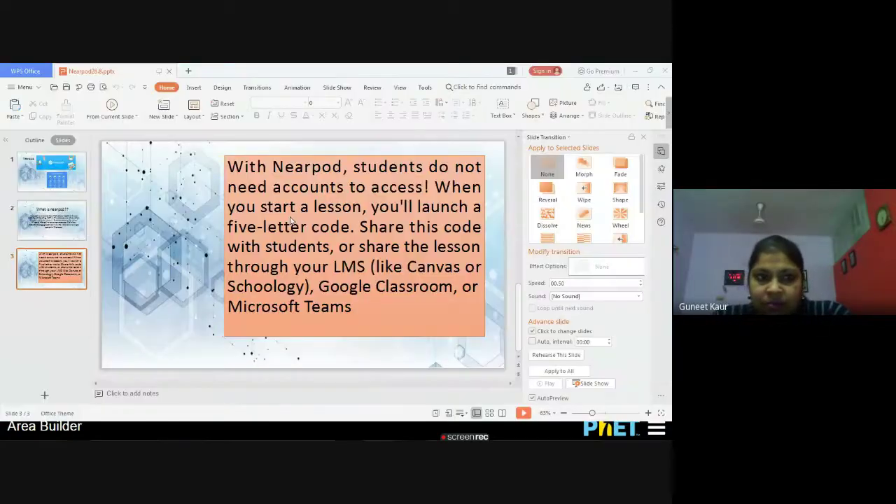
pyautogui.hotkey('alt', 'Tab')
pyautogui.press('Escape')
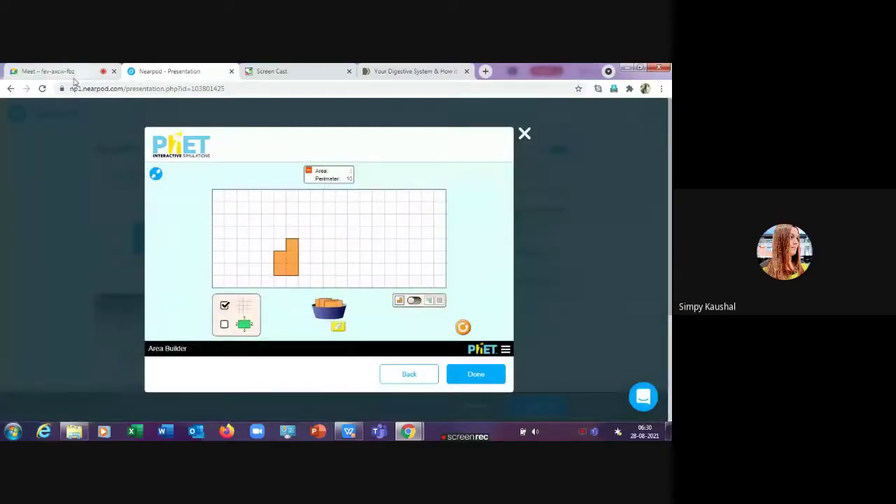
pyautogui.click(70, 73)
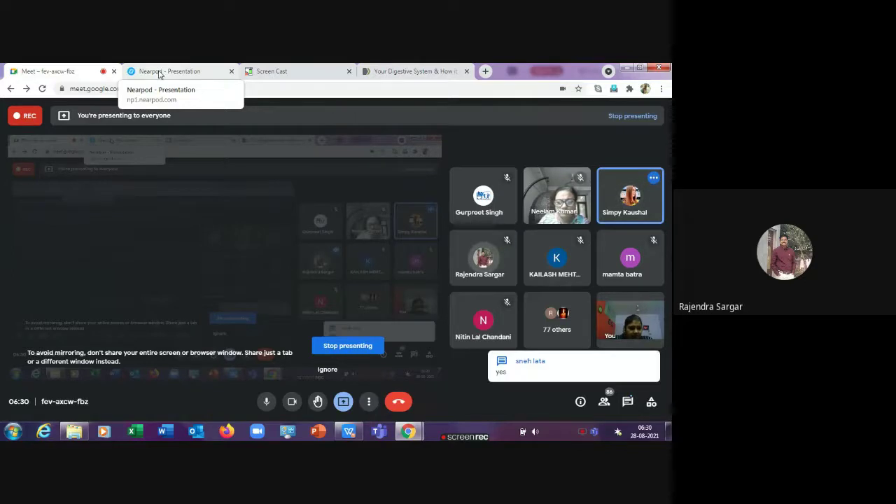
pyautogui.click(159, 73)
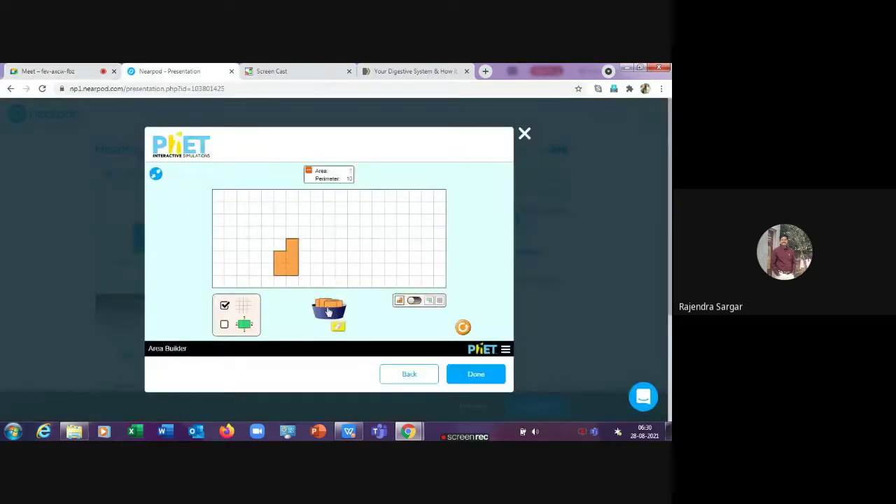
# Add orange tiles to the shape on the Area Builder grid to form a rectangle five squares wide and three squares high.
pyautogui.moveTo(330, 310); pyautogui.dragTo(304, 259)
pyautogui.moveTo(324, 307); pyautogui.dragTo(242, 232)
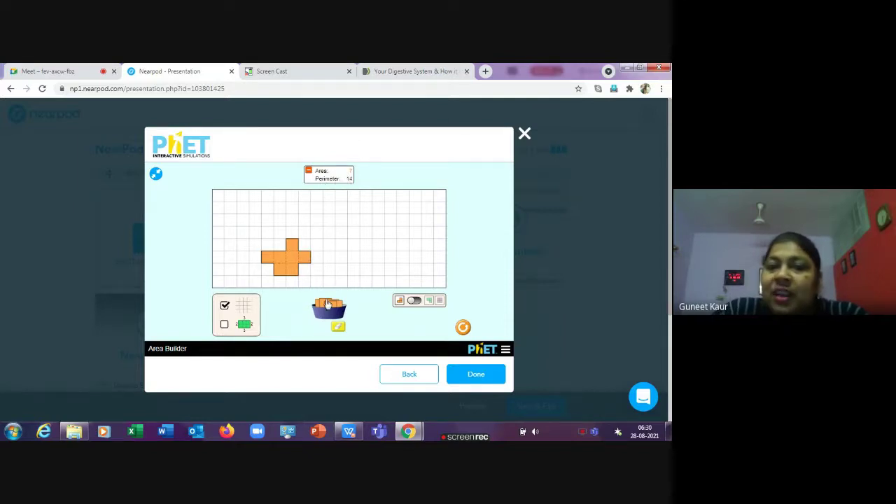
pyautogui.moveTo(309, 256); pyautogui.dragTo(306, 244)
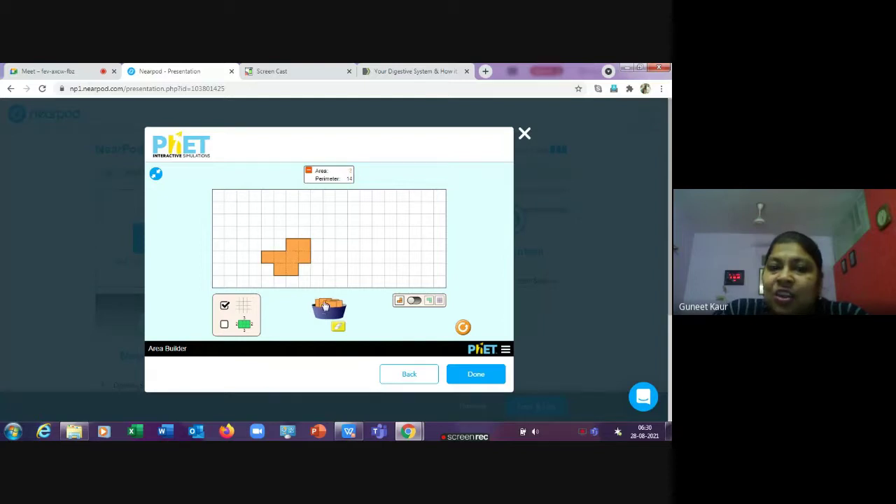
pyautogui.moveTo(327, 305); pyautogui.dragTo(304, 269)
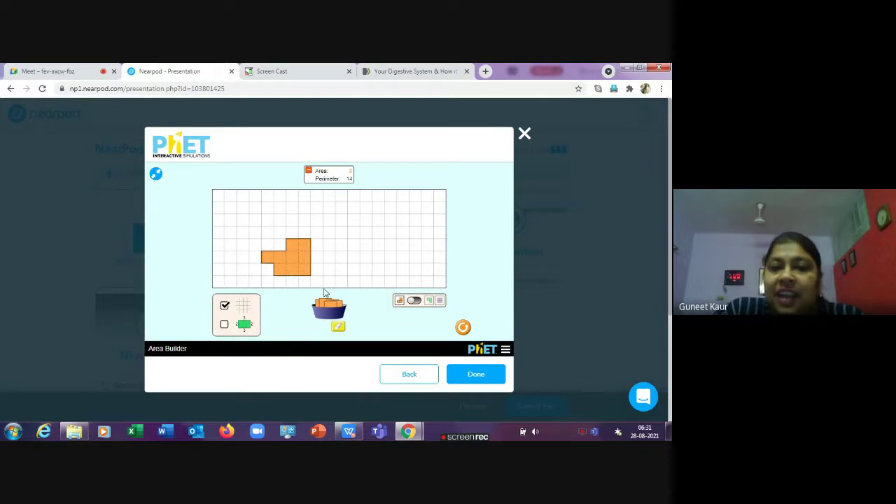
pyautogui.moveTo(331, 310); pyautogui.dragTo(317, 257)
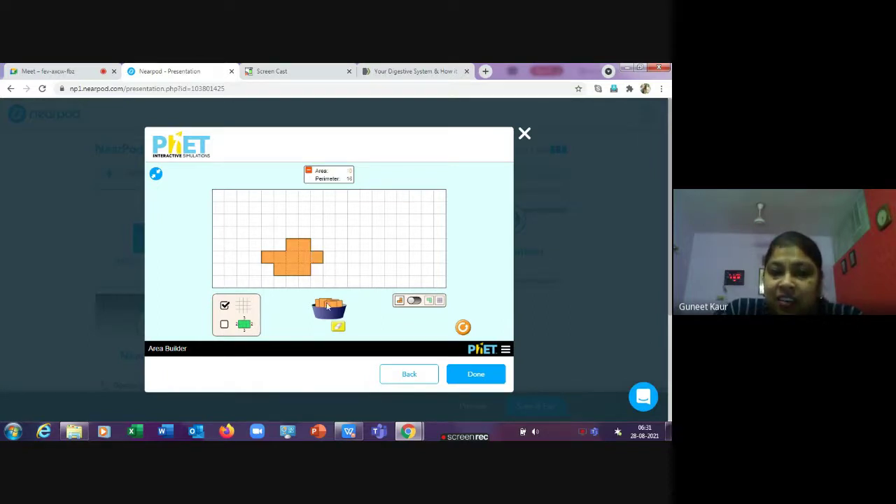
pyautogui.moveTo(326, 306); pyautogui.dragTo(319, 272)
pyautogui.moveTo(321, 305); pyautogui.dragTo(280, 244)
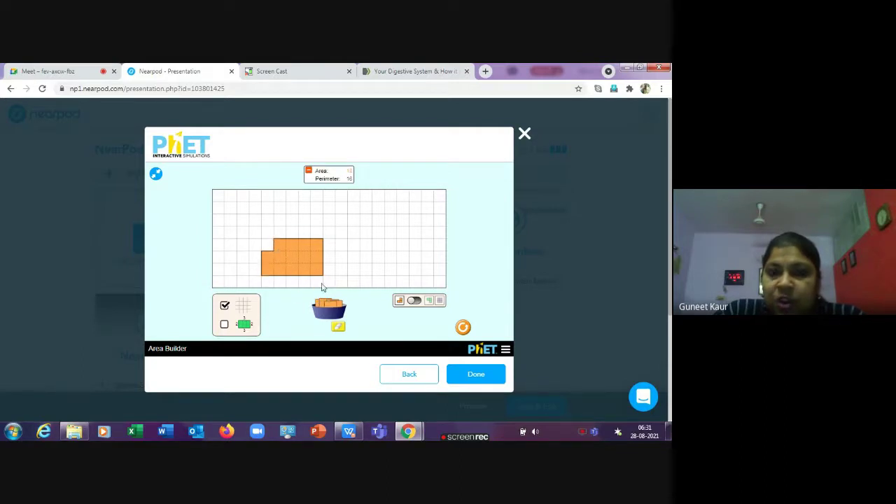
pyautogui.moveTo(327, 306); pyautogui.dragTo(266, 247)
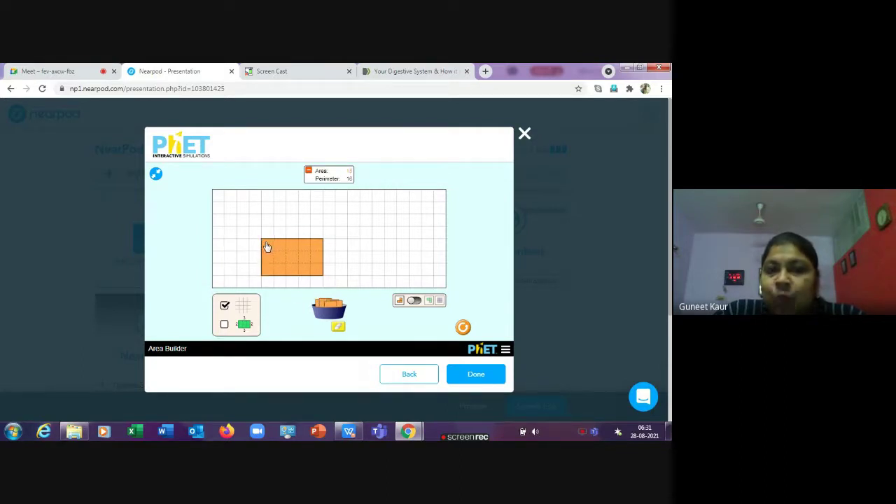
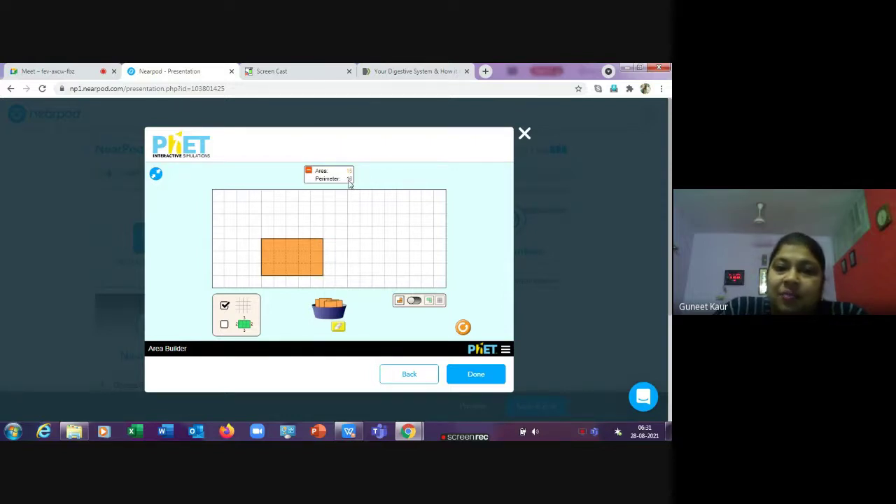
# Place one extra tile above the rectangle's right-hand column and close the Area Builder simulation.
pyautogui.moveTo(336, 307); pyautogui.dragTo(317, 232)
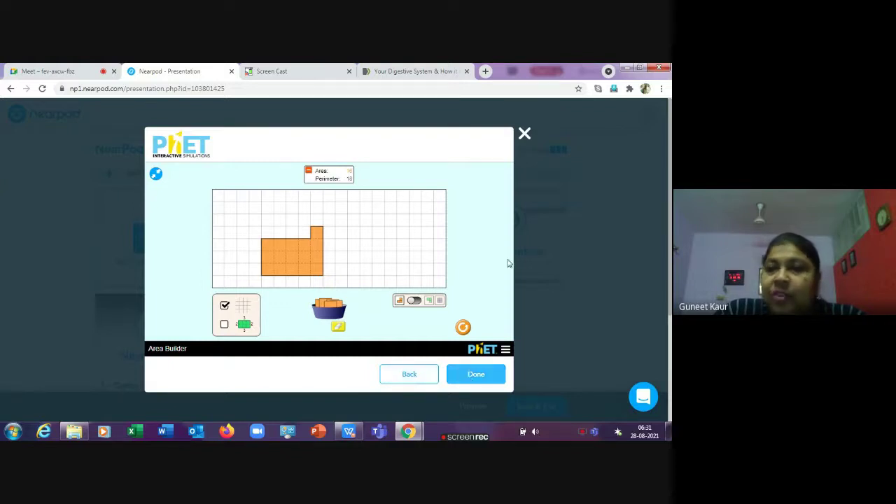
pyautogui.click(525, 134)
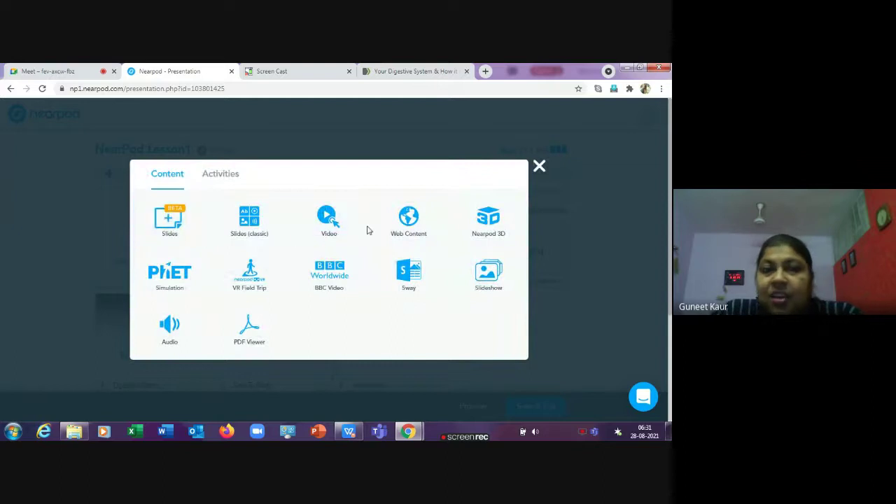
# Browse the VR Field Trip destinations and add Santorini, Greece to the lesson.
pyautogui.click(250, 277)
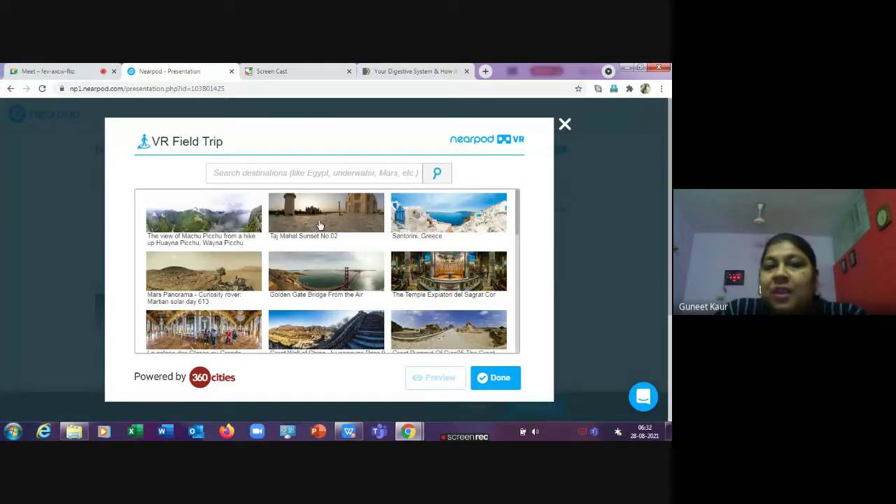
pyautogui.scroll(-3, 389, 278)
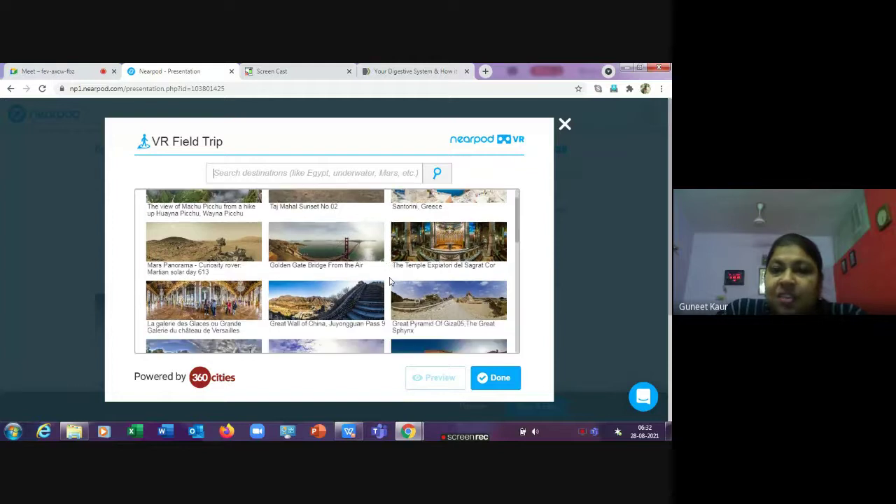
pyautogui.scroll(-8, 388, 278)
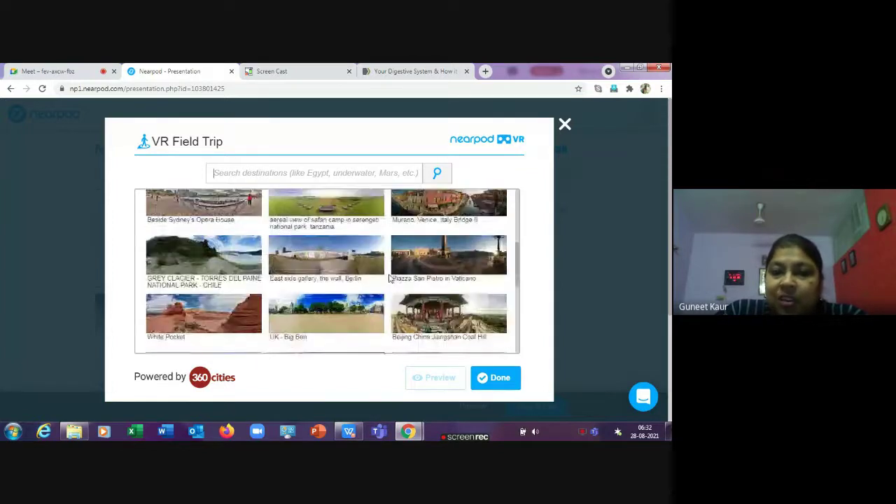
pyautogui.scroll(-6, 355, 262)
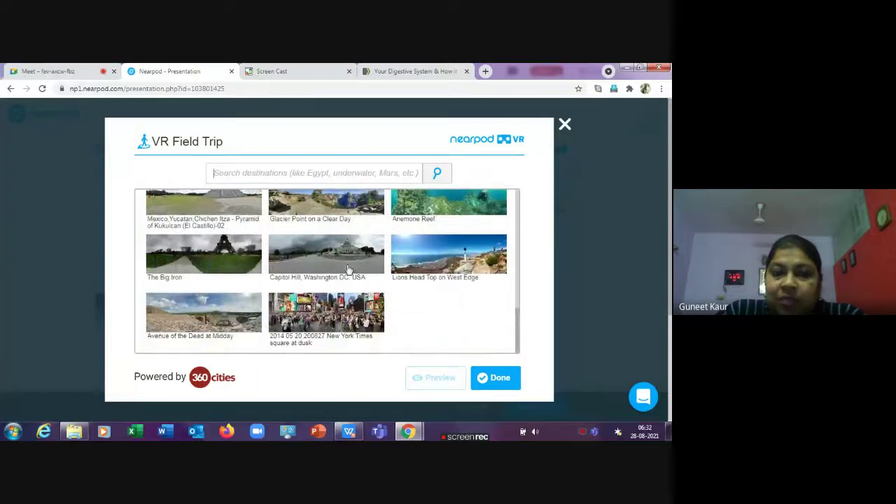
pyautogui.scroll(12, 352, 265)
pyautogui.scroll(4, 348, 270)
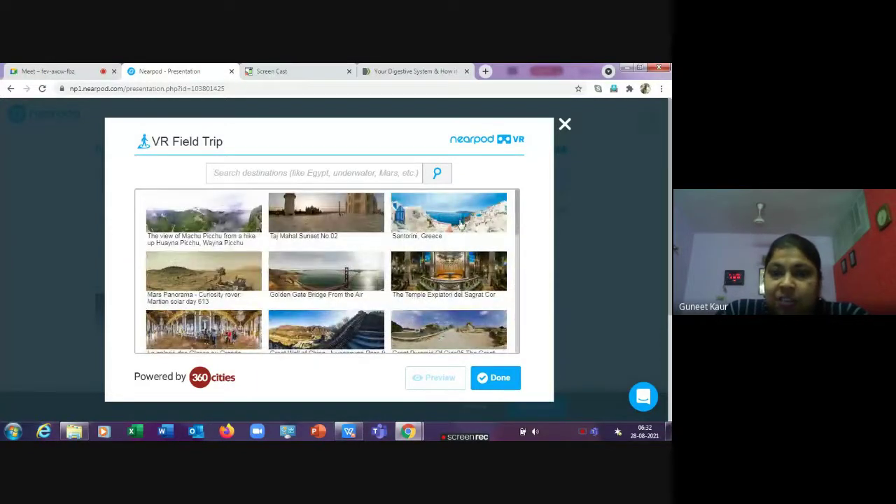
pyautogui.click(460, 223)
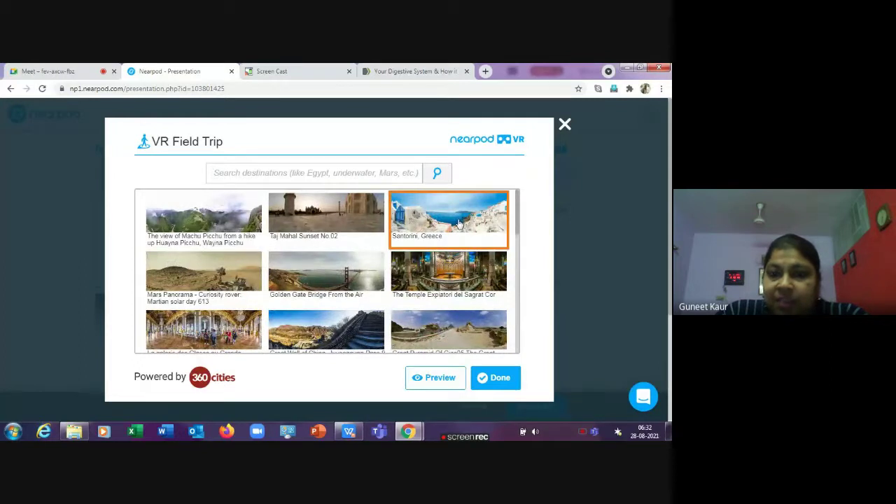
pyautogui.click(495, 381)
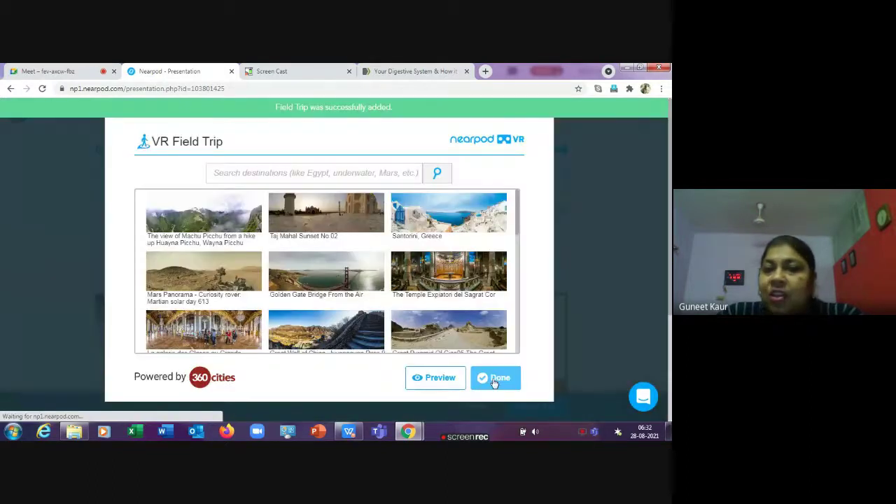
# Start a new Matching Pairs activity for the lesson.
pyautogui.scroll(-3, 394, 273)
pyautogui.scroll(2, 201, 212)
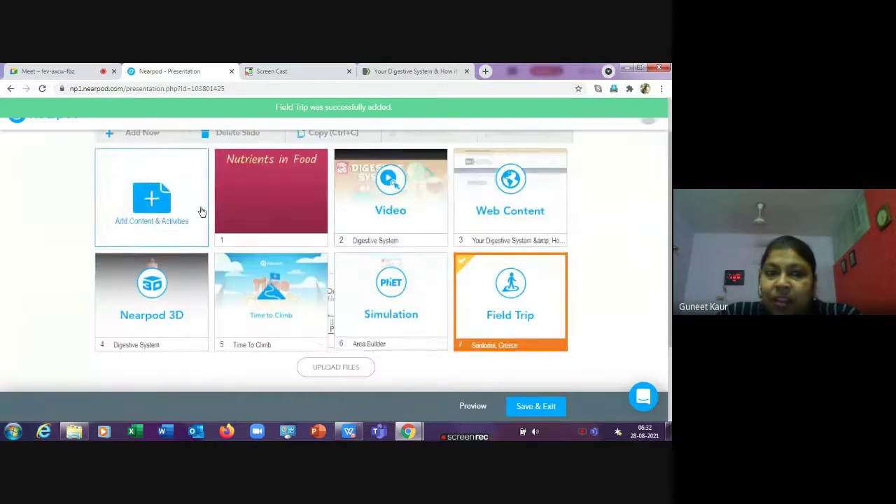
pyautogui.click(163, 213)
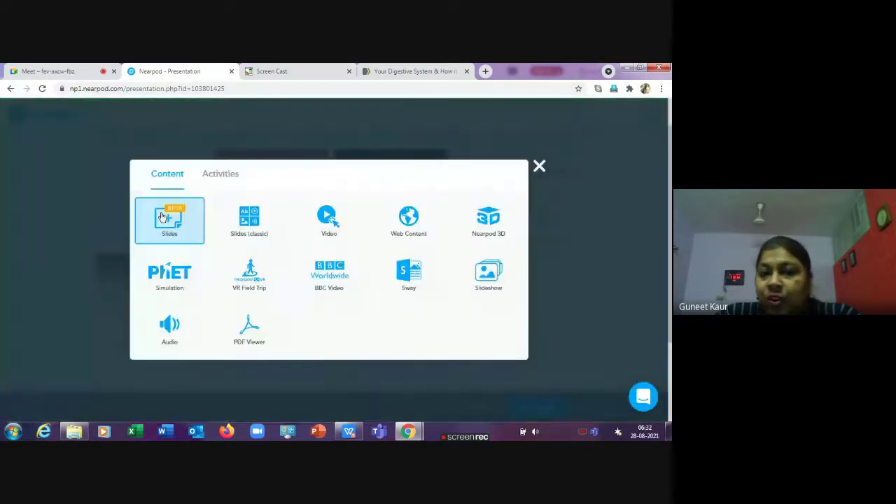
pyautogui.click(212, 175)
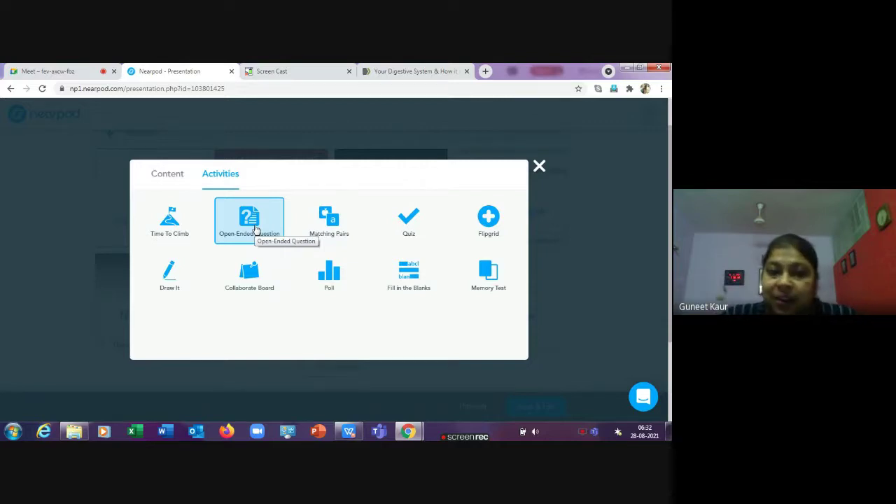
pyautogui.click(329, 222)
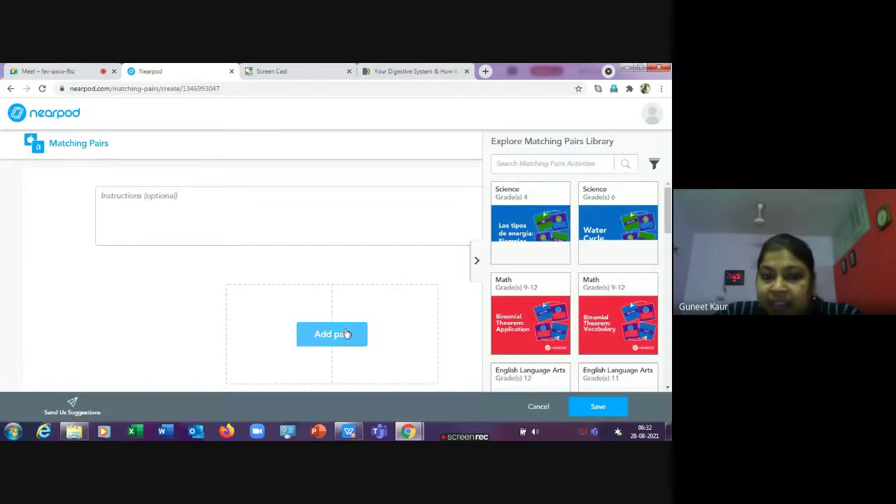
# Add the first pair and enter the text Vitamins on its first card.
pyautogui.click(346, 333)
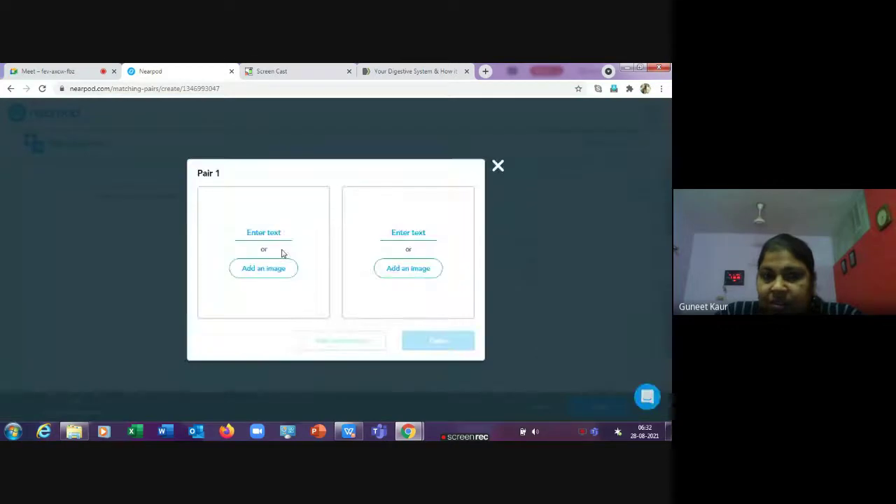
pyautogui.click(273, 227)
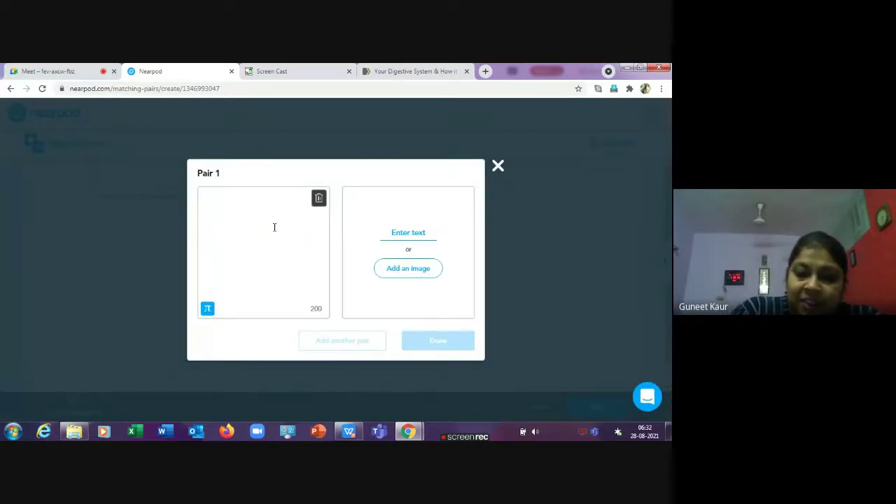
pyautogui.write('Vitamins')
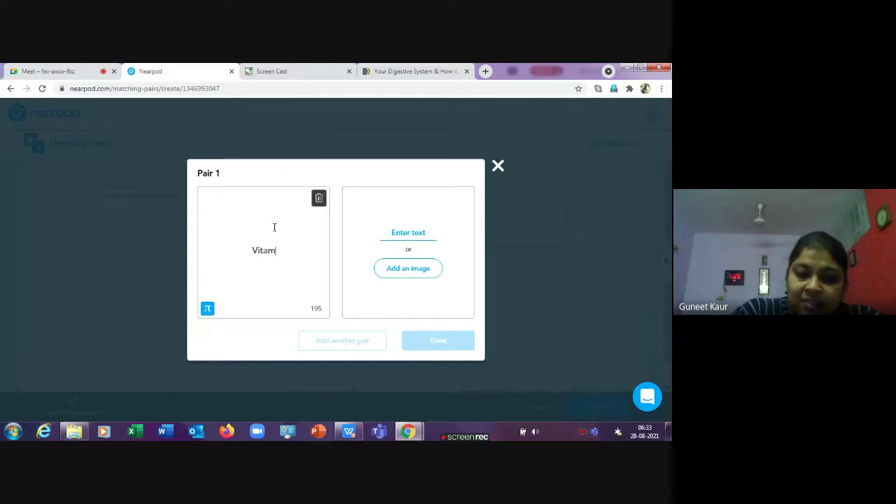
# Search images for fruits and vegetables and put a picture of assorted produce on the second card of Pair 1.
pyautogui.click(416, 272)
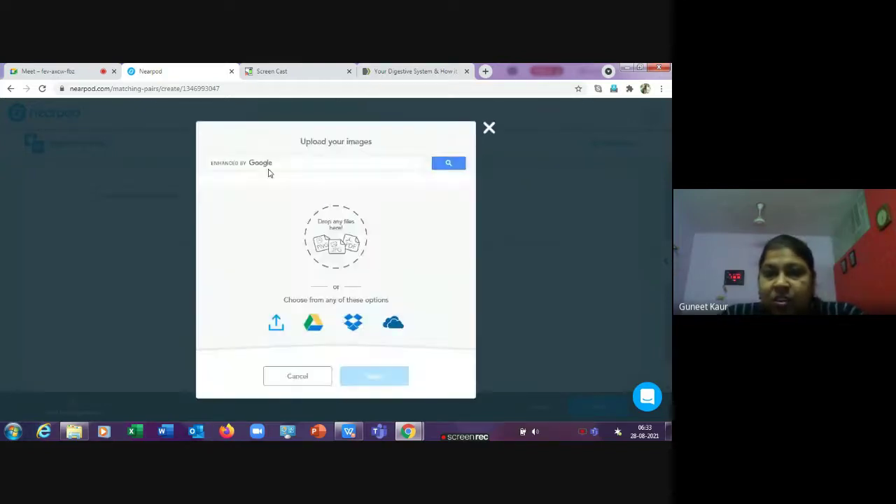
pyautogui.click(286, 161)
pyautogui.write('Fr')
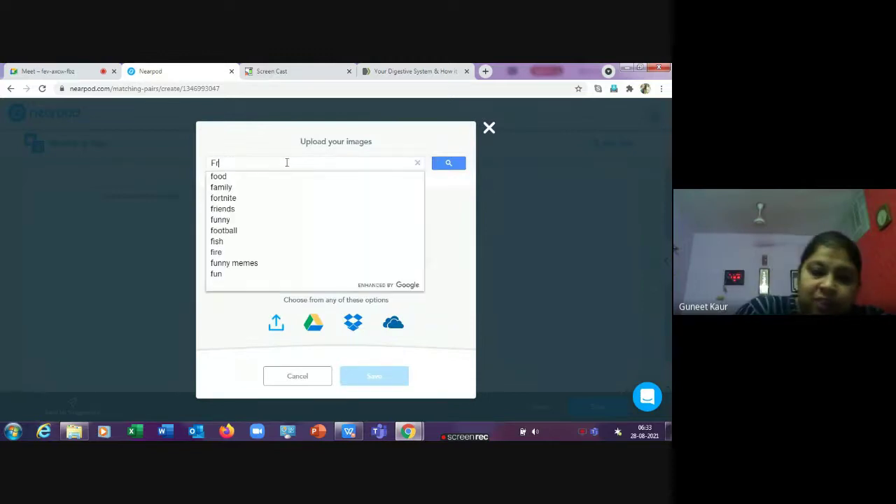
pyautogui.write('uits and')
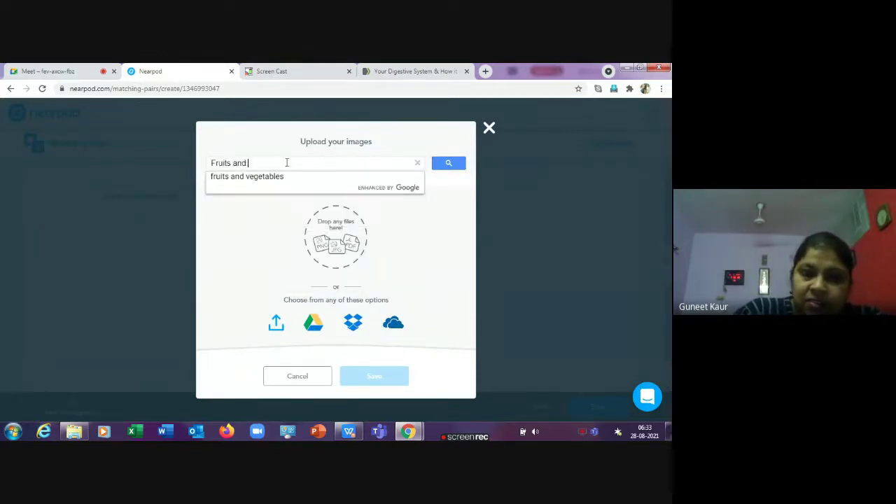
pyautogui.click(274, 177)
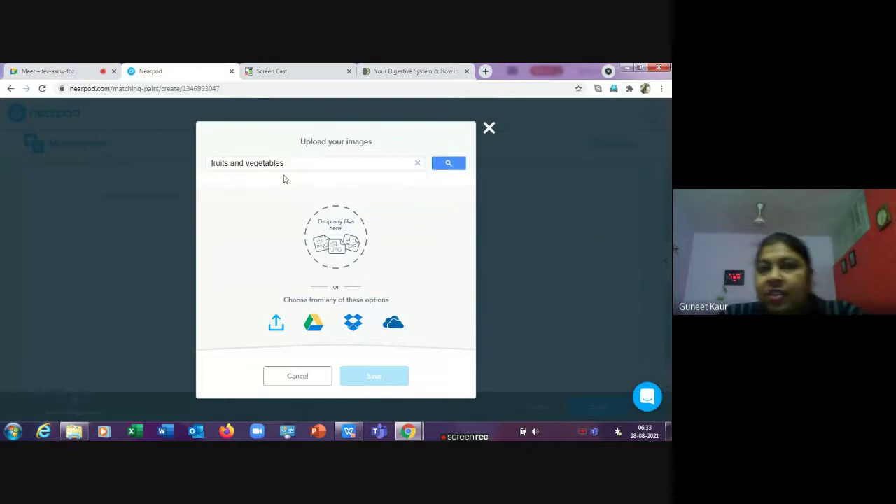
pyautogui.click(448, 164)
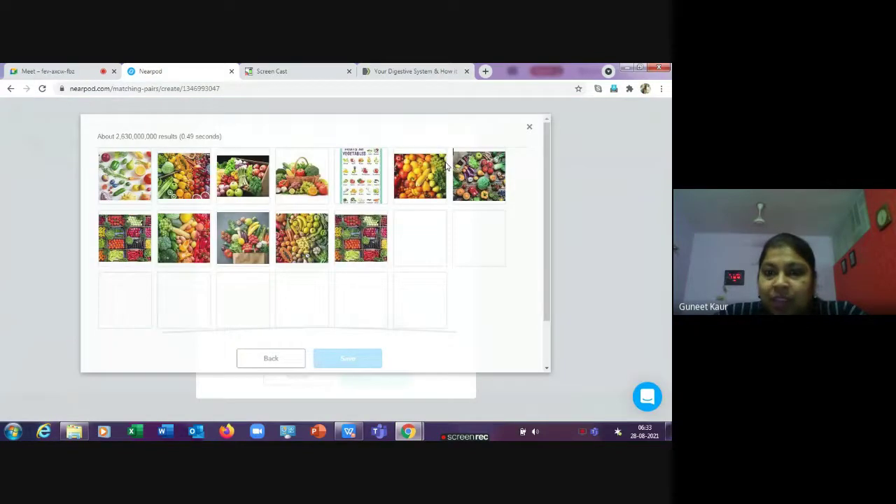
pyautogui.click(446, 166)
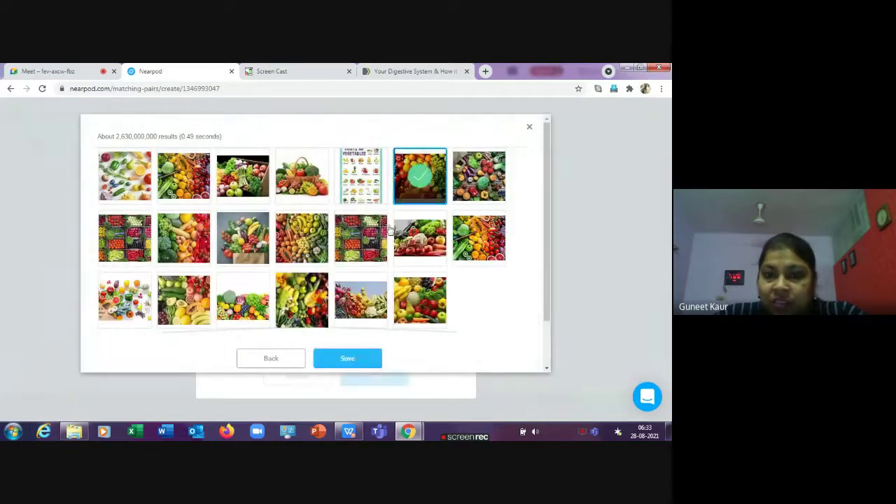
pyautogui.click(347, 358)
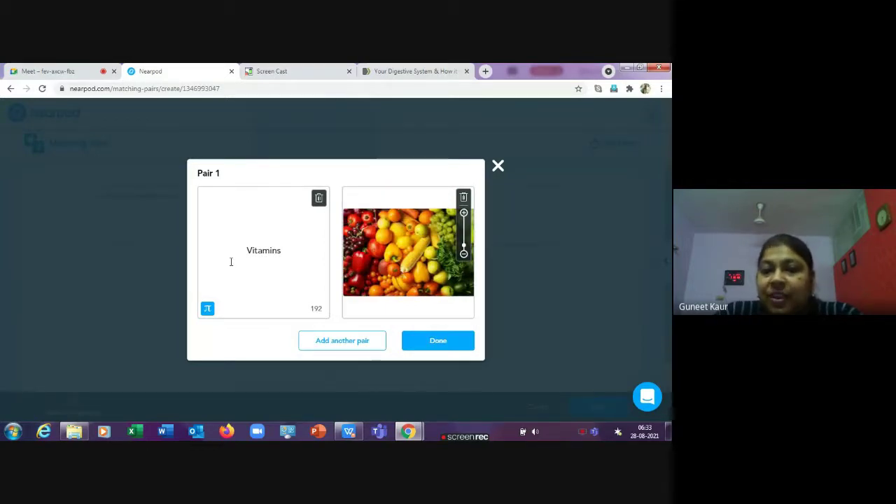
# Add a second pair, search images for Body building Food and put the bodybuilding diet picture on its first card.
pyautogui.click(337, 341)
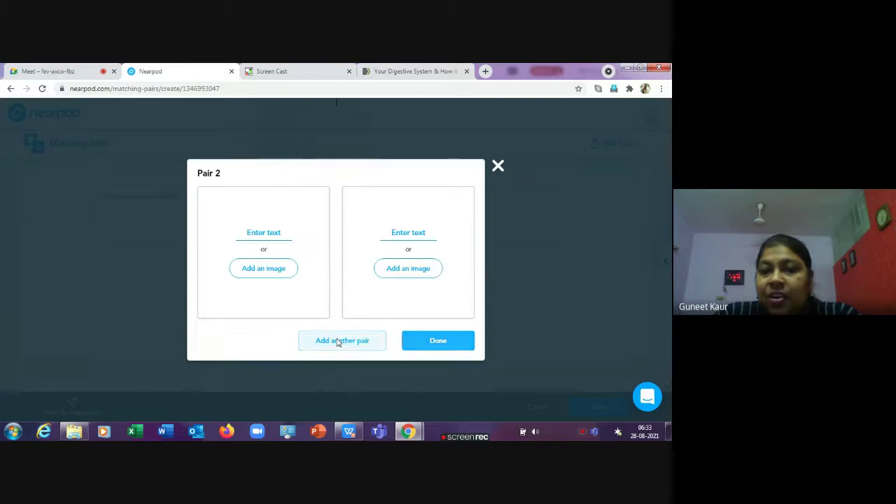
pyautogui.click(265, 270)
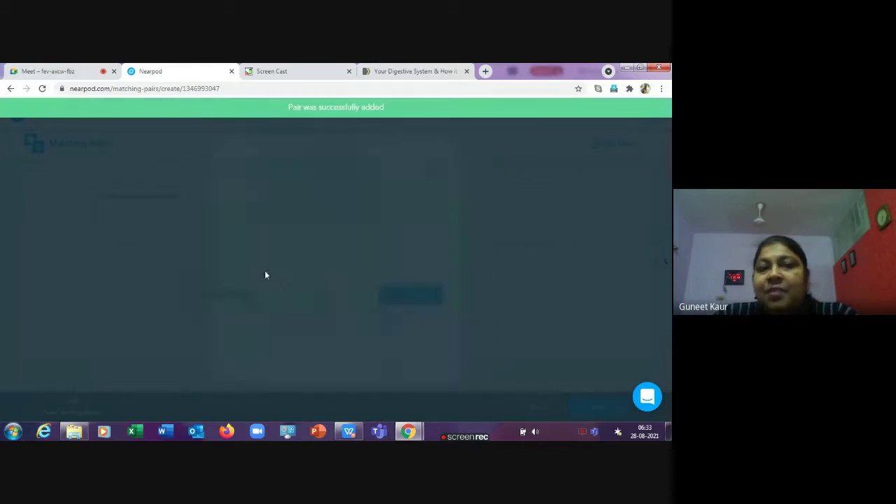
pyautogui.click(292, 164)
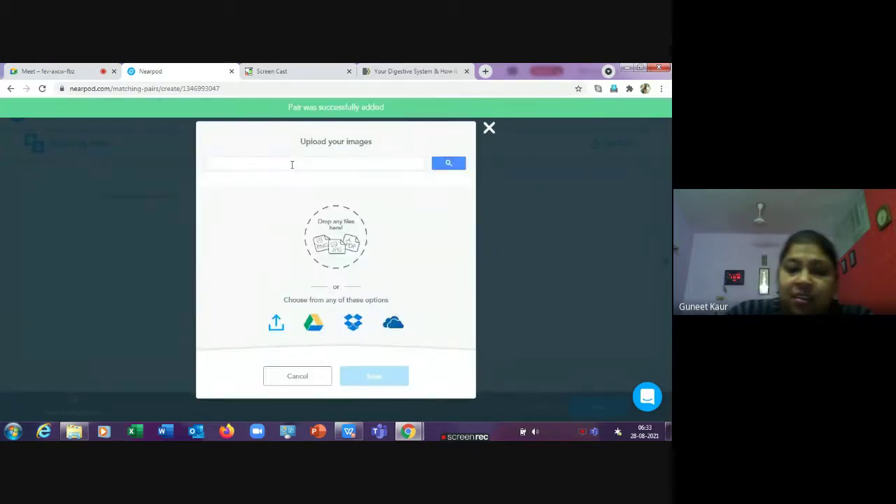
pyautogui.write('Body')
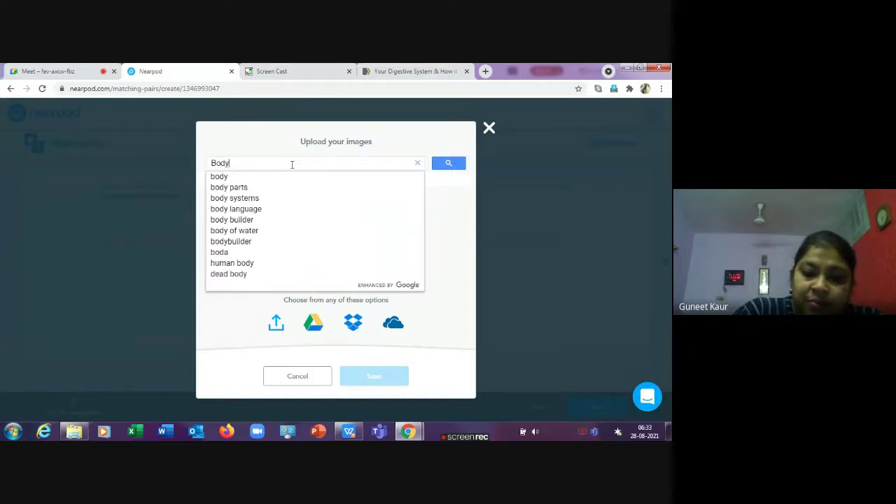
pyautogui.write(' building Food')
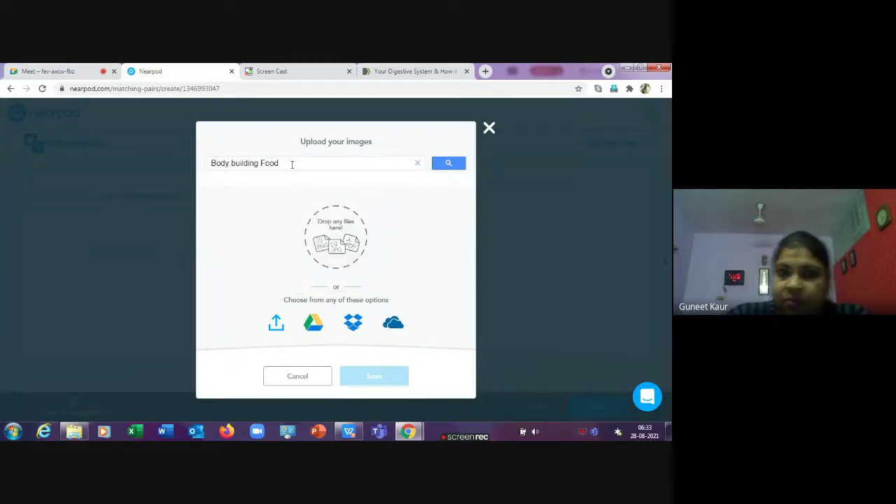
pyautogui.click(439, 166)
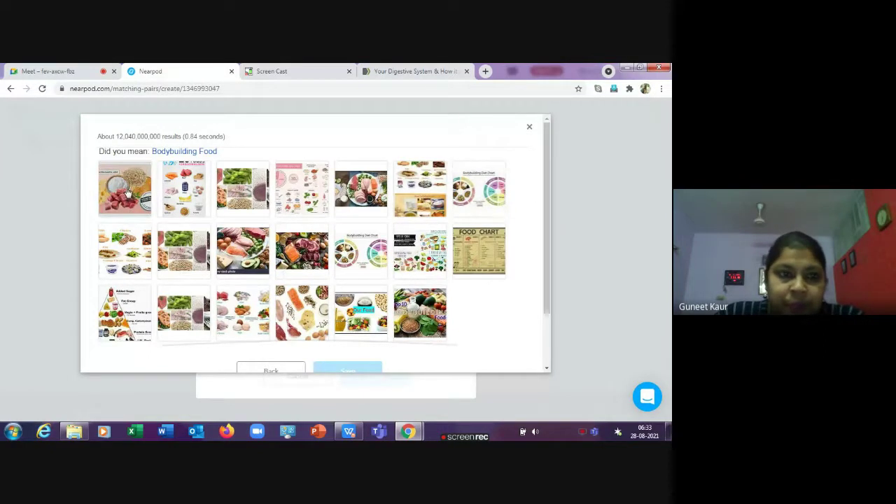
pyautogui.click(130, 189)
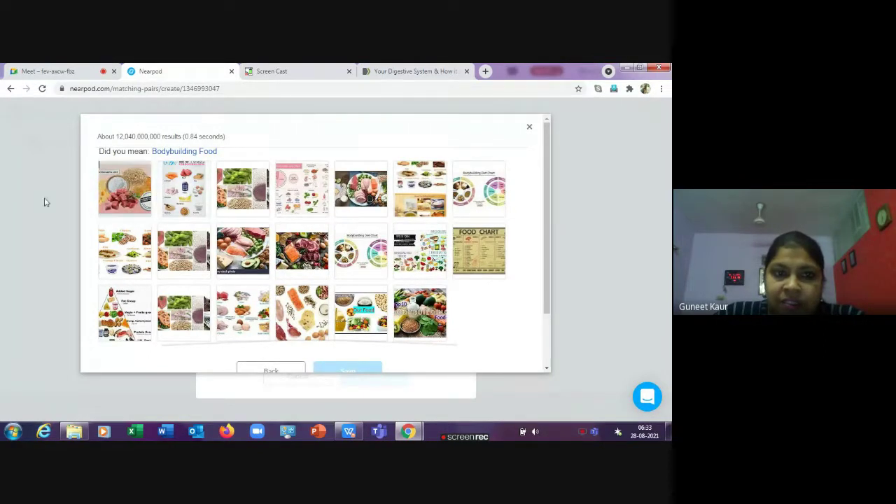
pyautogui.scroll(-2, 357, 315)
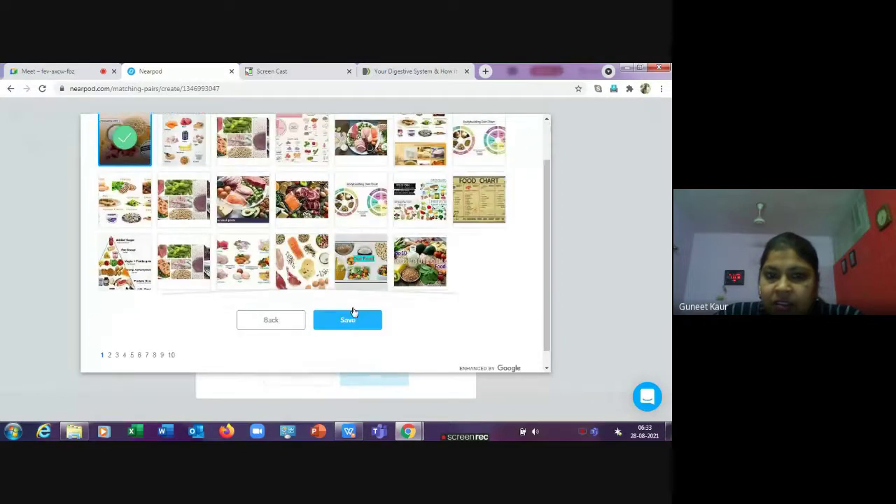
pyautogui.click(342, 304)
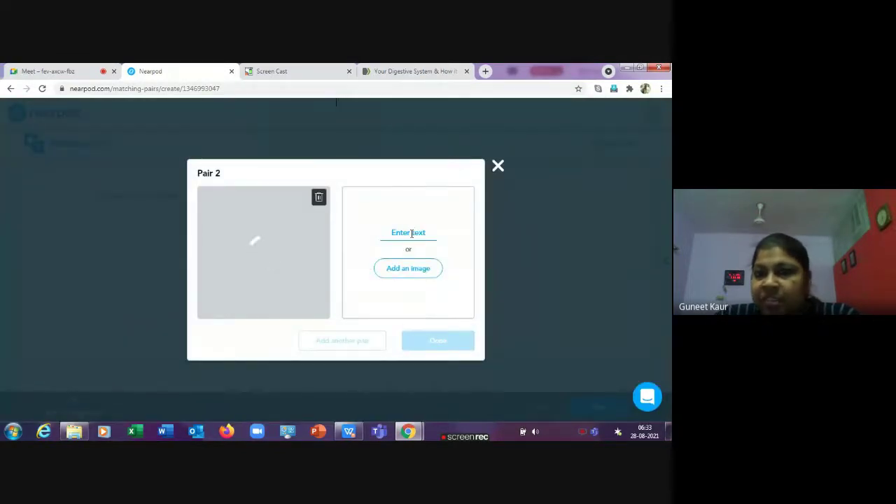
# Enter the text Proteins on the second card of Pair 2.
pyautogui.click(412, 233)
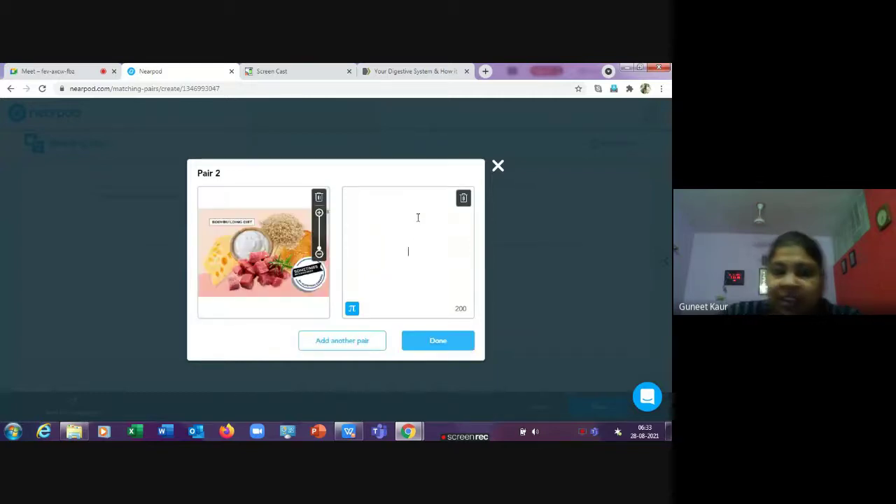
pyautogui.write('Pr')
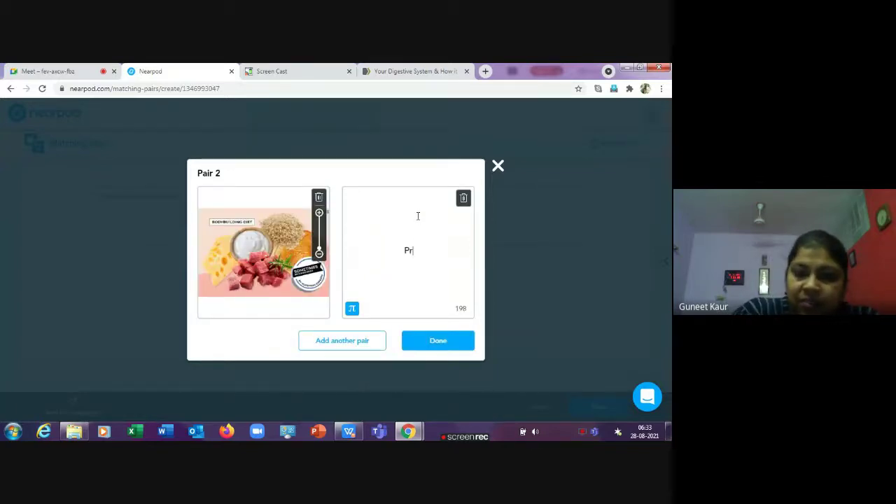
pyautogui.write('oteins')
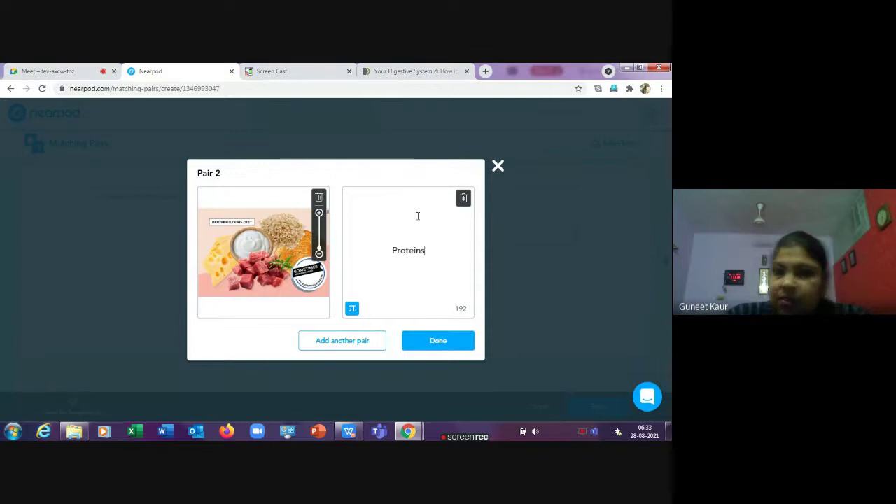
# Add a third pair matching the text Carbohydrates with Energy giving food.
pyautogui.click(339, 342)
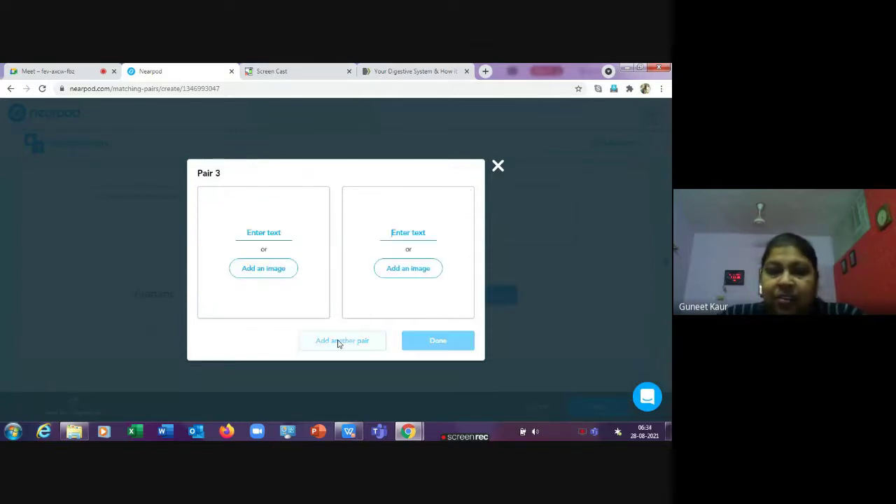
pyautogui.click(253, 234)
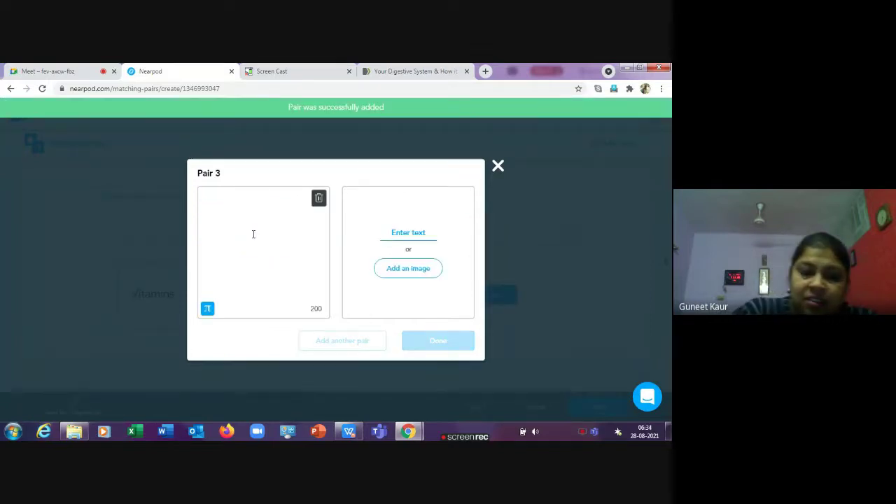
pyautogui.write('Carb')
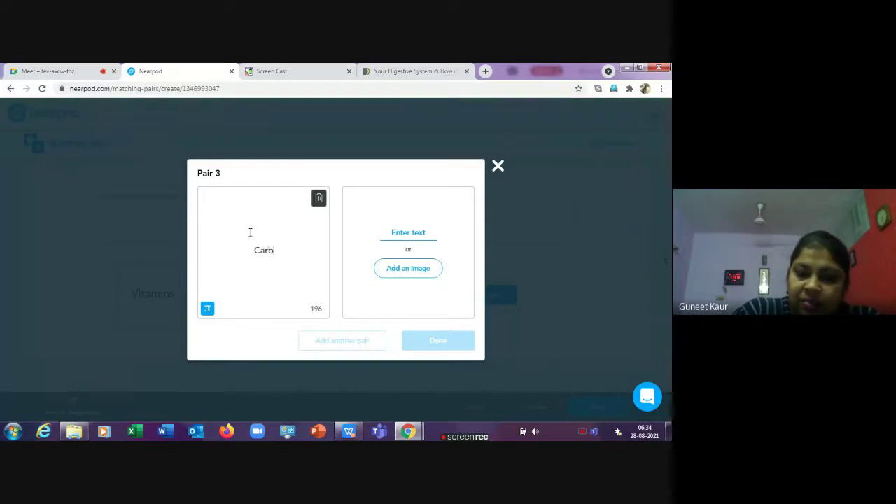
pyautogui.write('ohydrates')
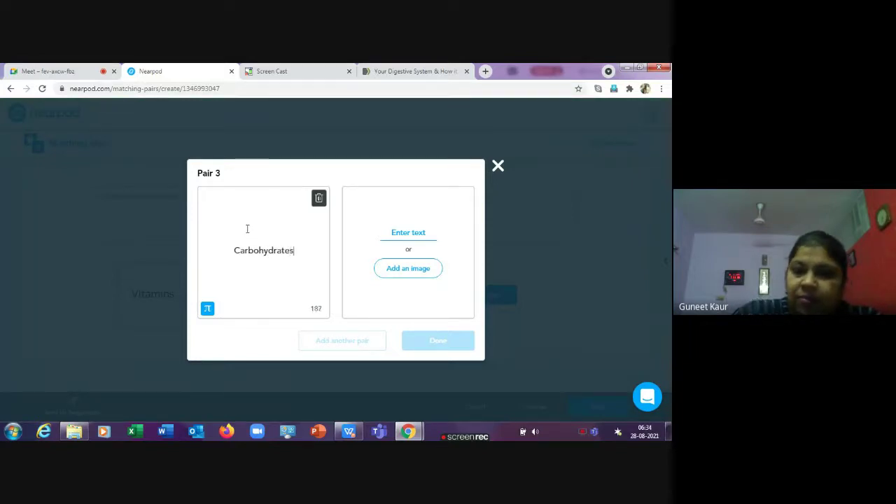
pyautogui.click(398, 231)
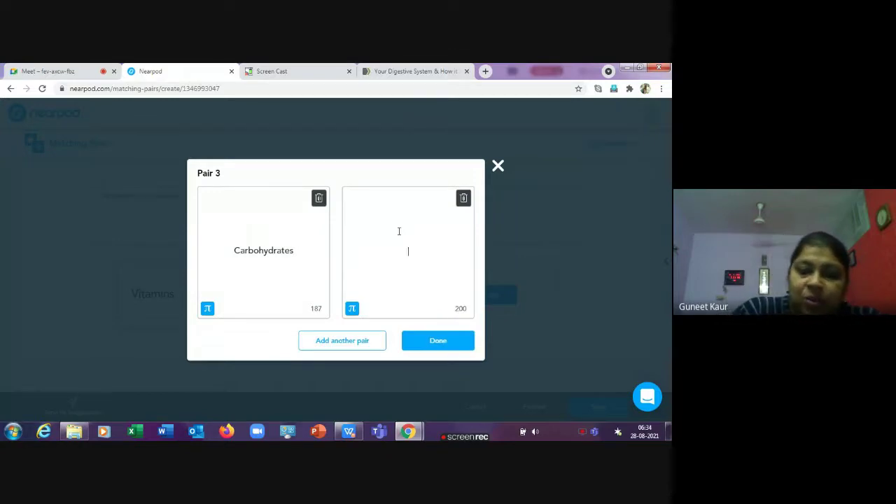
pyautogui.write('Energ')
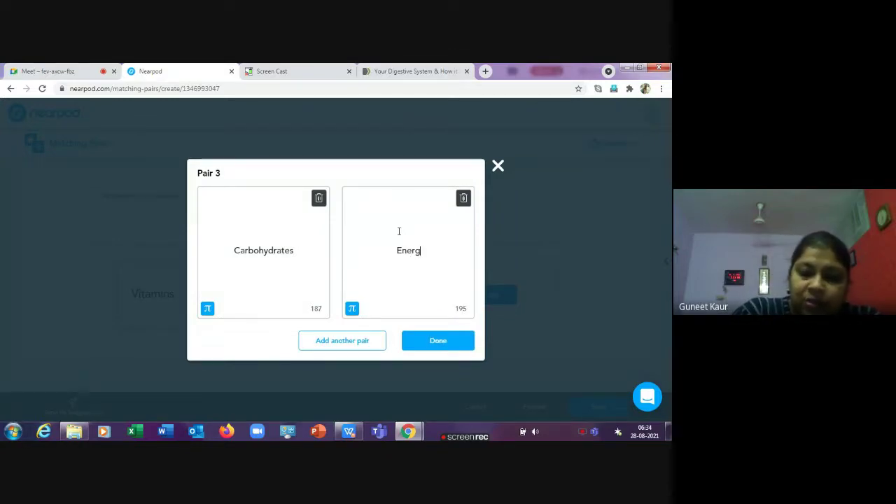
pyautogui.write('y giving food')
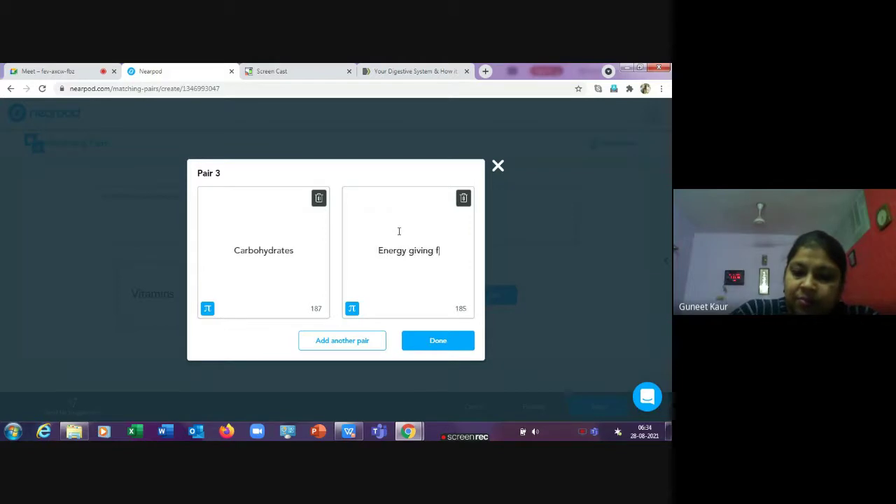
# Add a fourth pair and enter the text Balanced Diet on its first card.
pyautogui.click(352, 342)
pyautogui.click(269, 232)
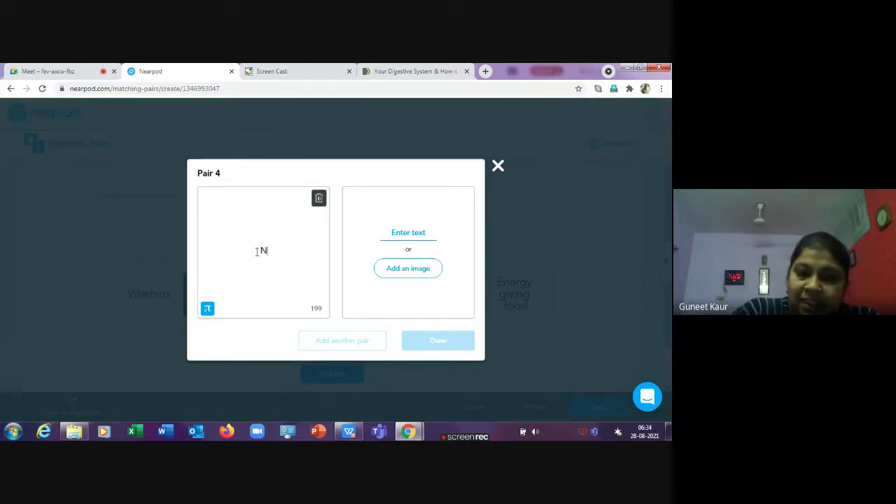
pyautogui.press('BackSpace')
pyautogui.write('Balanc')
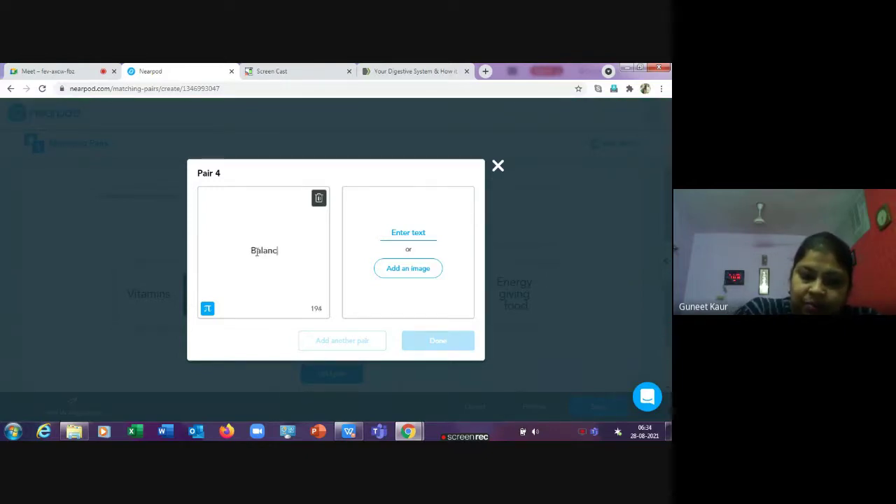
pyautogui.write('edie')
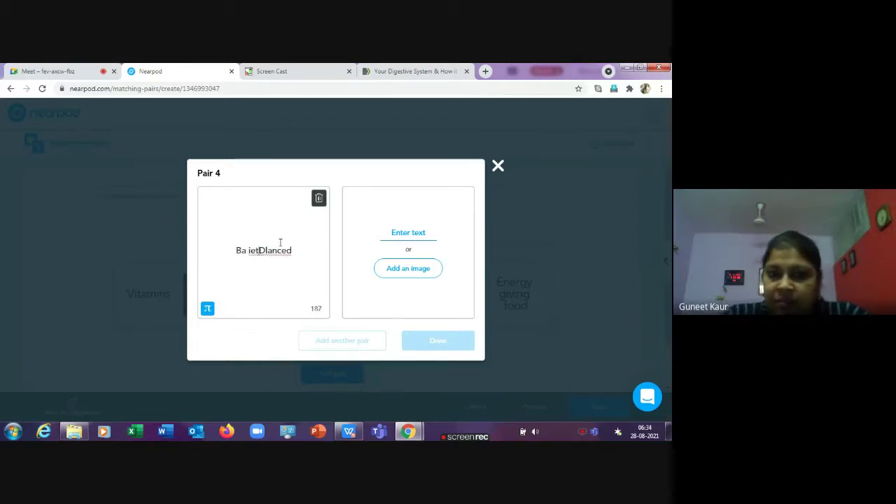
pyautogui.press('BackSpace')
pyautogui.press('BackSpace')
pyautogui.press('BackSpace')
pyautogui.press('BackSpace')
pyautogui.press('BackSpace')
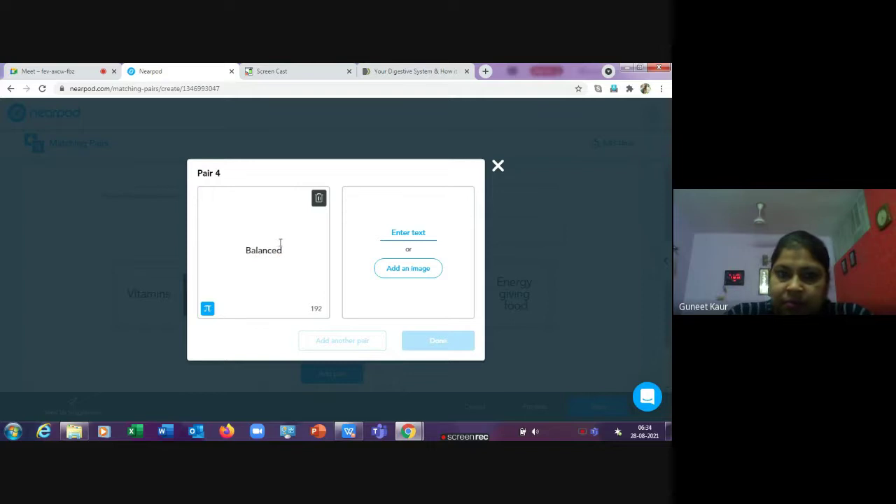
pyautogui.write('Diet')
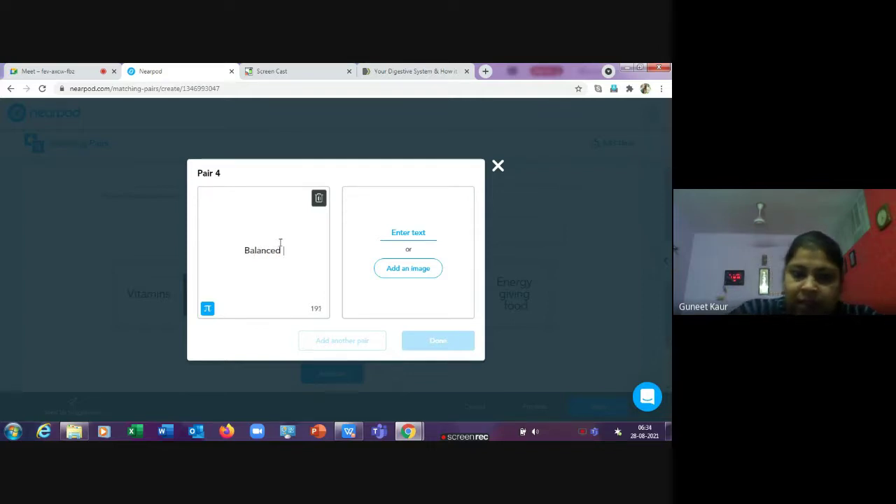
# Enter the text all nutrients on the second card of Pair 4 and finish adding pairs.
pyautogui.click(404, 236)
pyautogui.write('all ')
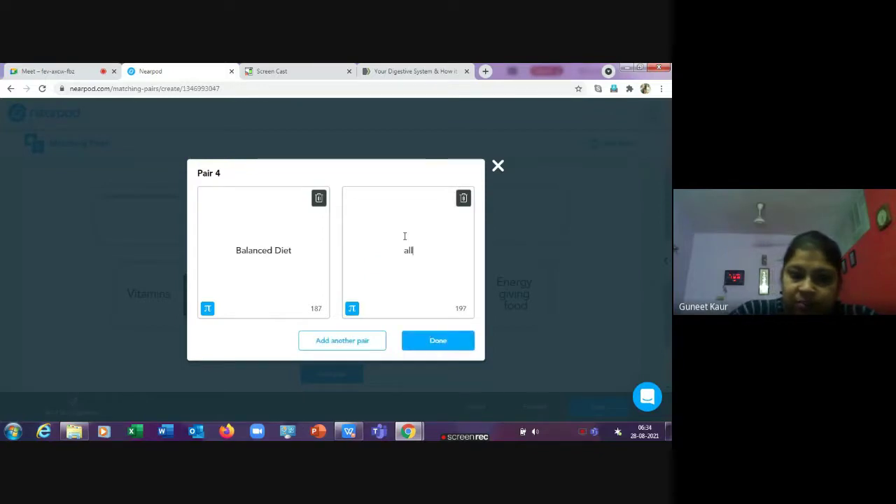
pyautogui.write('nutri')
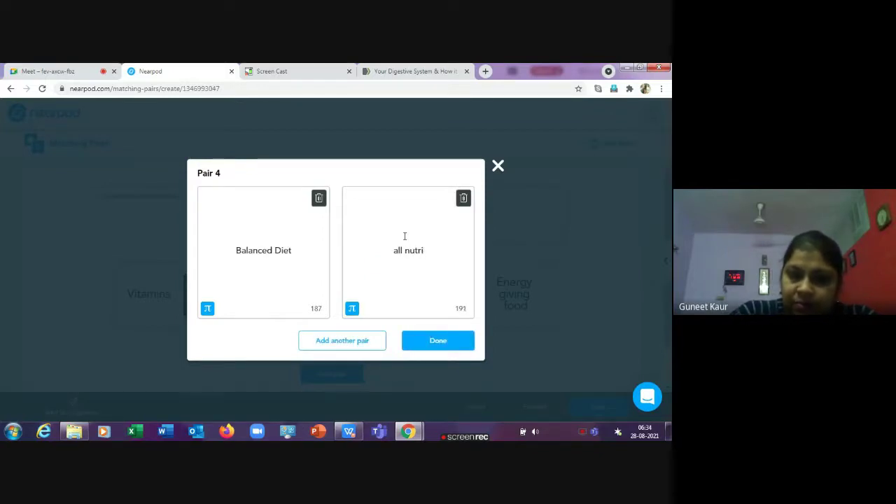
pyautogui.write('ents')
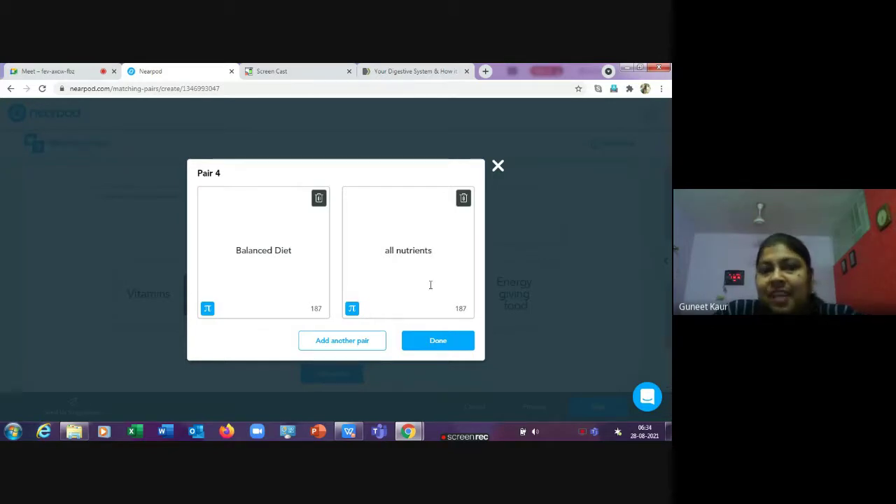
pyautogui.click(444, 340)
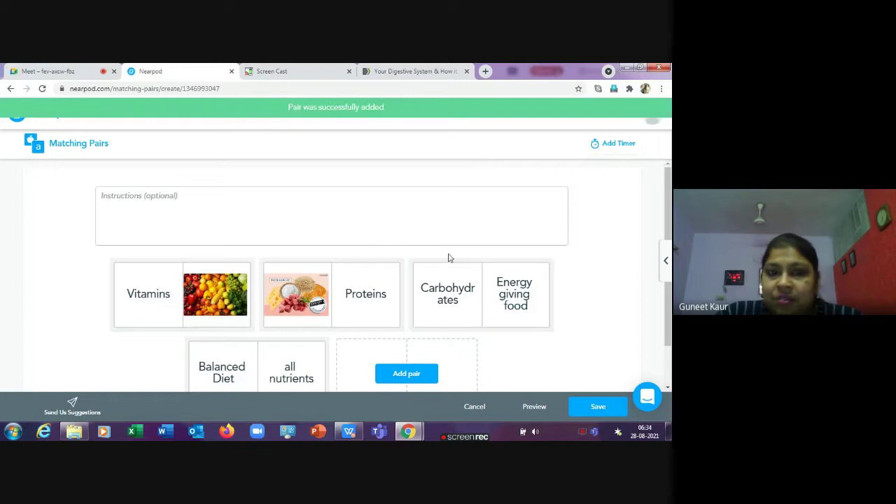
# Save the Matching Pairs activity to the lesson and check its place among the slides.
pyautogui.scroll(-1, 500, 339)
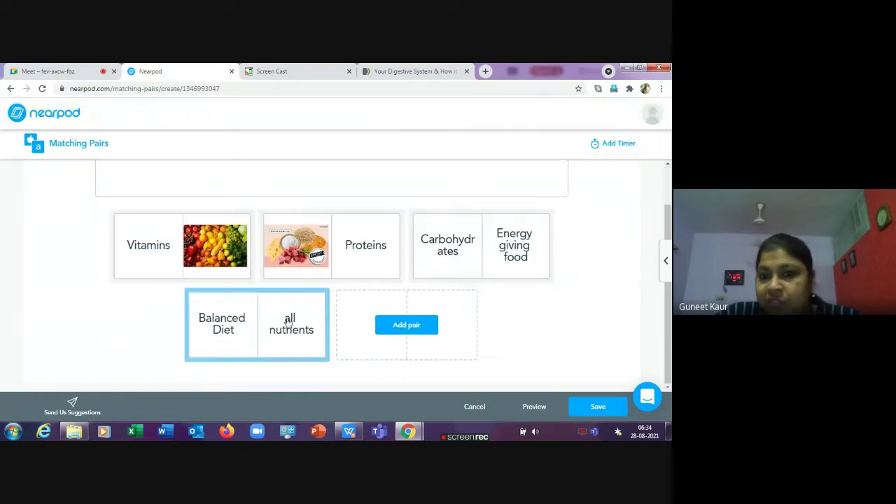
pyautogui.click(599, 407)
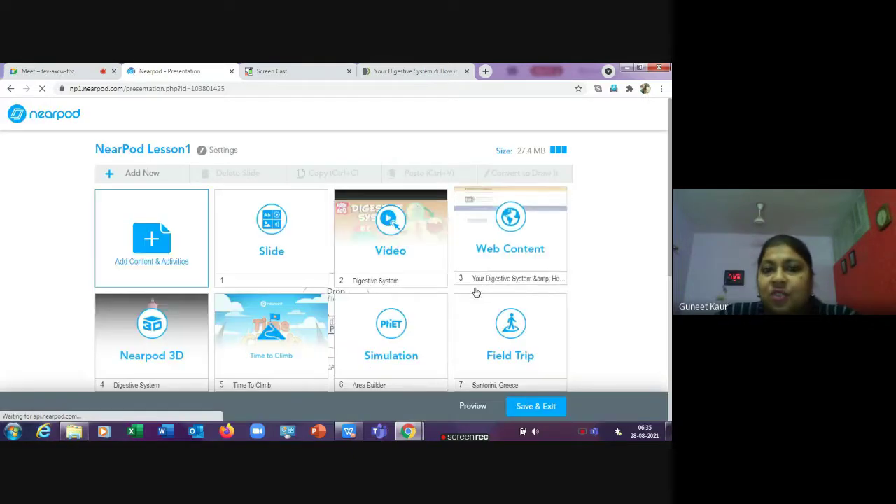
pyautogui.scroll(-3, 479, 307)
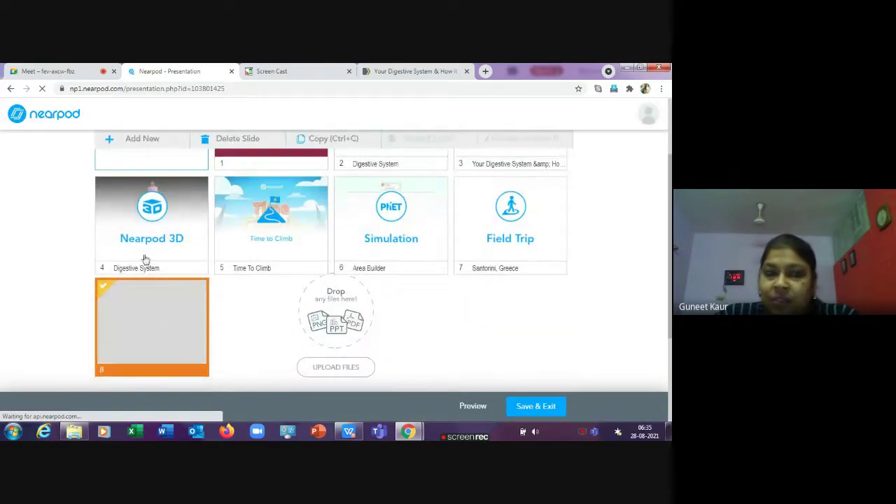
pyautogui.scroll(3, 157, 301)
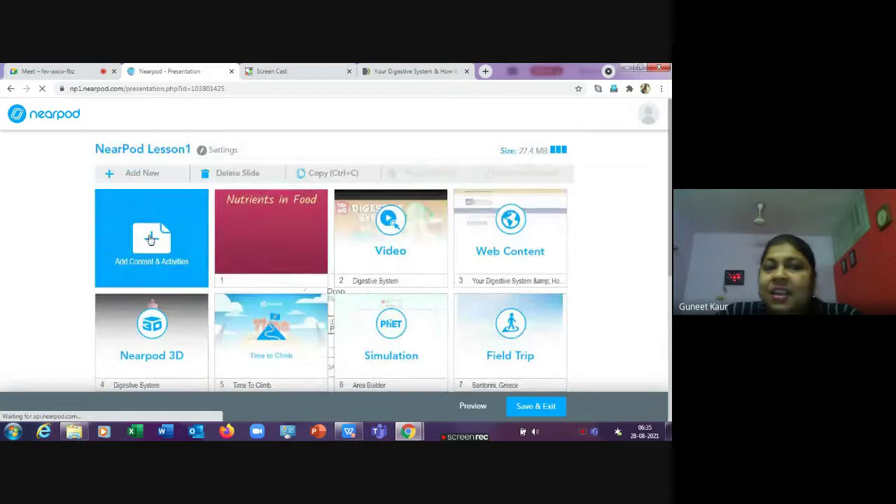
# Add the BBC video Building Tomorrow from the Innovation & Technology category to the lesson.
pyautogui.click(151, 239)
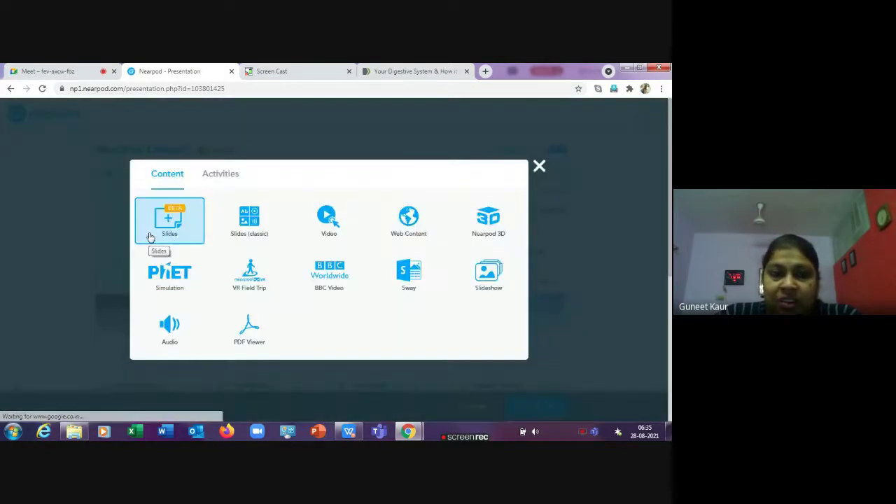
pyautogui.click(324, 278)
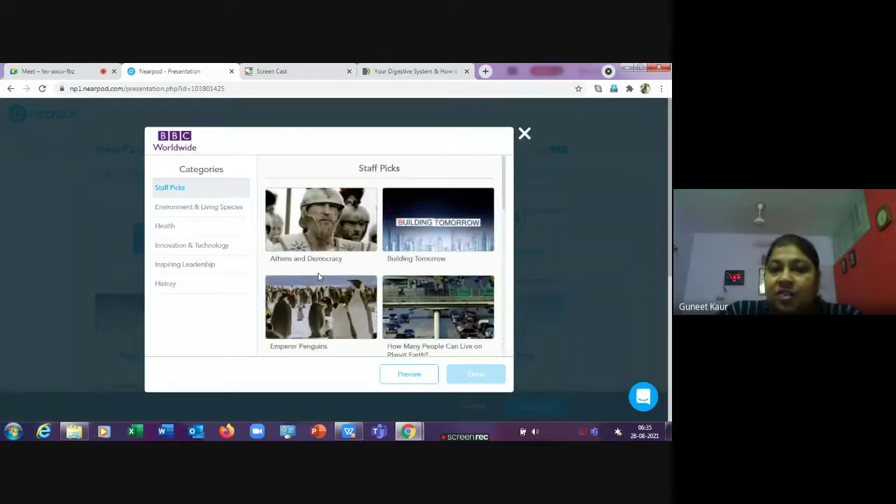
pyautogui.scroll(-1, 365, 269)
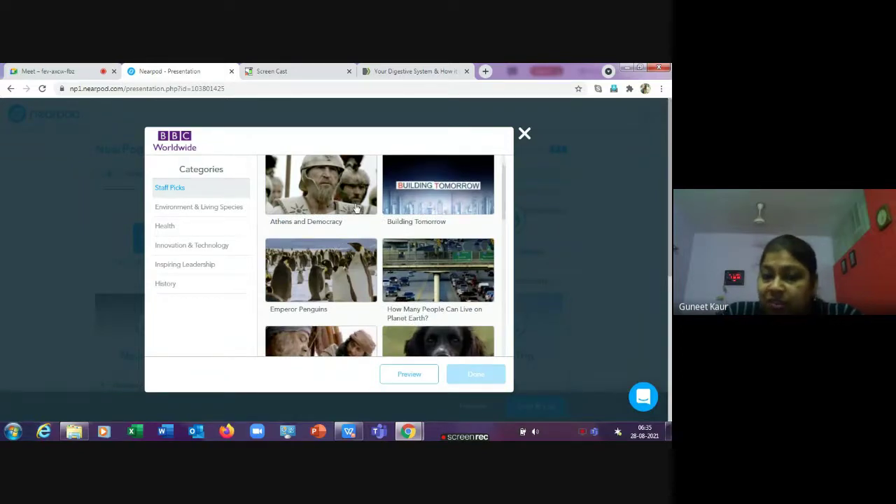
pyautogui.scroll(-1, 334, 280)
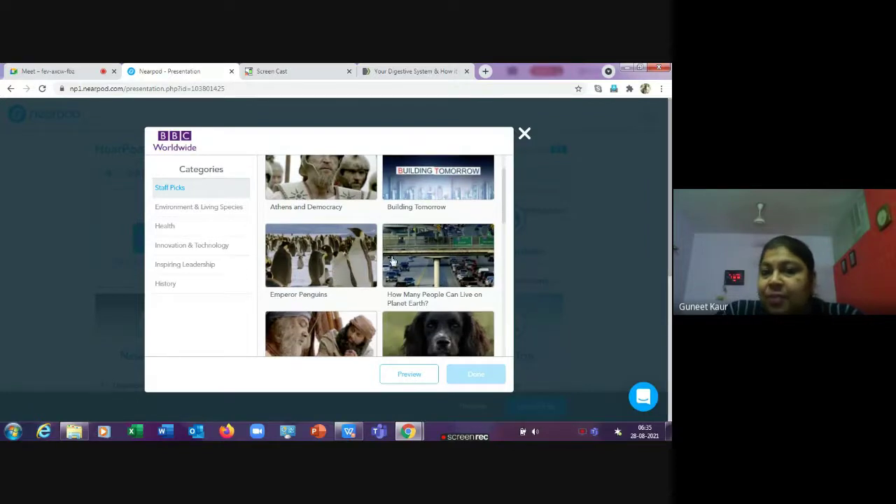
pyautogui.scroll(-2, 383, 306)
pyautogui.click(214, 250)
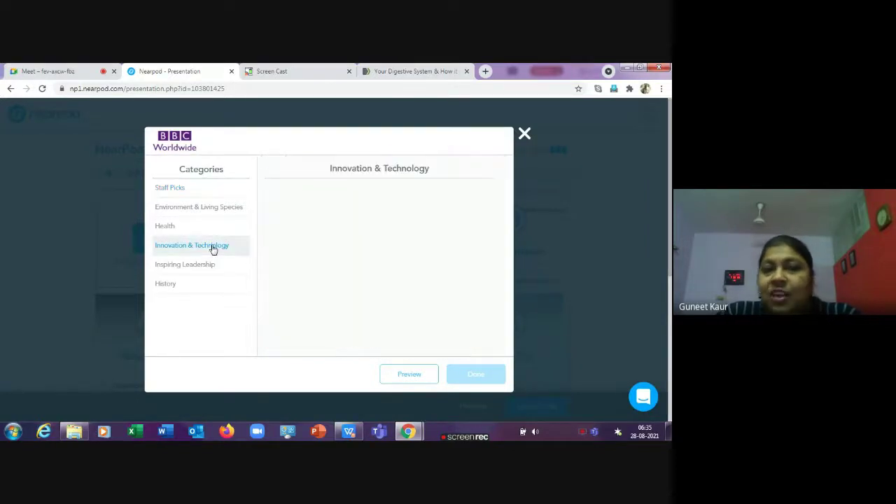
pyautogui.scroll(-2, 374, 265)
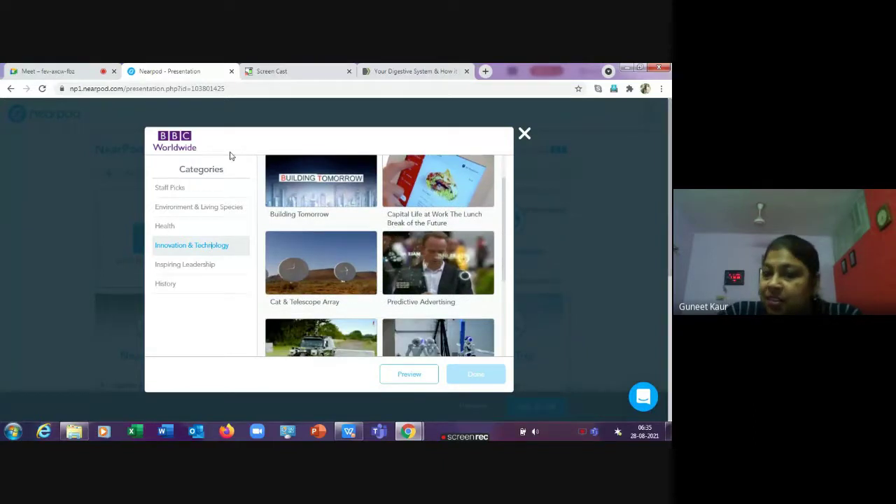
pyautogui.scroll(1, 392, 256)
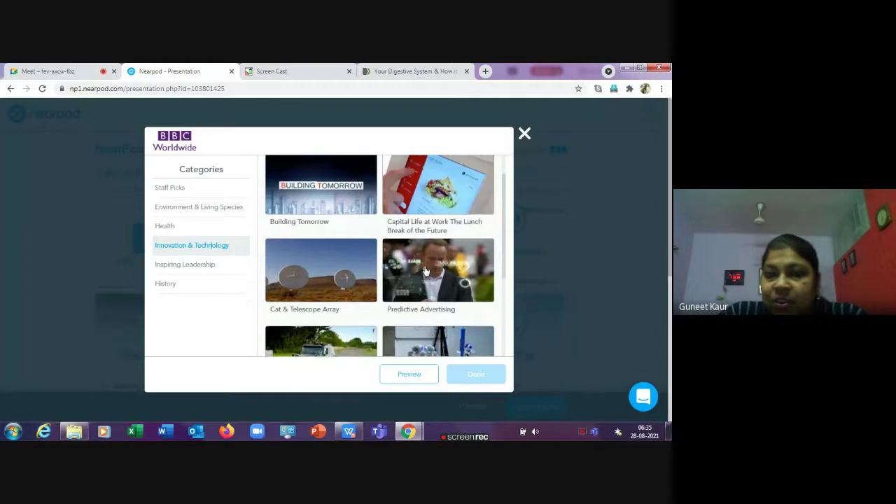
pyautogui.click(337, 200)
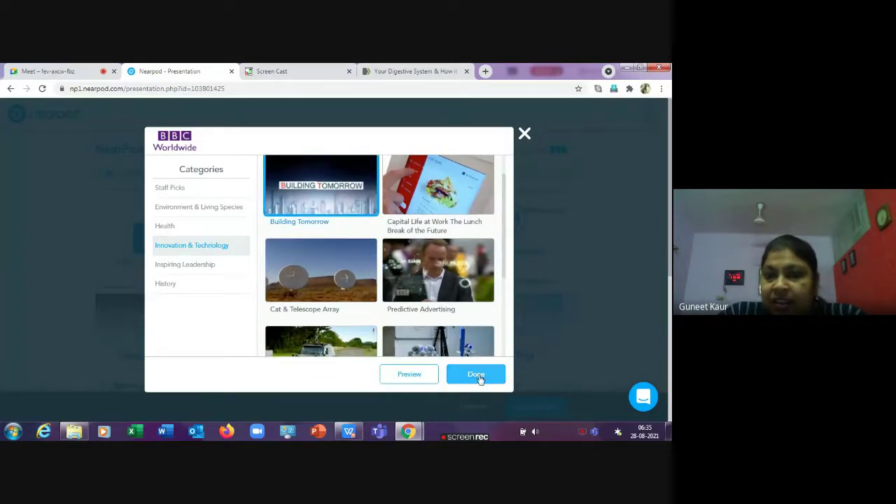
pyautogui.click(479, 376)
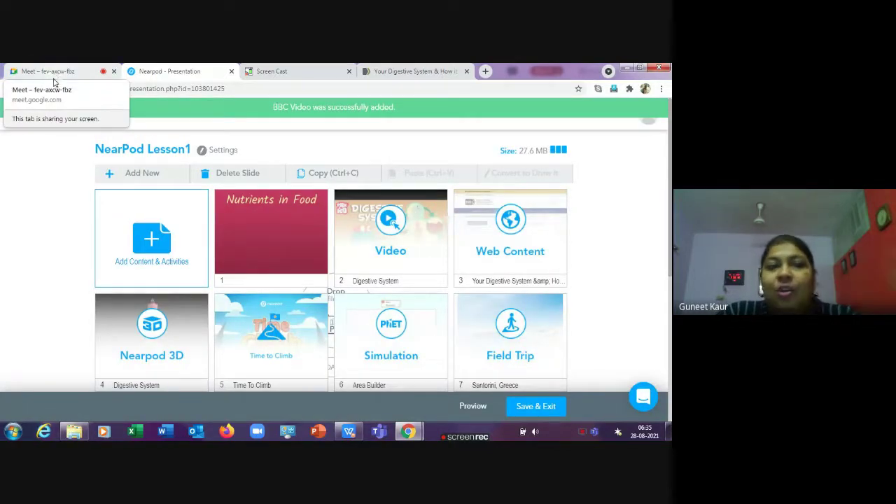
# Add the Big Ben, England Sway from the Famous Landmarks category to the lesson and check its place among the slides.
pyautogui.click(148, 244)
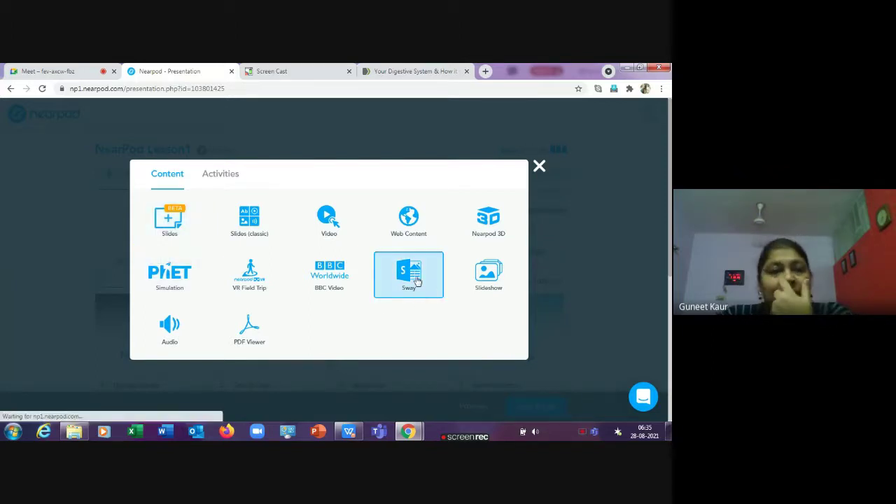
pyautogui.click(417, 280)
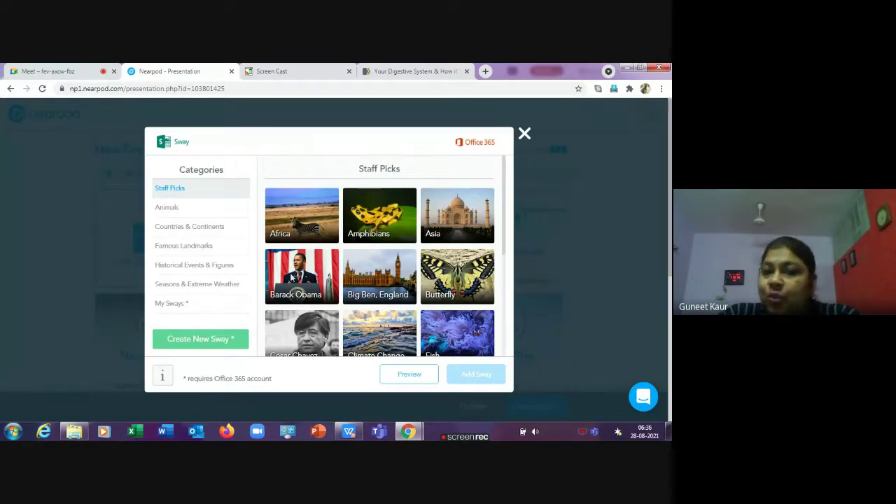
pyautogui.scroll(-2, 376, 291)
pyautogui.scroll(-3, 377, 290)
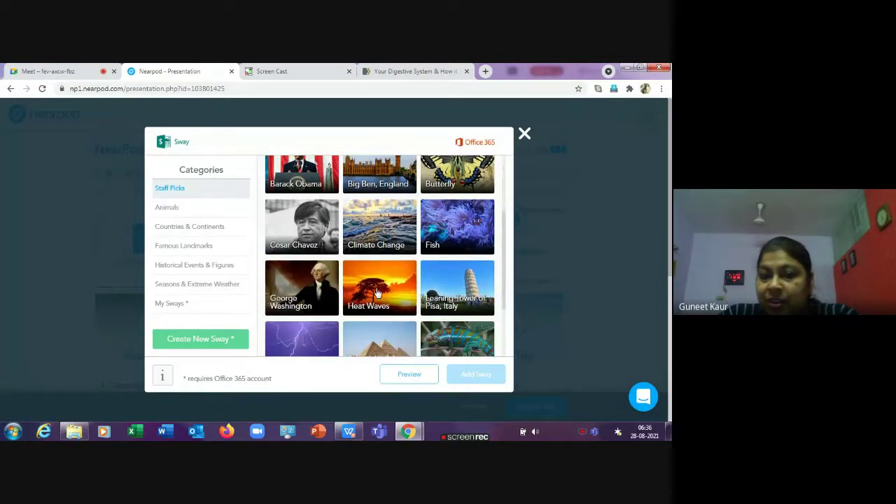
pyautogui.scroll(-1, 377, 292)
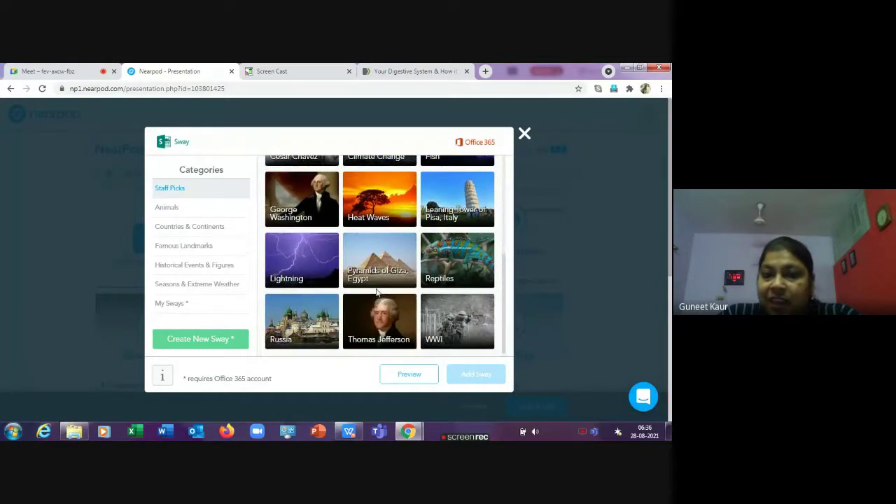
pyautogui.click(385, 270)
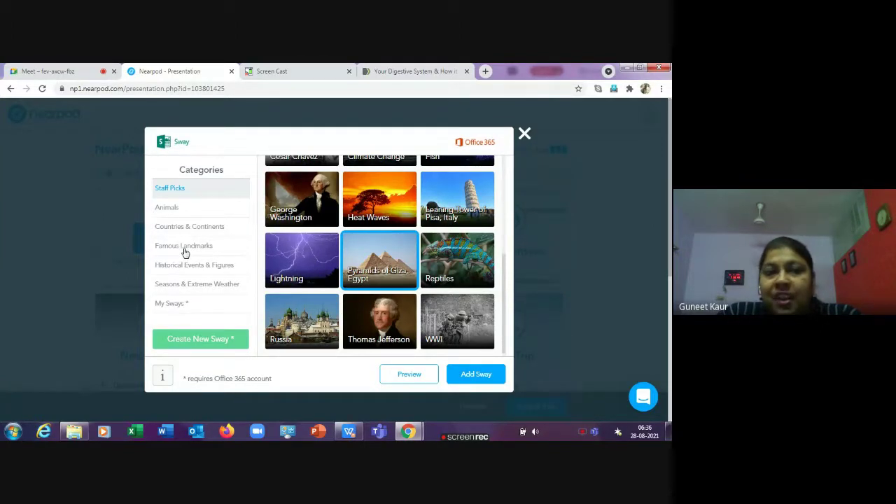
pyautogui.click(220, 284)
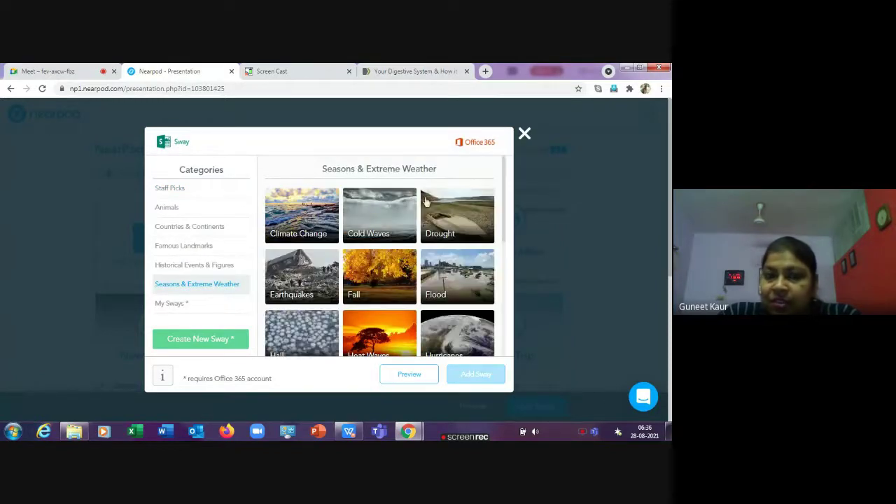
pyautogui.click(194, 247)
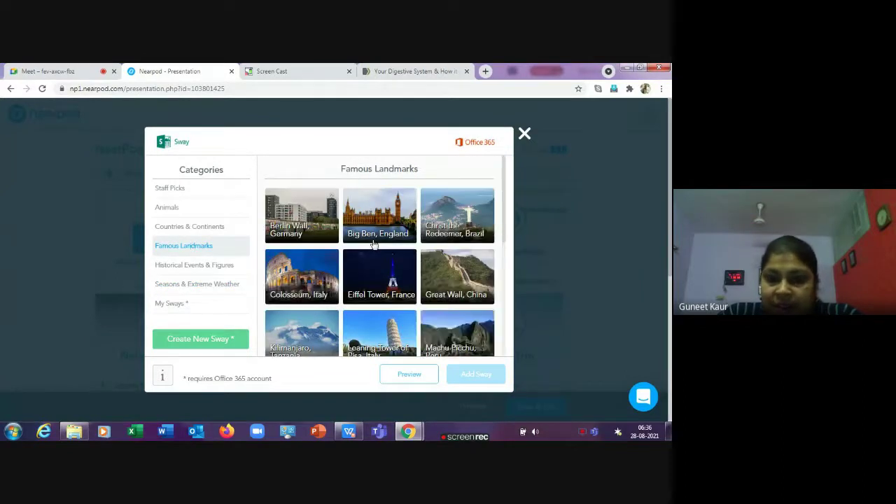
pyautogui.click(389, 227)
pyautogui.click(468, 374)
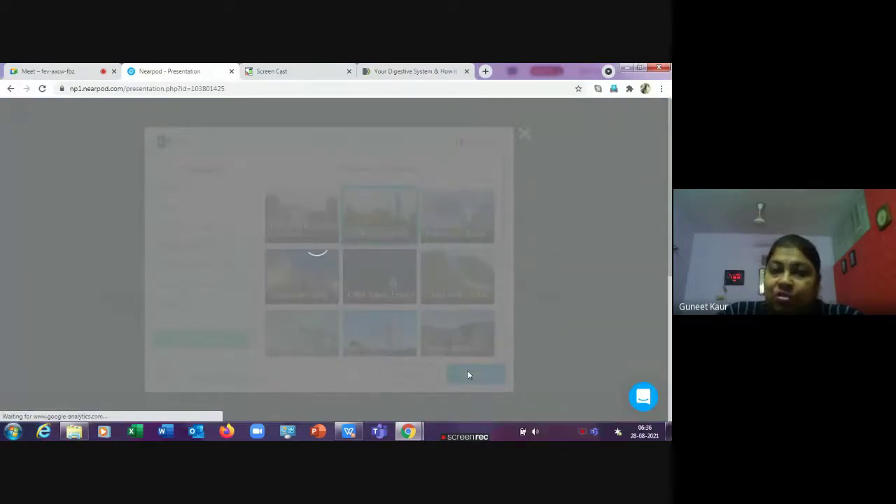
pyautogui.scroll(-3, 452, 344)
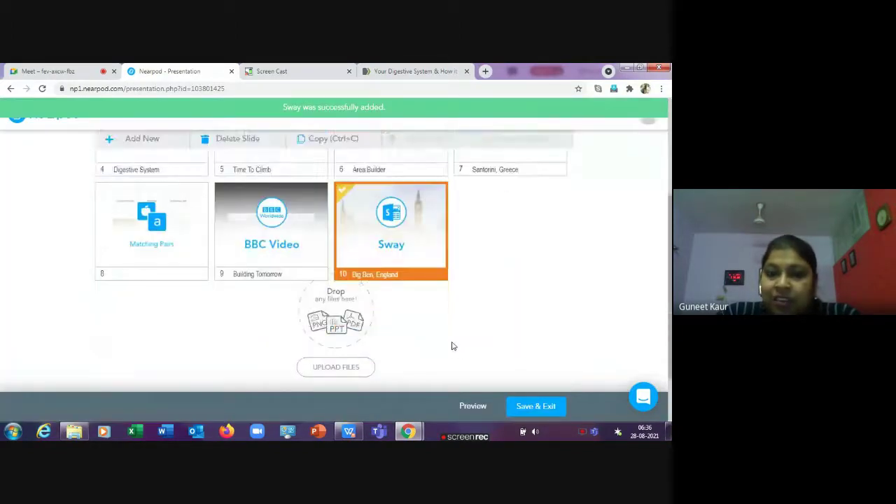
# Create a Quiz activity and enter Body building food as the first question.
pyautogui.scroll(3, 453, 343)
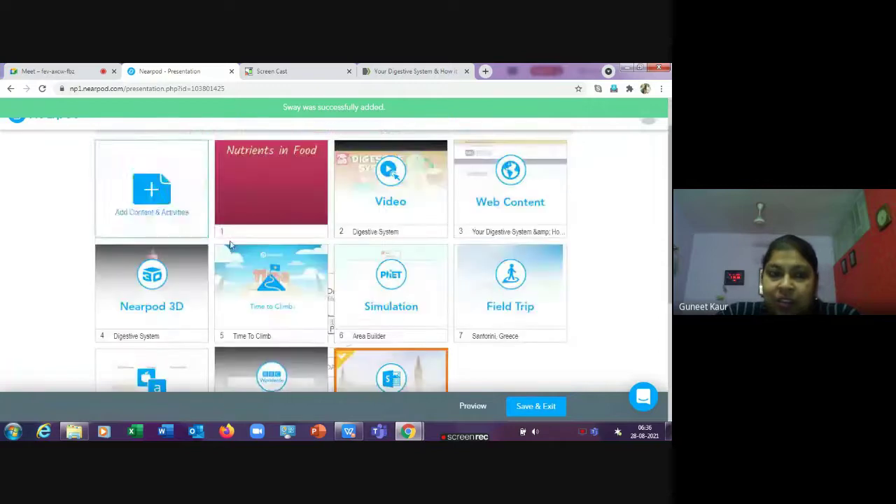
pyautogui.click(175, 212)
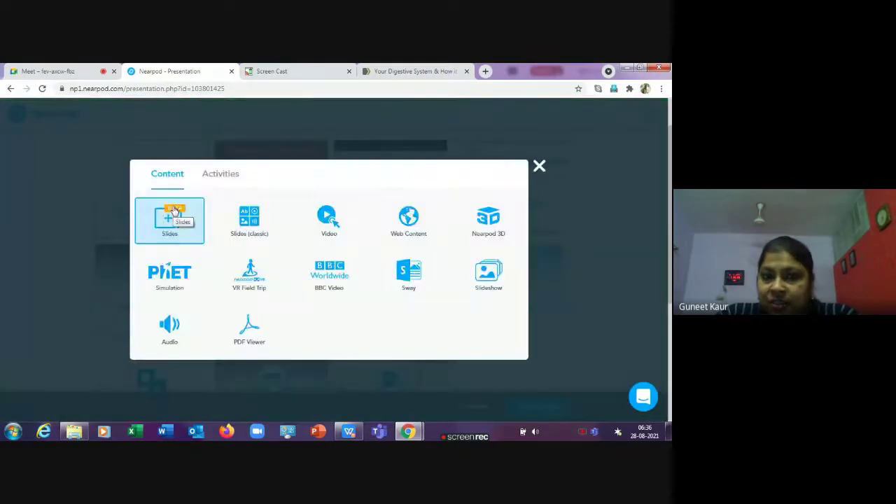
pyautogui.click(219, 176)
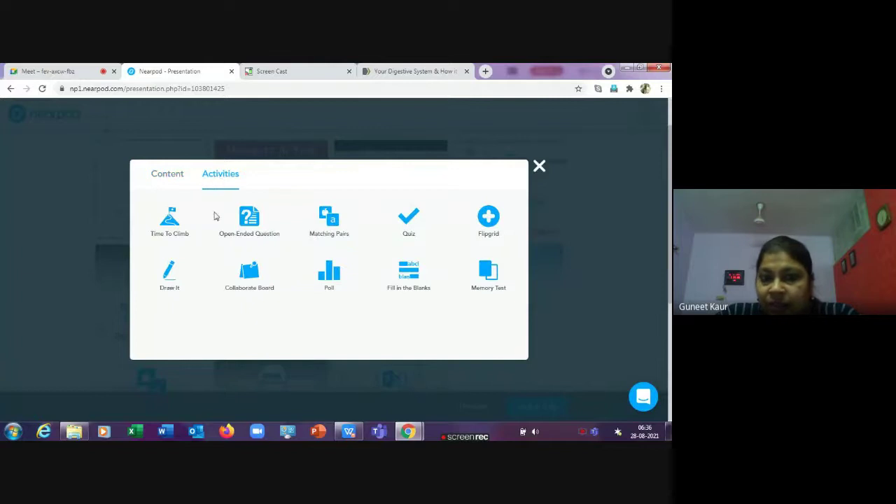
pyautogui.click(407, 224)
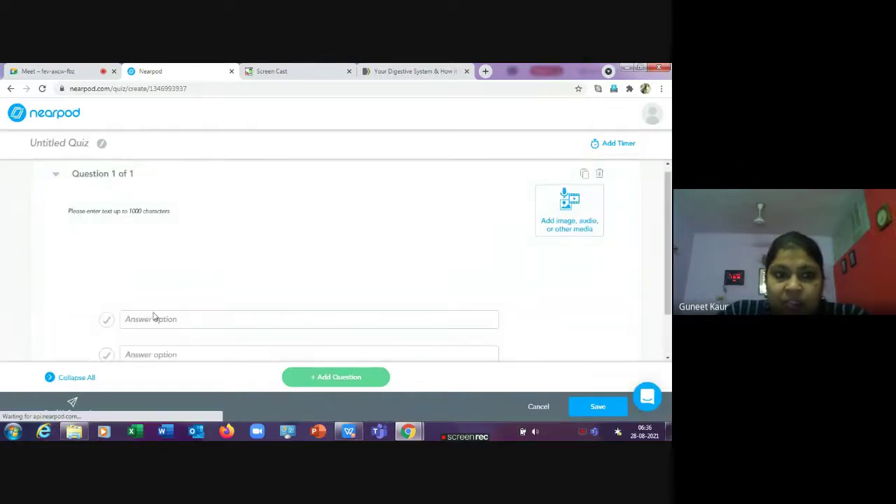
pyautogui.click(142, 233)
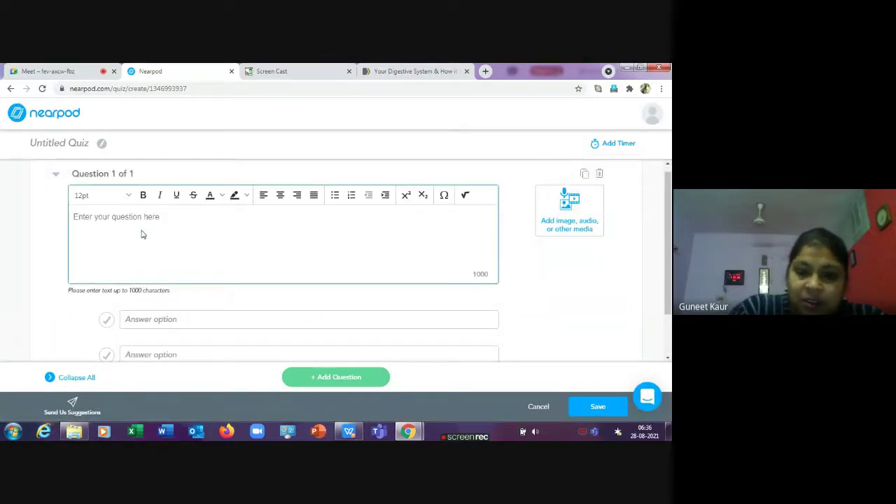
pyautogui.write('Prote')
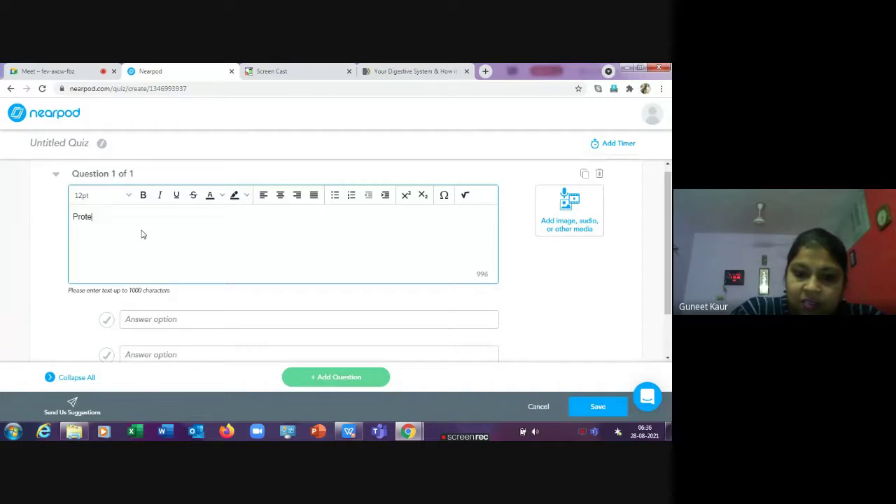
pyautogui.press('BackSpace')
pyautogui.press('BackSpace')
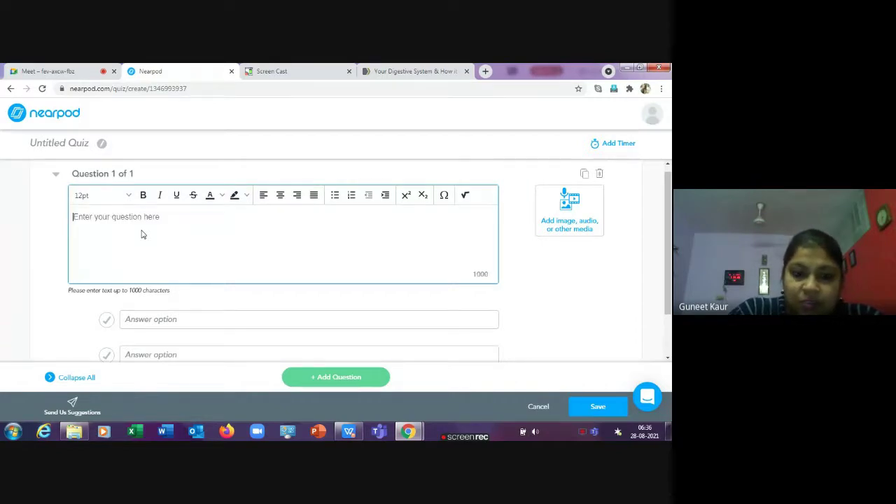
pyautogui.write('Body b')
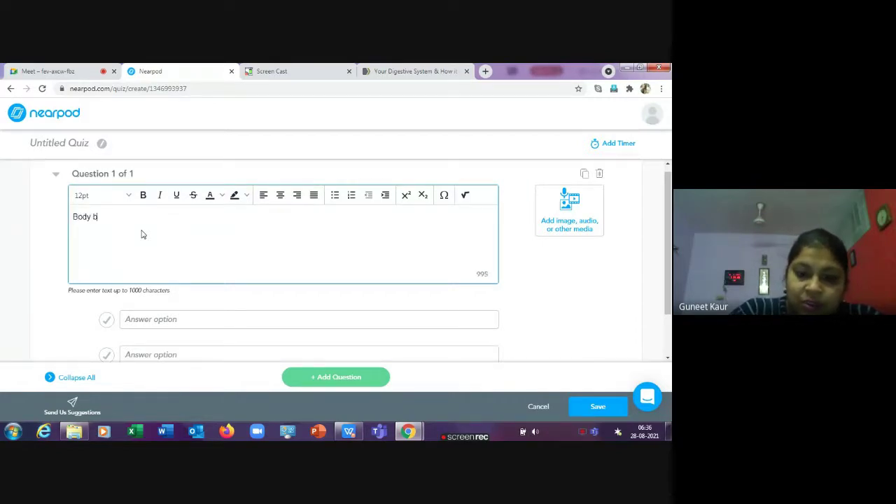
pyautogui.write('uilding food')
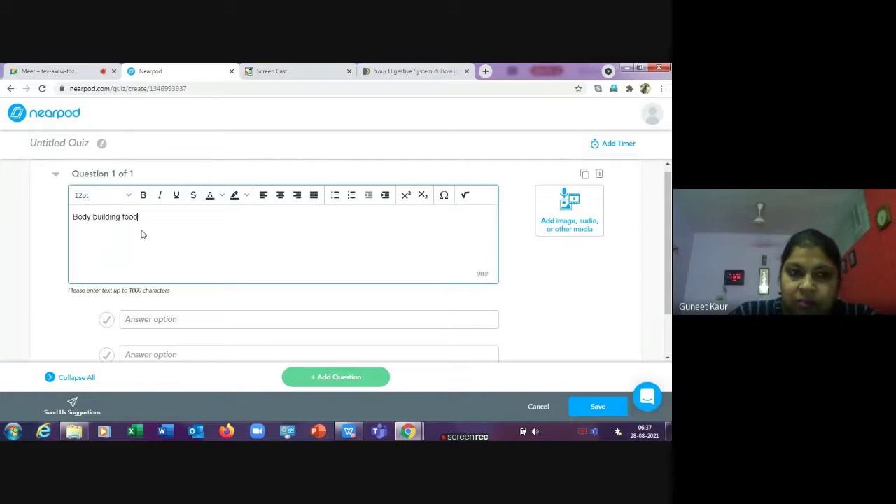
# Enter carbs and proteins as the answer options of the first question and mark proteins as correct.
pyautogui.click(138, 319)
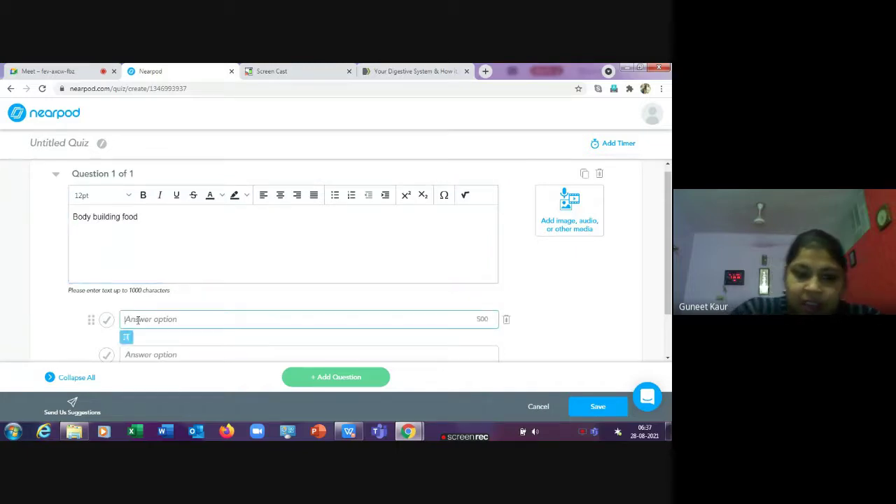
pyautogui.write('carbs')
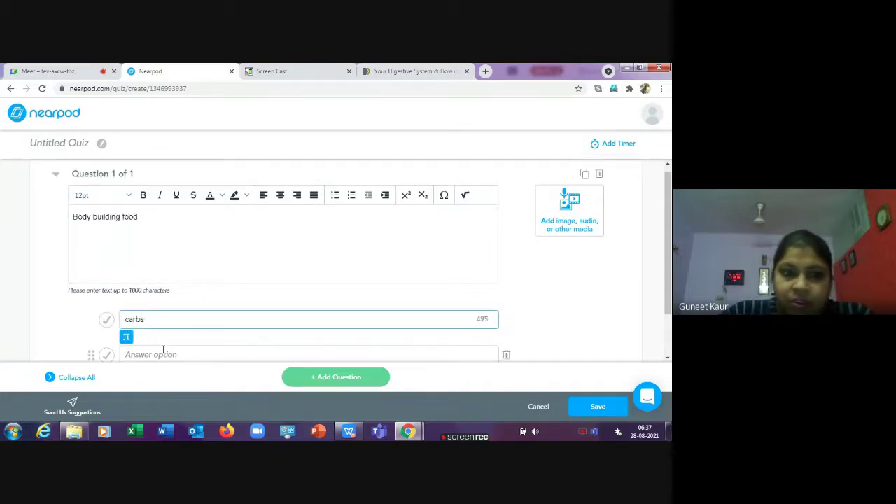
pyautogui.click(163, 354)
pyautogui.write('proteins')
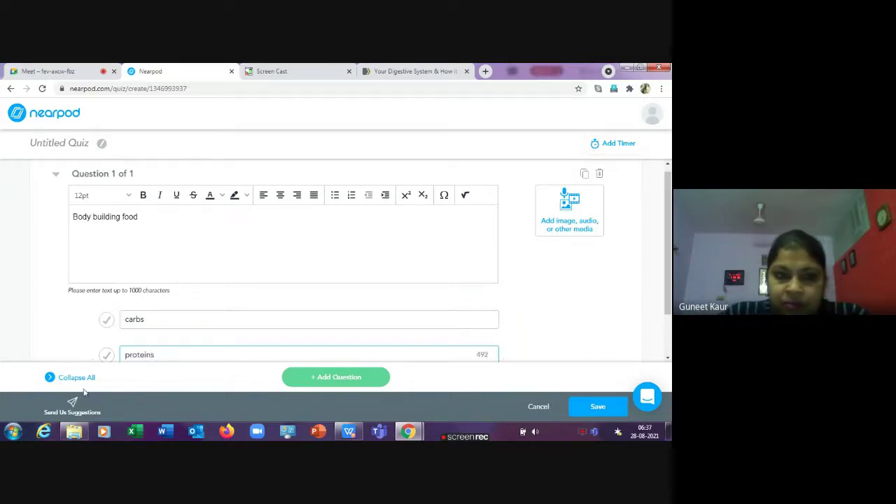
pyautogui.scroll(-1, 452, 265)
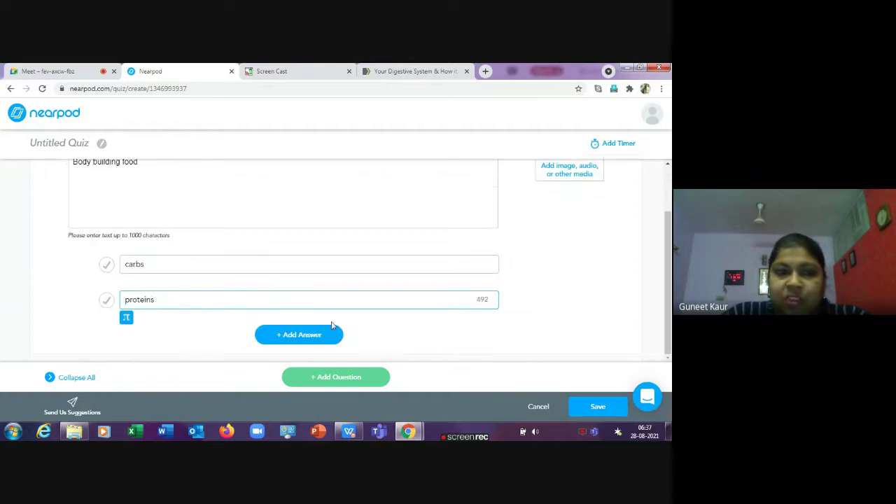
pyautogui.click(106, 301)
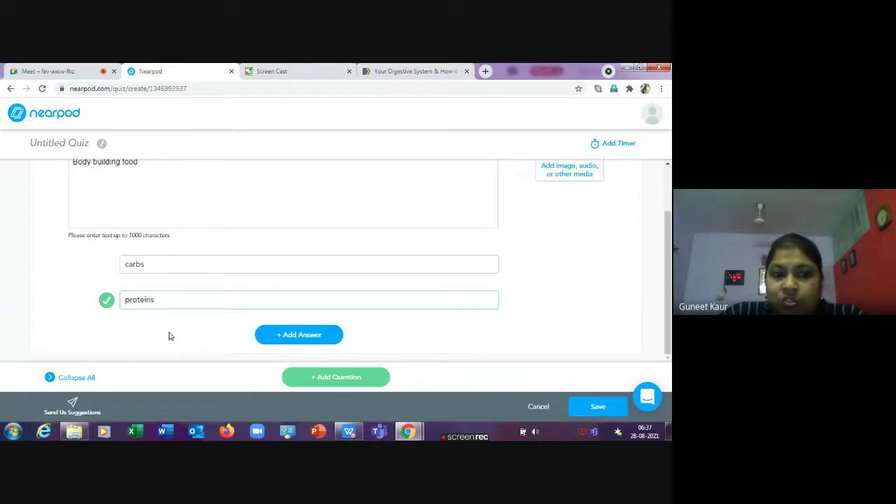
# Add a second quiz question with the text Fats are energy giving food.
pyautogui.click(322, 375)
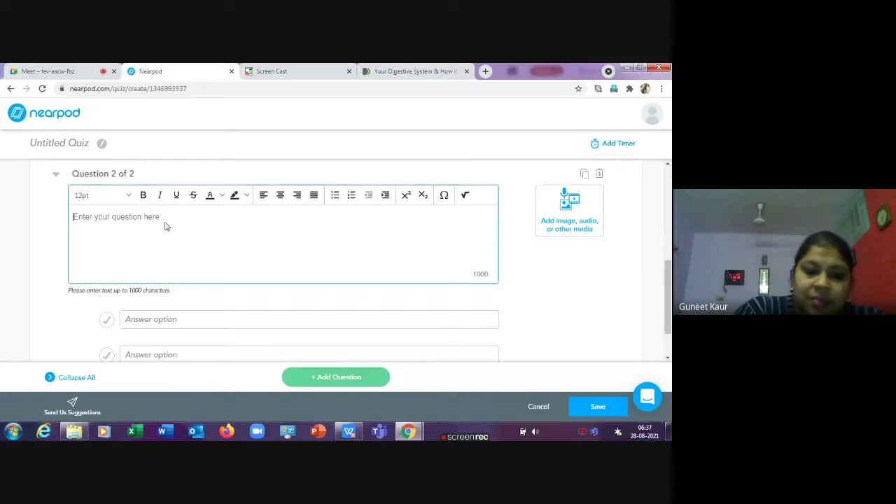
pyautogui.write('Fats a')
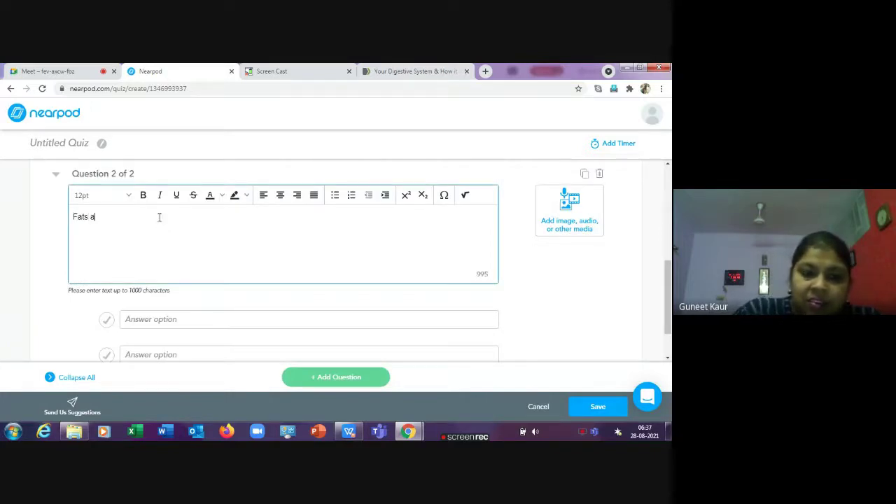
pyautogui.write('re energy giving food')
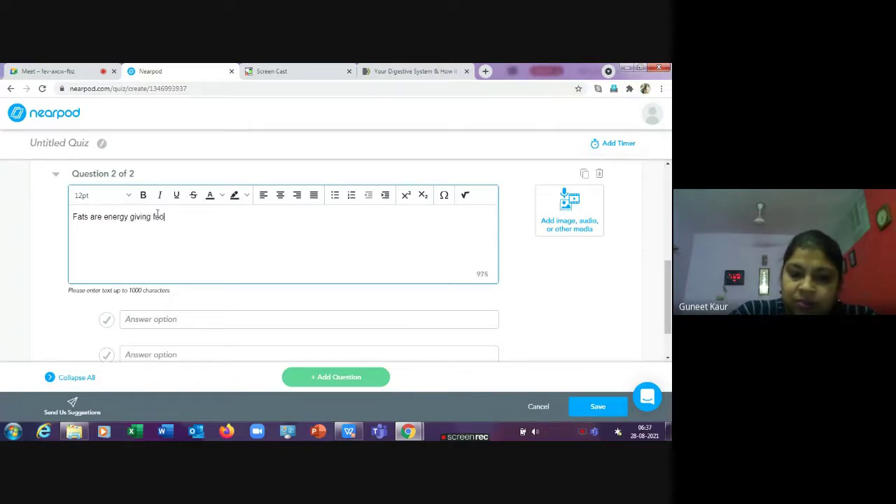
# Enter True and False as the answer options of the second question and mark True as correct.
pyautogui.click(161, 318)
pyautogui.write('True')
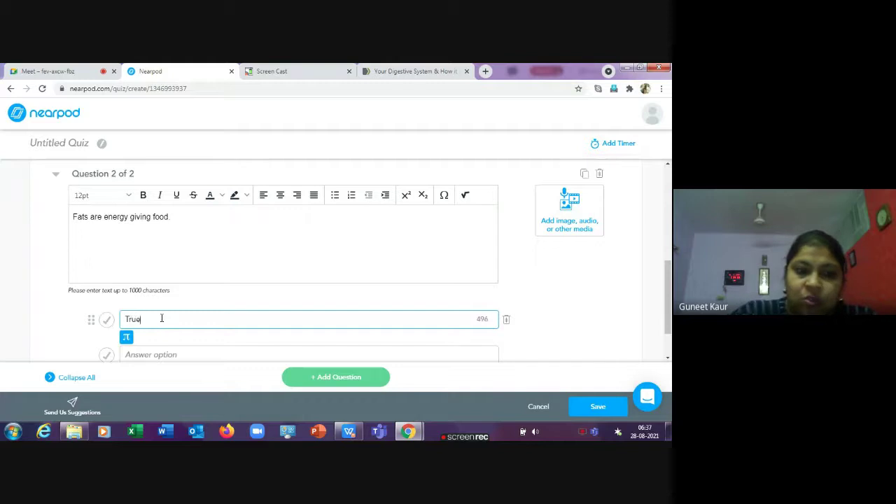
pyautogui.click(165, 355)
pyautogui.write('False')
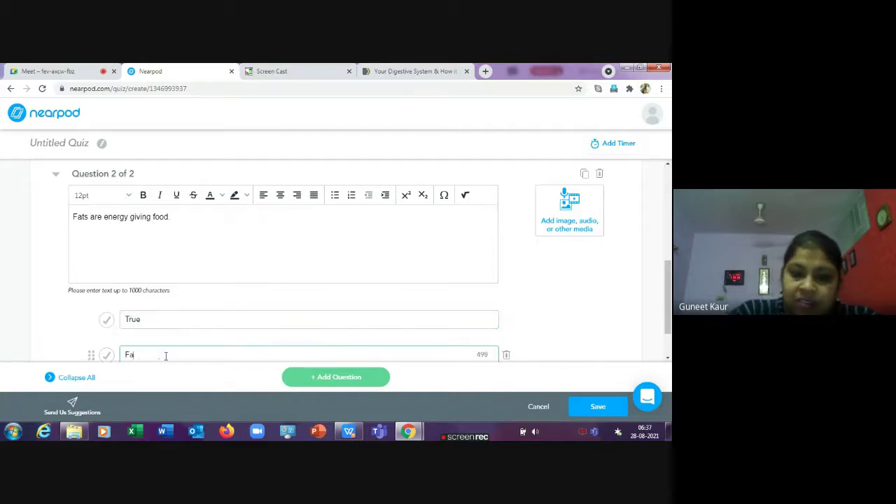
pyautogui.click(107, 319)
pyautogui.scroll(-1, 301, 336)
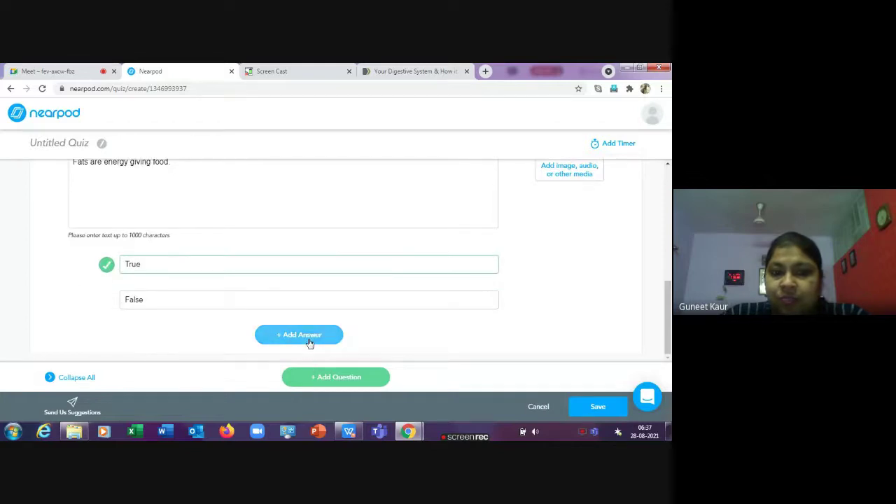
# Add a third quiz question with the text Vitamins are minerals are protective food.
pyautogui.click(317, 376)
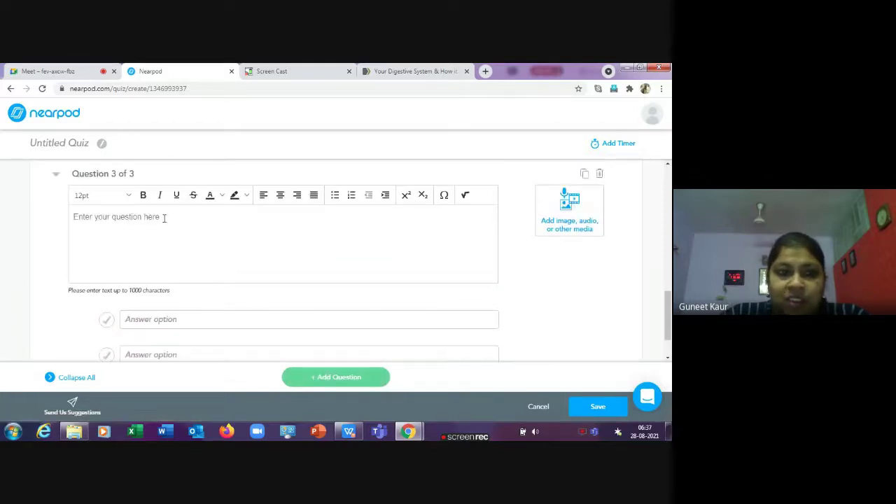
pyautogui.click(156, 220)
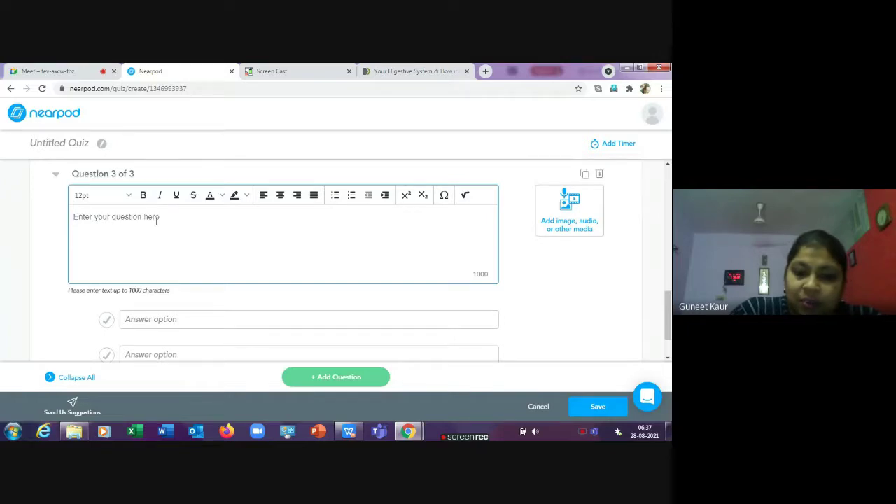
pyautogui.write('Vitamin')
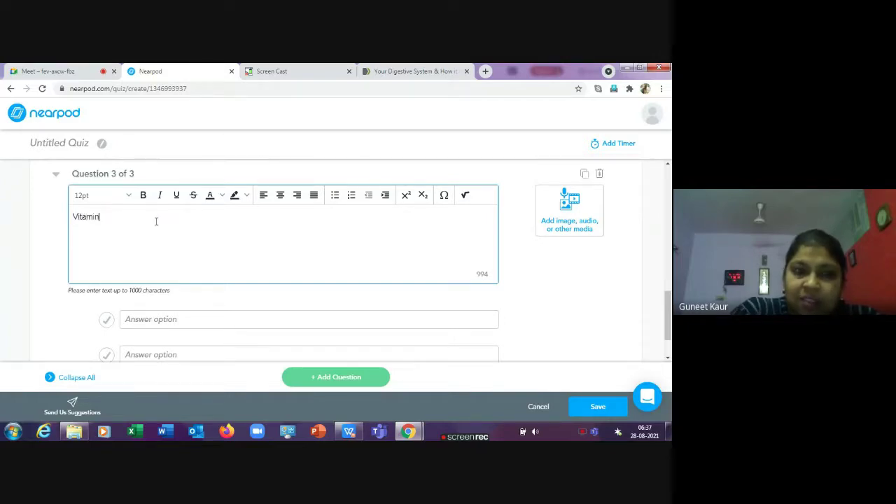
pyautogui.write('s are mine')
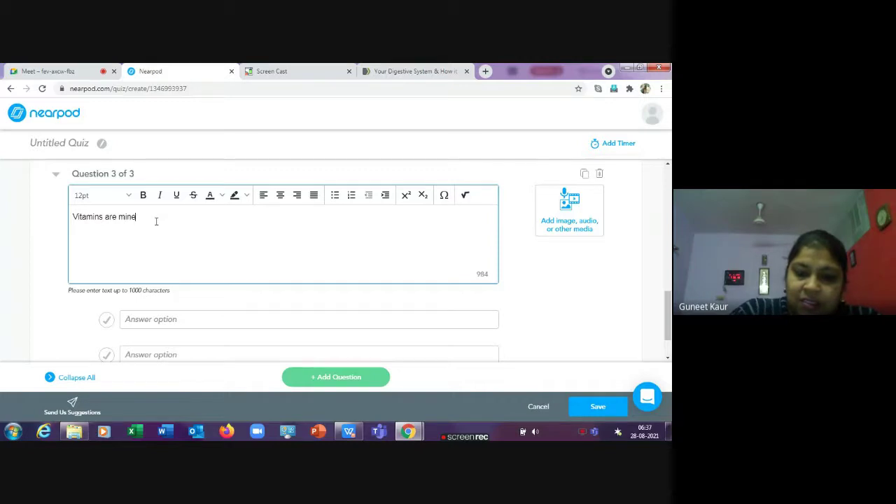
pyautogui.write('rals are p')
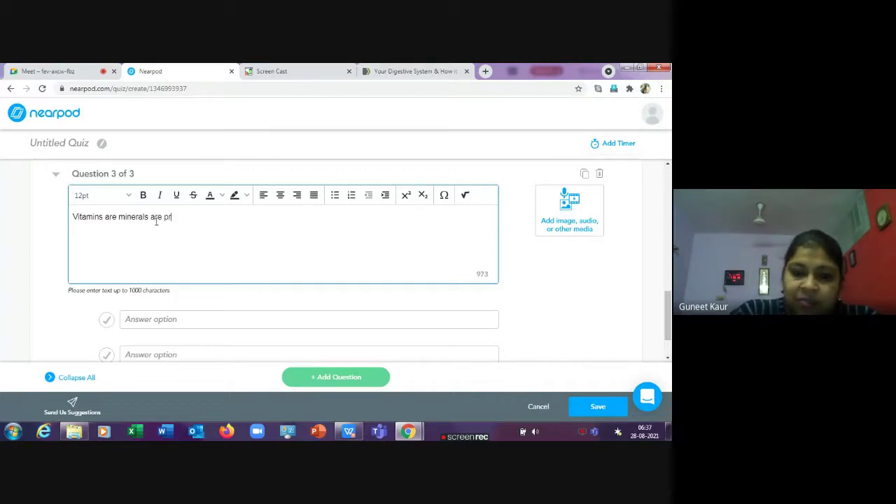
pyautogui.write('rotective food')
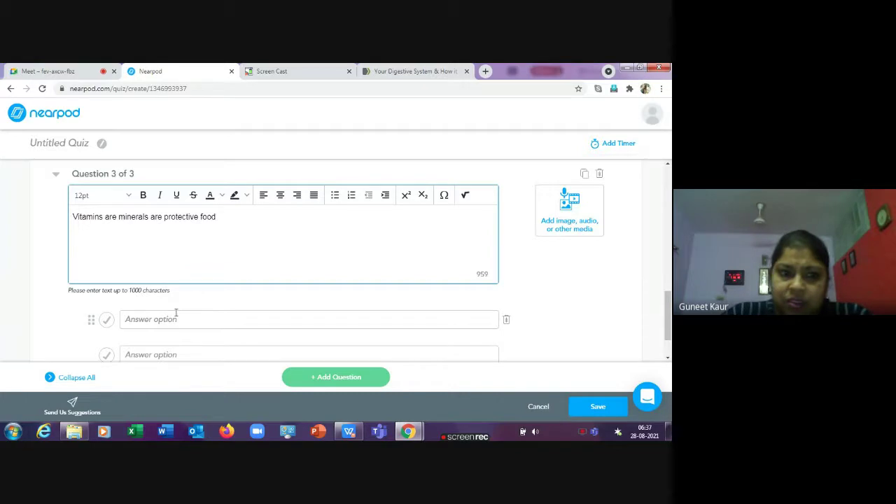
# Enter False and True as the third question's answer options, mark True as correct, and save the quiz.
pyautogui.click(169, 318)
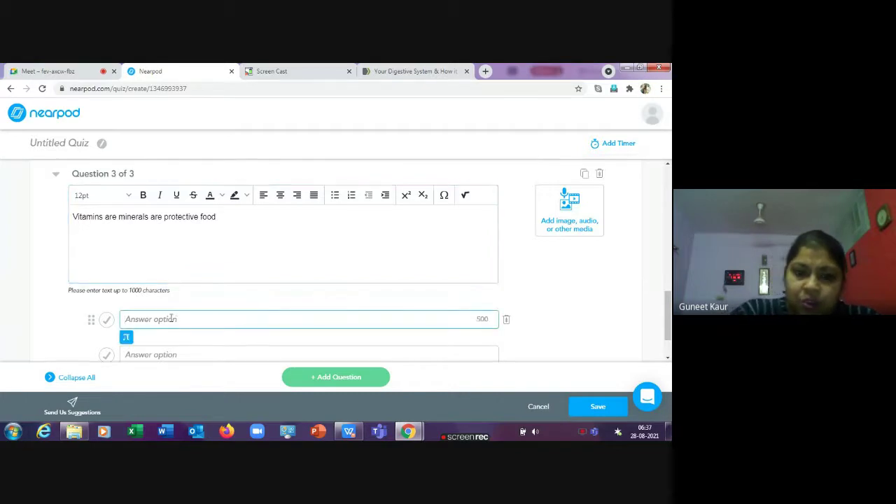
pyautogui.write('False')
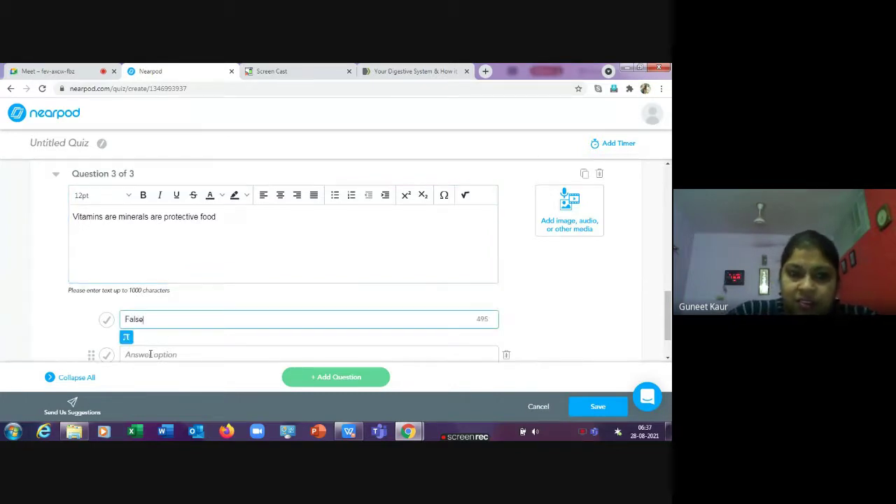
pyautogui.click(150, 354)
pyautogui.write('Rrue')
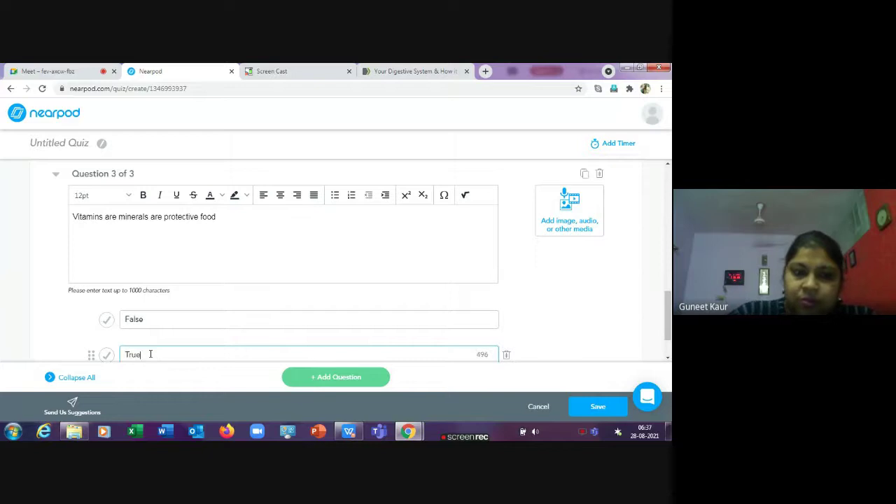
pyautogui.scroll(-2, 150, 353)
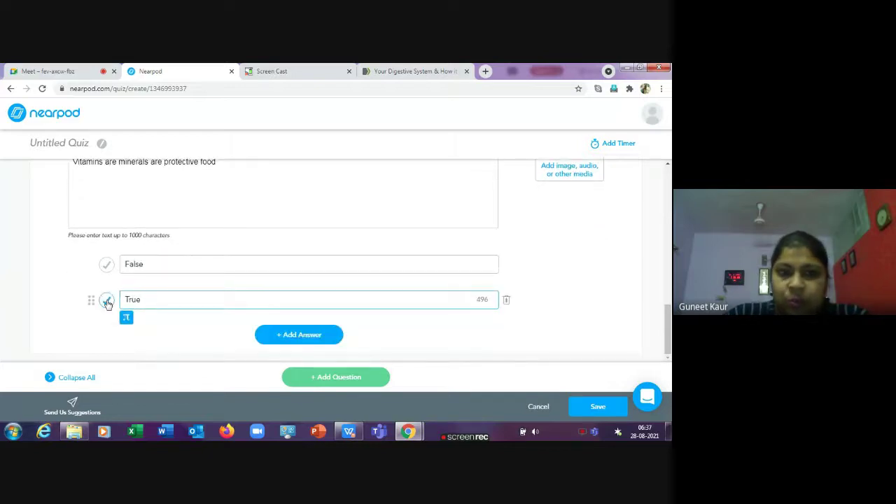
pyautogui.click(106, 301)
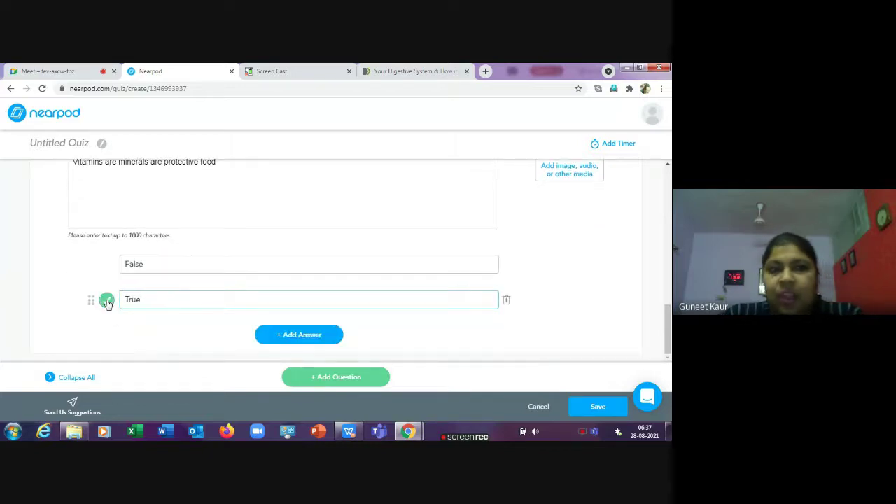
pyautogui.click(599, 407)
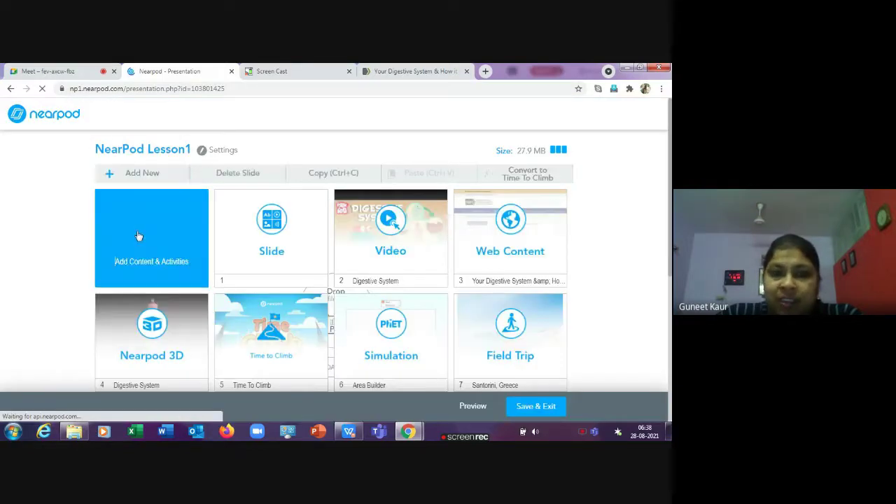
# Look at the image upload options for Slideshow content and cancel without adding images.
pyautogui.click(139, 236)
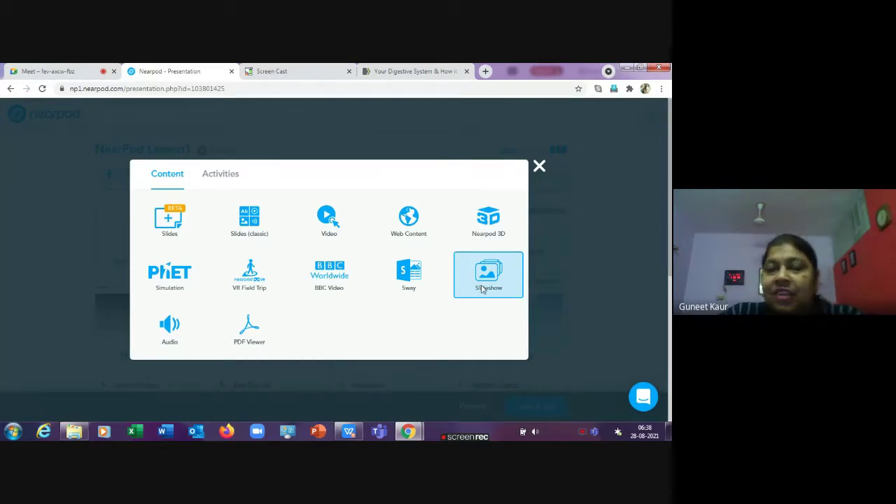
pyautogui.click(481, 288)
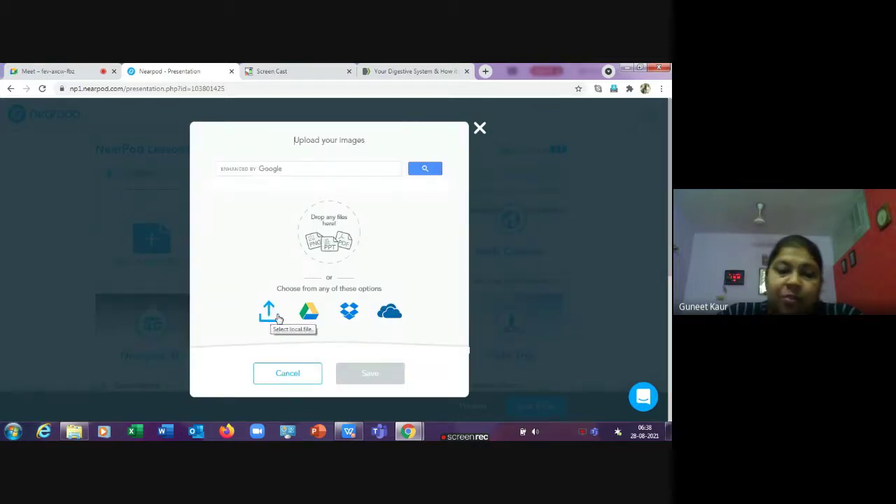
pyautogui.click(284, 376)
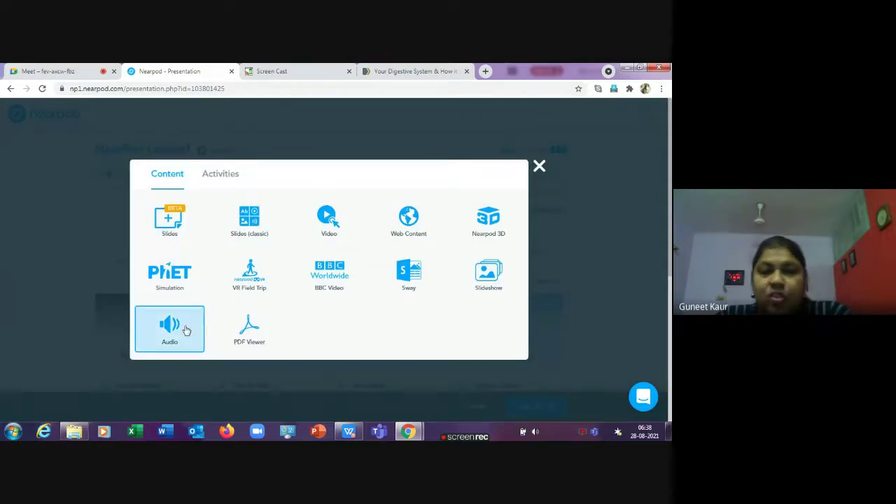
# Switch to the Google Meet call to check on it, and return to the Nearpod lesson.
pyautogui.hotkey('alt', 'Tab')
pyautogui.hotkey('alt', 'Tab')
pyautogui.click(49, 71)
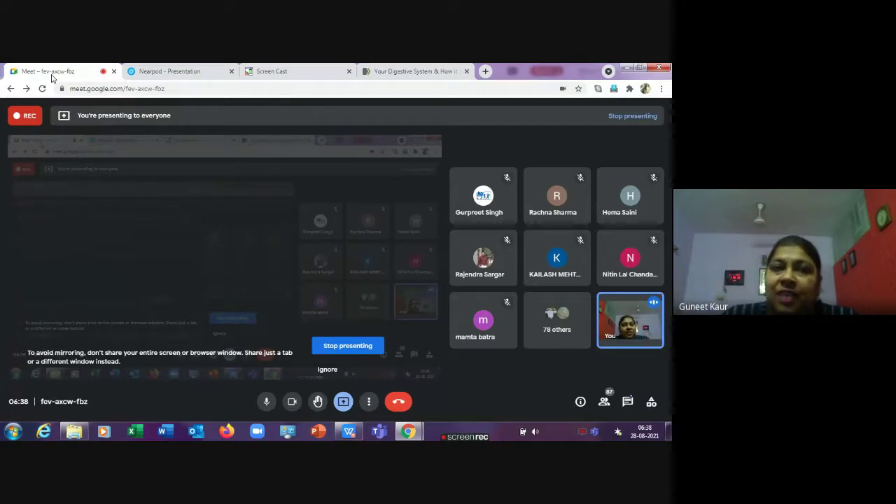
pyautogui.click(170, 72)
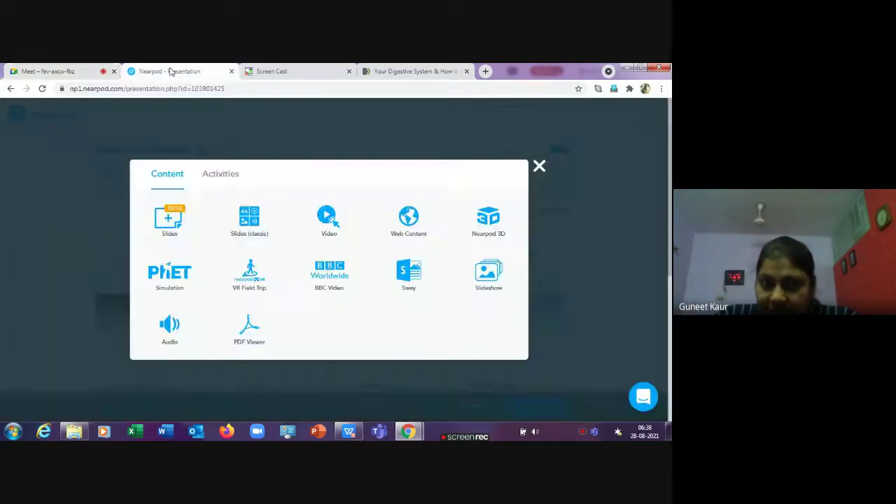
# Look at the PDF Viewer upload options and the Flipgrid activity's link fields, closing both without adding anything.
pyautogui.click(247, 331)
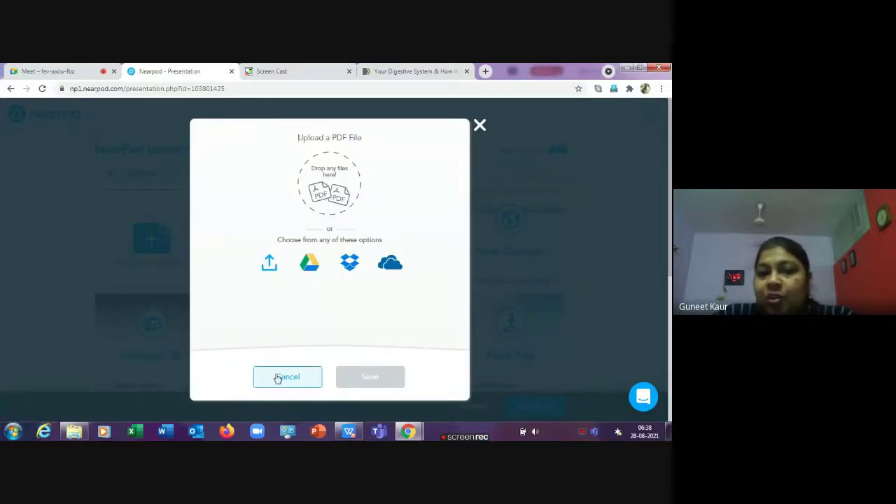
pyautogui.click(482, 128)
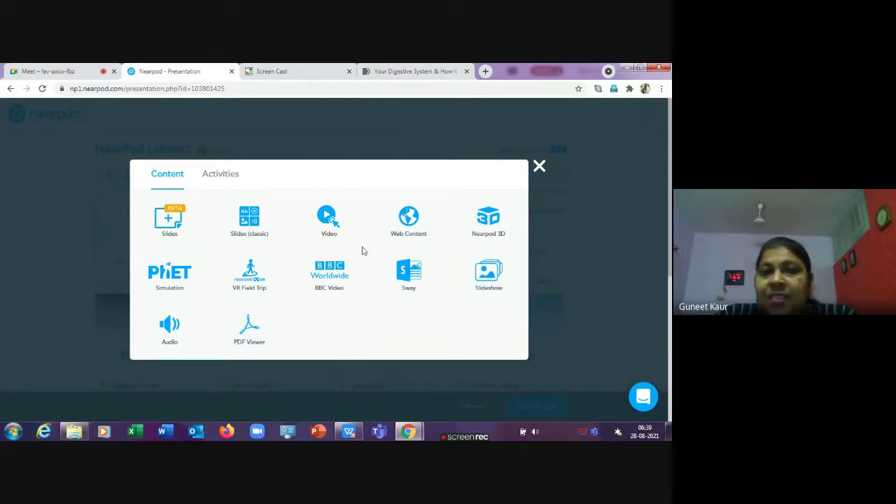
pyautogui.click(210, 176)
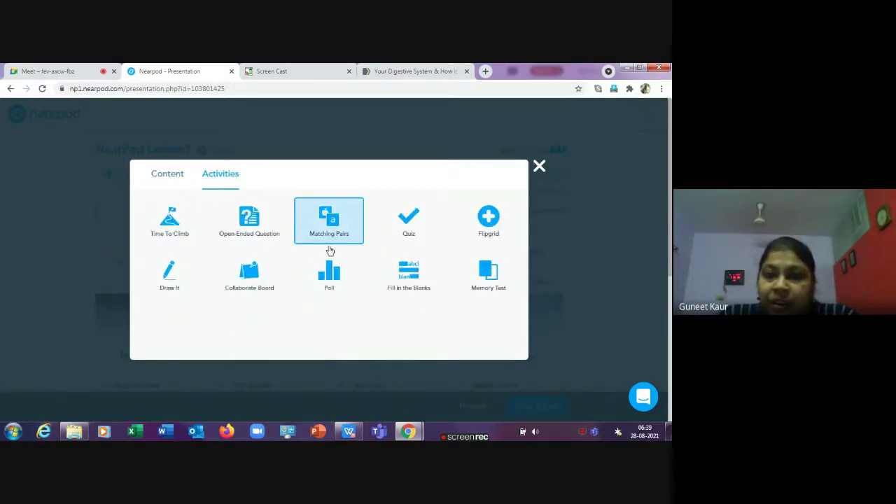
pyautogui.click(501, 228)
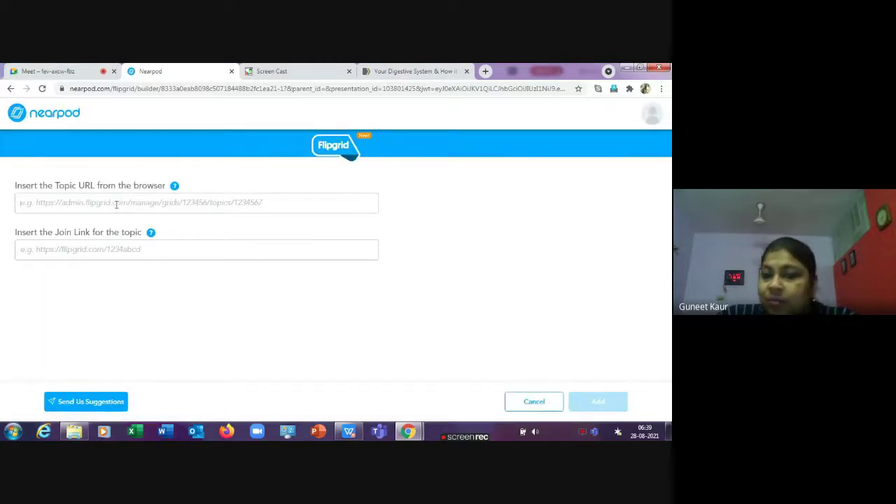
pyautogui.click(533, 401)
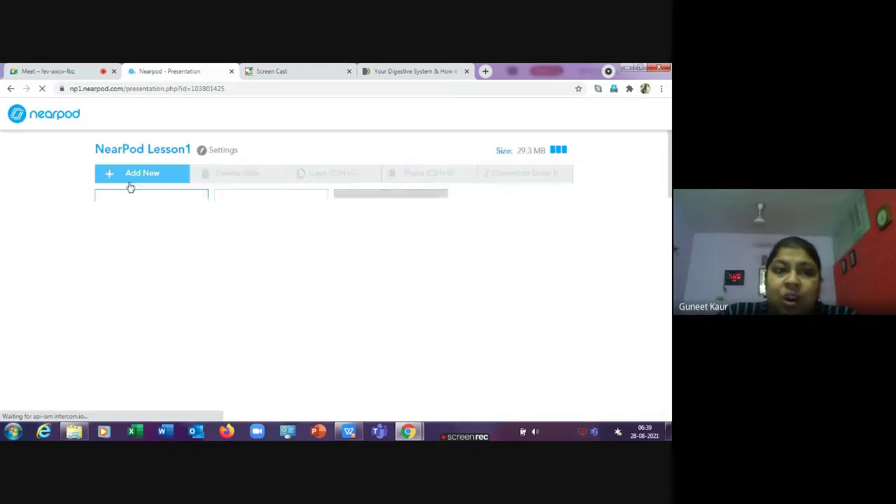
# Create a Draw It activity and enter Protective Food as its instructions.
pyautogui.click(138, 227)
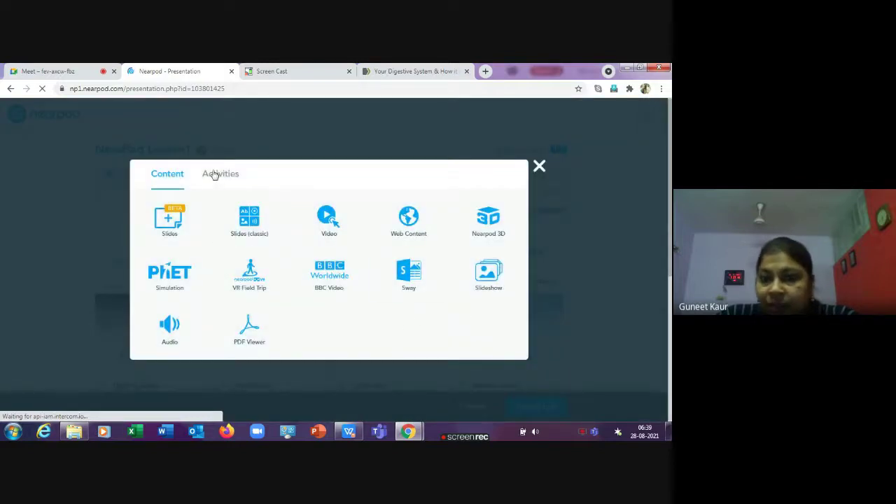
pyautogui.click(215, 175)
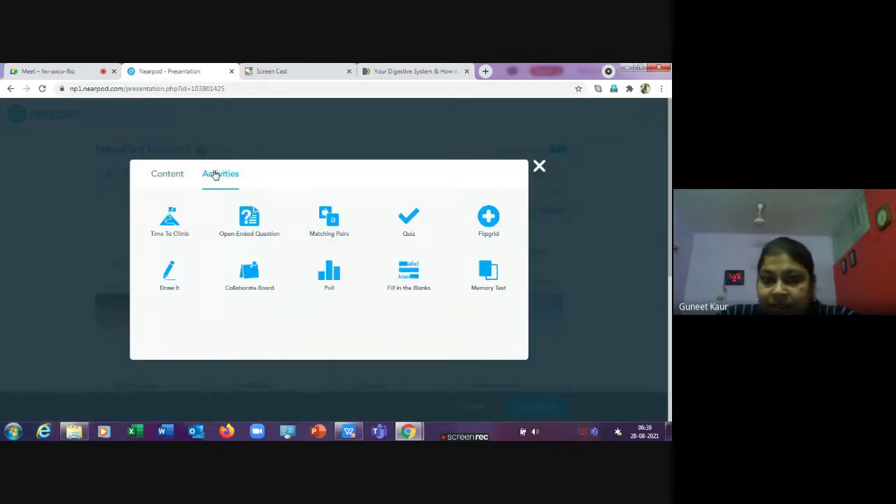
pyautogui.click(173, 282)
pyautogui.click(70, 73)
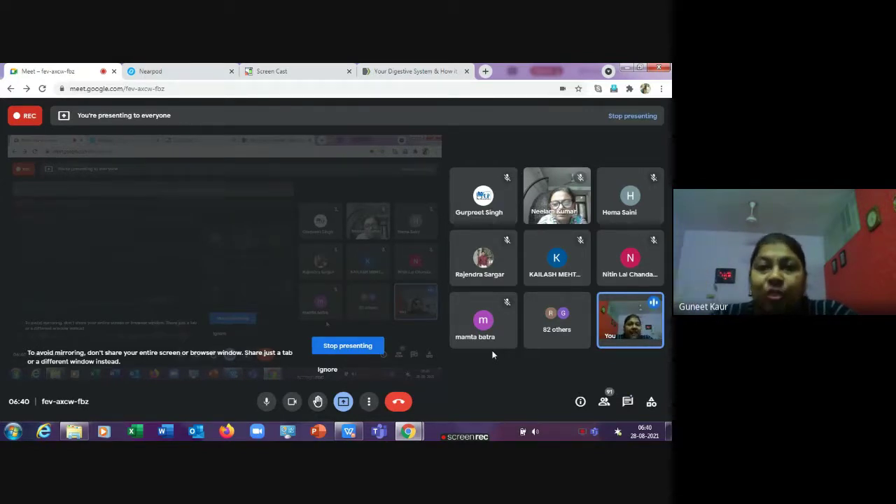
pyautogui.click(147, 72)
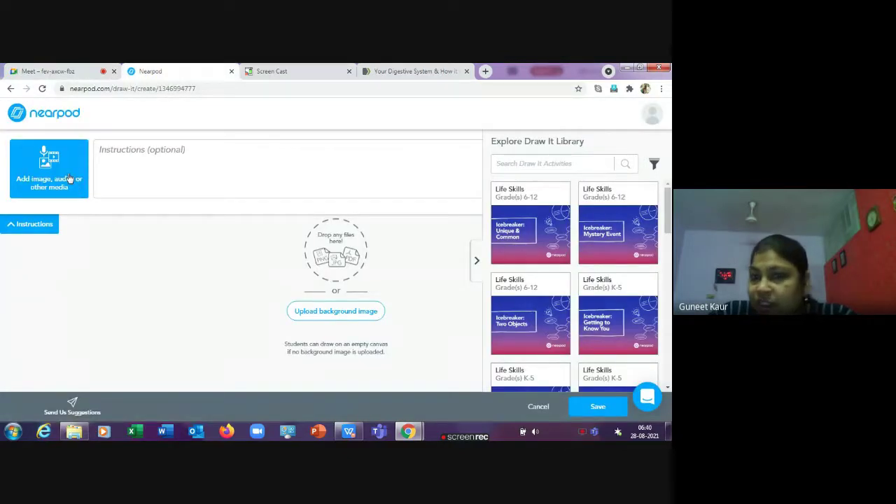
pyautogui.click(182, 152)
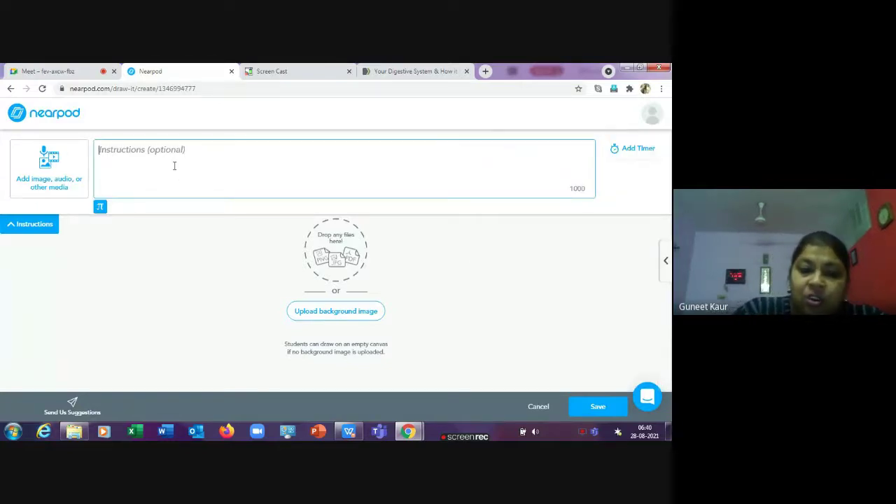
pyautogui.write('Protective Food')
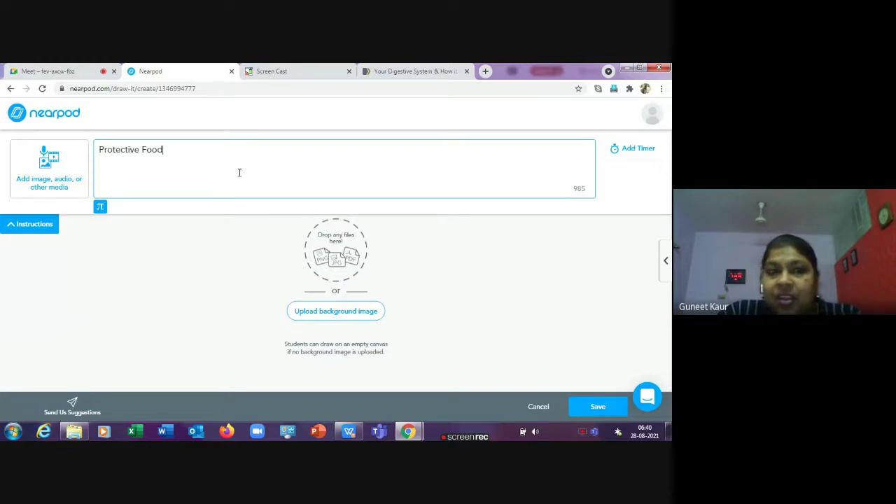
# Add the grain and vegetable bowl picture from a "balanced diet" image search to the Draw It instructions and save the activity.
pyautogui.click(55, 175)
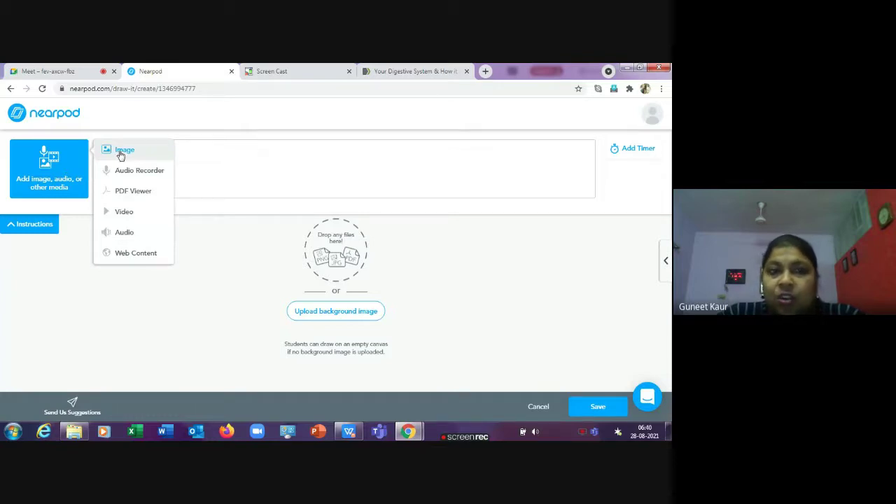
pyautogui.click(120, 151)
pyautogui.click(258, 165)
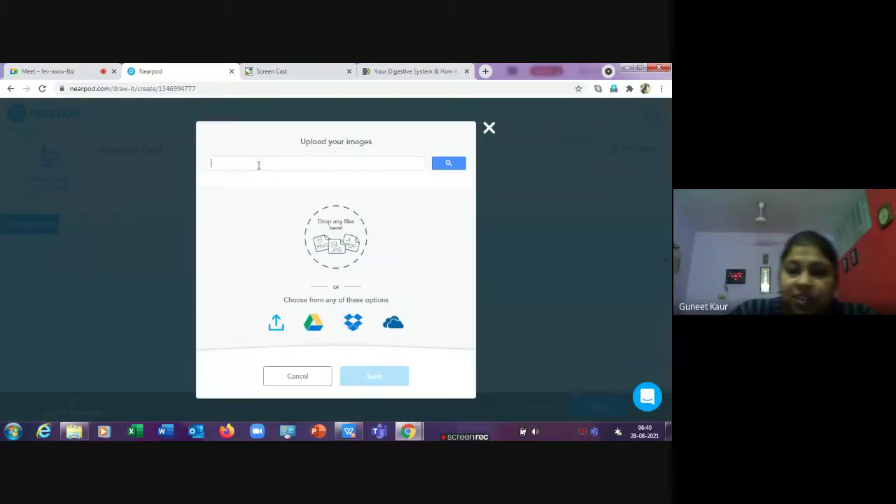
pyautogui.write('b')
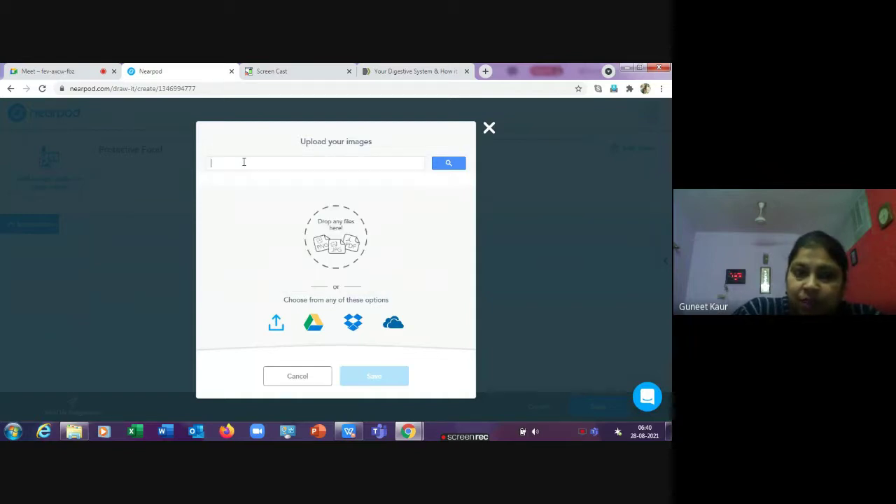
pyautogui.write('alanced die')
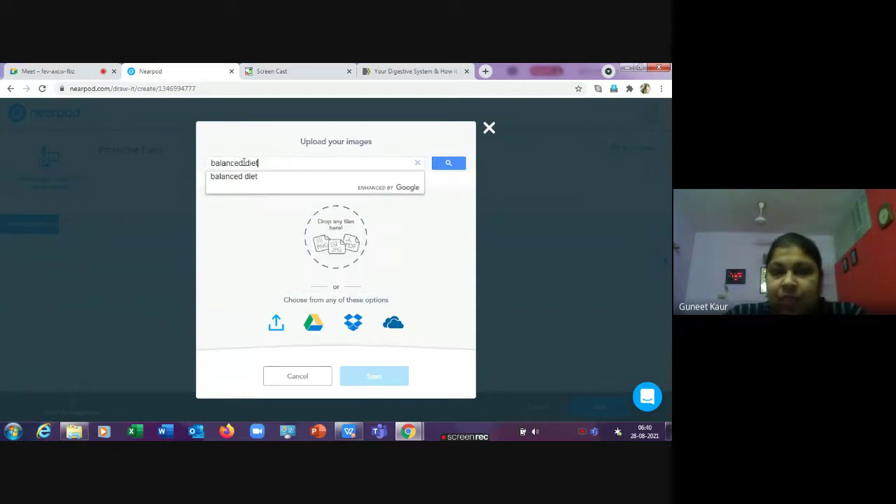
pyautogui.write('t')
pyautogui.press('Return')
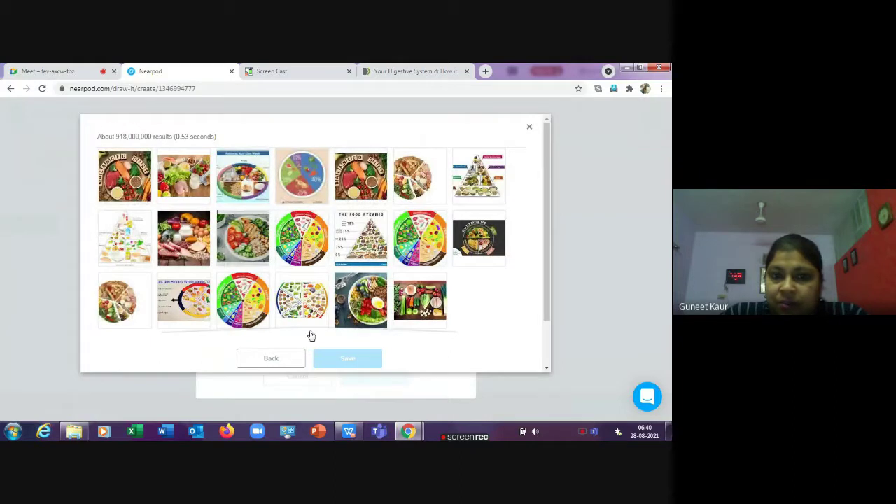
pyautogui.click(242, 238)
pyautogui.click(350, 361)
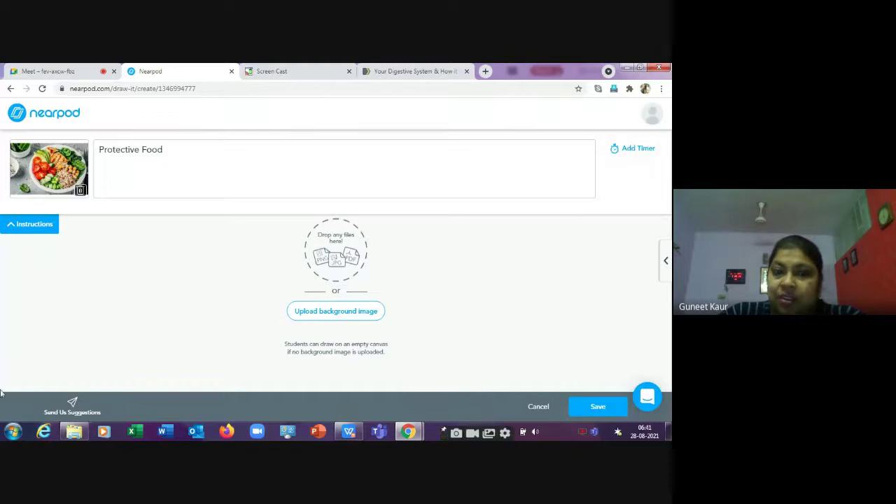
pyautogui.click(581, 408)
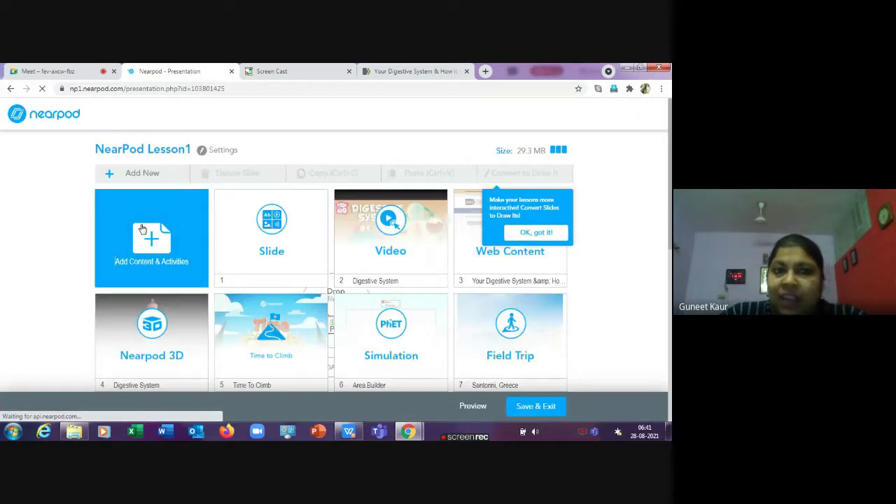
# Start a new Collaborate Board activity in the lesson.
pyautogui.click(142, 229)
pyautogui.click(221, 179)
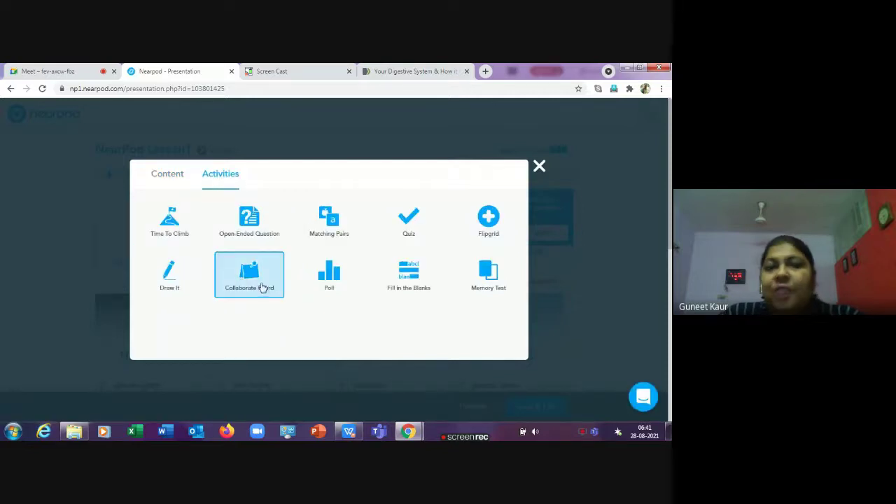
pyautogui.click(243, 275)
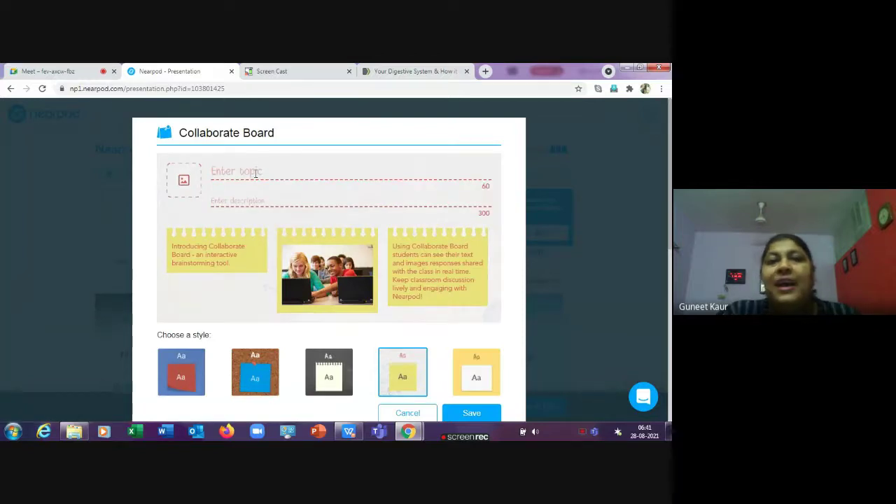
# Check the Google Meet call and return to the Nearpod Collaborate Board.
pyautogui.click(48, 70)
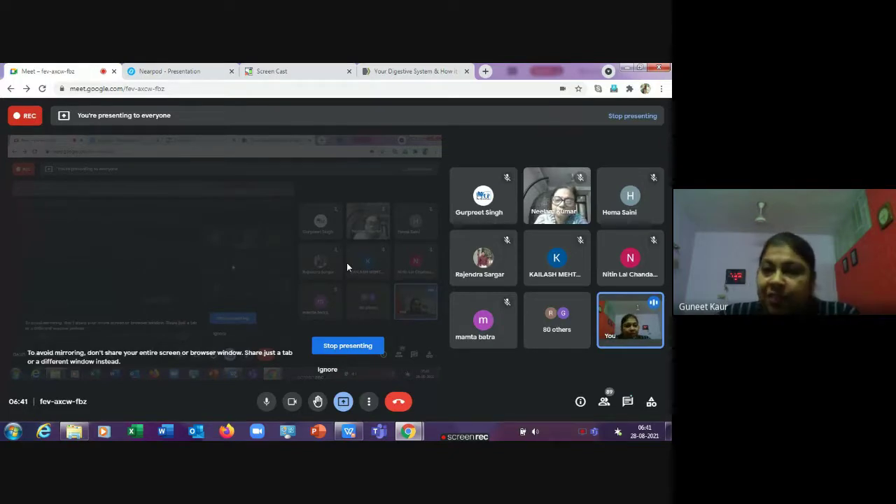
pyautogui.click(149, 70)
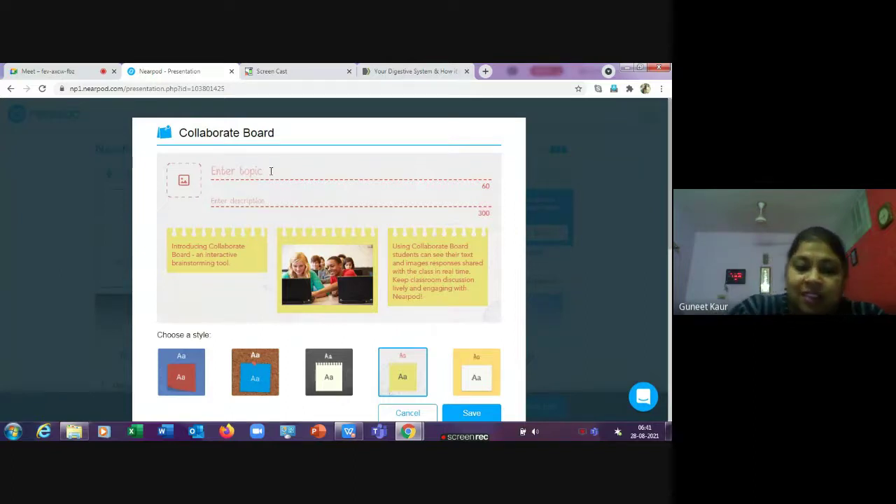
# Enter "Nearpod session" as the board's topic and "The session was" as its description.
pyautogui.write('Ne')
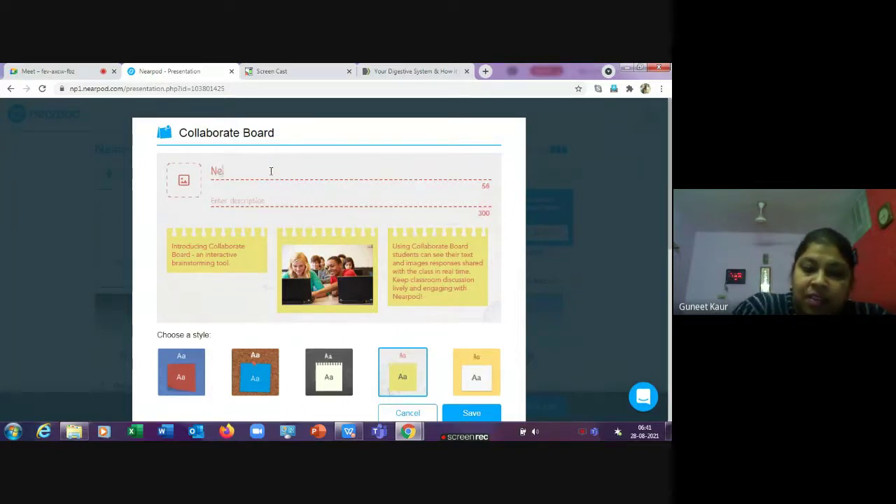
pyautogui.write('arpod session')
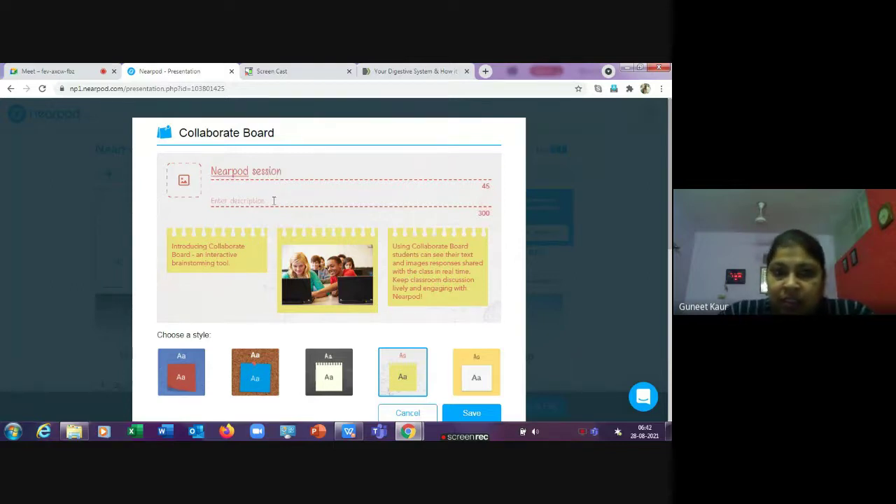
pyautogui.click(273, 201)
pyautogui.write('The d')
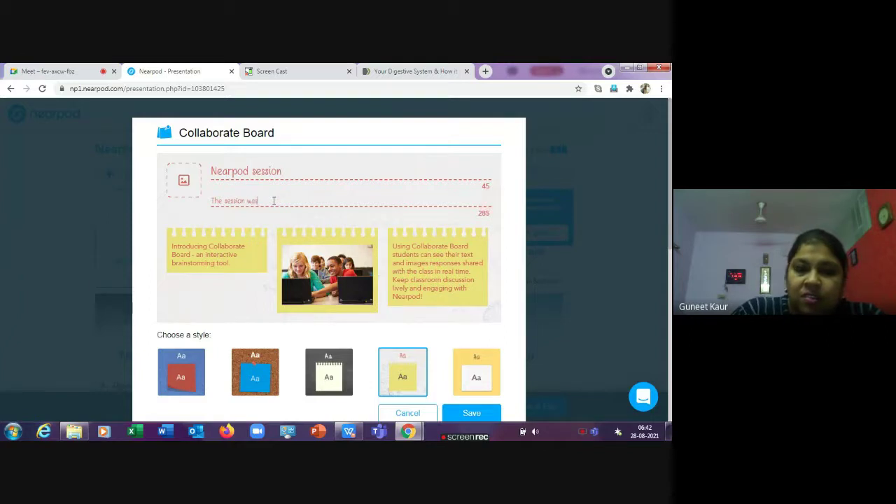
# Apply the brown cork style with blue notes to the Collaborate Board and save it.
pyautogui.scroll(-3, 394, 297)
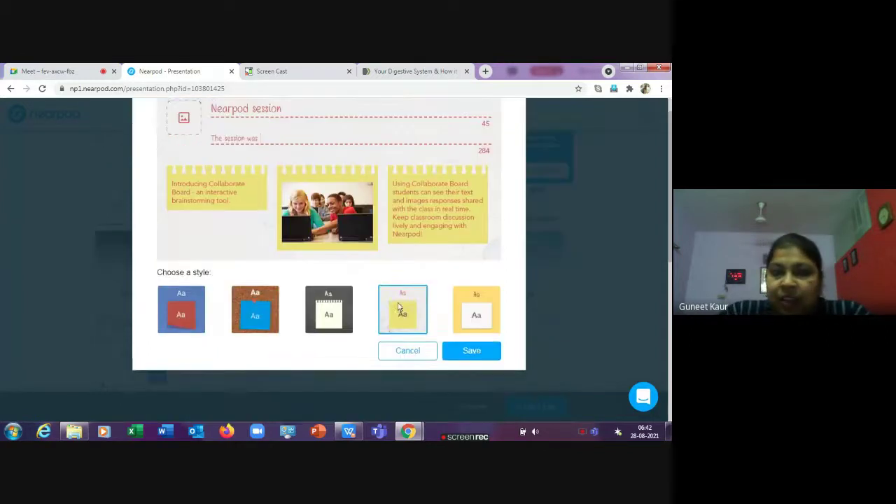
pyautogui.scroll(3, 352, 234)
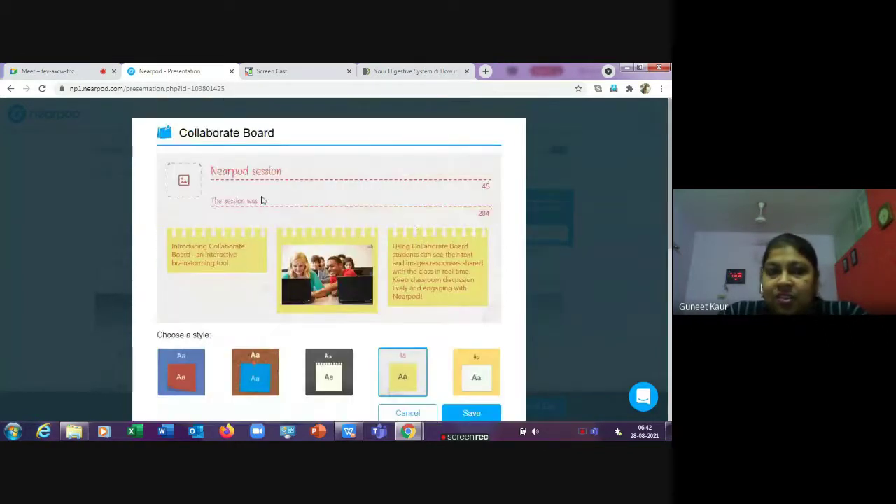
pyautogui.click(261, 382)
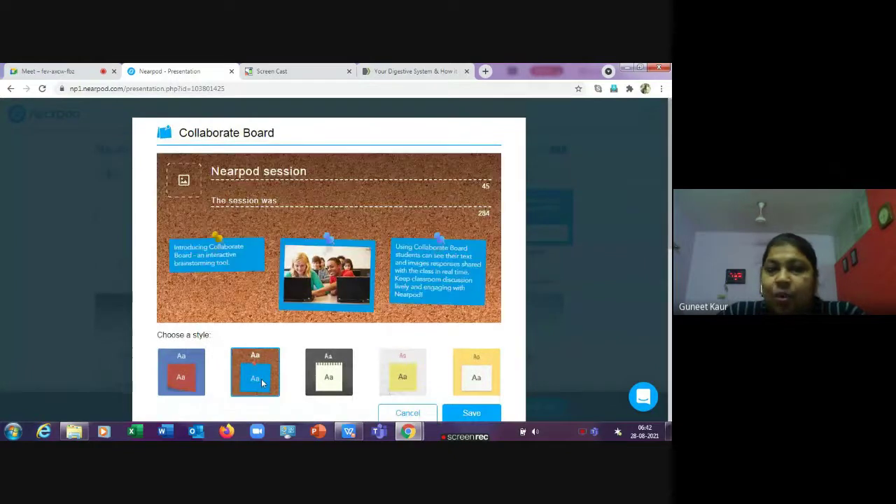
pyautogui.scroll(-1, 456, 381)
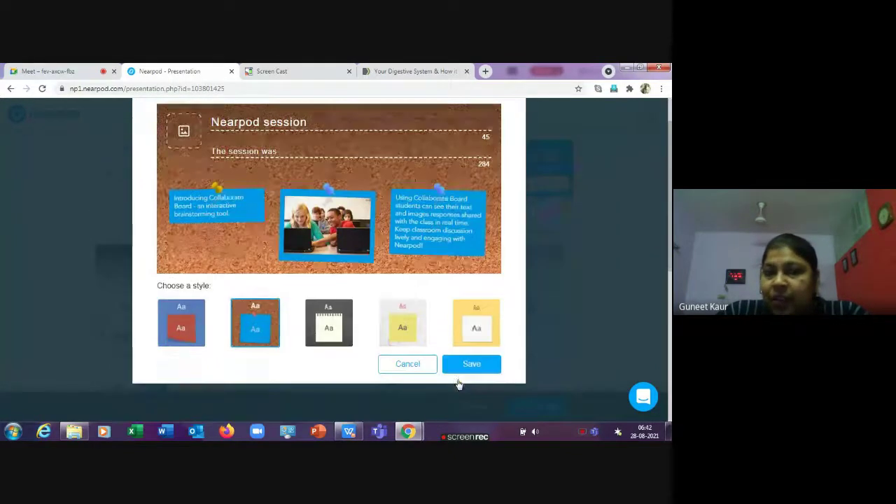
pyautogui.click(471, 369)
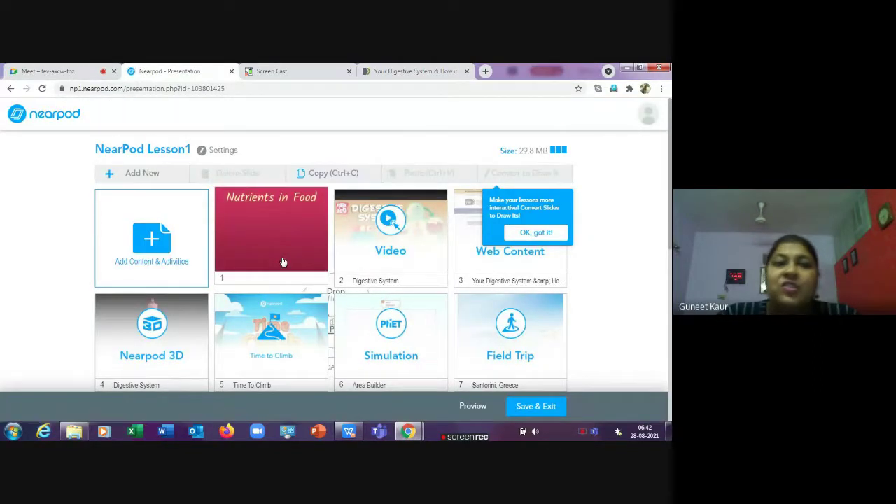
# Create a Poll activity in the lesson with the question "Today's session was".
pyautogui.scroll(-3, 180, 254)
pyautogui.scroll(4, 160, 211)
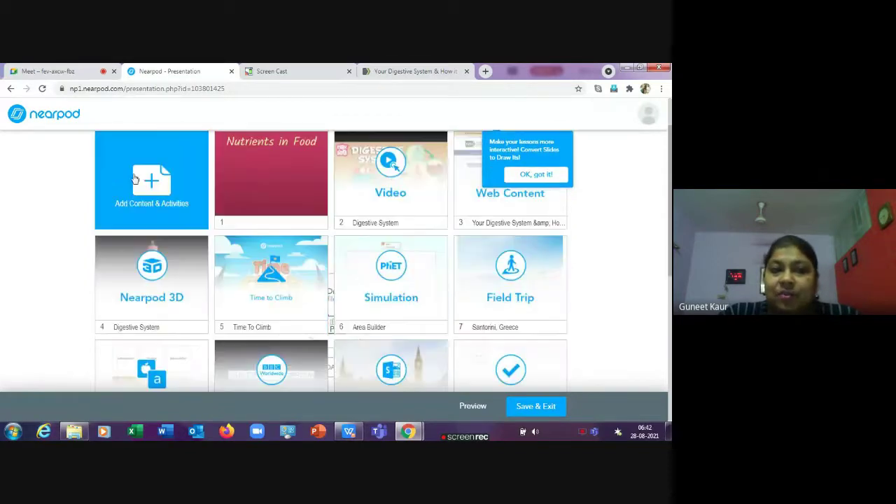
pyautogui.click(156, 237)
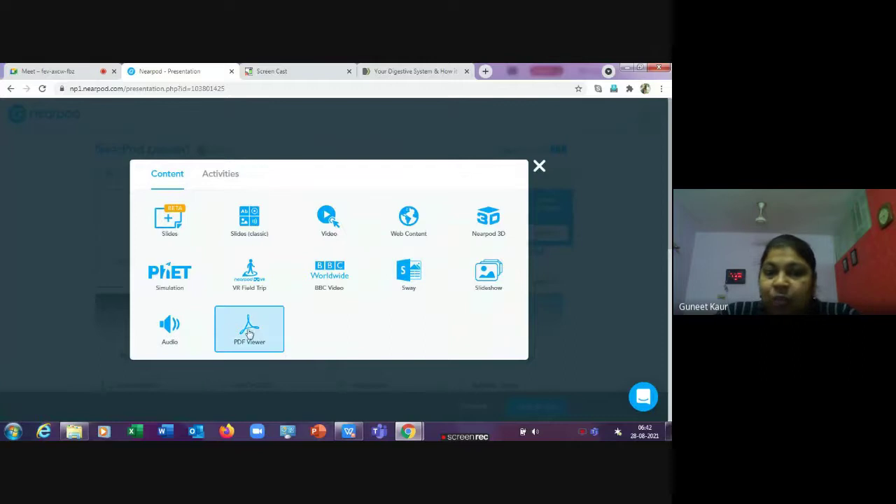
pyautogui.click(213, 176)
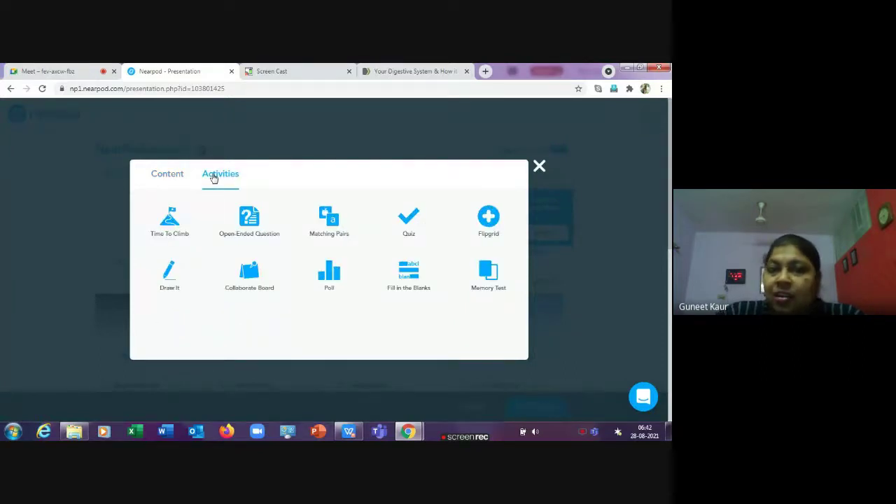
pyautogui.click(329, 277)
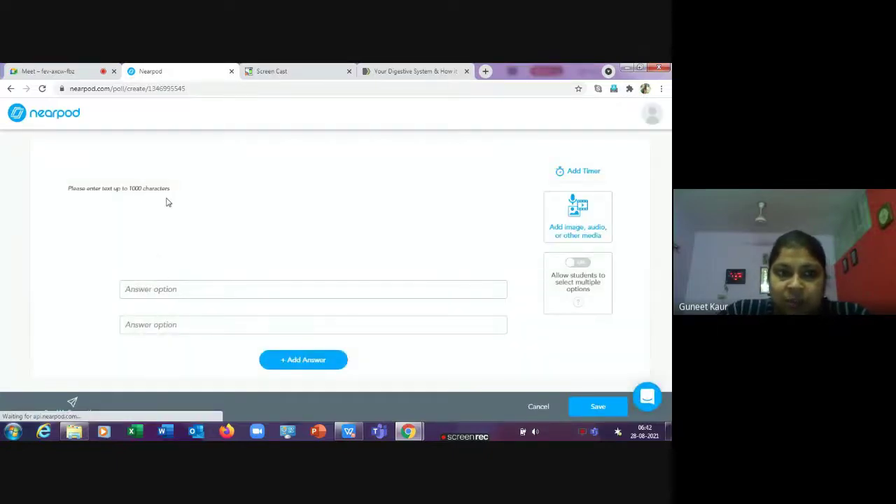
pyautogui.click(147, 206)
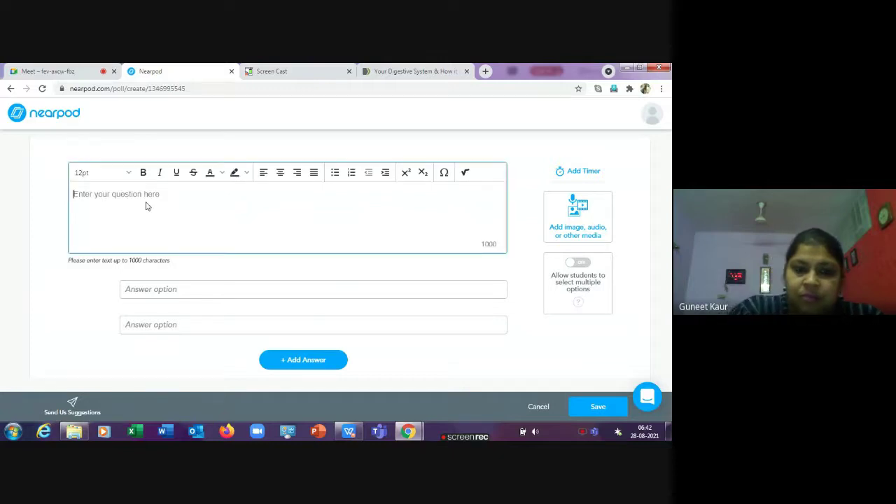
pyautogui.write('Today')
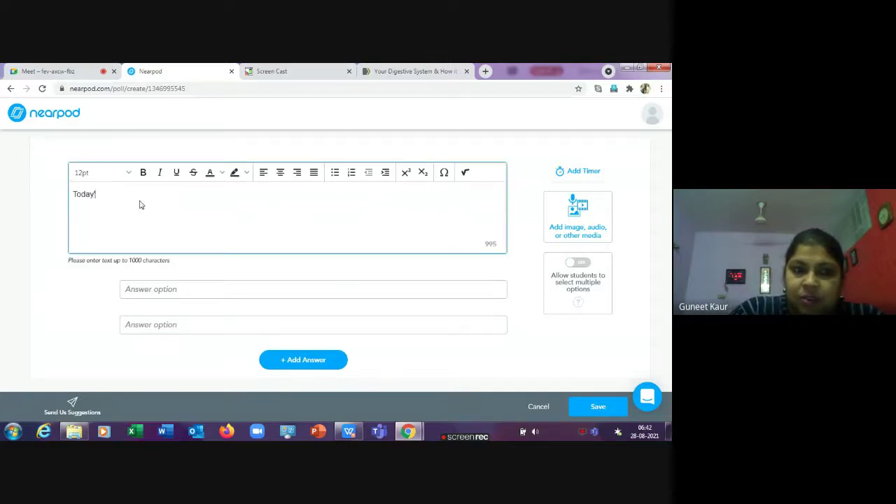
pyautogui.write("'s s")
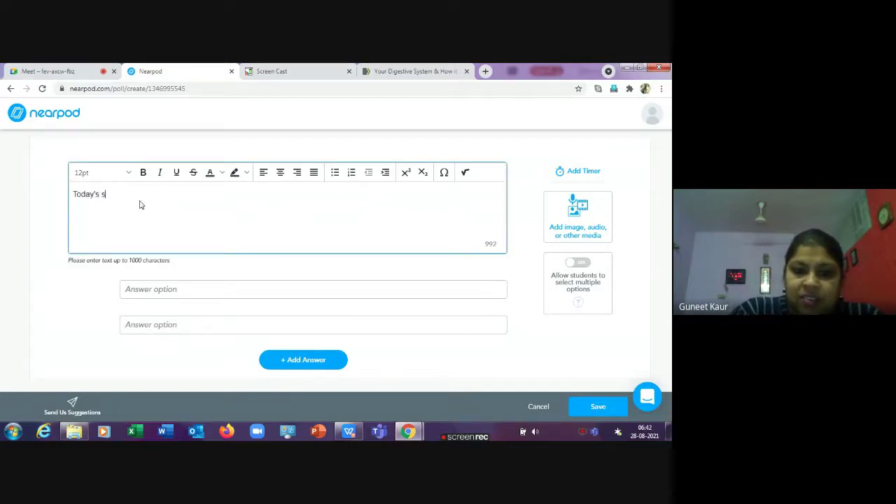
pyautogui.write('ession was')
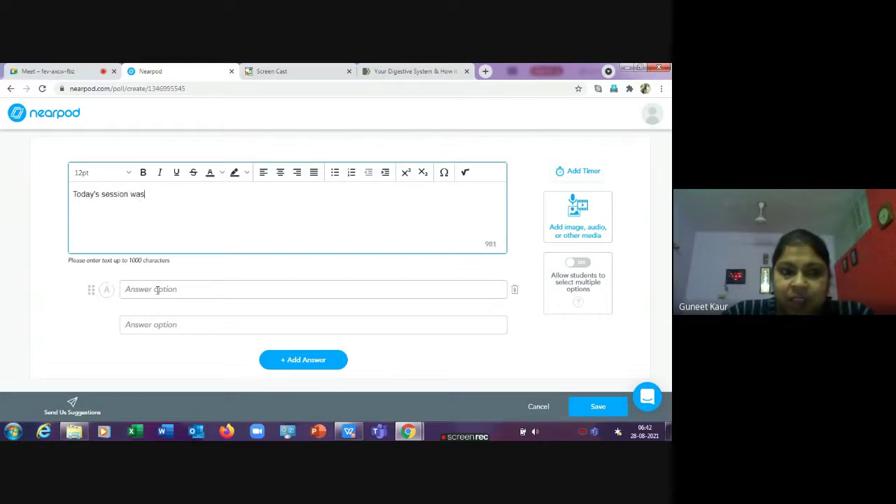
# Fill in the poll's first two answer options with "Not interested" and "Interested".
pyautogui.click(156, 289)
pyautogui.write('Not int')
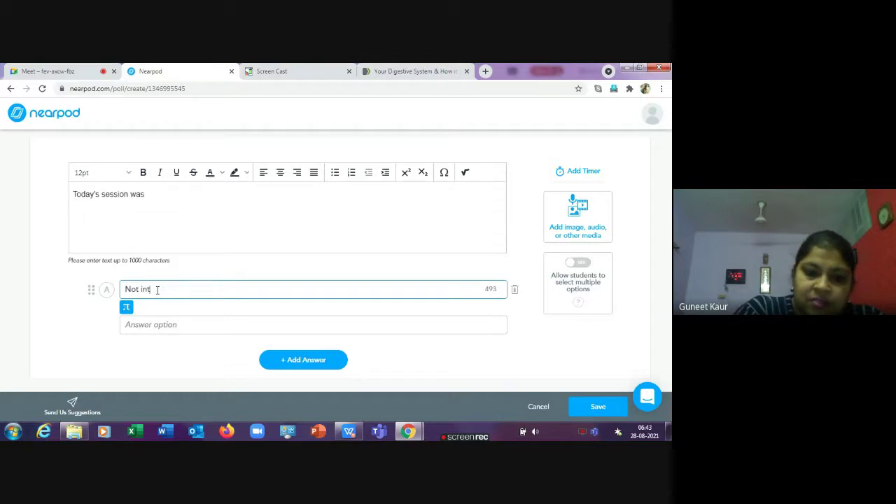
pyautogui.write('eres')
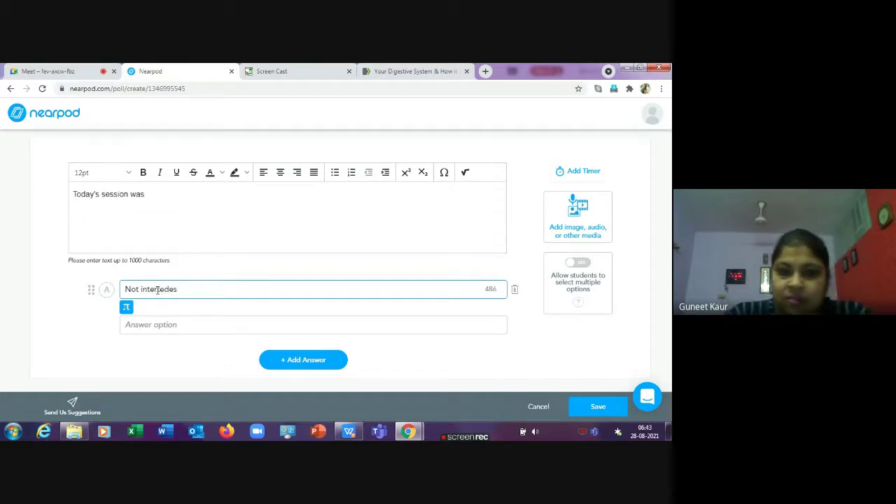
pyautogui.press('BackSpace')
pyautogui.press('BackSpace')
pyautogui.press('BackSpace')
pyautogui.press('BackSpace')
pyautogui.press('BackSpace')
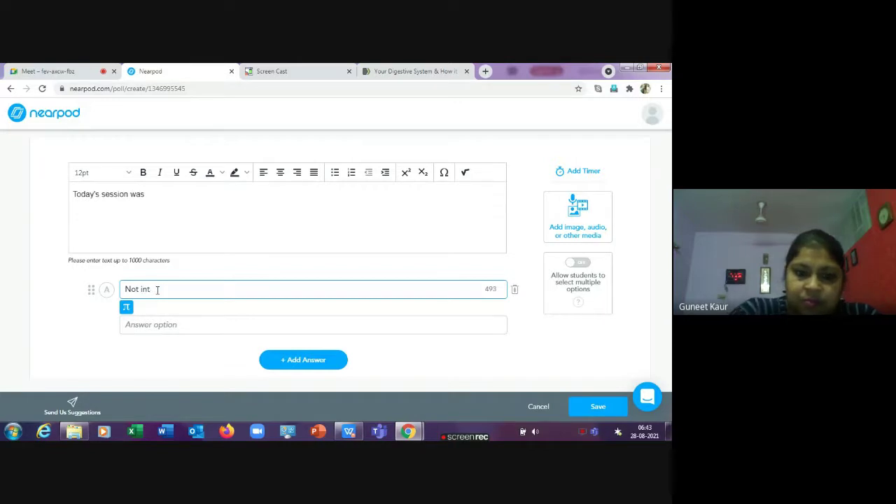
pyautogui.click(172, 329)
pyautogui.write('Interested')
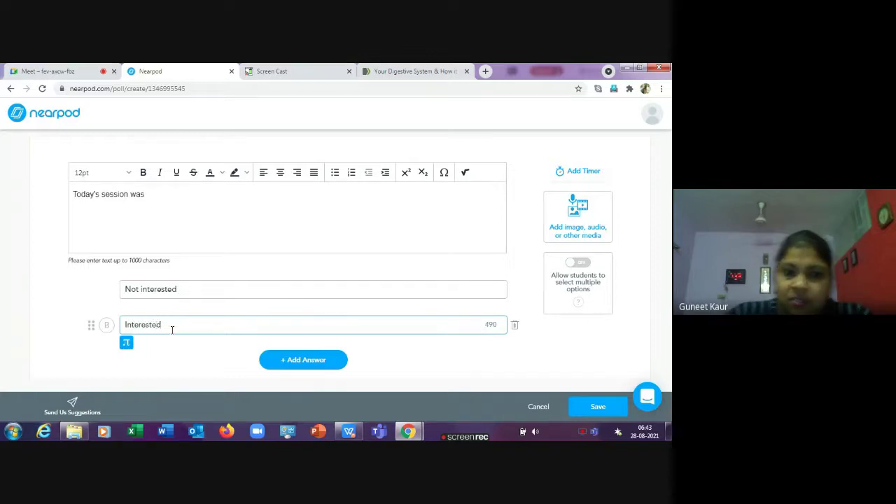
# Add a third answer option to the poll reading "Not useful".
pyautogui.click(300, 366)
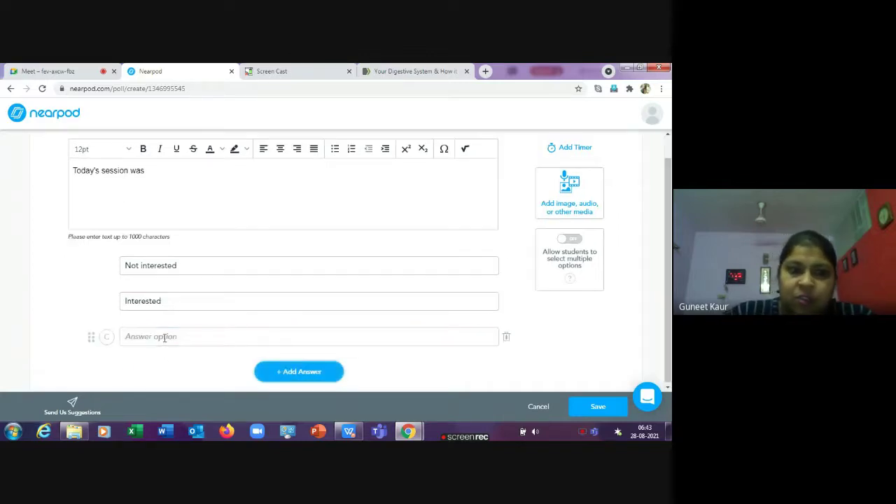
pyautogui.click(164, 338)
pyautogui.write('Not useful')
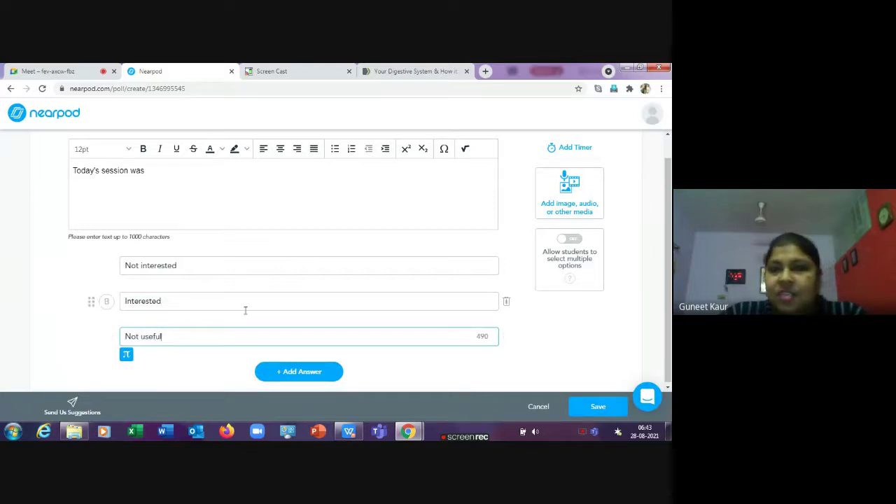
pyautogui.scroll(1, 570, 304)
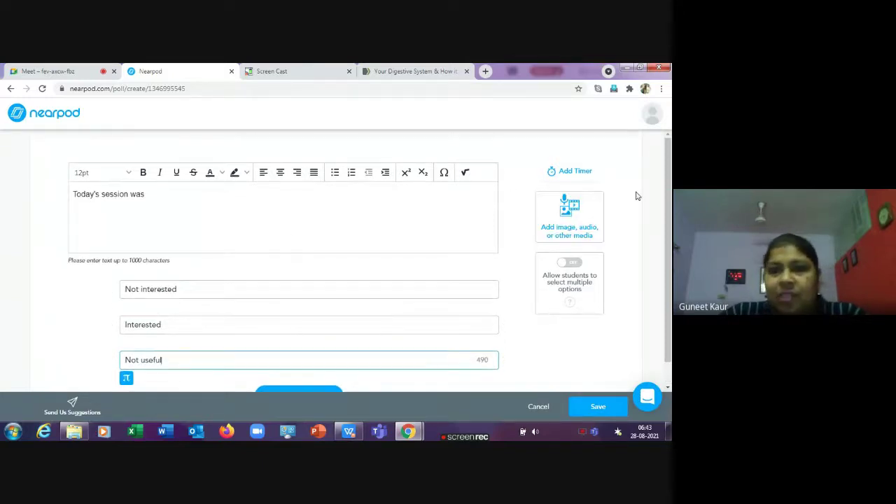
pyautogui.scroll(-1, 320, 300)
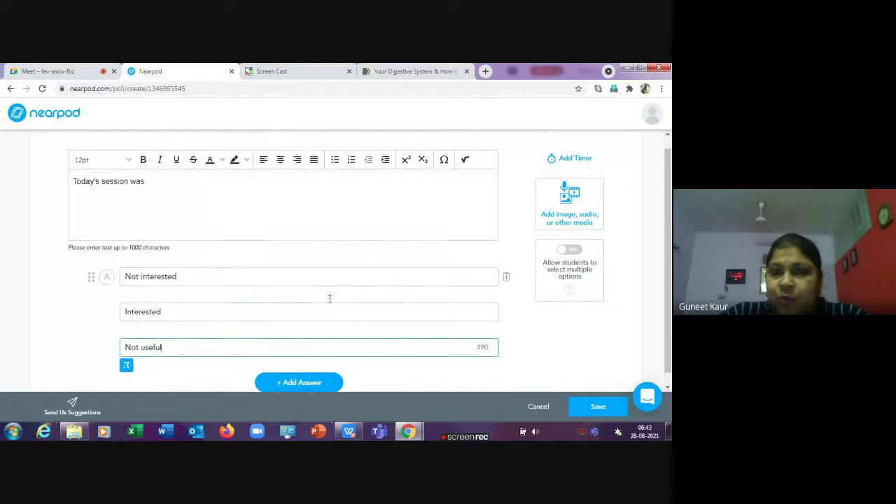
# Save the poll and start a Fill in the Blanks activity with the white background text style.
pyautogui.click(597, 409)
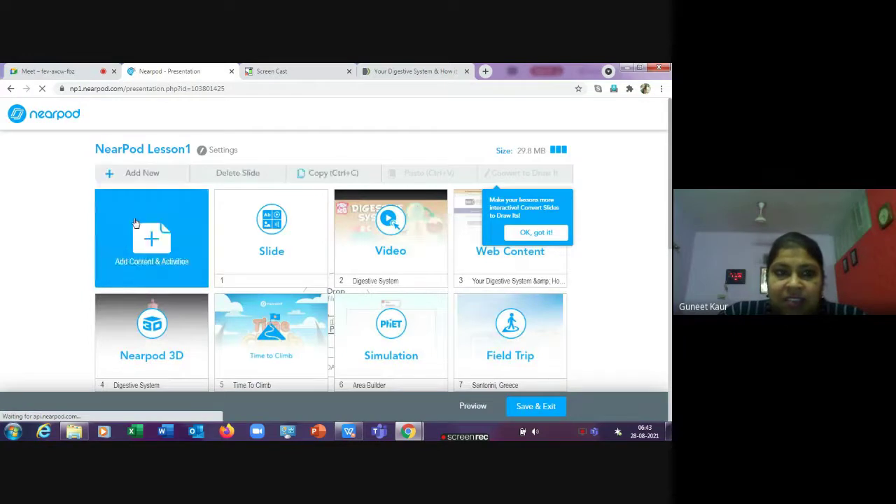
pyautogui.click(137, 223)
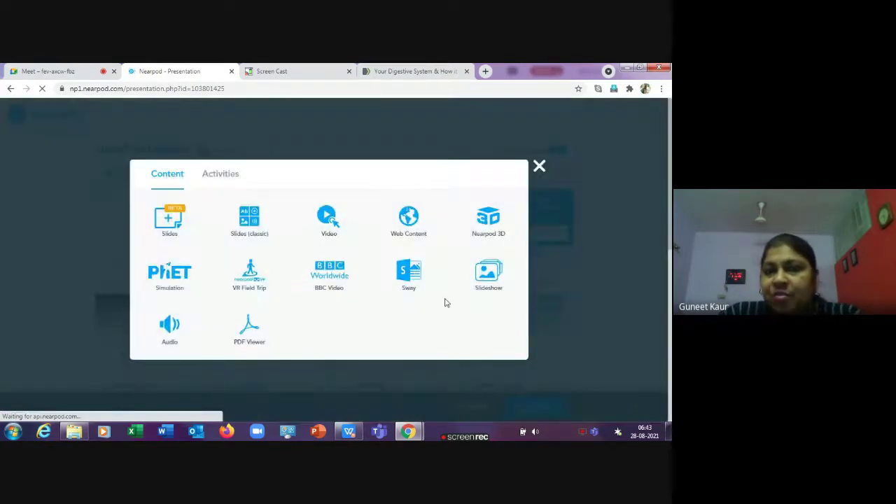
pyautogui.click(213, 179)
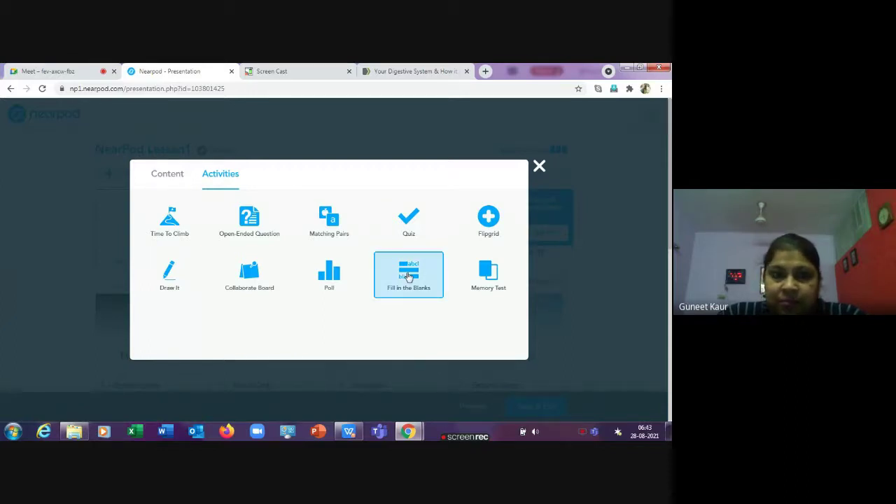
pyautogui.click(408, 276)
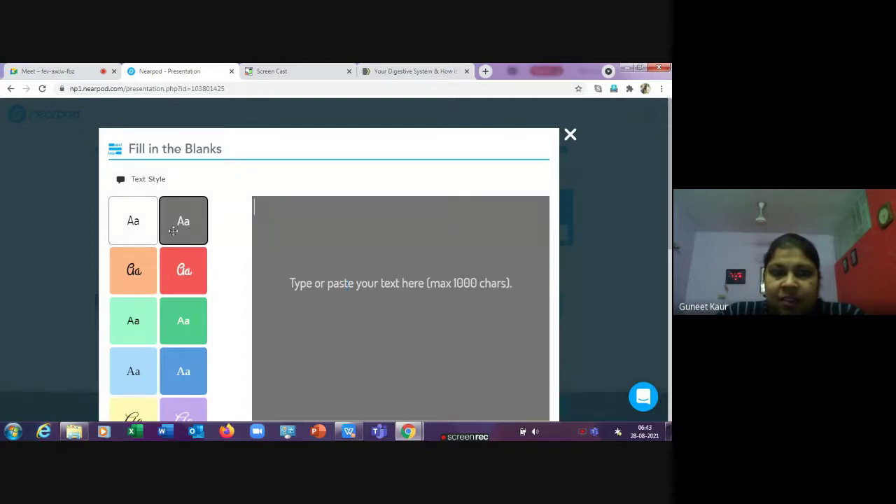
pyautogui.click(133, 227)
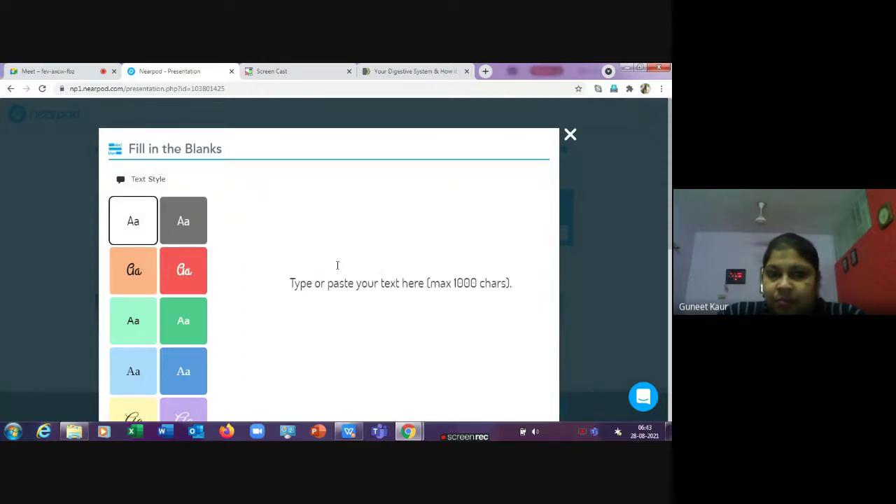
pyautogui.write('The')
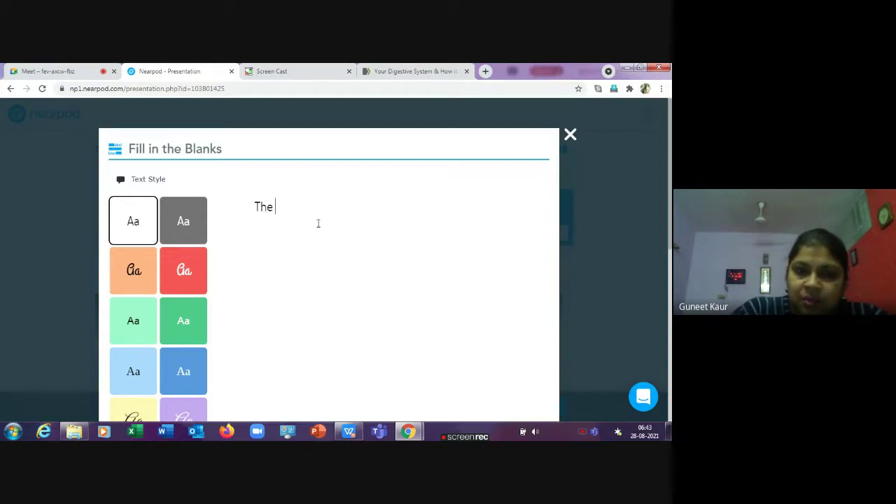
pyautogui.press('BackSpace')
pyautogui.press('BackSpace')
pyautogui.press('BackSpace')
pyautogui.press('BackSpace')
# Begin the Fill in the Blanks text with "All the nutrients are present".
pyautogui.write('All')
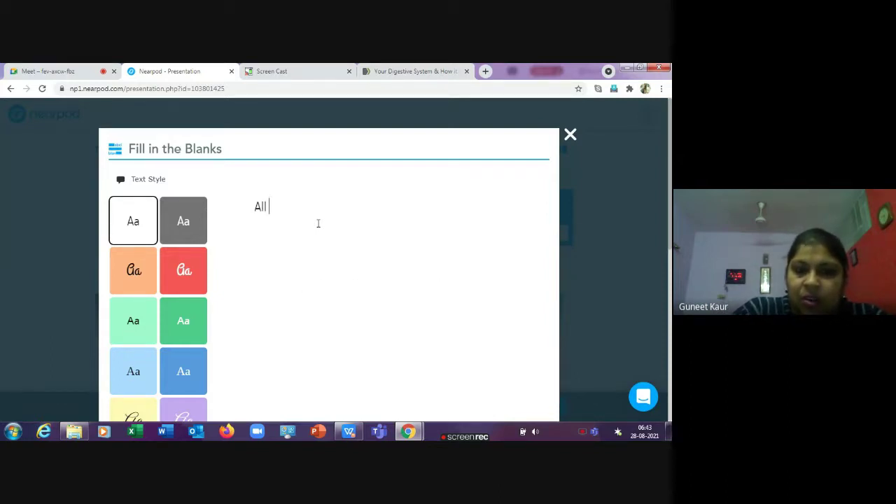
pyautogui.write(' the nutr')
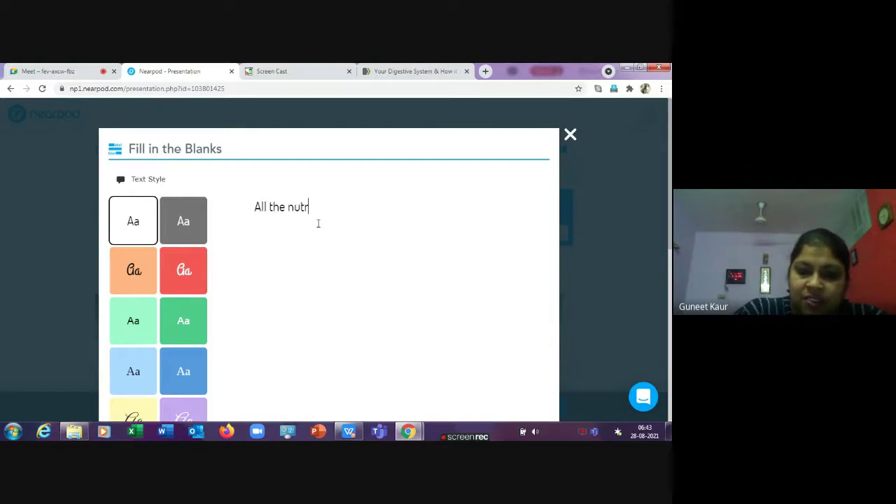
pyautogui.write('ients i')
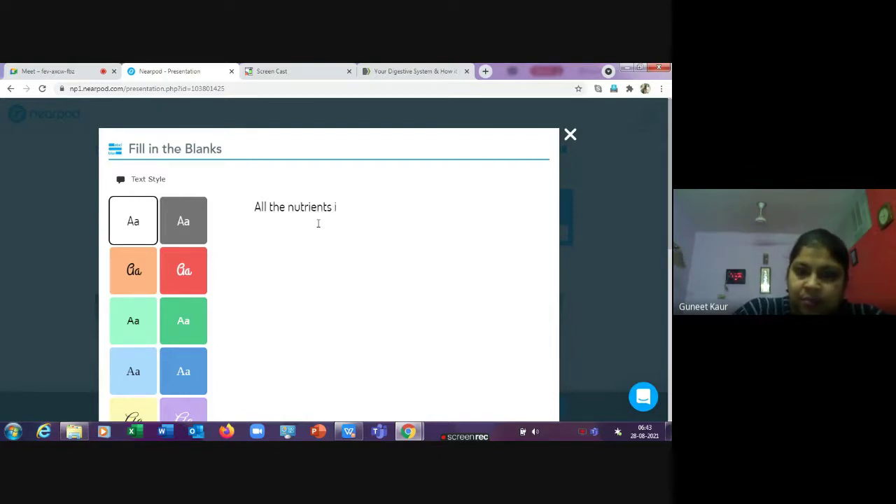
pyautogui.press('BackSpace')
pyautogui.write('are ')
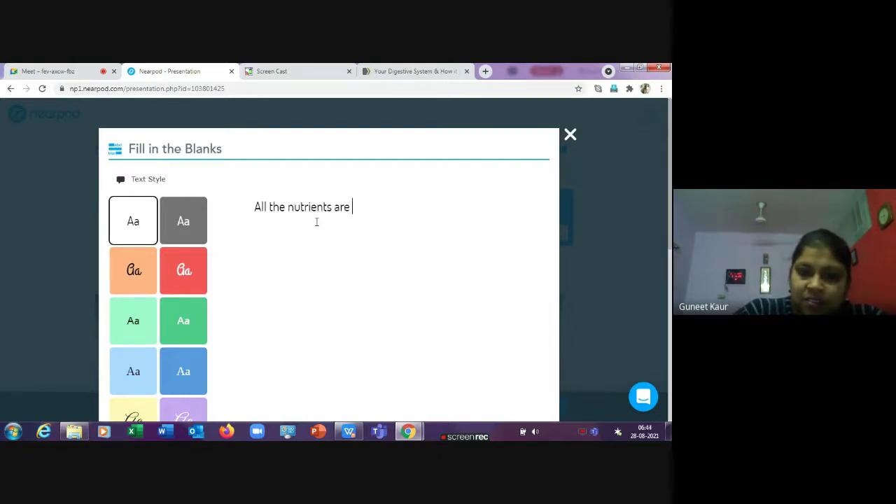
pyautogui.write('pres')
pyautogui.click(315, 219)
pyautogui.write('ent')
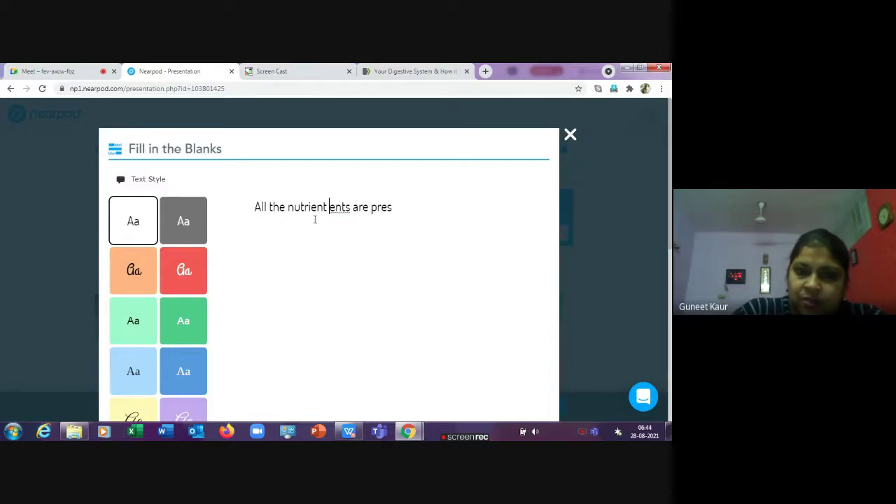
pyautogui.press('BackSpace')
pyautogui.press('BackSpace')
pyautogui.press('BackSpace')
pyautogui.press('BackSpace')
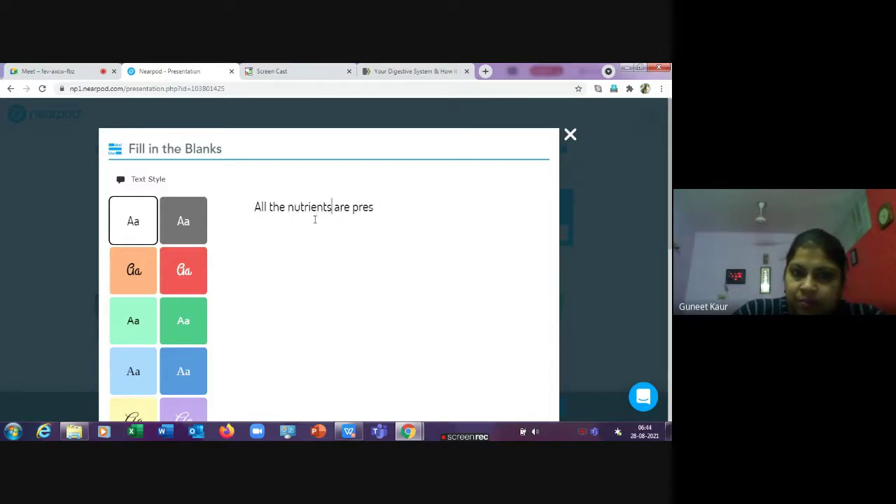
pyautogui.press('Right')
pyautogui.press('Right')
pyautogui.write('en')
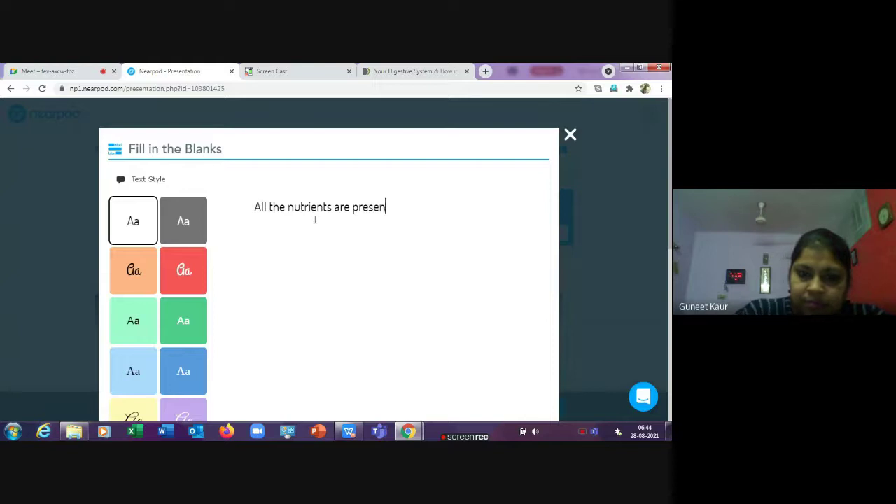
pyautogui.write('t ')
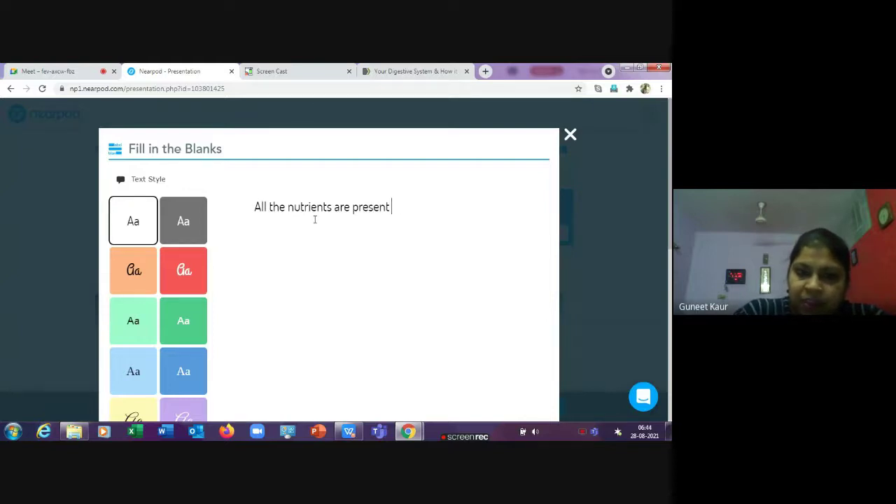
# Complete the Fill in the Blanks sentence with "in appropriate amount in balanced unbalanced diet.".
pyautogui.write('oin appr')
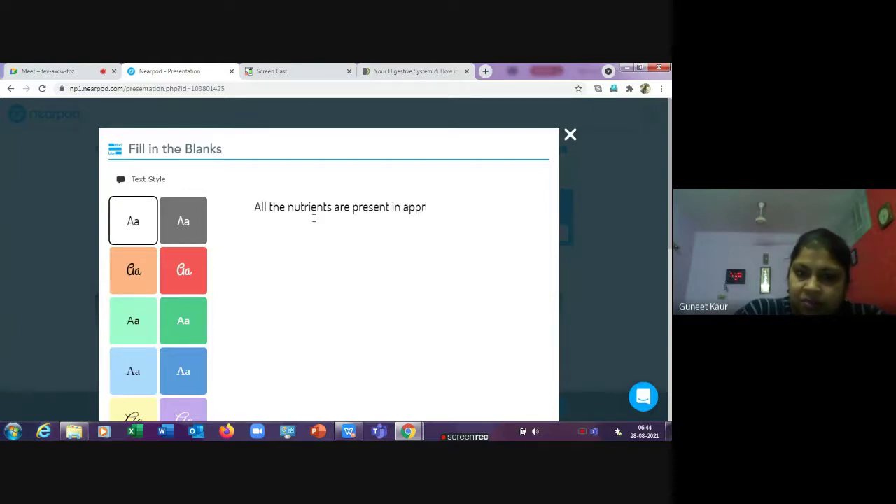
pyautogui.write('opriate amo')
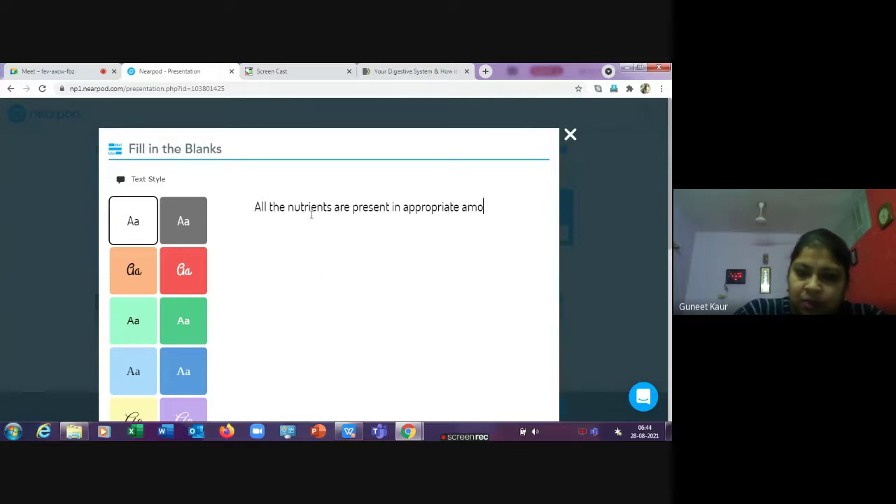
pyautogui.write('unt in')
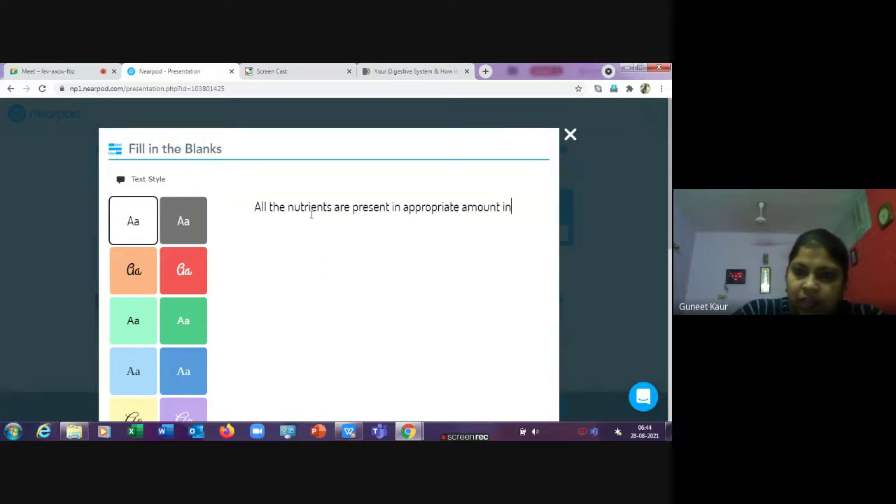
pyautogui.write(' balance')
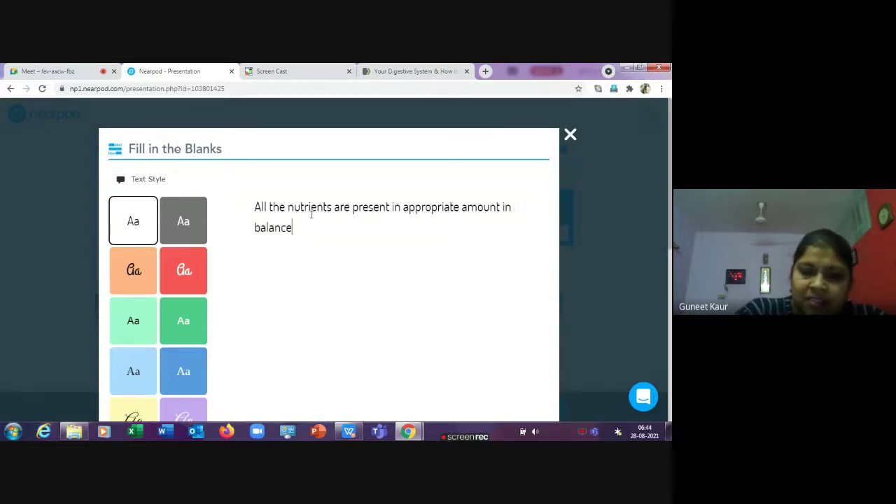
pyautogui.write('d un')
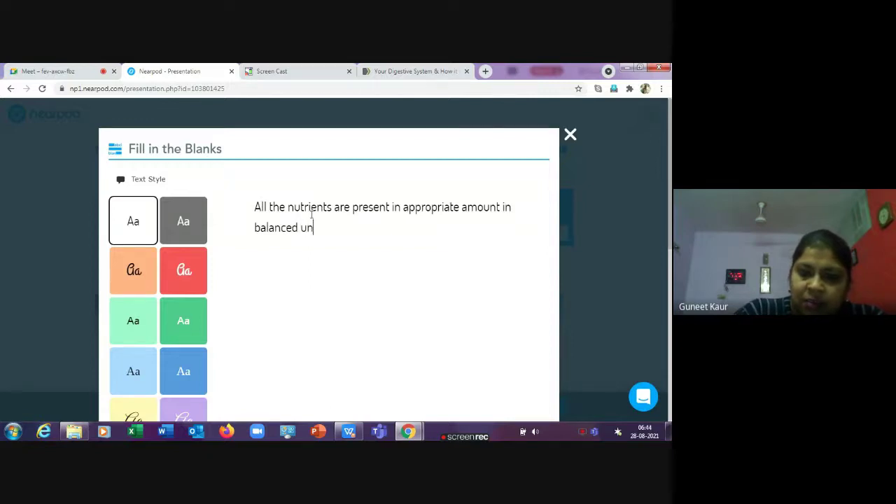
pyautogui.write('balnced ')
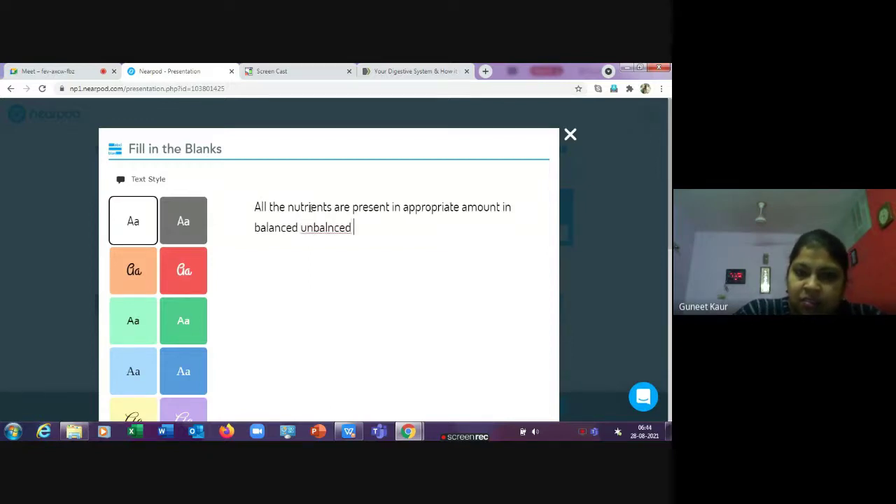
pyautogui.write('diet.')
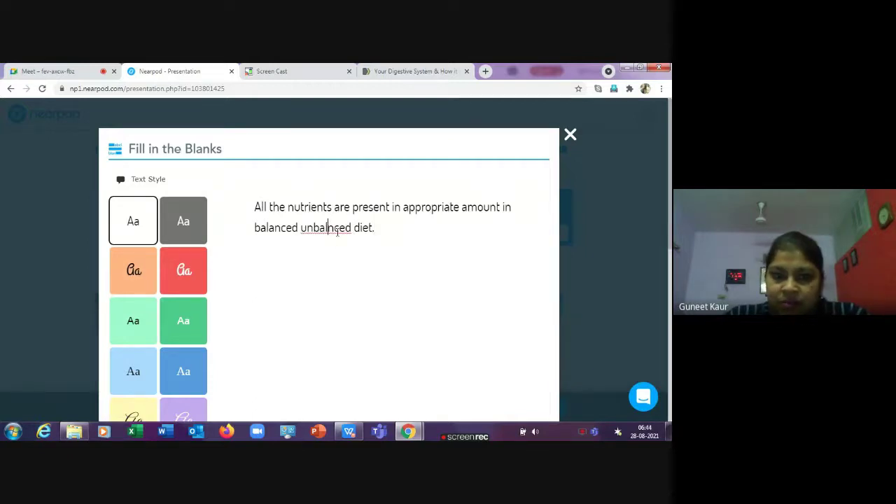
pyautogui.write('a')
# Make "balanced" and "unbalanced" the blanks in the word bank and add the finished activity to the lesson.
pyautogui.scroll(-3, 340, 238)
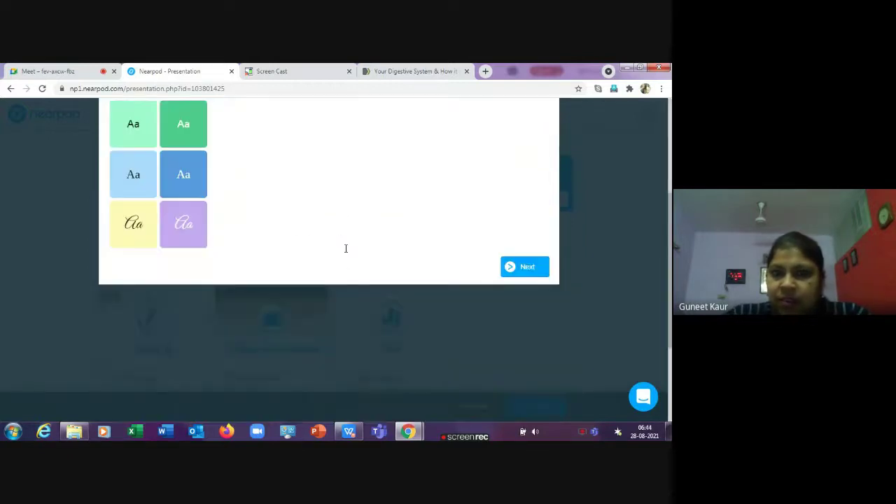
pyautogui.click(525, 269)
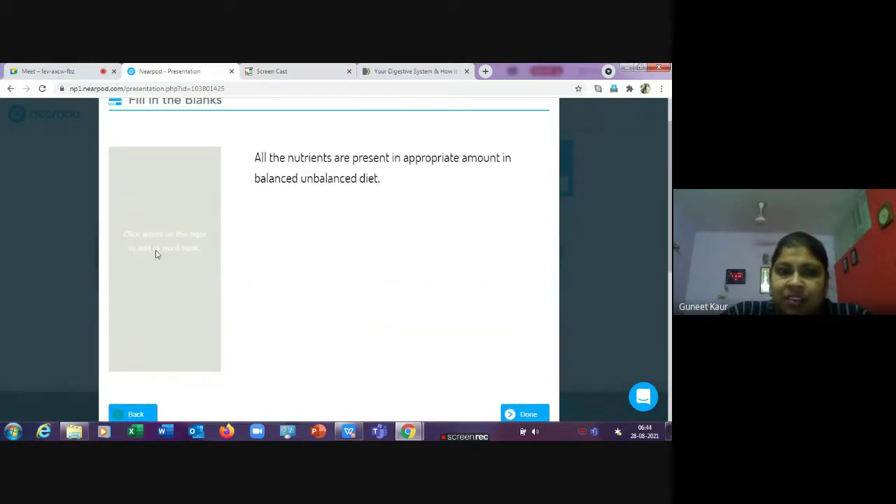
pyautogui.click(280, 179)
pyautogui.click(323, 180)
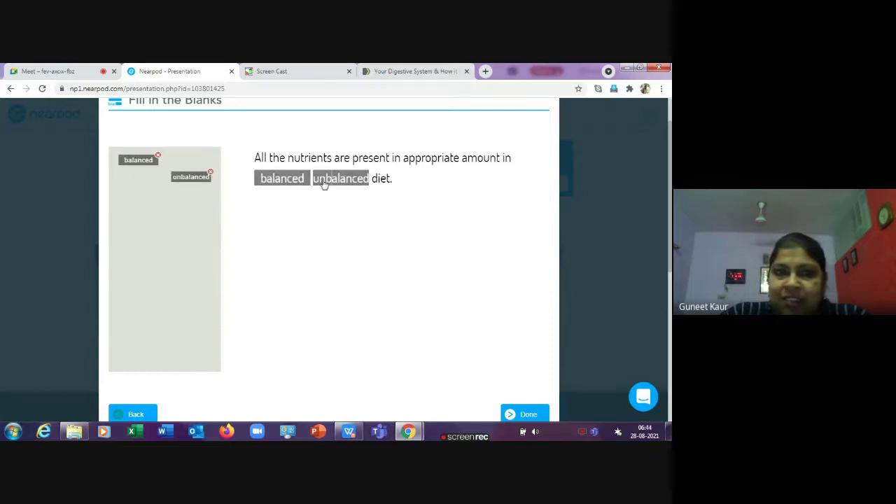
pyautogui.click(135, 163)
pyautogui.click(274, 182)
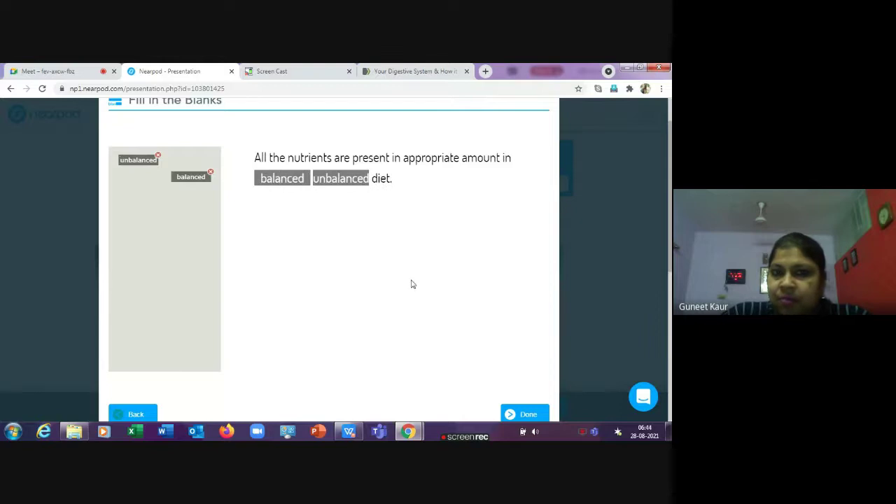
pyautogui.scroll(-2, 390, 270)
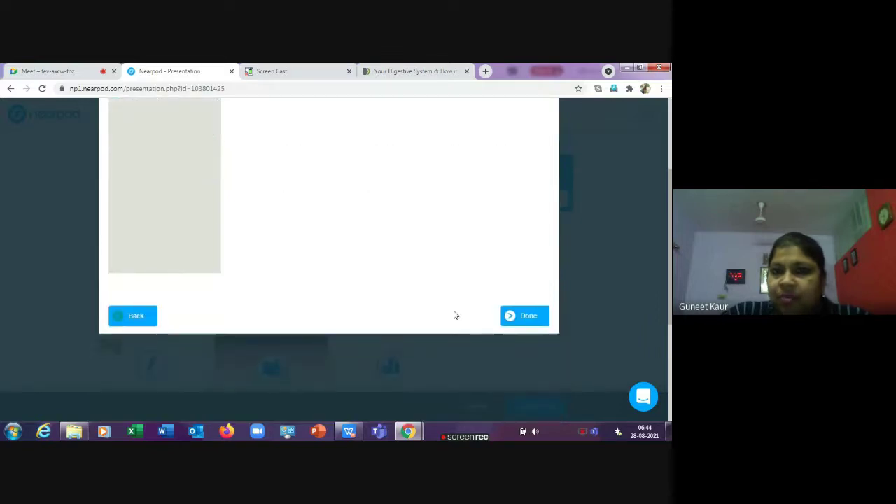
pyautogui.click(509, 313)
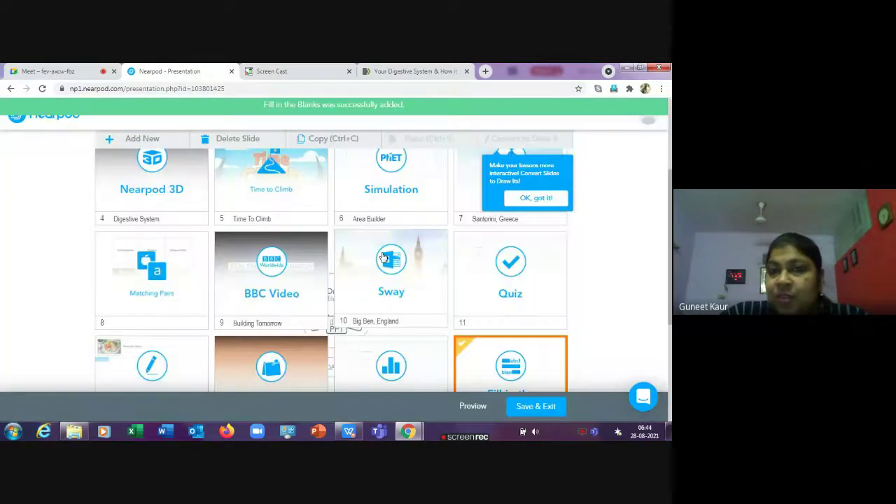
# Start a new Memory Test activity in the lesson.
pyautogui.scroll(3, 166, 219)
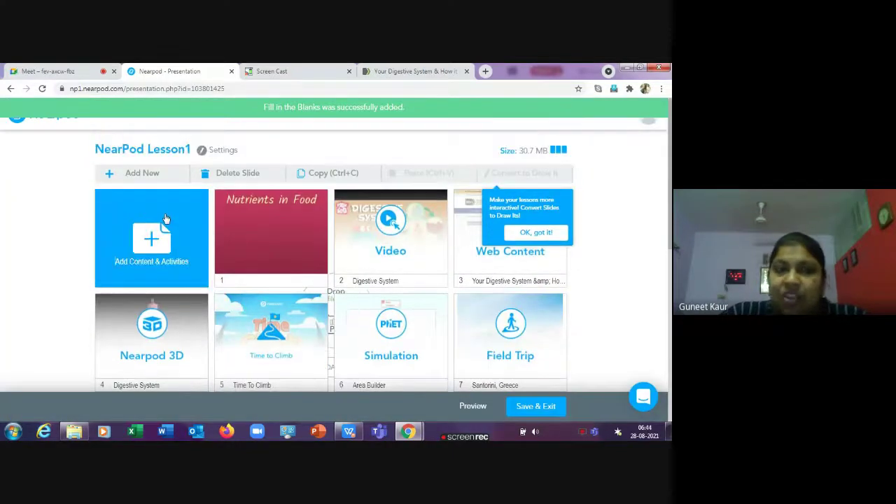
pyautogui.click(166, 219)
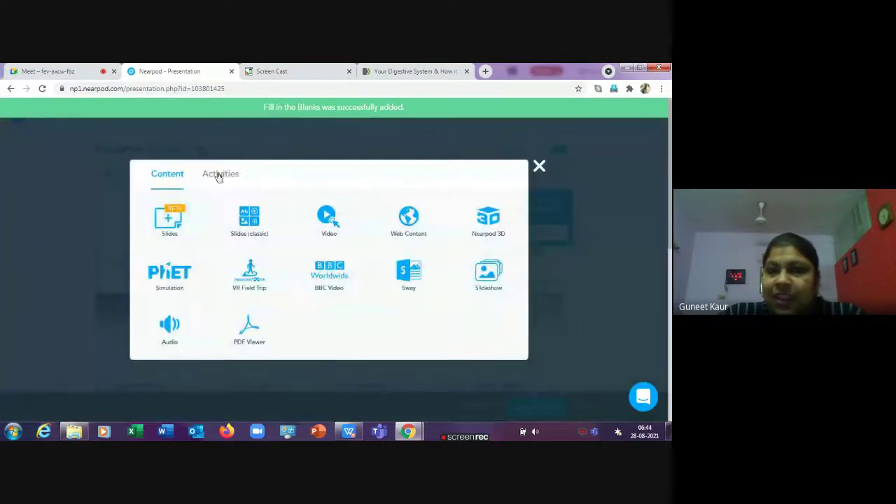
pyautogui.click(219, 176)
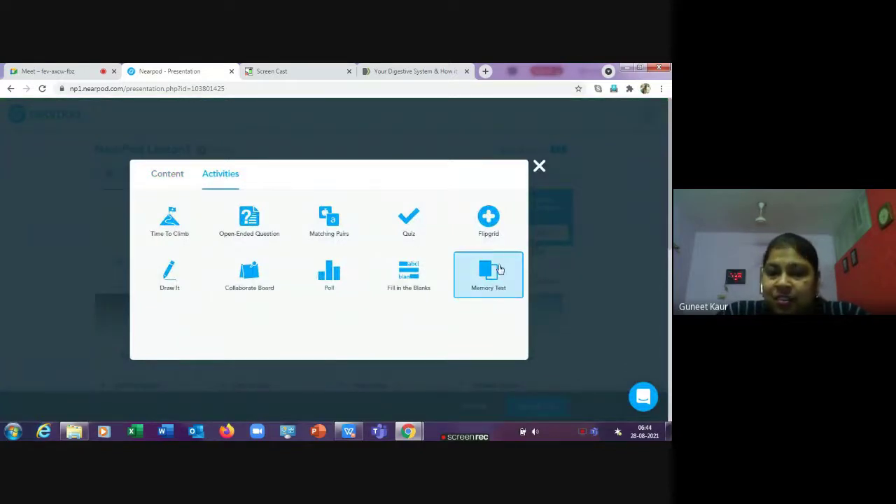
pyautogui.click(497, 270)
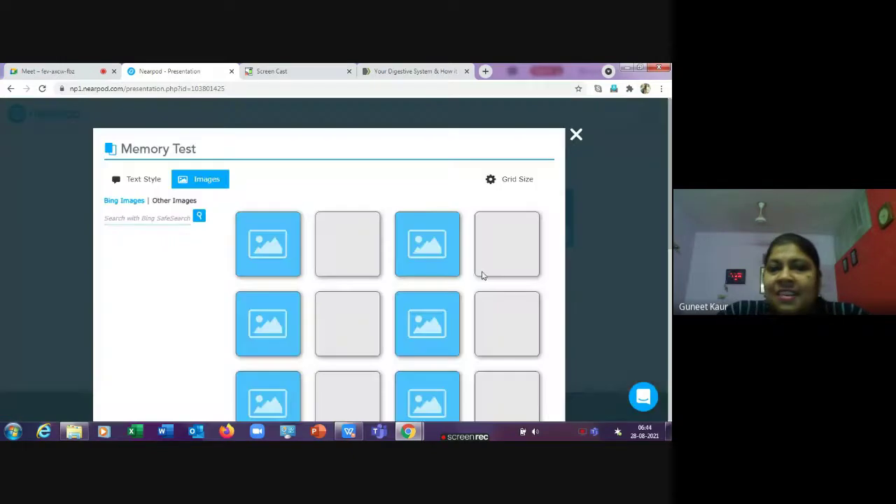
# Search Bing images for "balanced diet" and place the vegetables-and-fish picture in the first card pair of the top row.
pyautogui.scroll(-1, 281, 240)
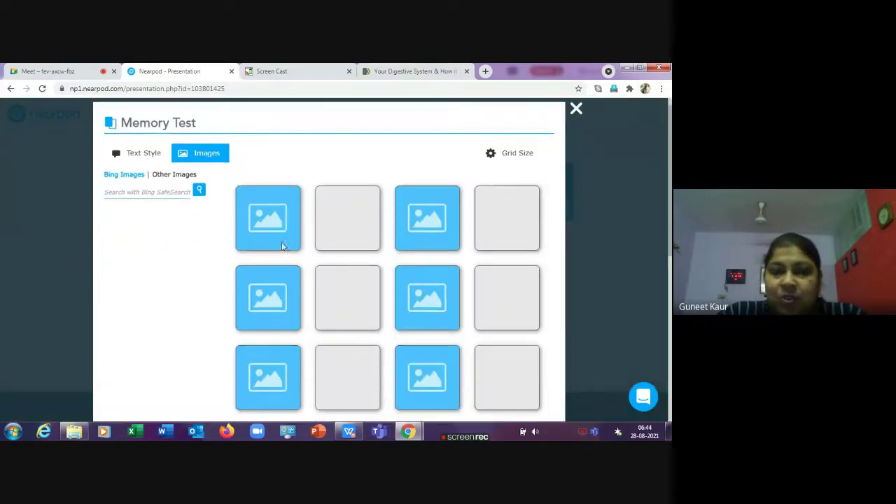
pyautogui.click(518, 130)
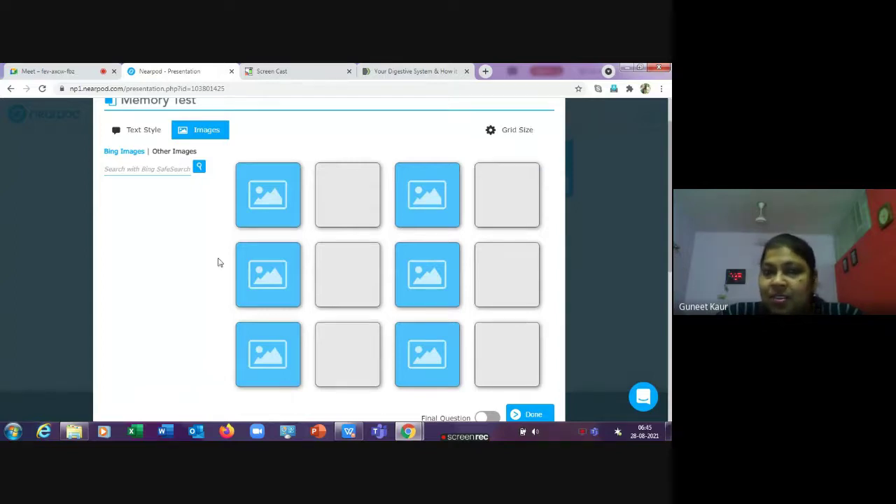
pyautogui.scroll(1, 138, 140)
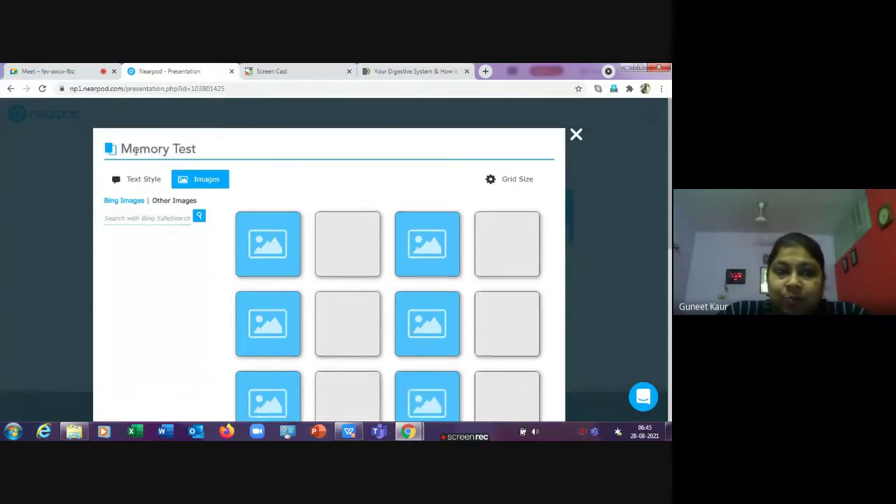
pyautogui.click(140, 216)
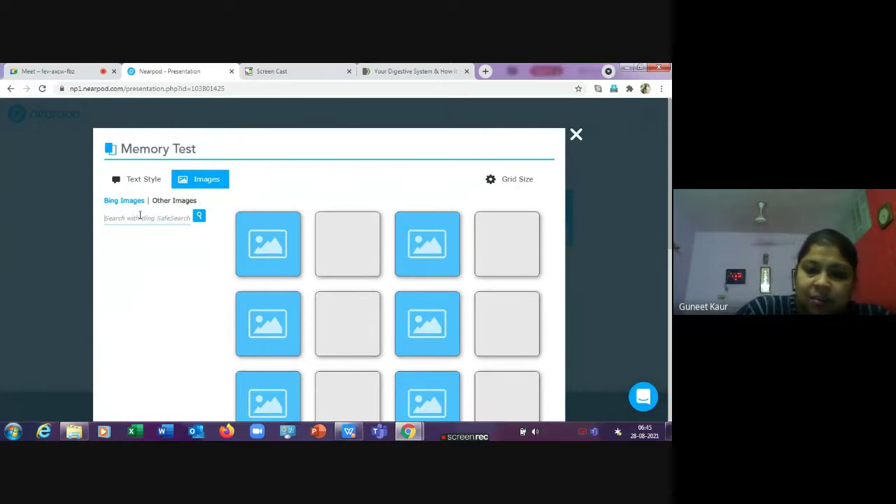
pyautogui.click(140, 215)
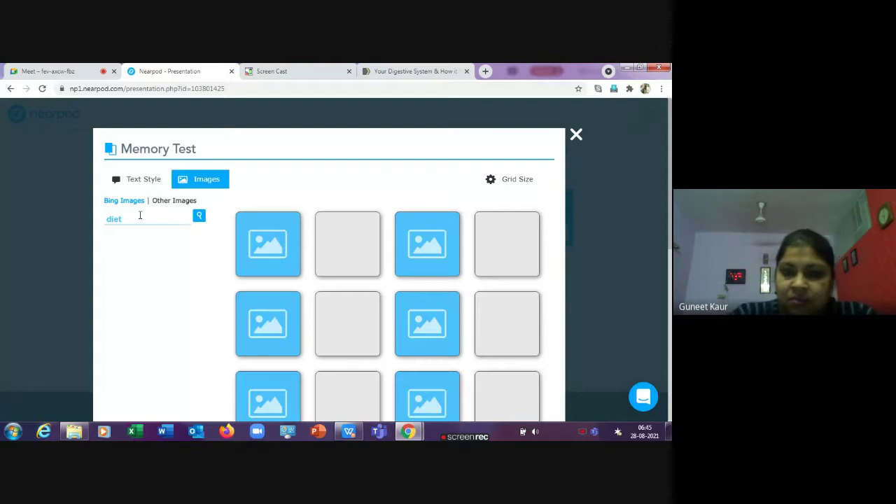
pyautogui.write('balanced')
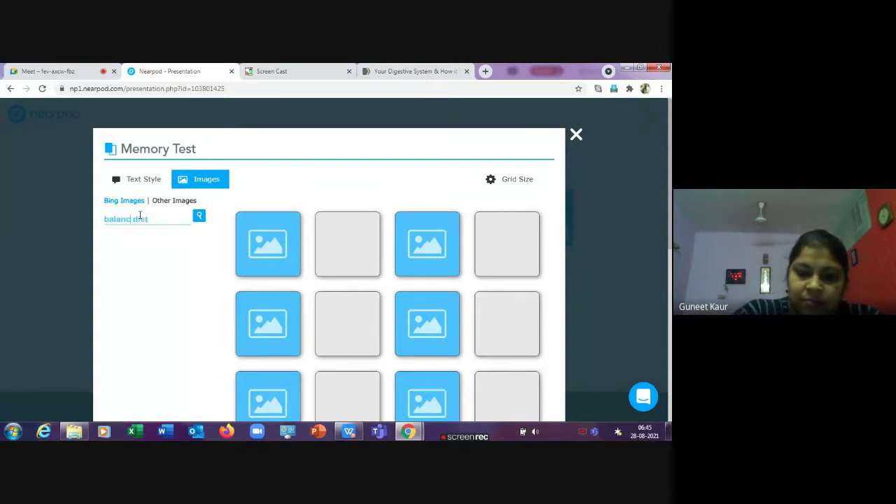
pyautogui.press('Return')
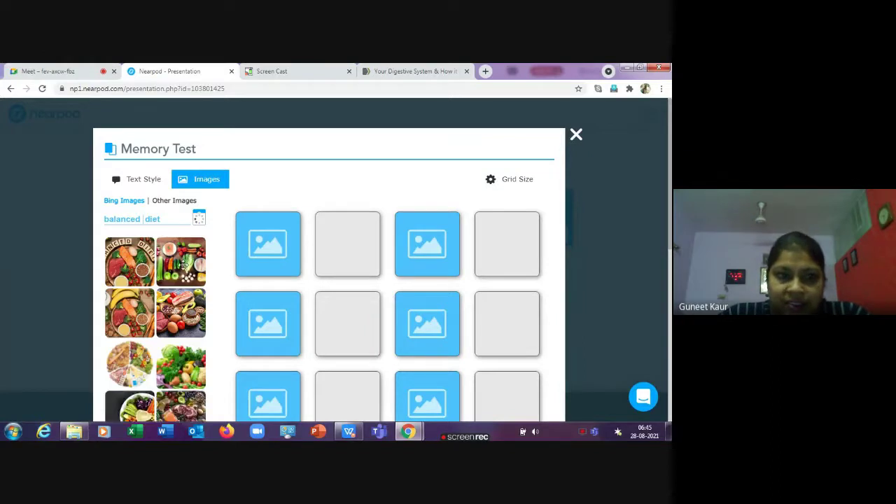
pyautogui.moveTo(182, 263); pyautogui.dragTo(266, 241)
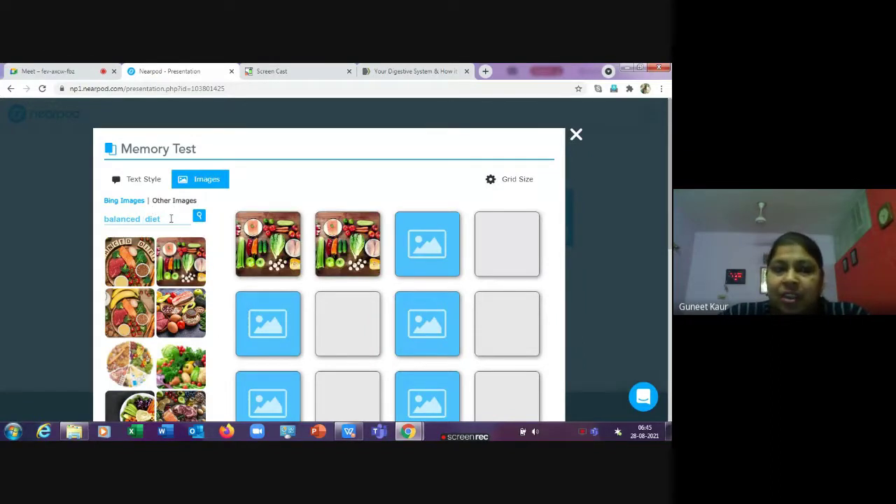
# Search Bing images for "proteins" and place the fish-and-nuts picture in the first card pair of the second row.
pyautogui.moveTo(159, 219); pyautogui.dragTo(20, 203)
pyautogui.write('pro')
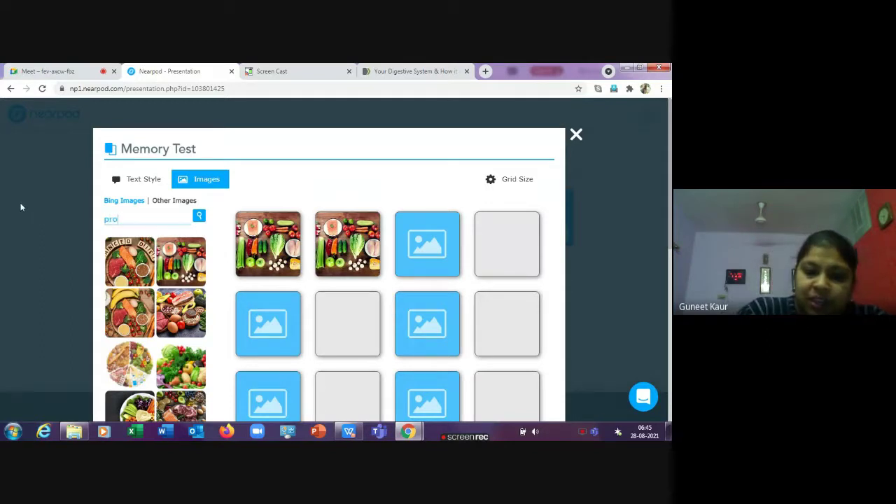
pyautogui.write('teins')
pyautogui.press('Return')
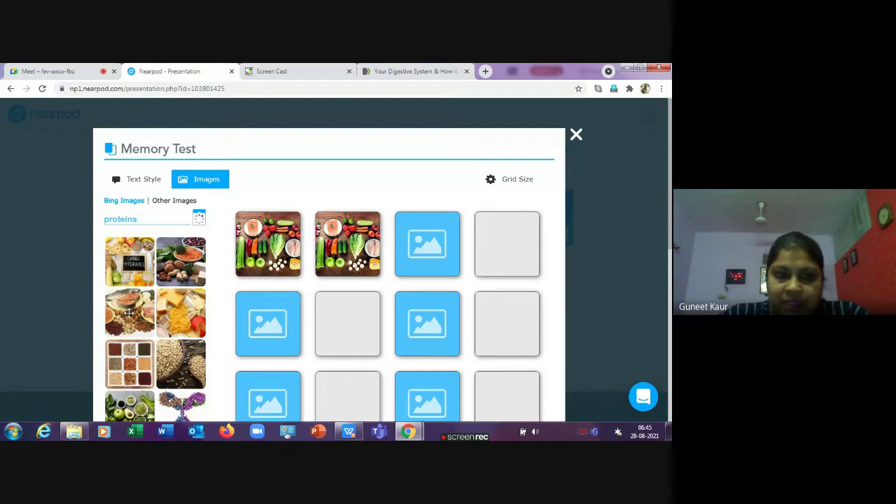
pyautogui.moveTo(129, 314); pyautogui.dragTo(277, 321)
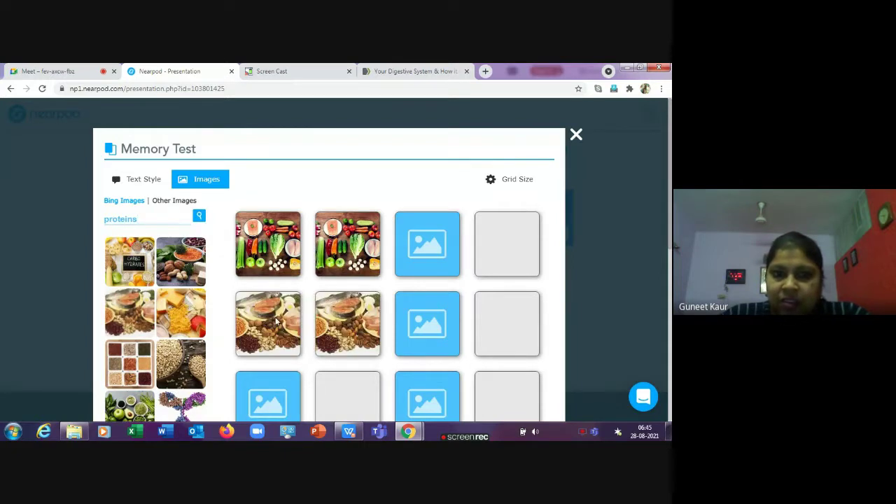
# Search Bing images for "carbohydrates" and place the bread-and-pasta picture in the second card pair of the top row.
pyautogui.moveTo(143, 220); pyautogui.dragTo(50, 215)
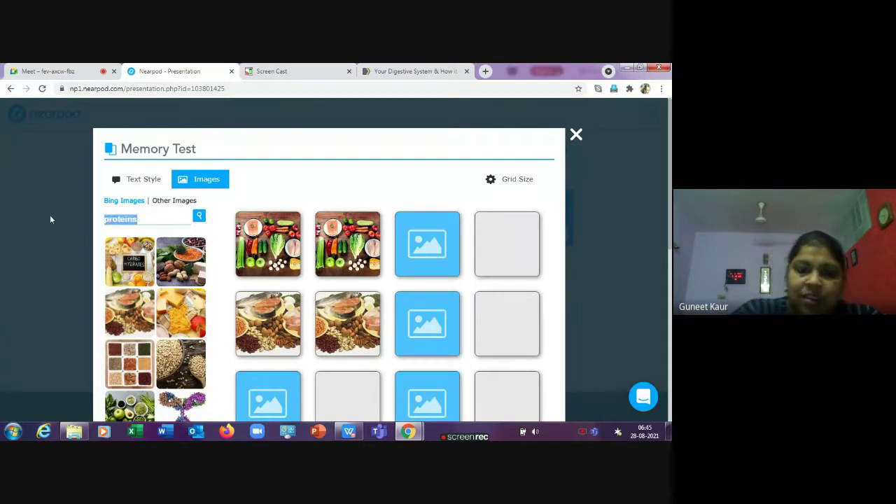
pyautogui.write('carbo')
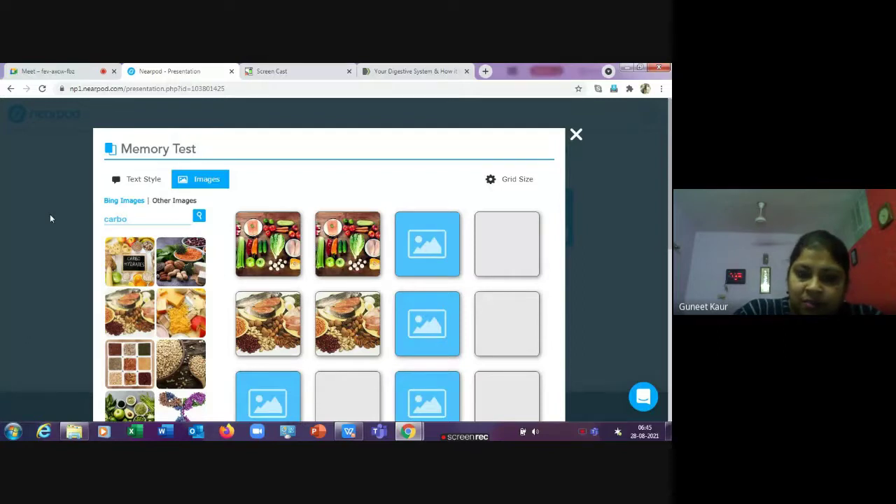
pyautogui.write('hydrates')
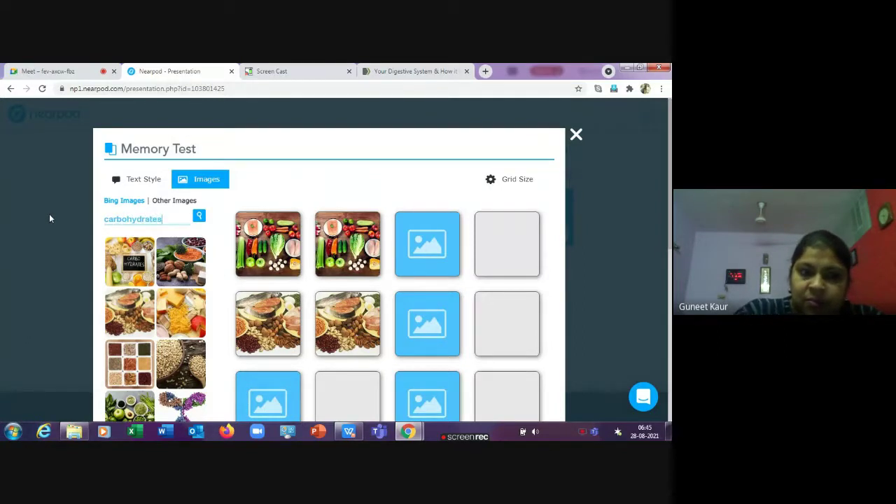
pyautogui.press('Return')
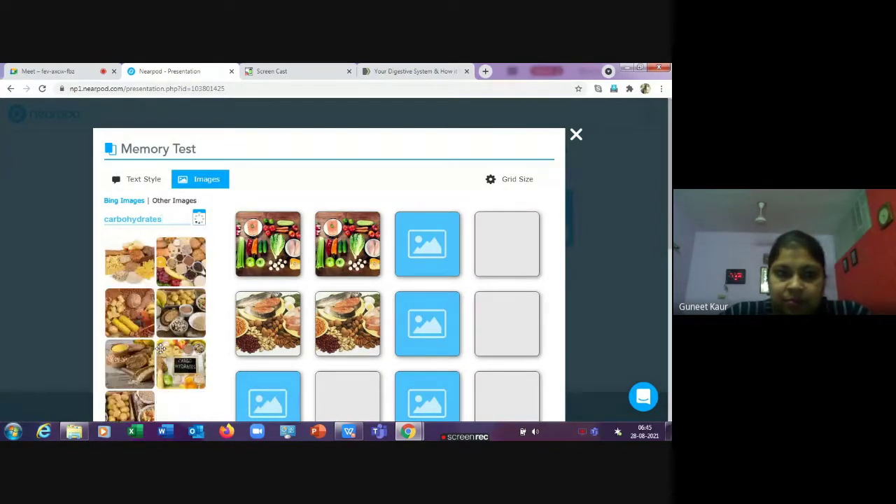
pyautogui.moveTo(129, 261); pyautogui.dragTo(440, 256)
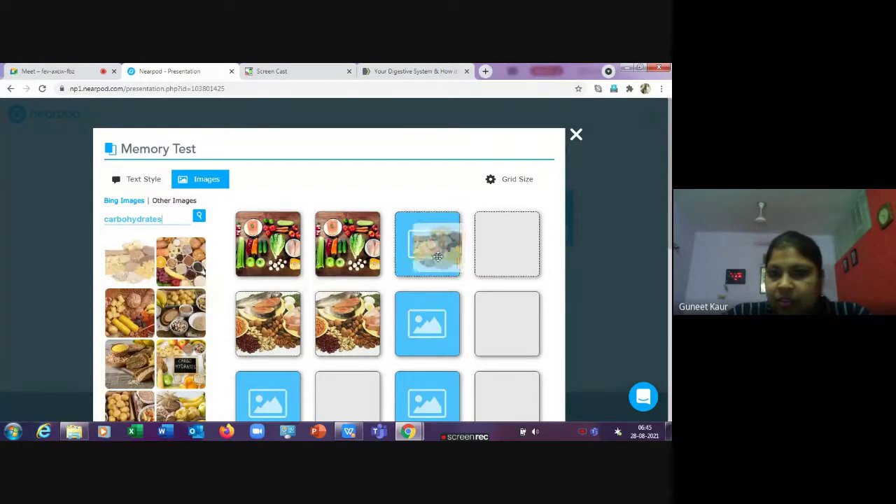
# Search Bing images for "digestive system" and place the labelled organ diagram in the second card pair of the second row.
pyautogui.moveTo(167, 219)
pyautogui.mouseDown()
pyautogui.moveTo(71, 217)
pyautogui.moveTo(163, 217)
pyautogui.mouseUp()
pyautogui.click(72, 210)
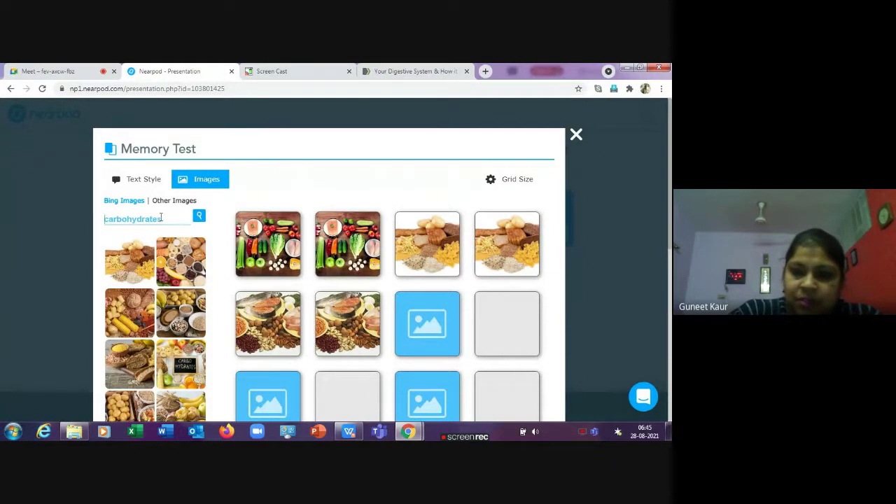
pyautogui.doubleClick(161, 218)
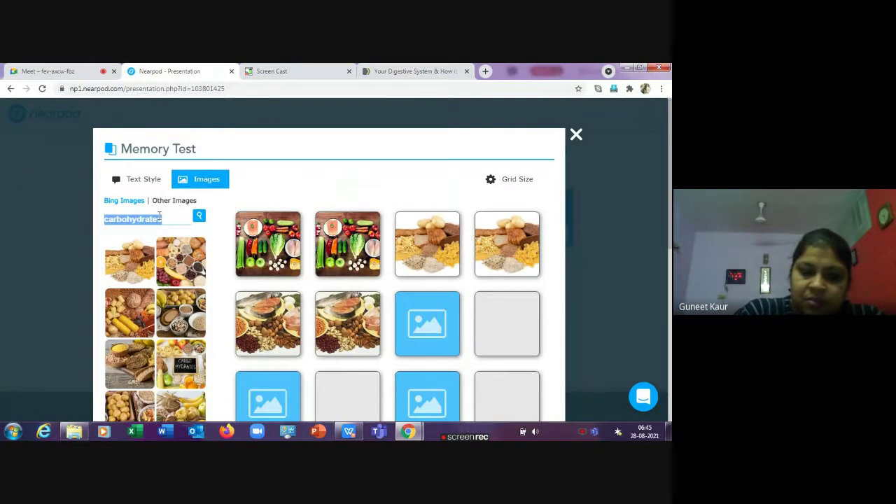
pyautogui.scroll(-4, 160, 216)
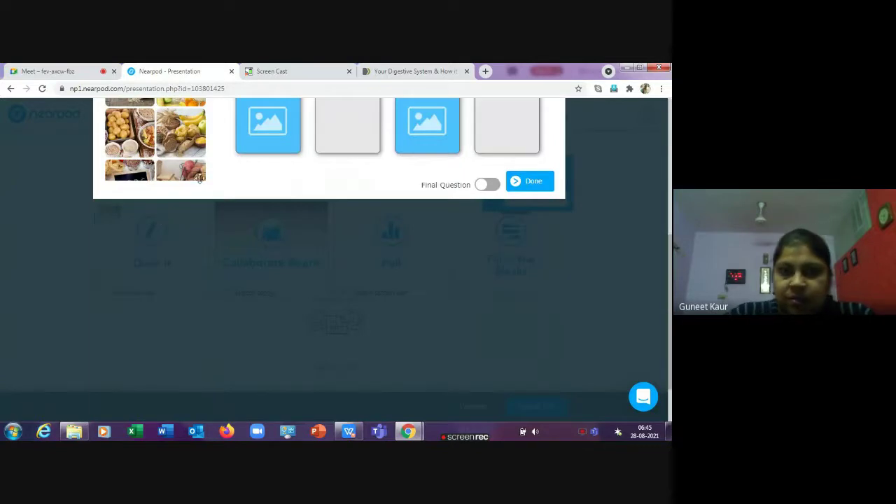
pyautogui.scroll(4, 208, 194)
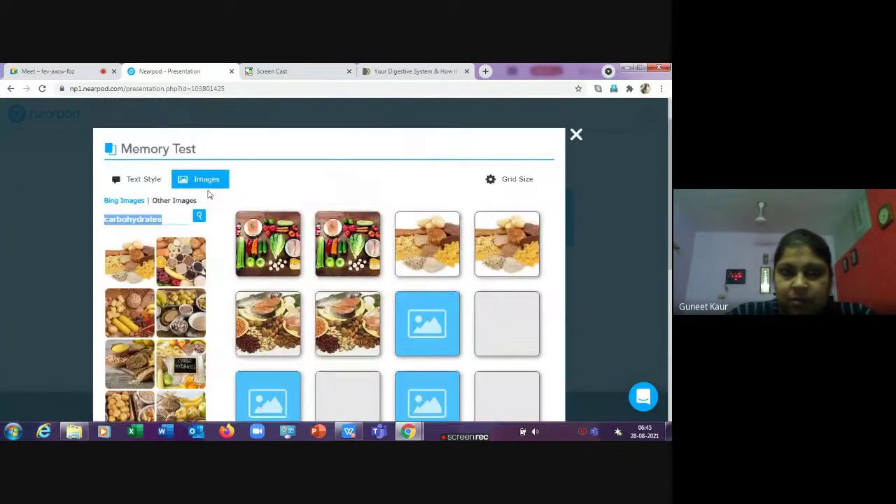
pyautogui.click(172, 217)
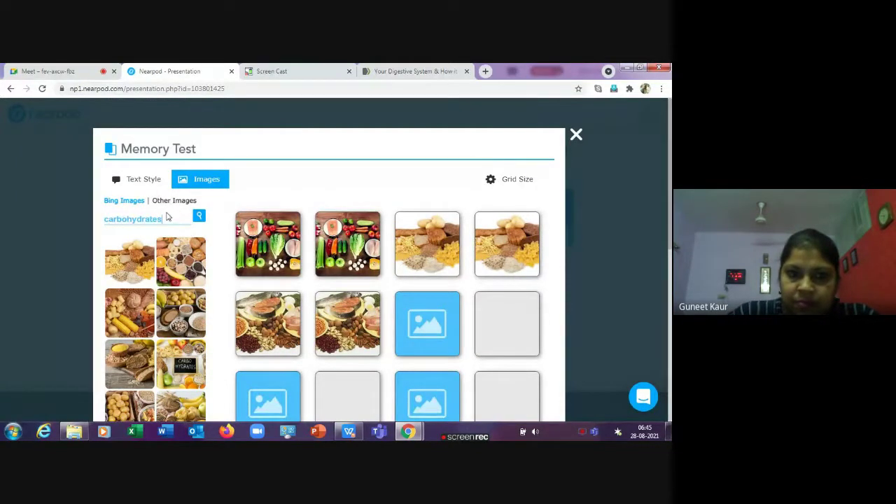
pyautogui.press('BackSpace')
pyautogui.press('BackSpace')
pyautogui.press('BackSpace')
pyautogui.press('BackSpace')
pyautogui.press('BackSpace')
pyautogui.press('BackSpace')
pyautogui.press('BackSpace')
pyautogui.press('BackSpace')
pyautogui.press('BackSpace')
pyautogui.press('BackSpace')
pyautogui.press('BackSpace')
pyautogui.write('d')
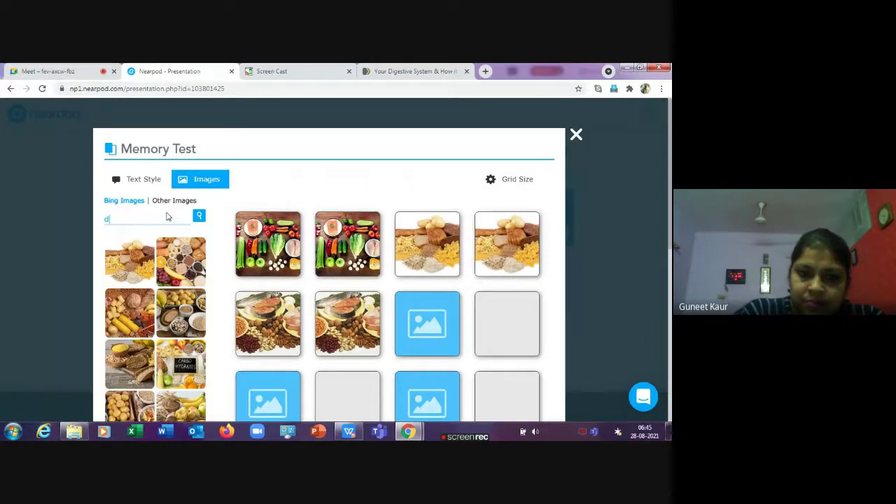
pyautogui.write('igestive system')
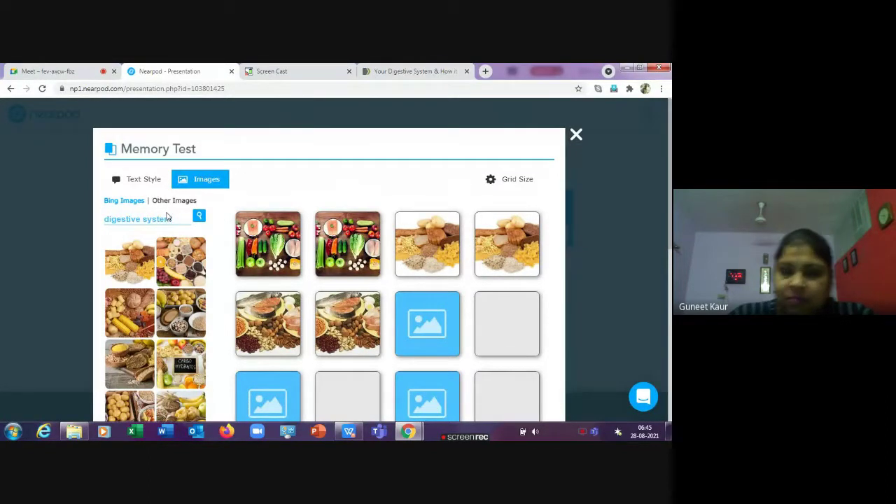
pyautogui.press('Return')
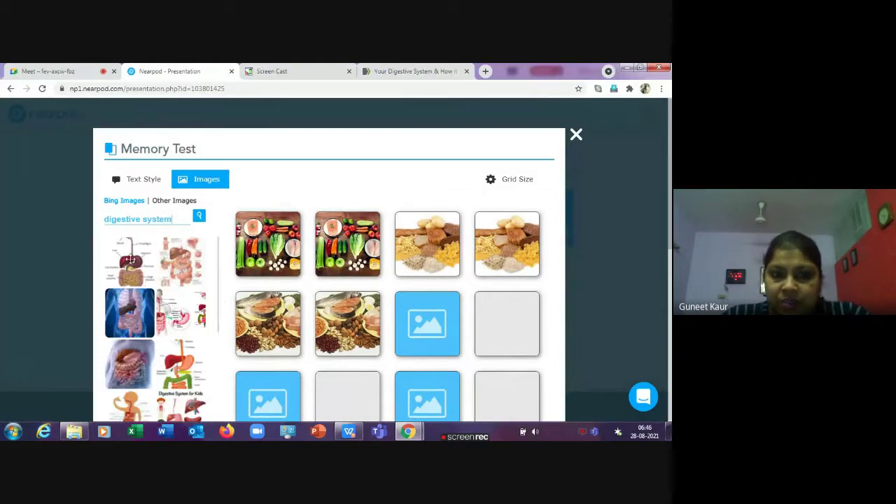
pyautogui.moveTo(129, 259); pyautogui.dragTo(437, 323)
# Try to finish the Memory Test with only the first two rows of cards filled.
pyautogui.scroll(-1, 442, 322)
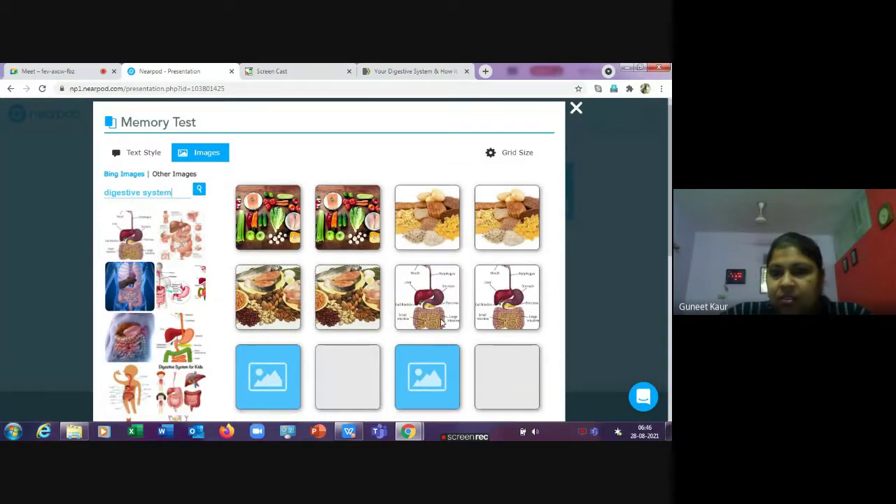
pyautogui.scroll(-2, 443, 322)
pyautogui.scroll(4, 372, 399)
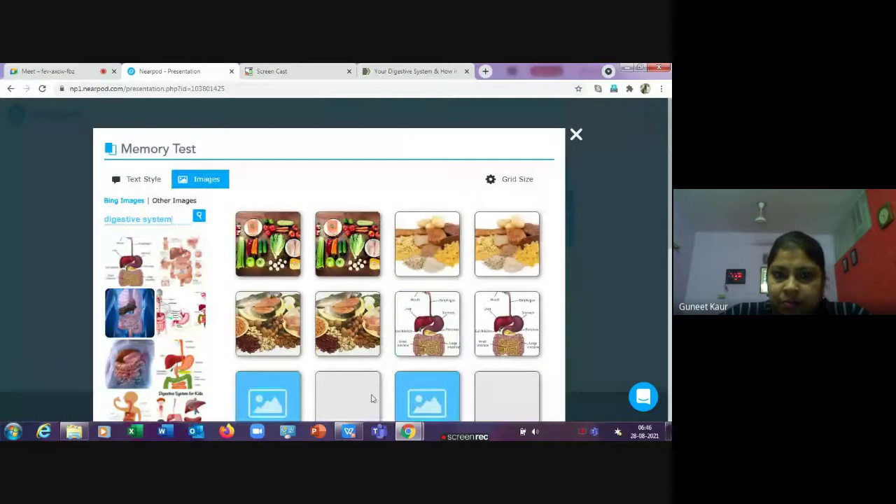
pyautogui.scroll(-3, 372, 399)
pyautogui.click(531, 271)
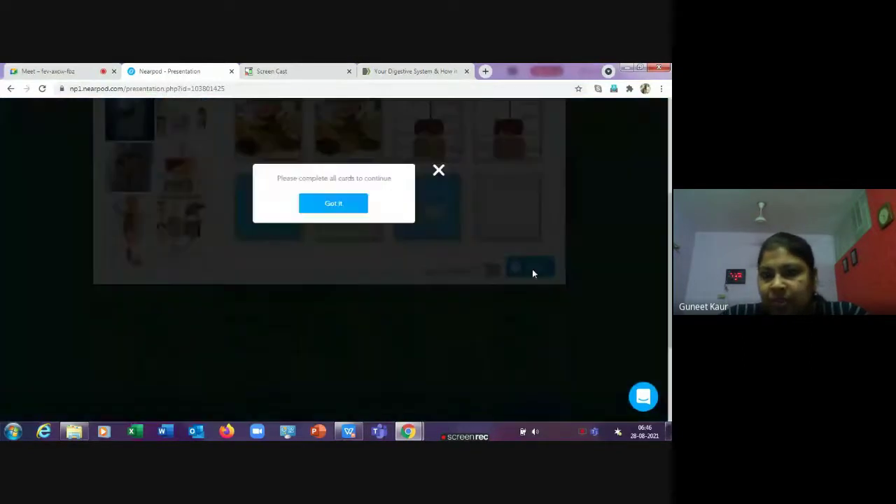
pyautogui.click(333, 204)
# Search Bing images for "respiratory system" and place the plain head-and-lungs illustration in the first card pair of the third row.
pyautogui.scroll(4, 332, 206)
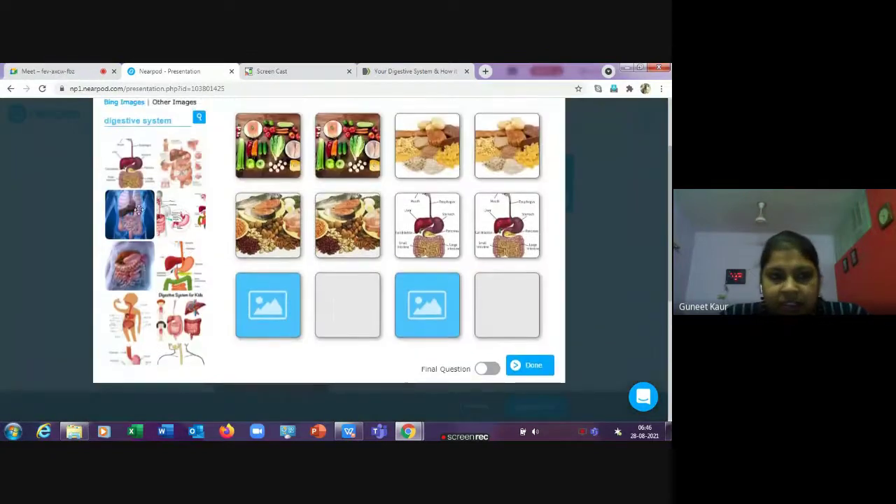
pyautogui.scroll(2, 138, 208)
pyautogui.moveTo(172, 219); pyautogui.dragTo(75, 213)
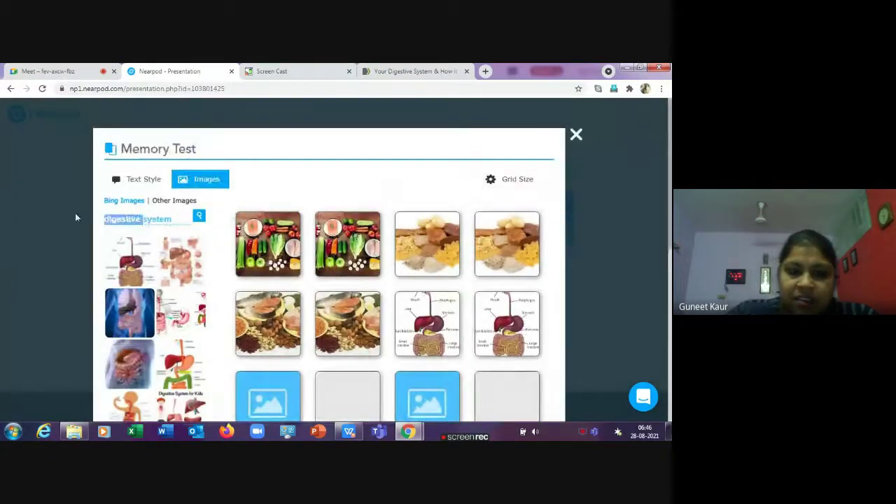
pyautogui.write('reusystempiratory')
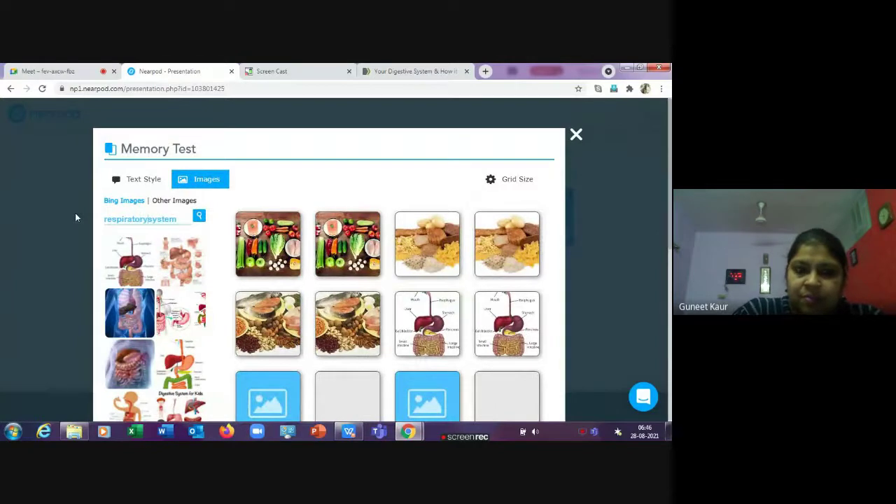
pyautogui.press('Return')
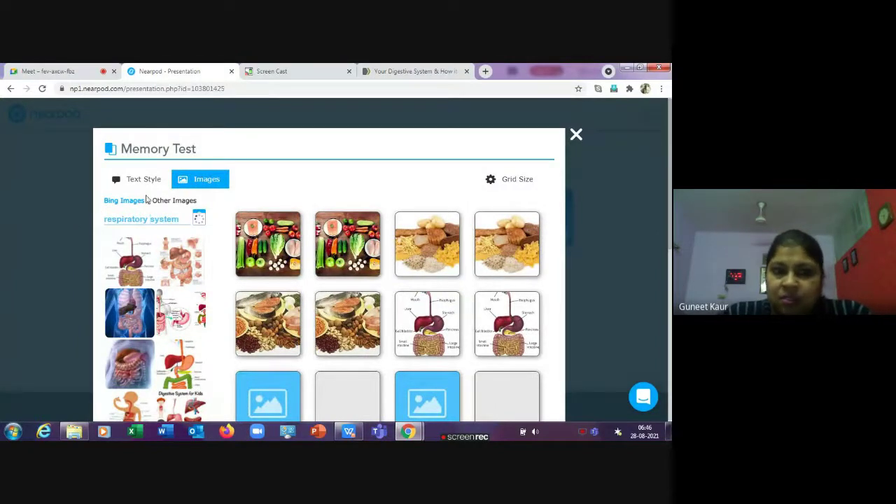
pyautogui.scroll(-1, 149, 200)
pyautogui.scroll(-1, 149, 201)
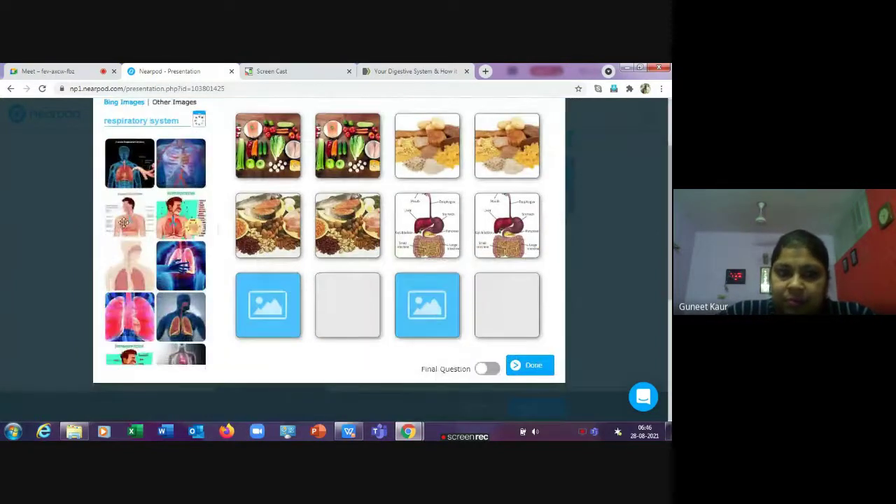
pyautogui.moveTo(126, 262); pyautogui.dragTo(268, 305)
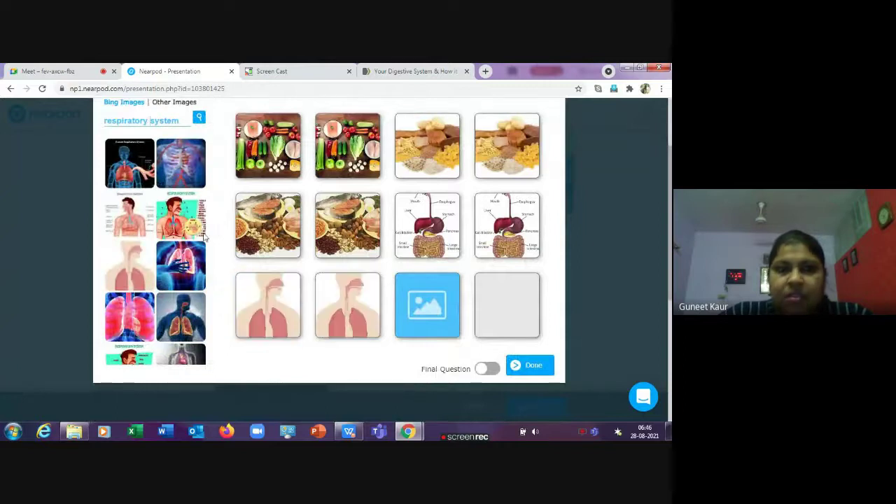
# Search Bing images for "fruits and vegetables" and place the mixed produce picture in the second card pair of the third row.
pyautogui.scroll(2, 169, 218)
pyautogui.moveTo(181, 219); pyautogui.dragTo(92, 220)
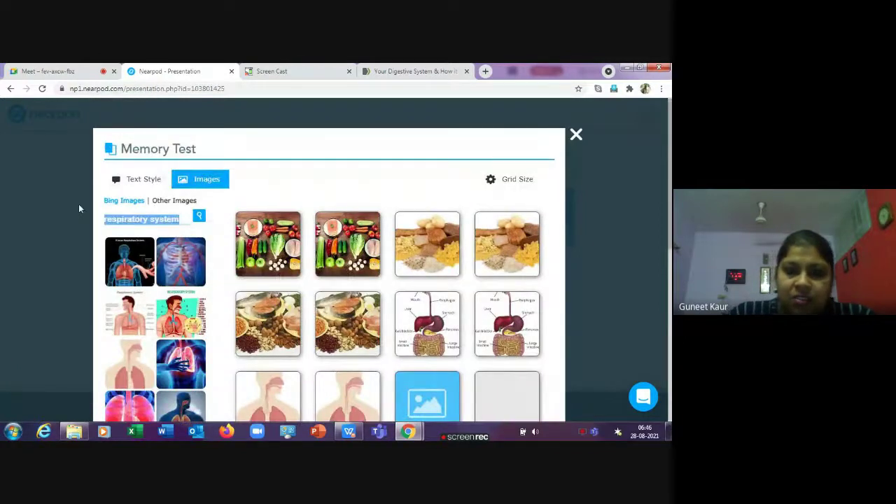
pyautogui.write('fruits')
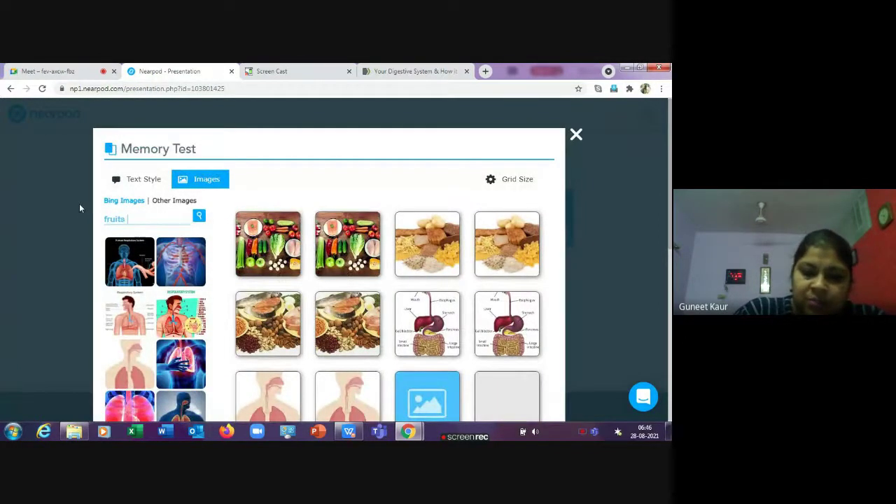
pyautogui.write(' and vege')
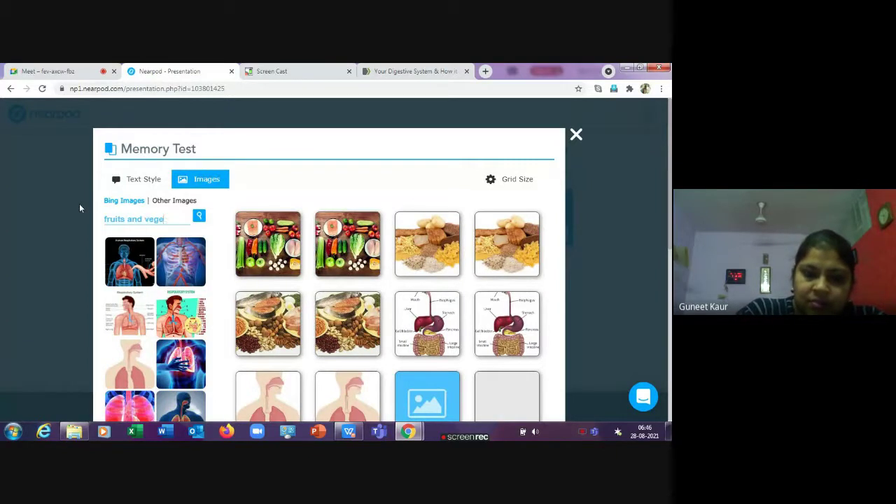
pyautogui.write('tables')
pyautogui.press('Return')
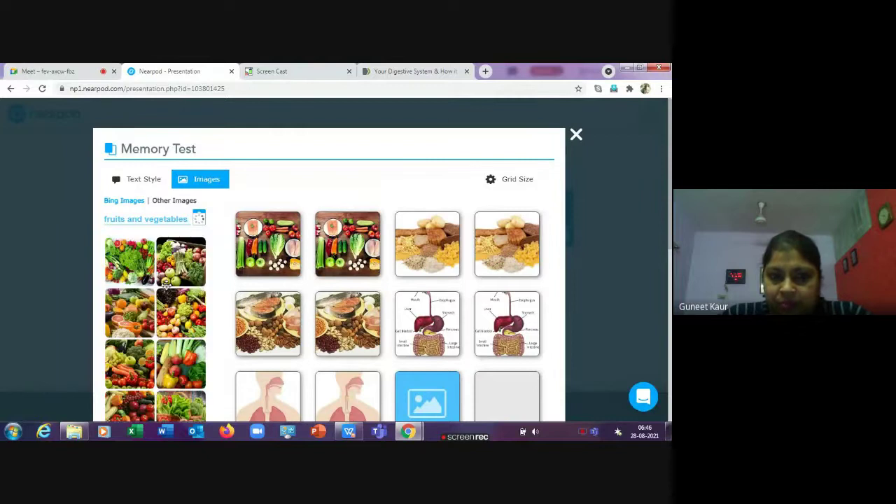
pyautogui.moveTo(175, 263); pyautogui.dragTo(429, 392)
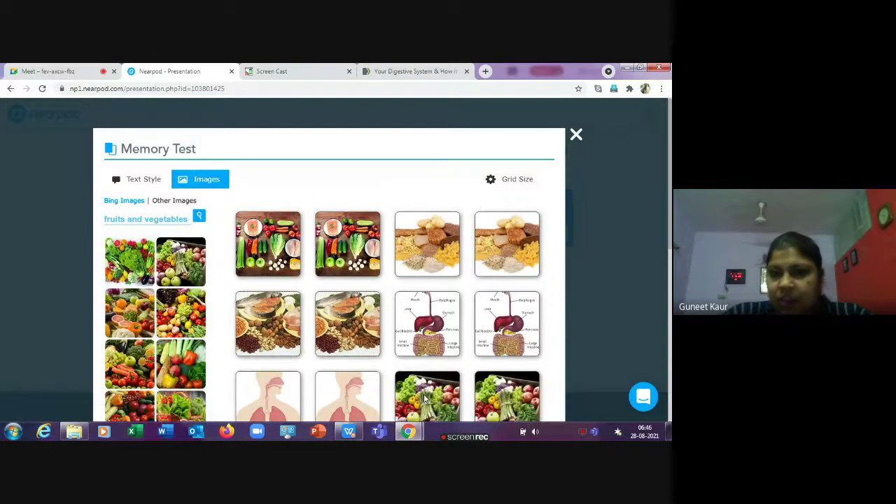
# Check the grid size choices and try to finish the Memory Test with all six card pairs filled.
pyautogui.scroll(-3, 412, 236)
pyautogui.click(518, 130)
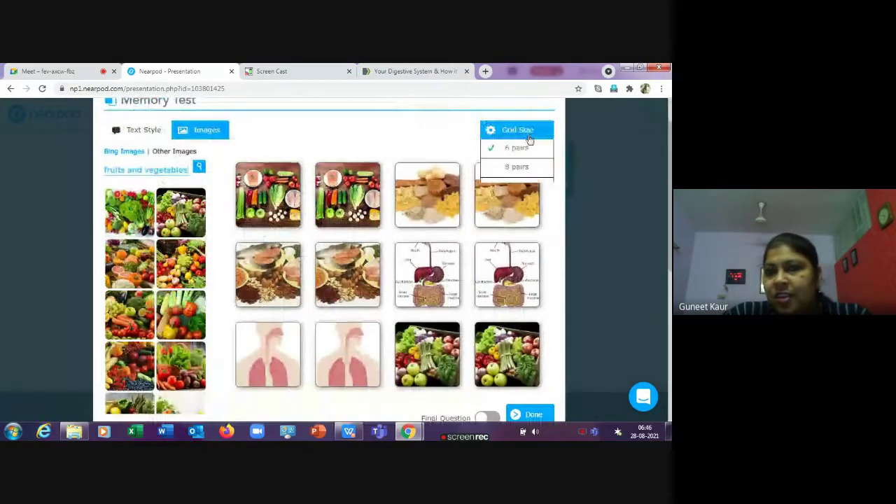
pyautogui.scroll(-3, 521, 336)
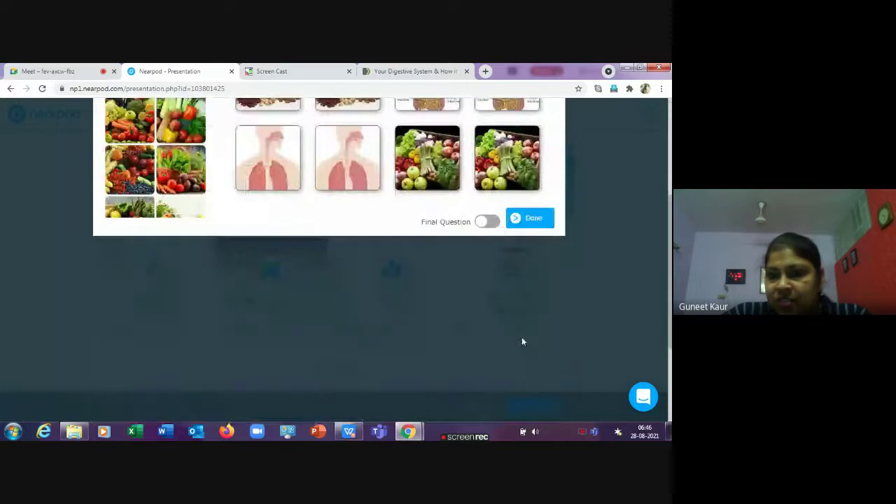
pyautogui.click(529, 217)
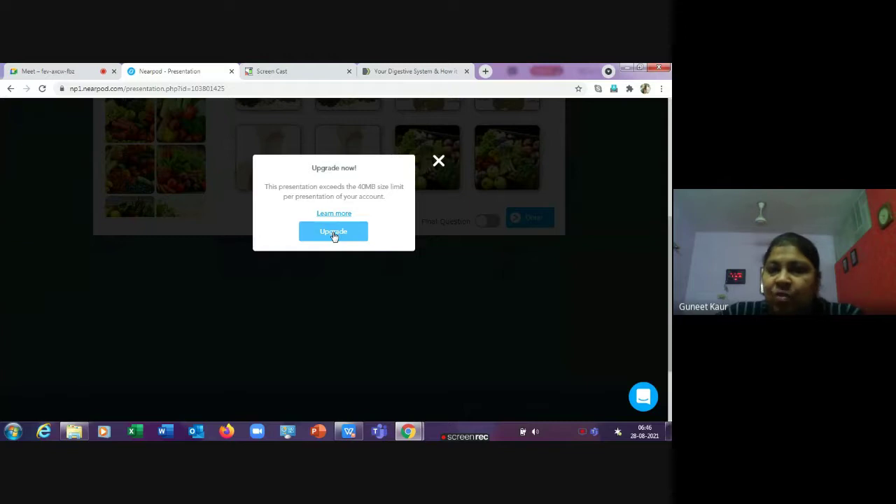
pyautogui.click(438, 163)
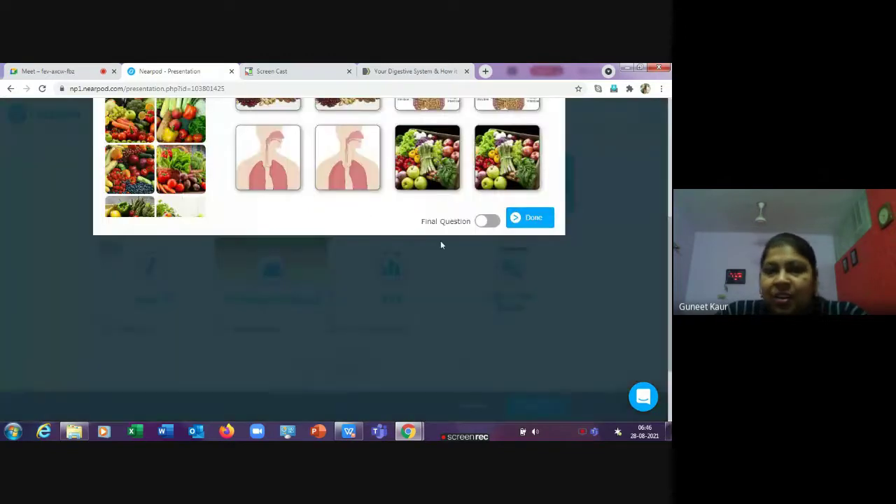
# Discard the Memory Test and return to the lesson's slide overview.
pyautogui.scroll(3, 448, 252)
pyautogui.scroll(1, 462, 300)
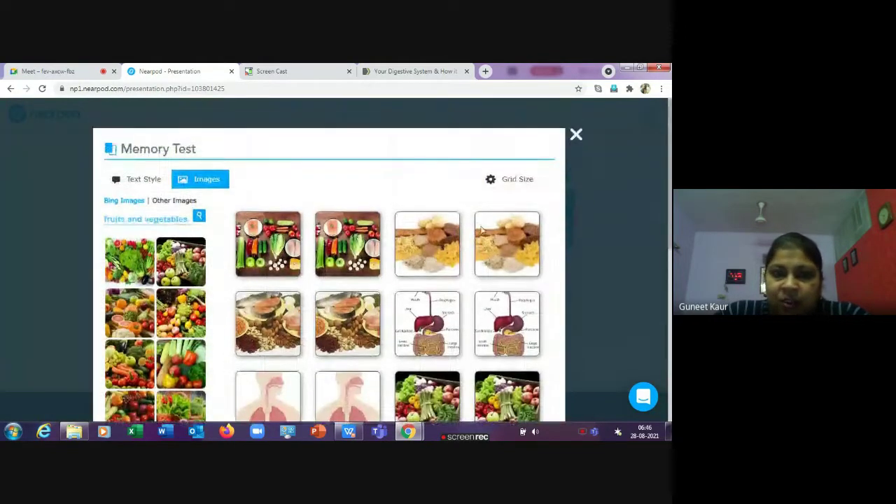
pyautogui.click(517, 175)
pyautogui.click(516, 175)
pyautogui.click(576, 135)
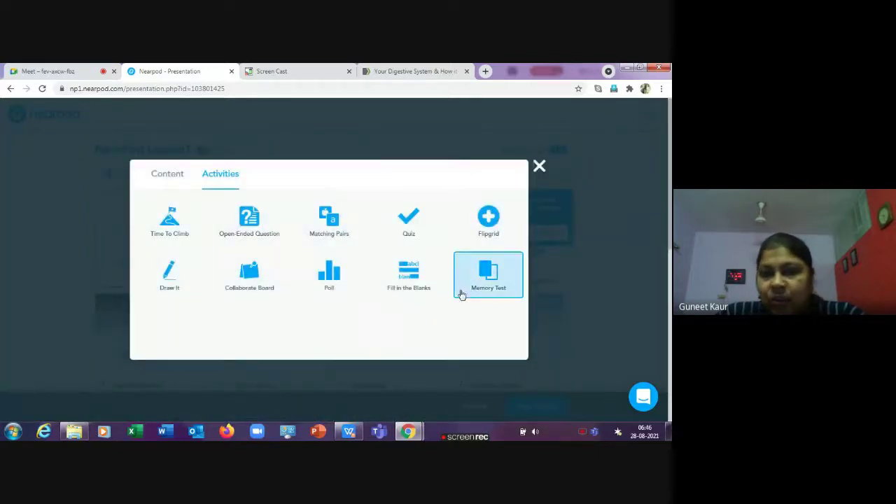
pyautogui.click(539, 166)
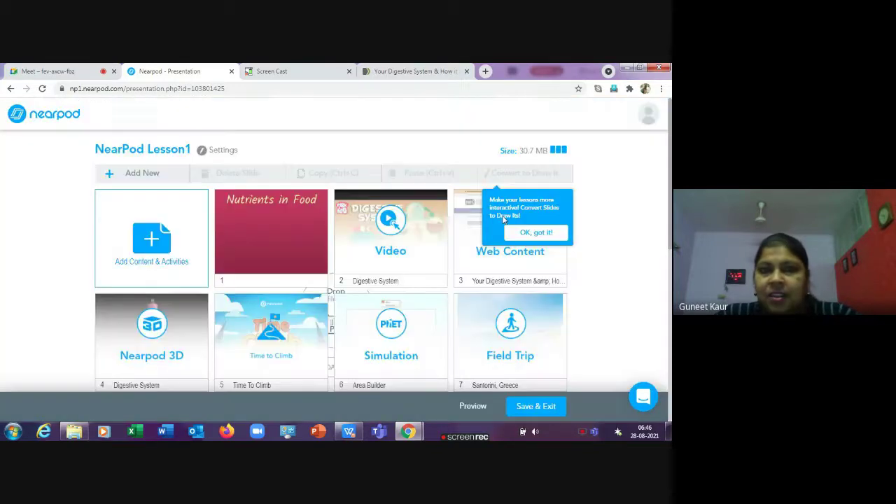
# Look over the lesson's slides and the content and activity types available for adding.
pyautogui.scroll(-5, 350, 270)
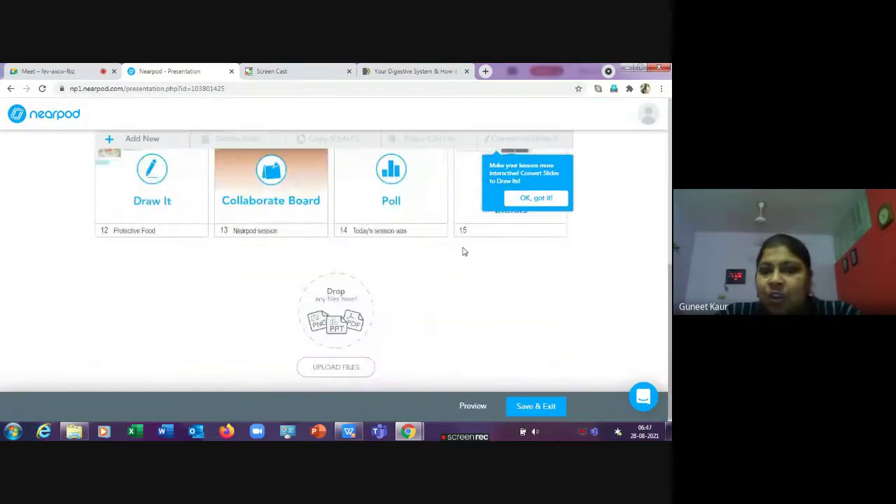
pyautogui.scroll(5, 462, 251)
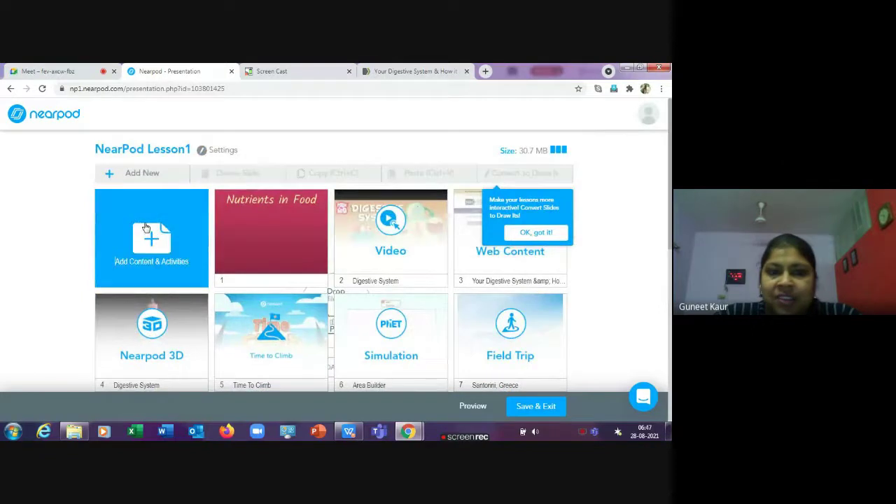
pyautogui.click(146, 227)
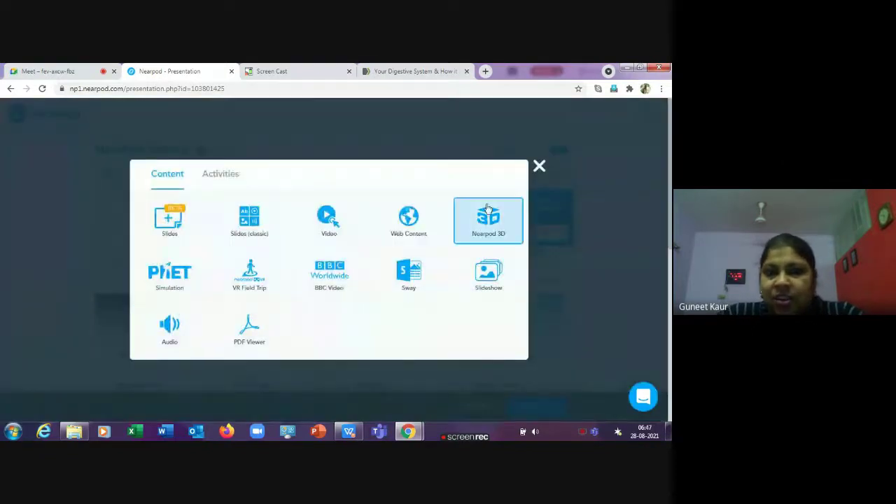
pyautogui.click(218, 175)
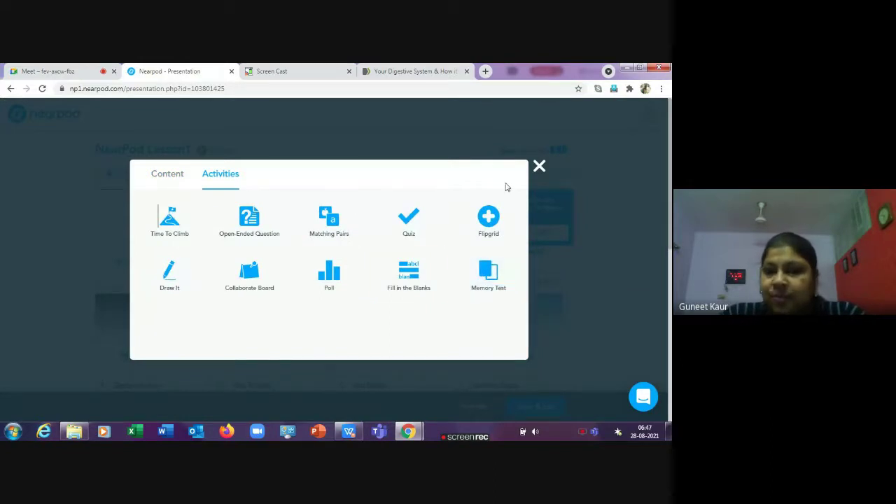
pyautogui.click(538, 168)
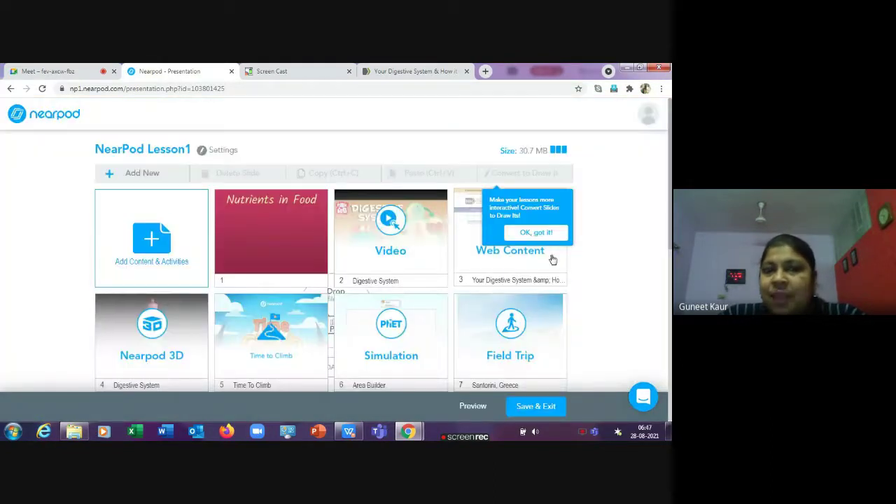
# Review the remaining slides, save NearPod Lesson1 and exit to the lesson library.
pyautogui.scroll(-3, 572, 231)
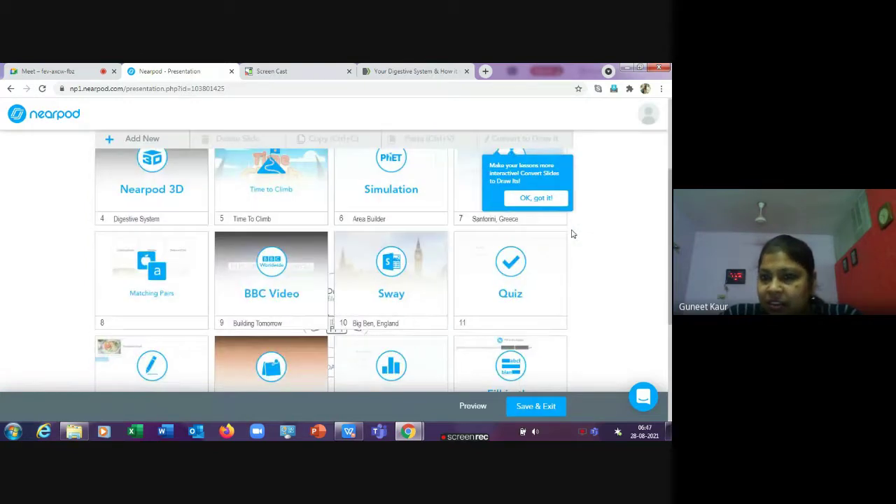
pyautogui.scroll(-2, 572, 234)
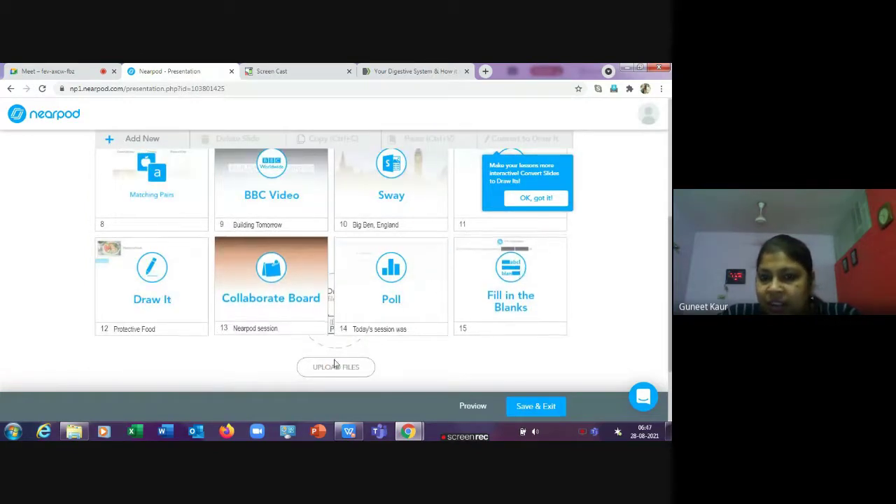
pyautogui.click(530, 408)
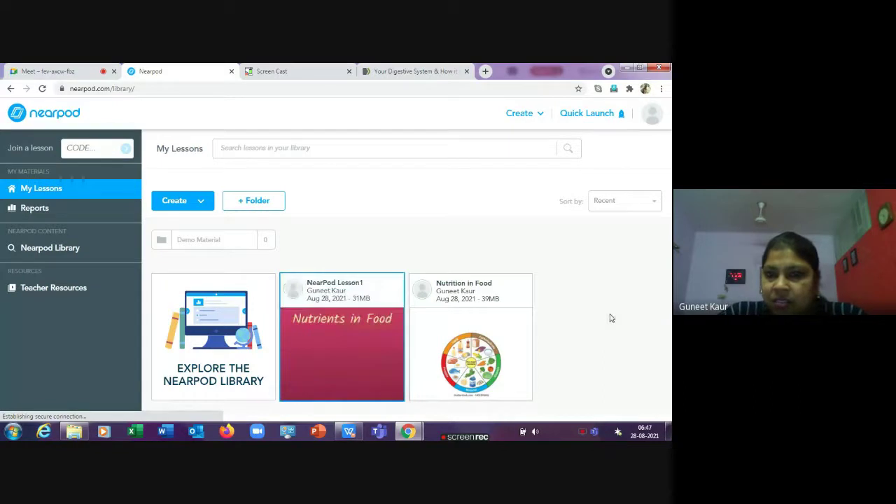
# Delete the "Nutrition in Food" lesson from My Lessons.
pyautogui.moveTo(512, 292)
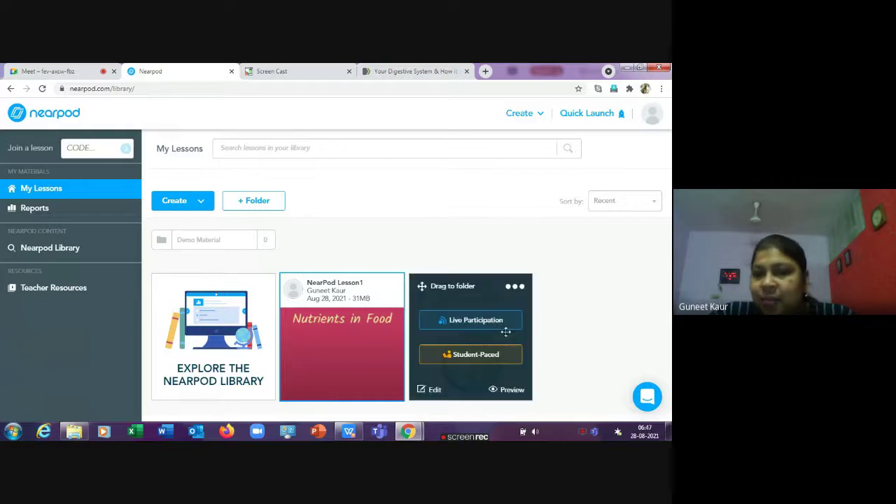
pyautogui.rightClick(511, 291)
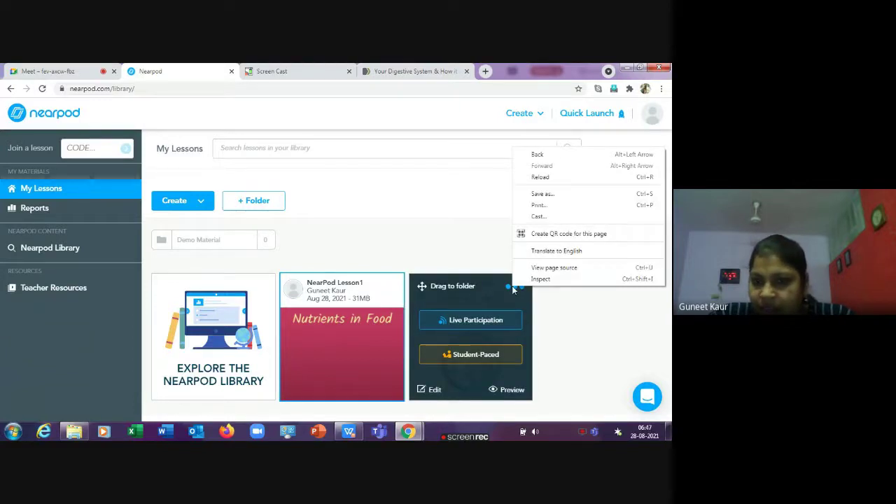
pyautogui.press('Escape')
pyautogui.click(513, 290)
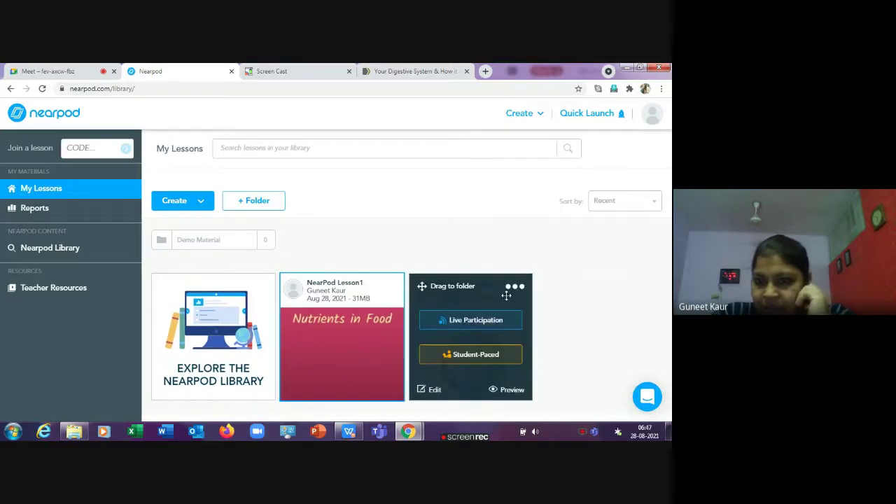
pyautogui.click(515, 294)
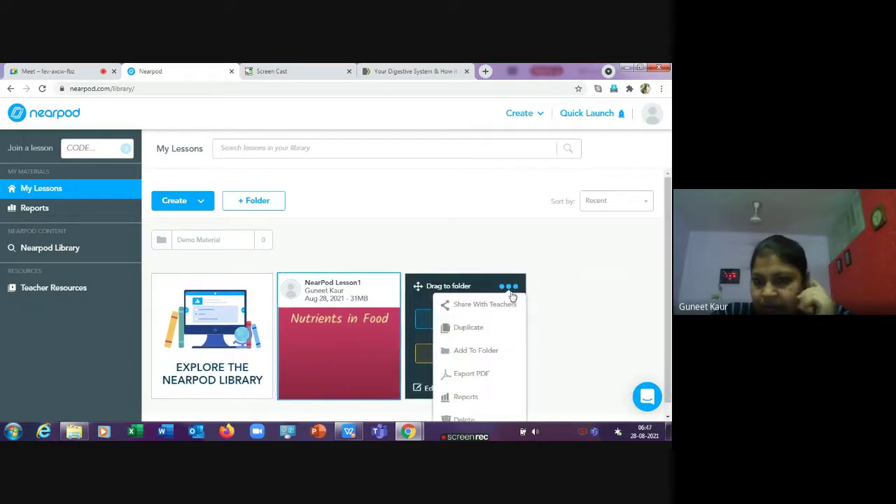
pyautogui.click(459, 411)
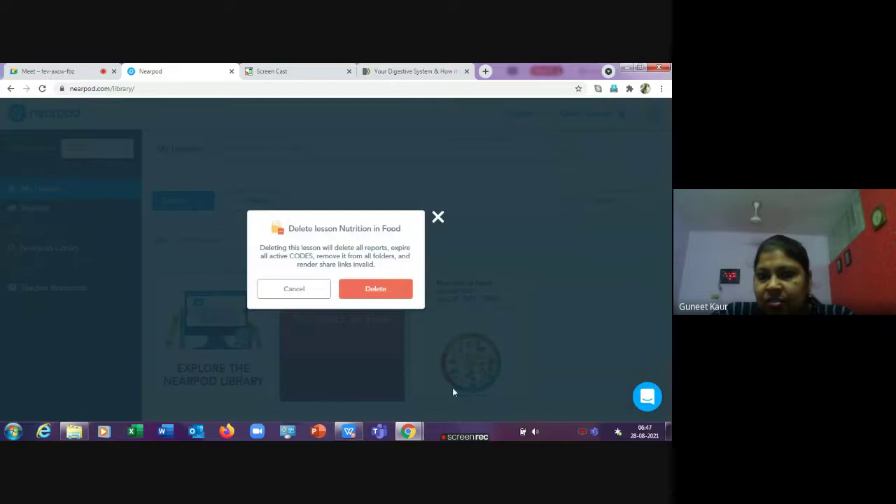
pyautogui.click(388, 298)
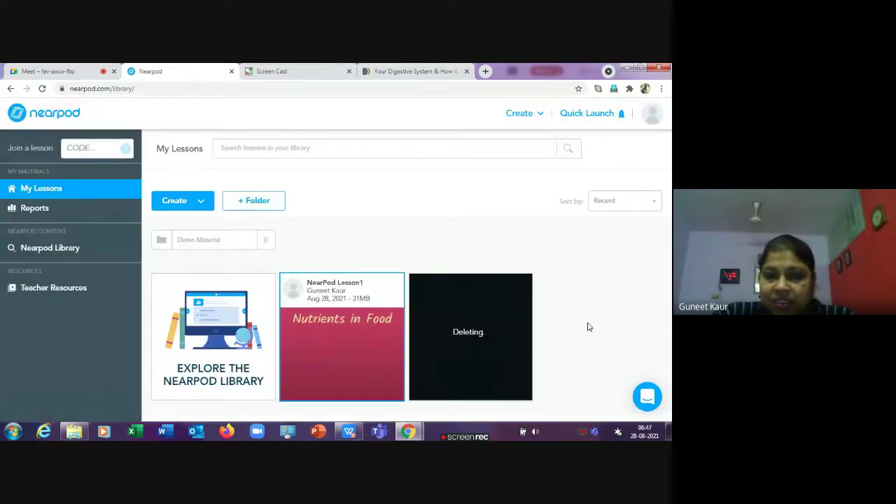
# Launch NearPod Lesson1 as a Live Participation session.
pyautogui.moveTo(376, 335)
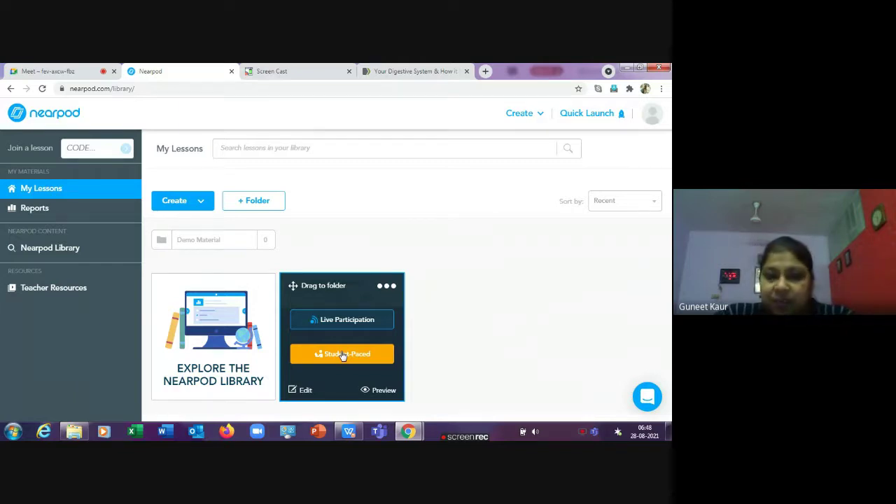
pyautogui.click(338, 321)
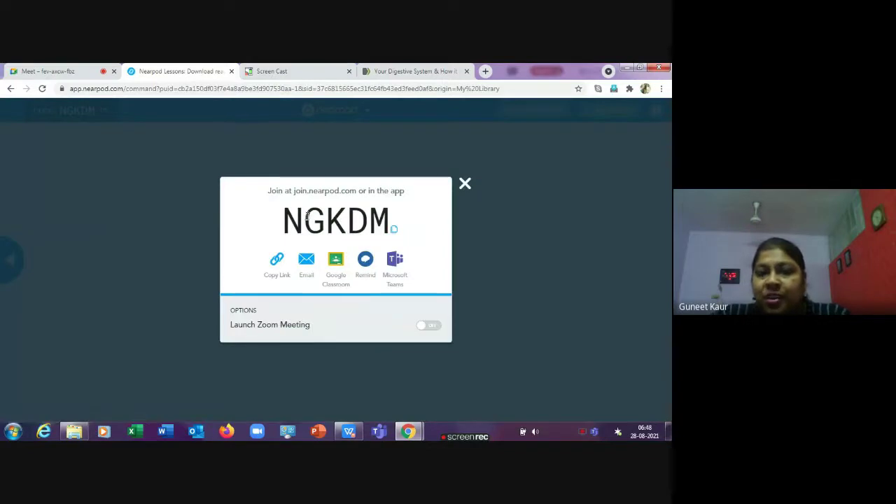
# Copy the live session's join code and send it to everyone in the Google Meet in-call messages.
pyautogui.click(65, 71)
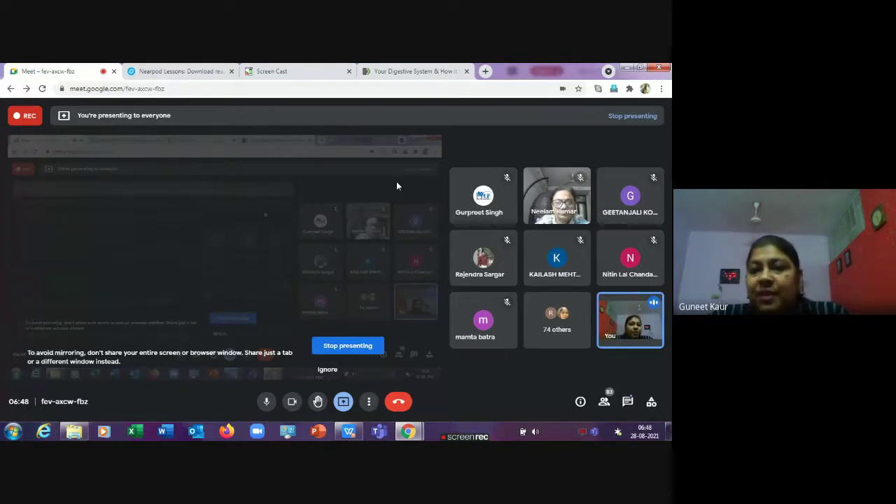
pyautogui.click(168, 72)
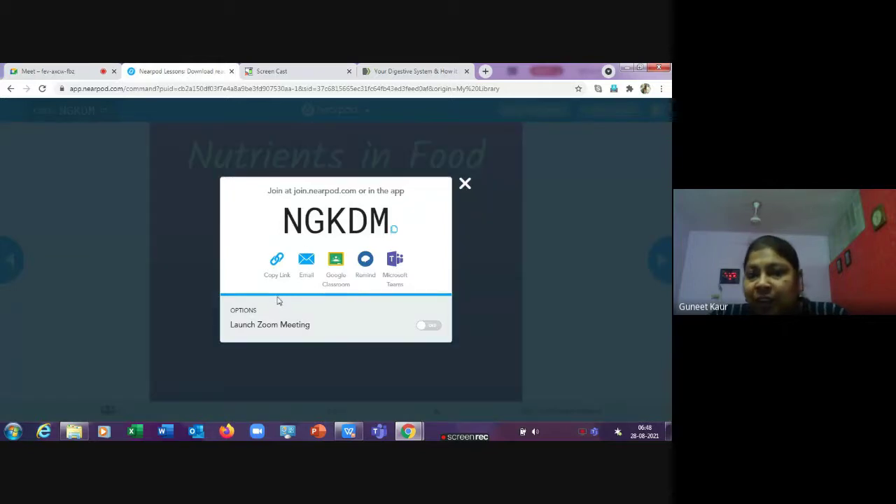
pyautogui.moveTo(284, 216); pyautogui.dragTo(441, 242)
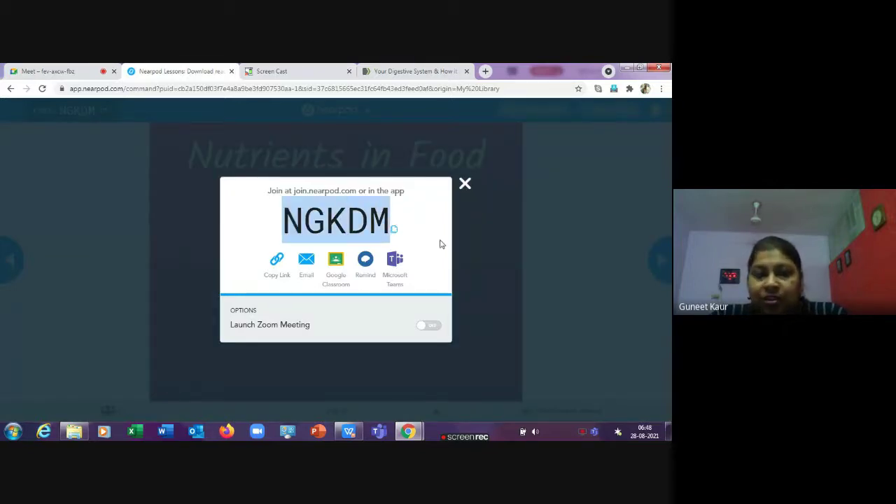
pyautogui.click(48, 71)
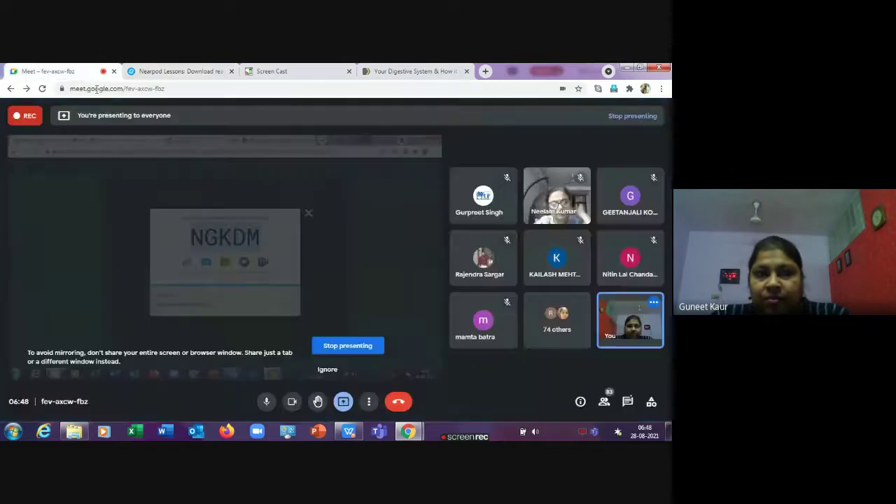
pyautogui.click(627, 401)
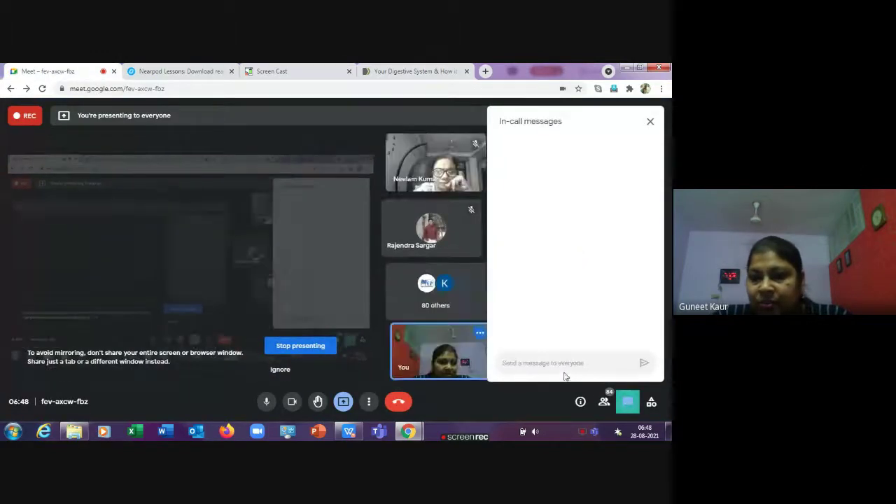
pyautogui.click(544, 363)
pyautogui.write('NOKDM')
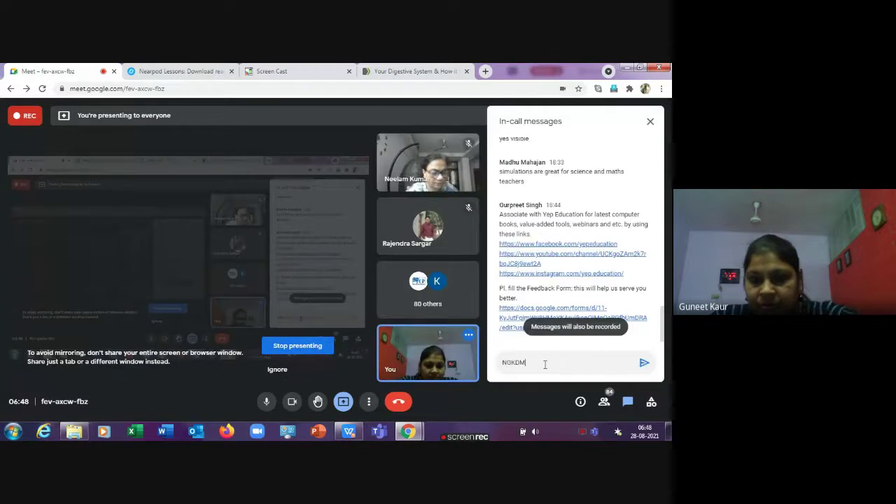
pyautogui.press('Return')
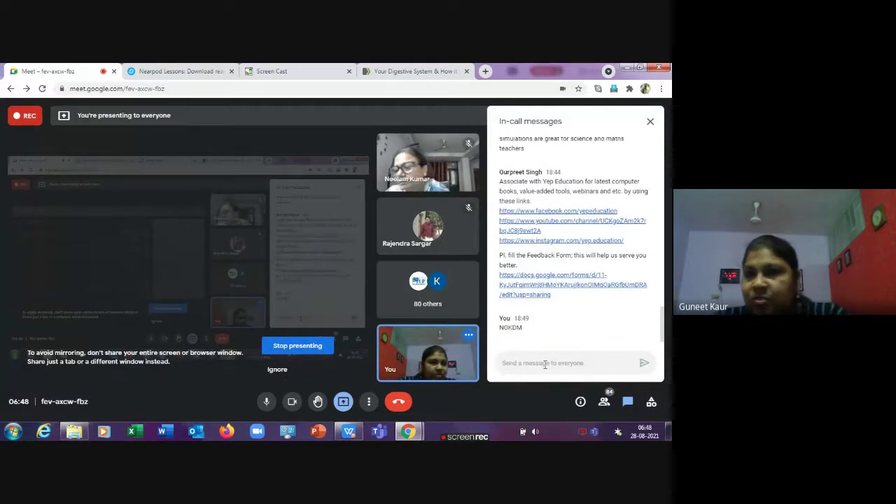
# Look back through the Google Meet in-call messages, recheck the Nearpod join code, and close the chat.
pyautogui.scroll(3, 608, 280)
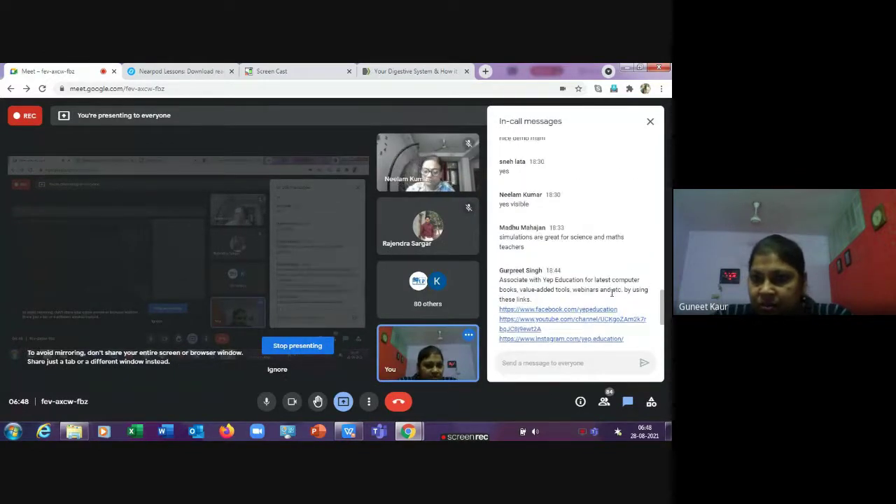
pyautogui.scroll(2, 614, 308)
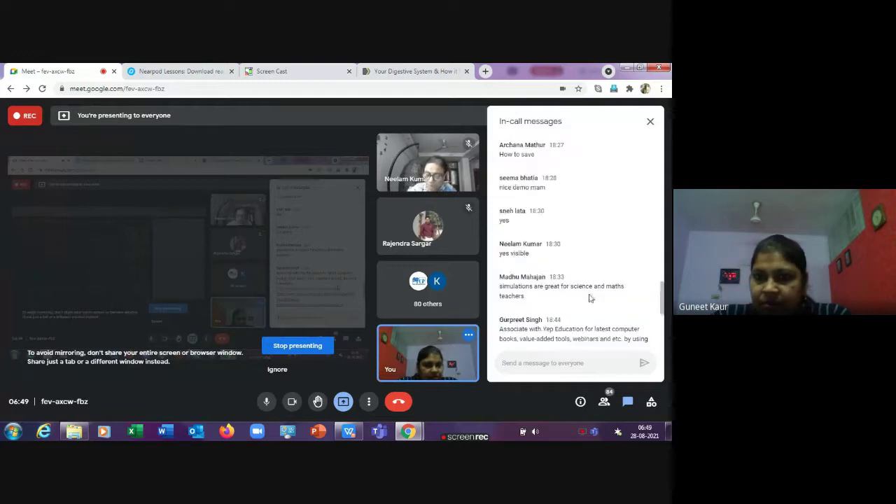
pyautogui.click(169, 71)
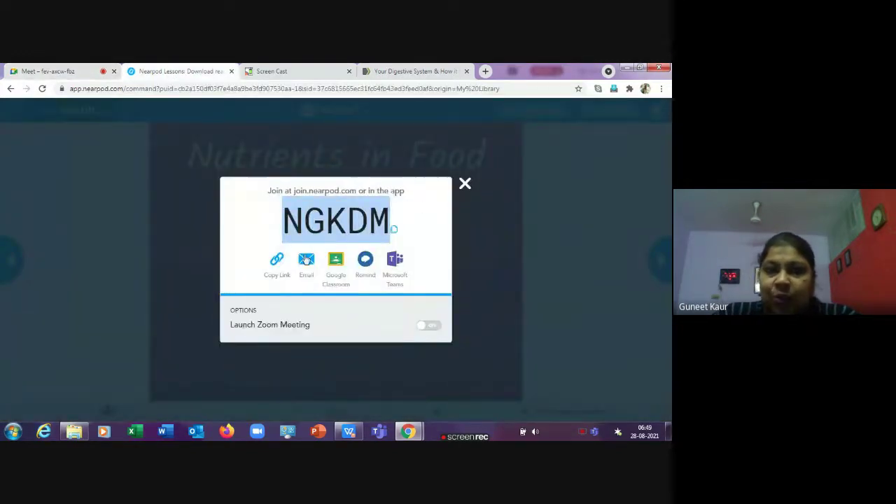
pyautogui.click(63, 71)
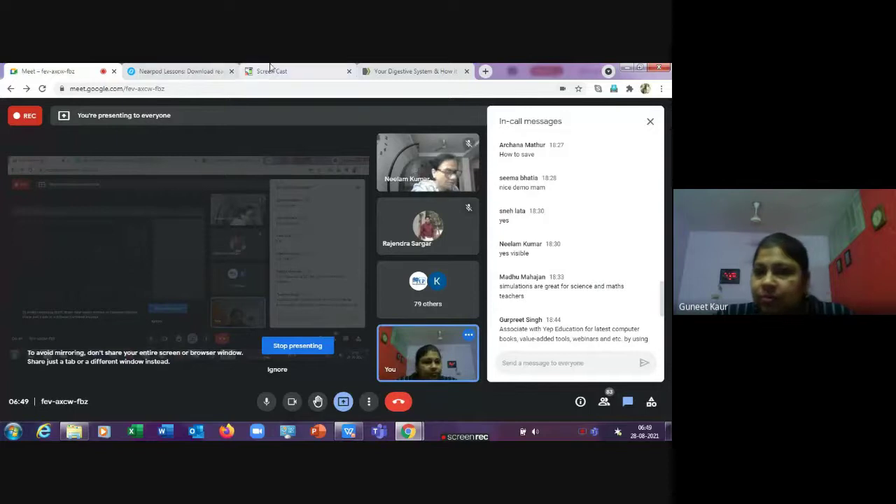
pyautogui.click(649, 121)
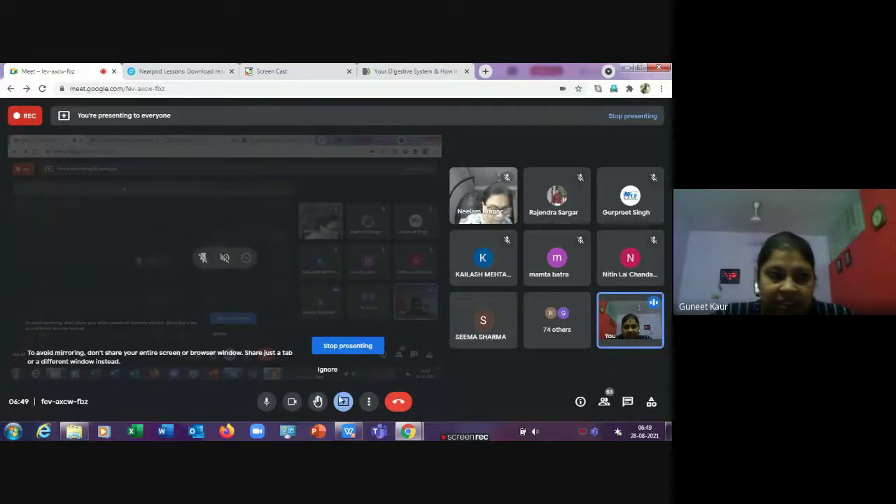
pyautogui.moveTo(348, 431)
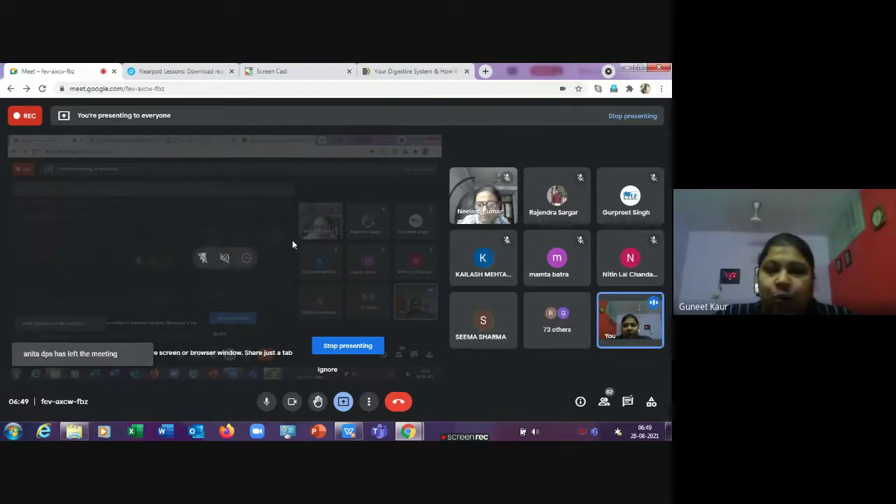
# Return to the live Nearpod session, dismiss the join-code dialog, and advance the lesson to the video on slide 3.
pyautogui.click(165, 72)
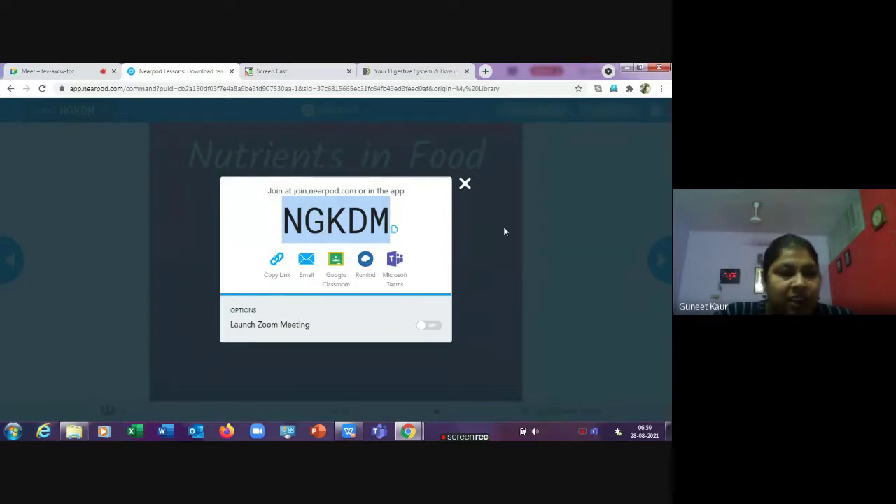
pyautogui.click(465, 184)
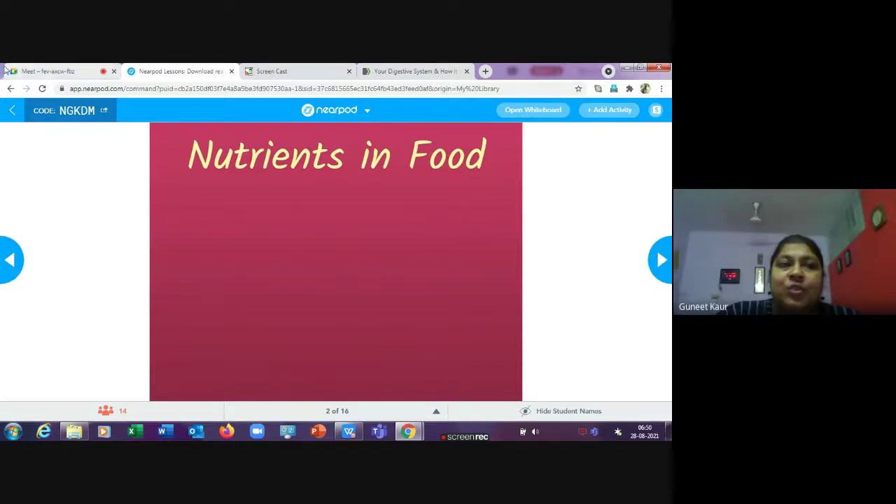
pyautogui.click(47, 71)
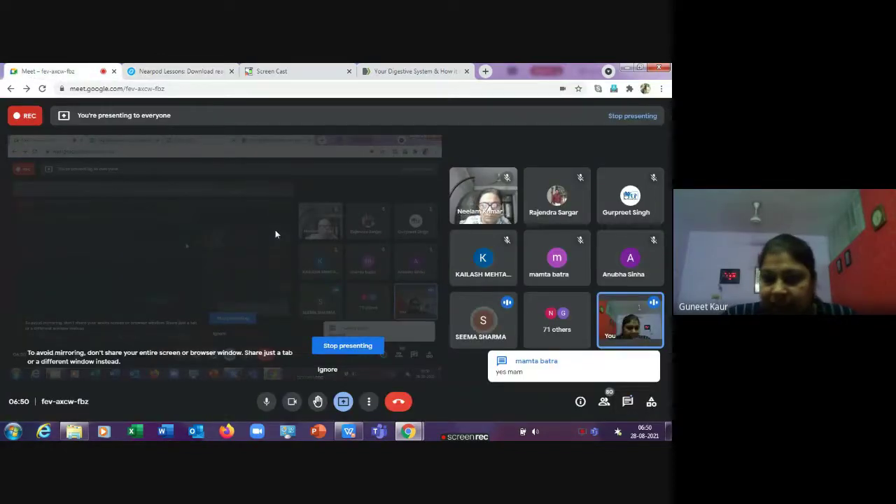
pyautogui.click(184, 75)
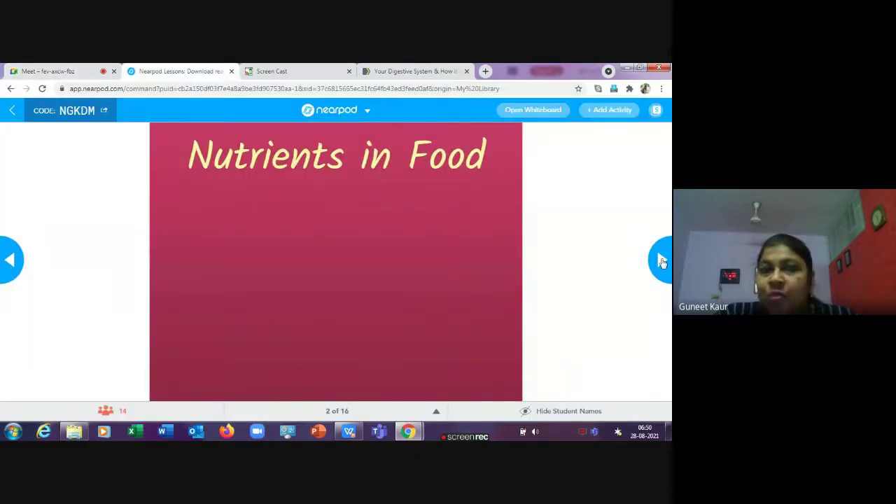
pyautogui.click(662, 261)
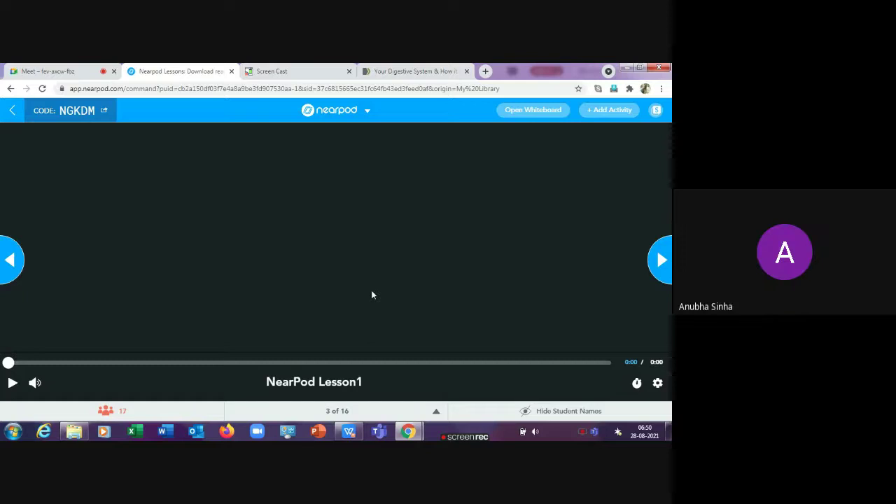
# Set the slide 3 video to the "Students play" mode and switch back to the Google Meet call.
pyautogui.click(74, 354)
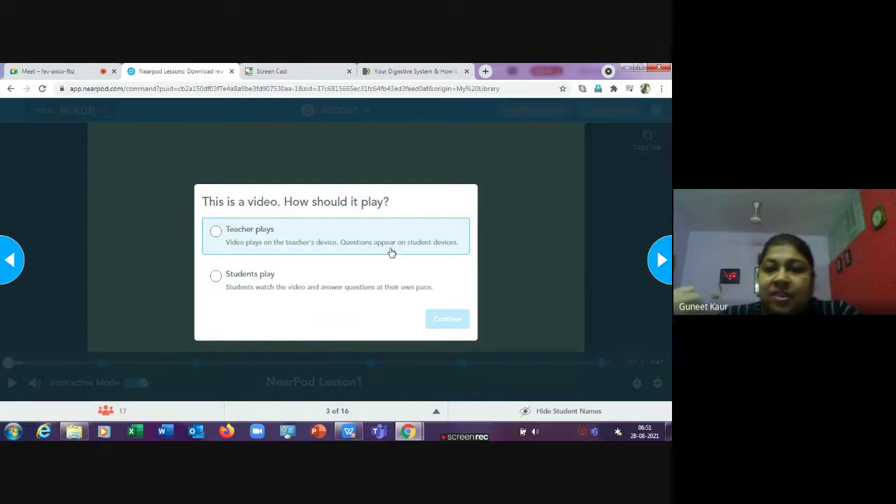
pyautogui.click(215, 277)
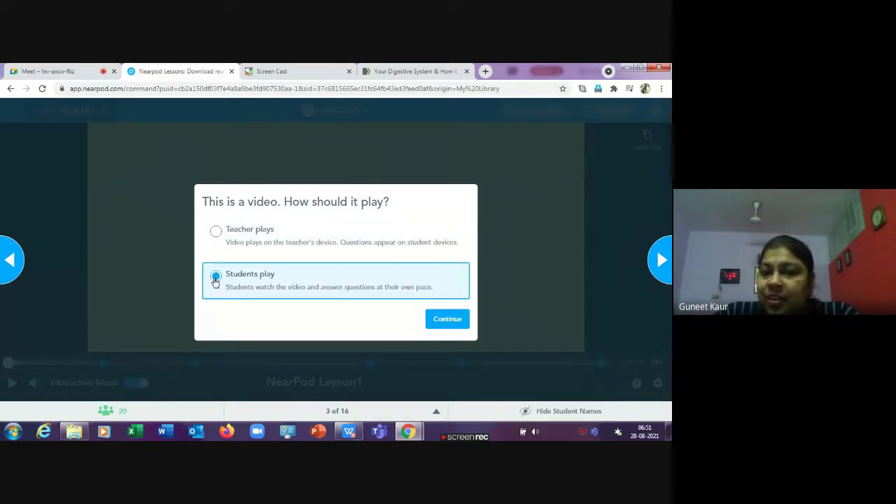
pyautogui.click(433, 319)
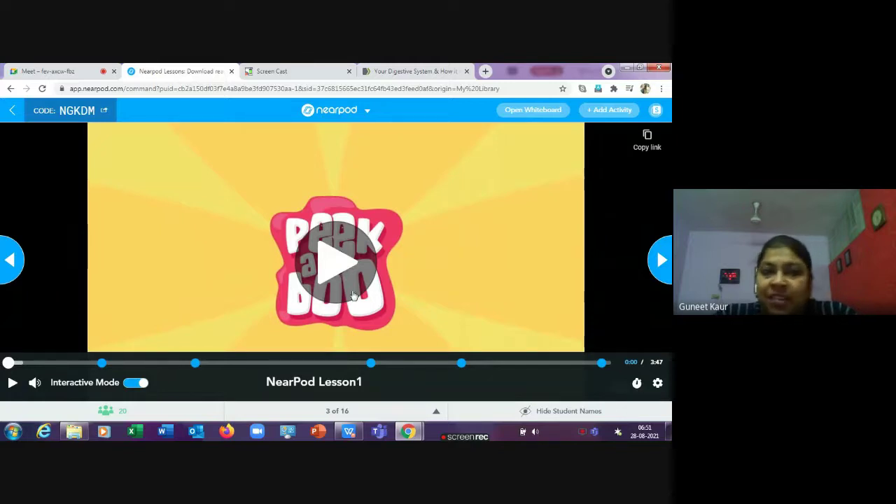
pyautogui.click(63, 72)
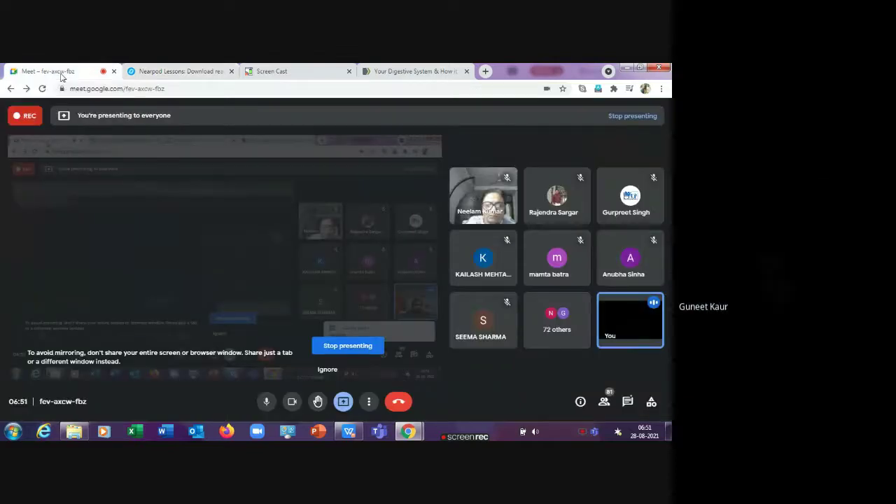